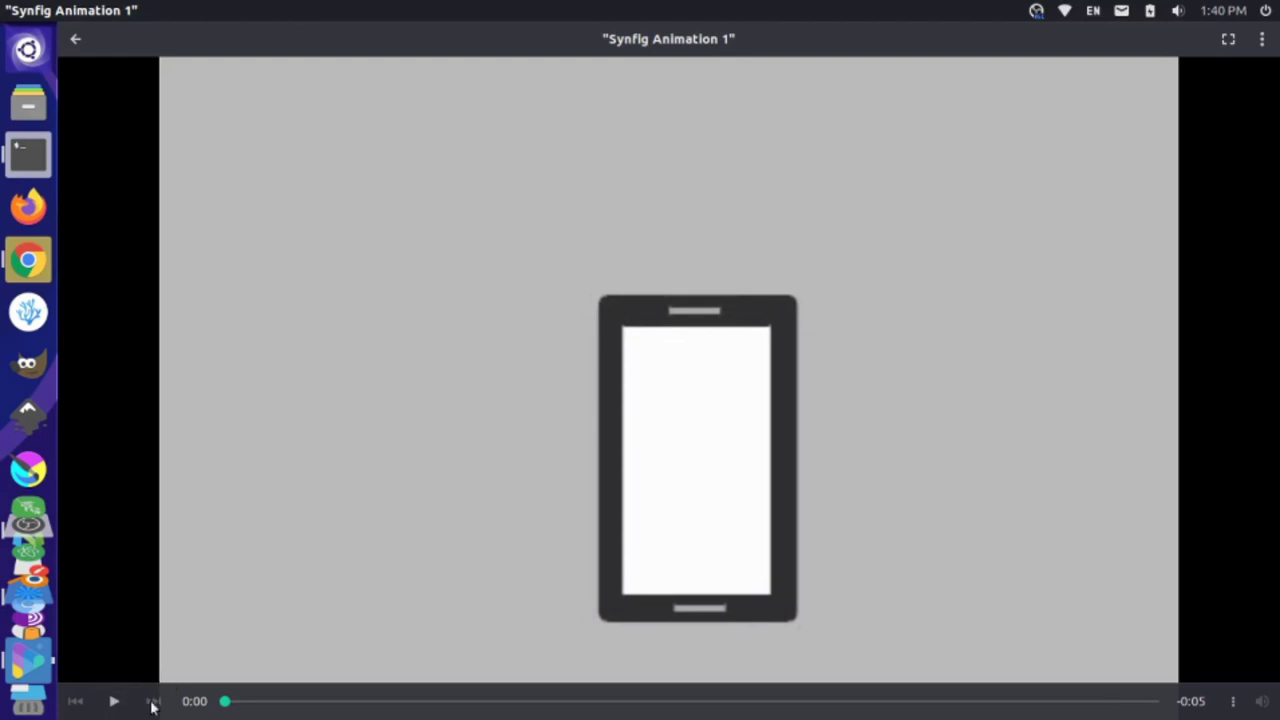
- Play the sample phone animation and dismiss the About Synfig Studio window
left_click(113, 703)
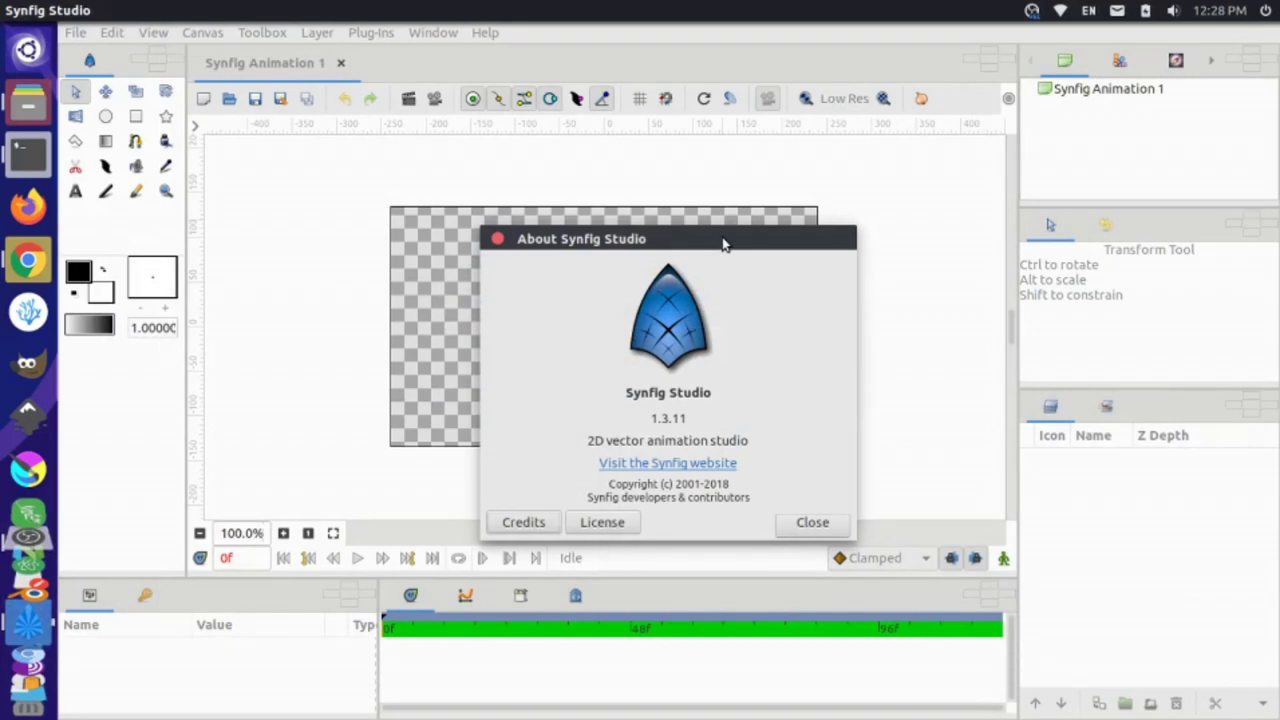
left_click(497, 240)
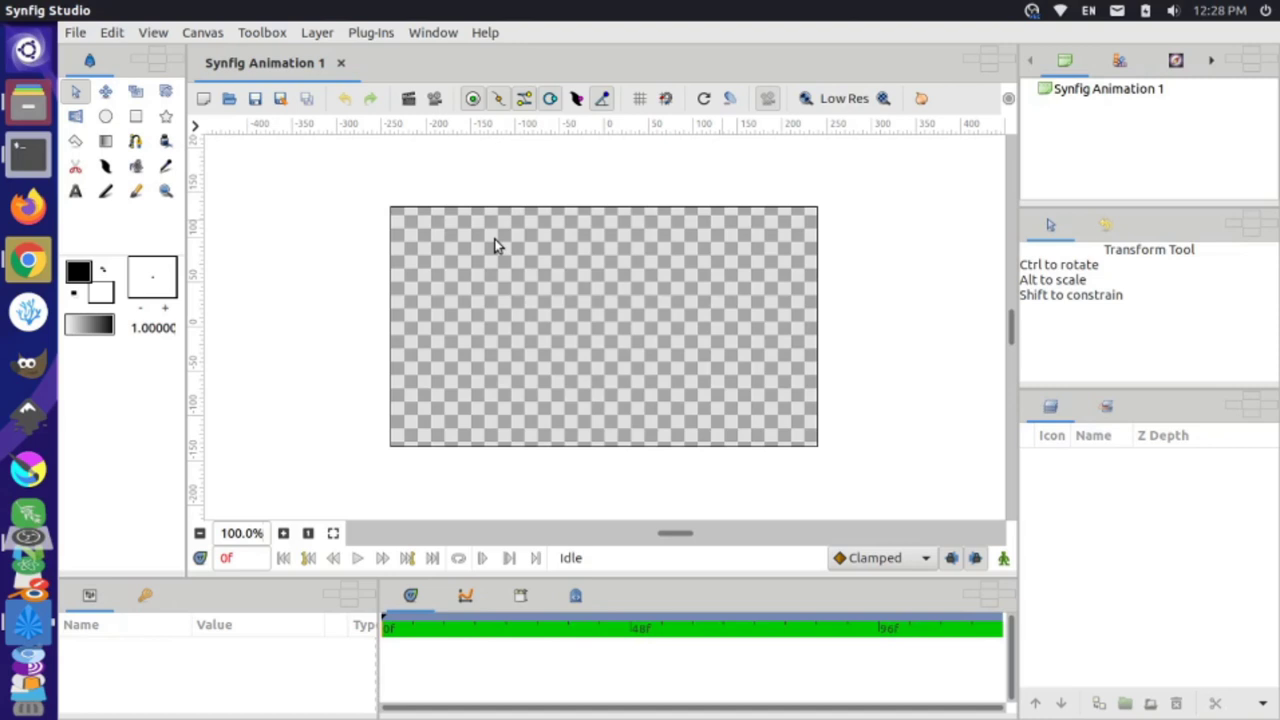
left_click(136, 118)
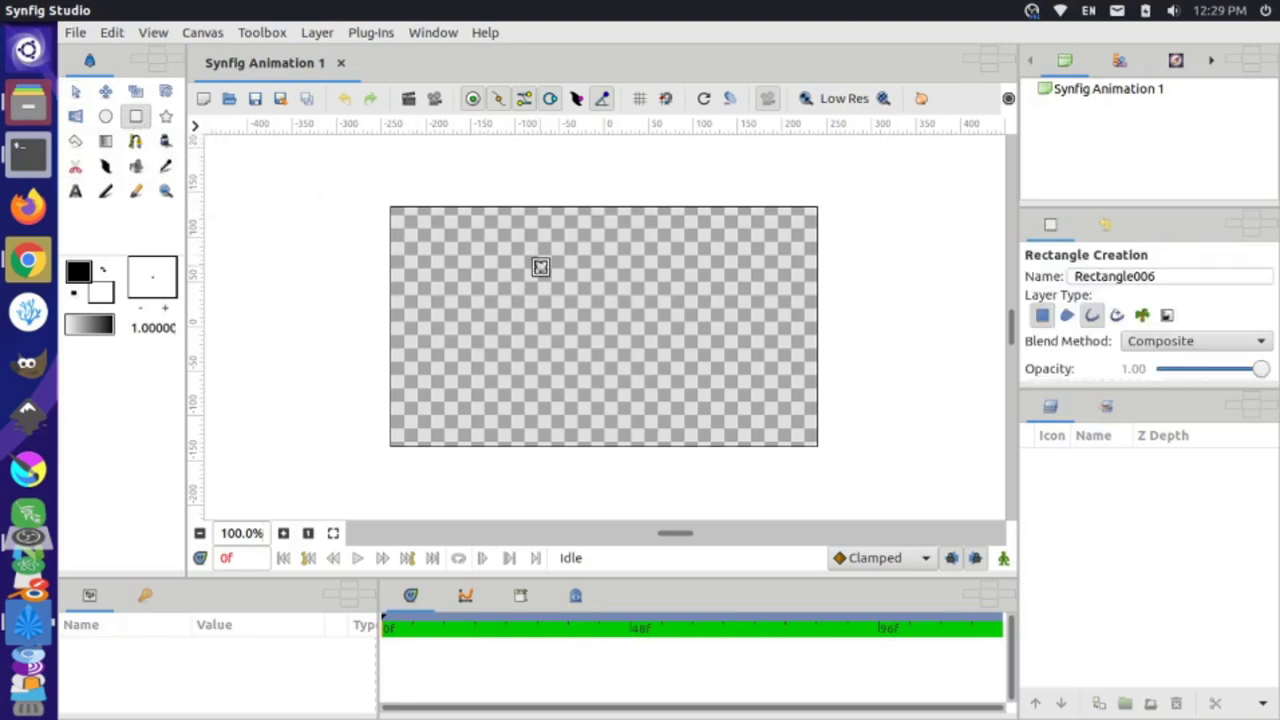
left_click_drag(536, 258, 630, 388)
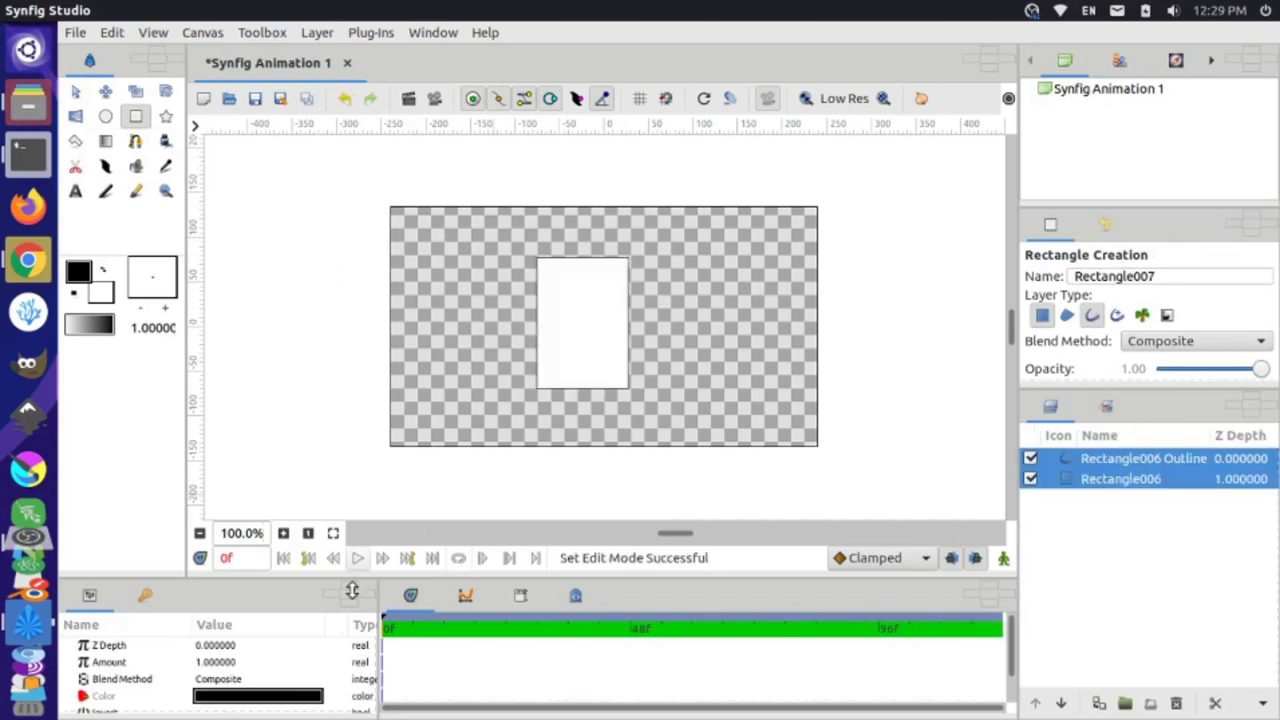
left_click_drag(462, 578, 466, 452)
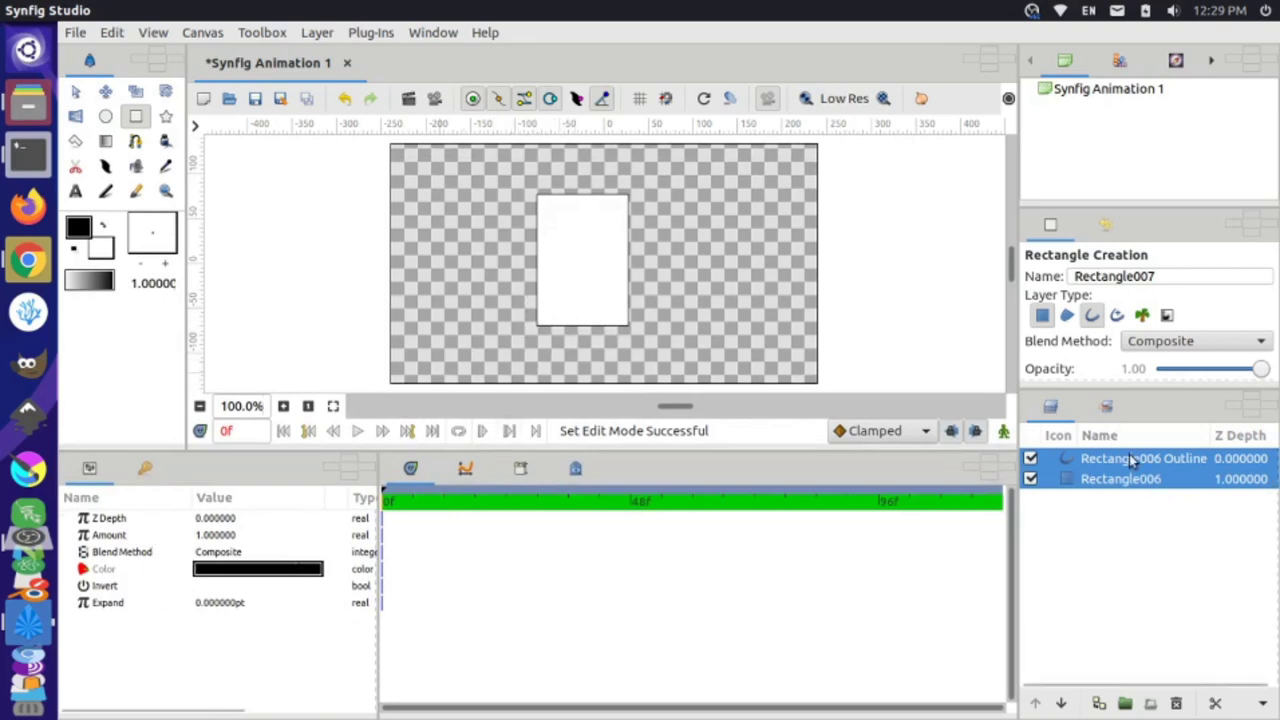
left_click(1177, 704)
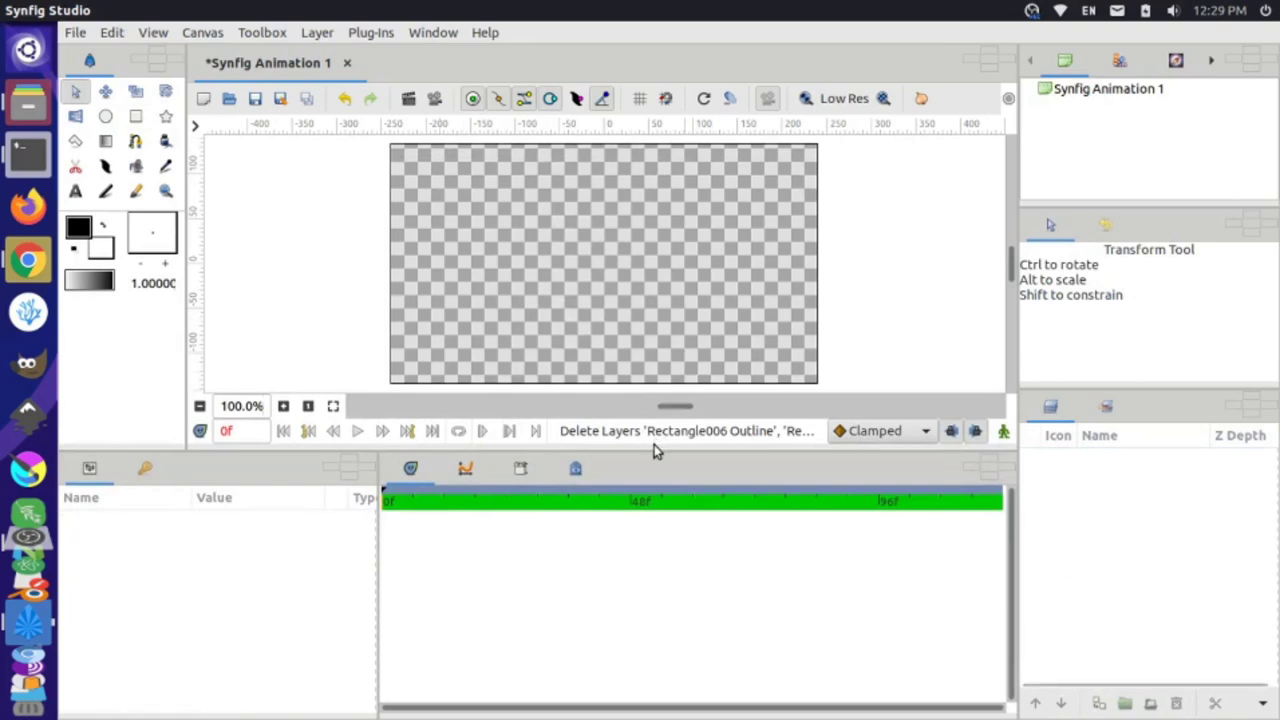
- Add a Filled Rectangle layer and stretch it into a portrait shape with its lower-left corner at about (-27, -71) pt
left_click_drag(651, 451, 643, 499)
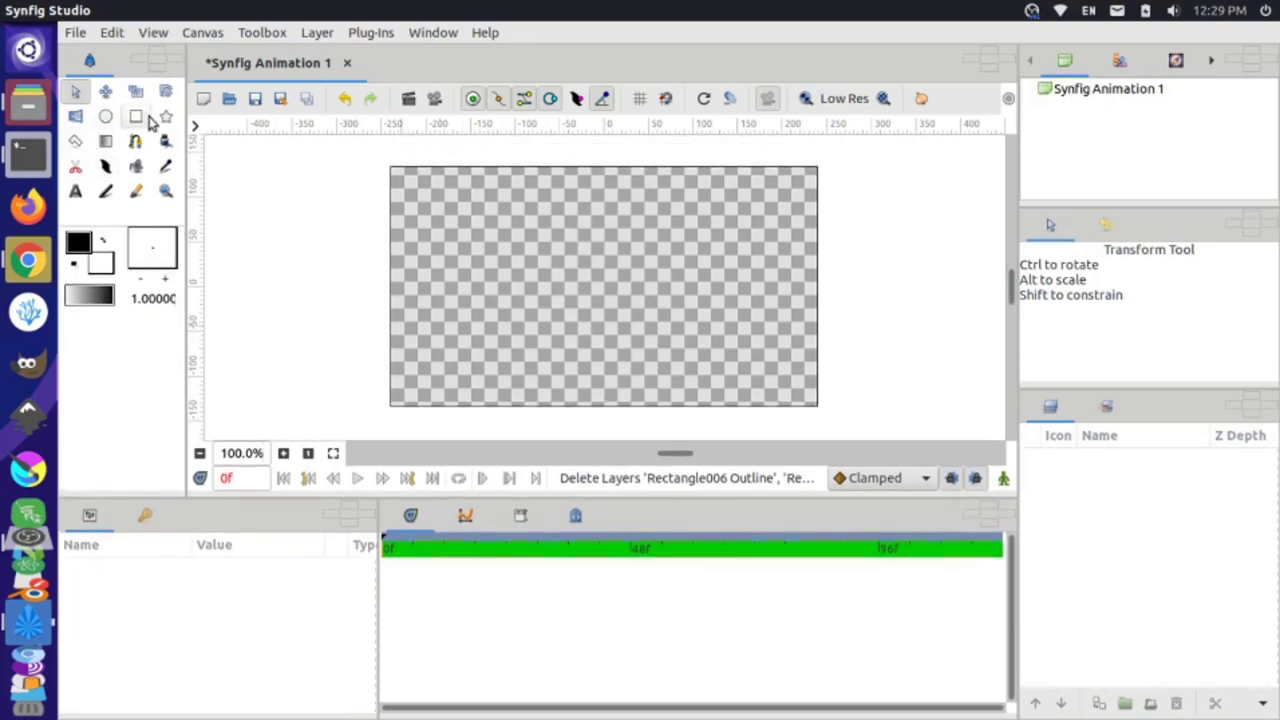
left_click(319, 31)
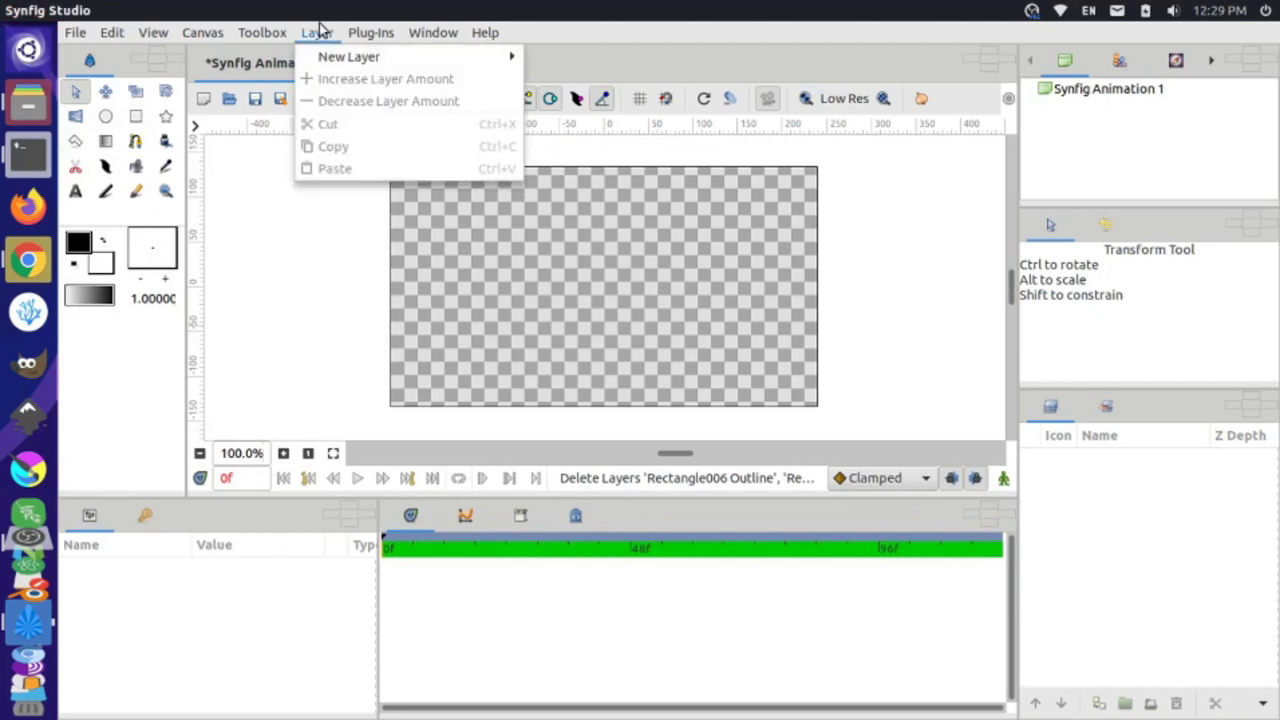
mouse_move(342, 64)
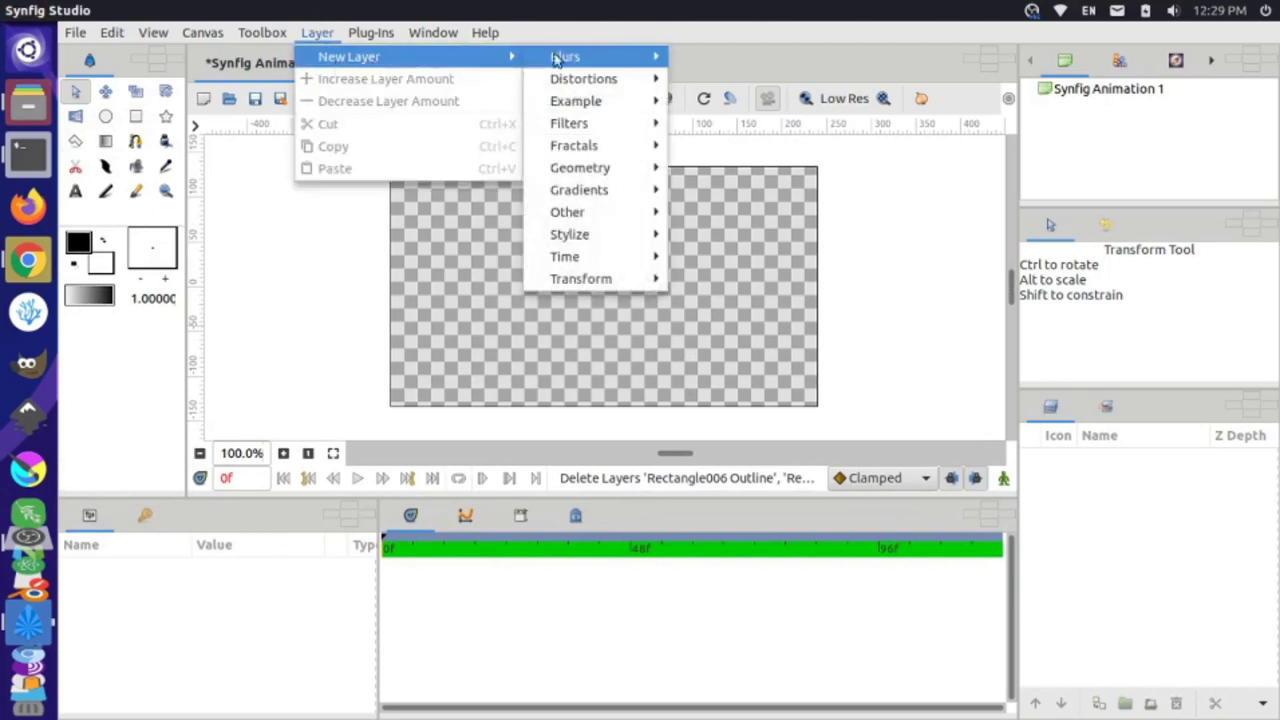
mouse_move(617, 100)
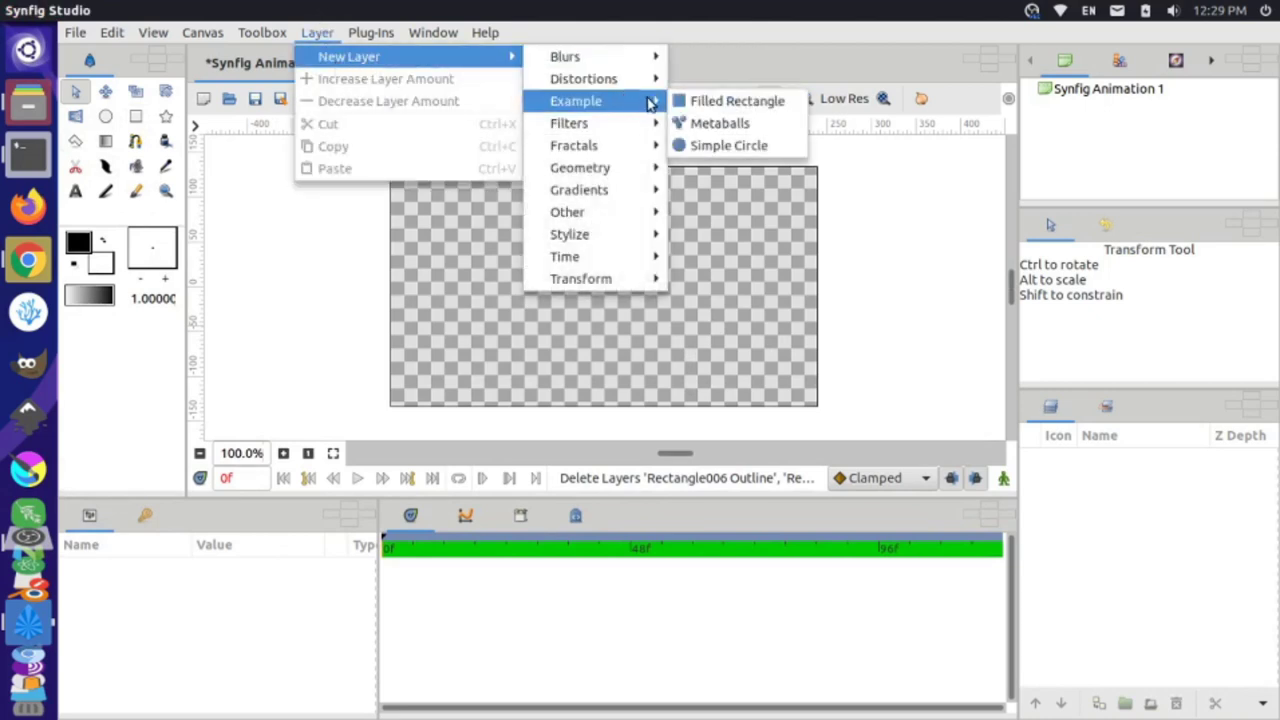
left_click(707, 105)
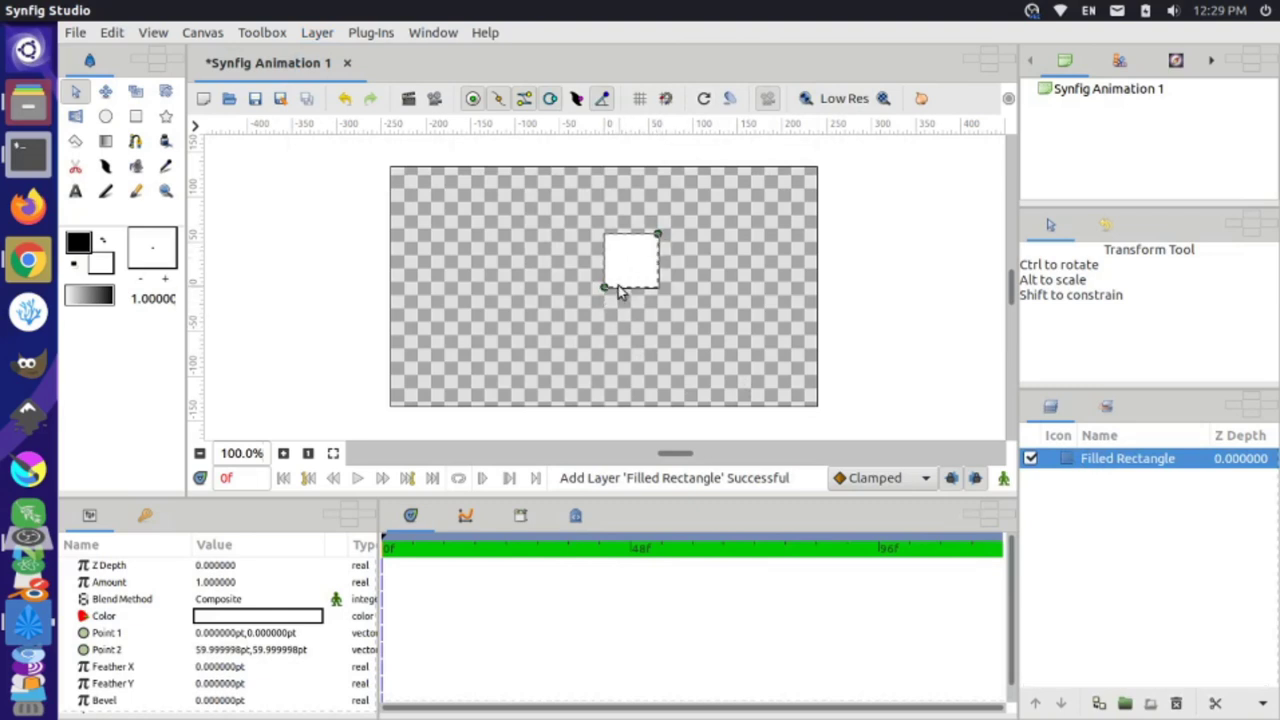
left_click_drag(603, 288, 580, 349)
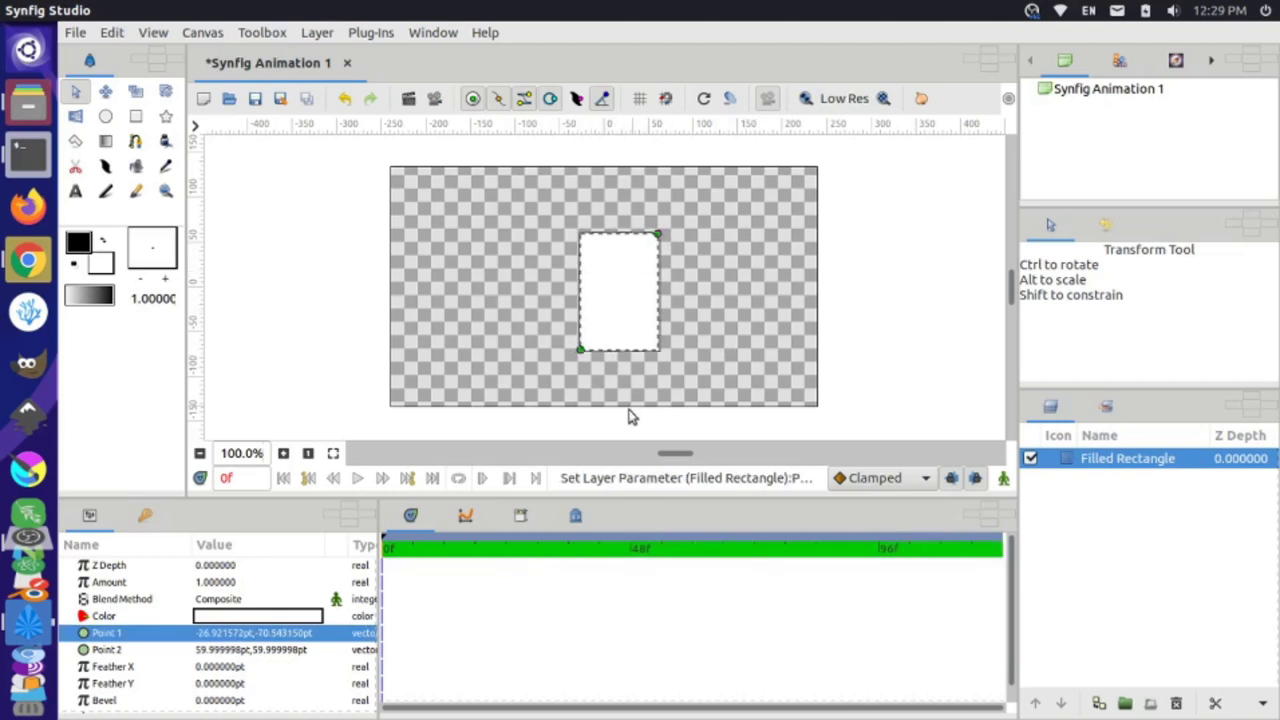
left_click(530, 337)
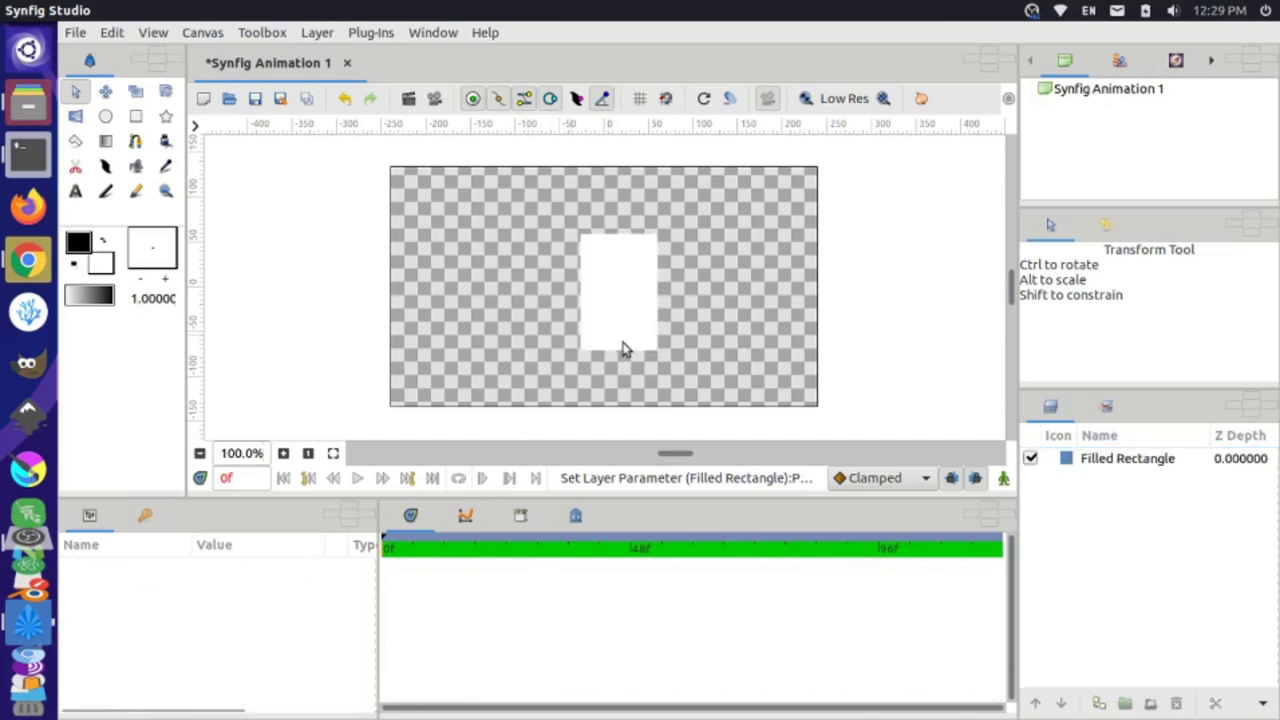
- Round the corners of the filled rectangle with a bevel of 5 pt and inspect its corners
key("ctrl+equal")
scroll(597, 346, "up", 4)
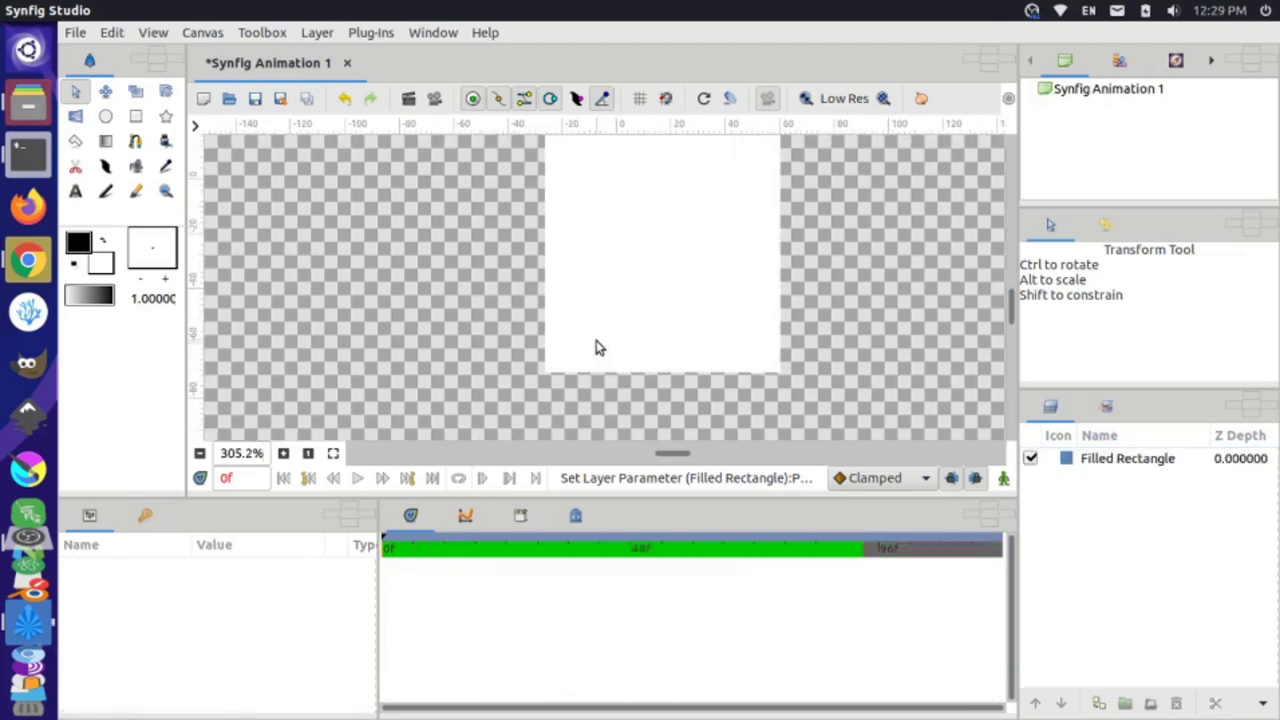
left_click(600, 328)
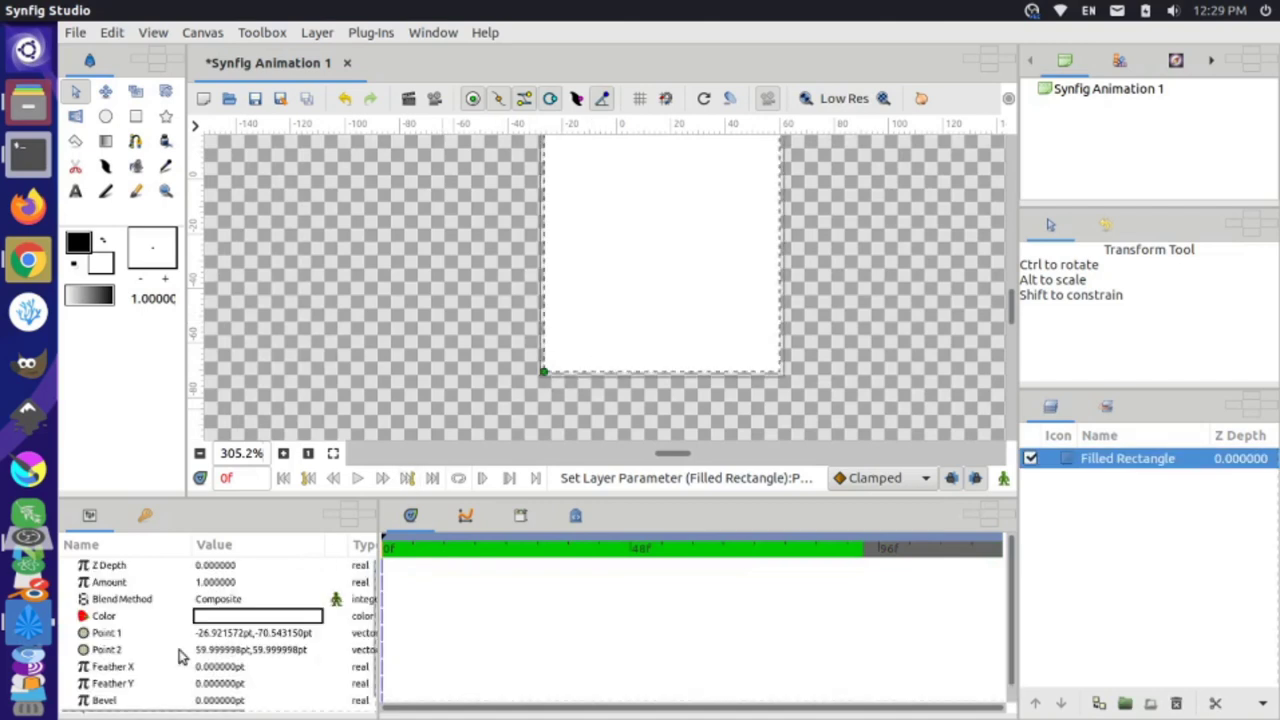
scroll(186, 651, "down", 1)
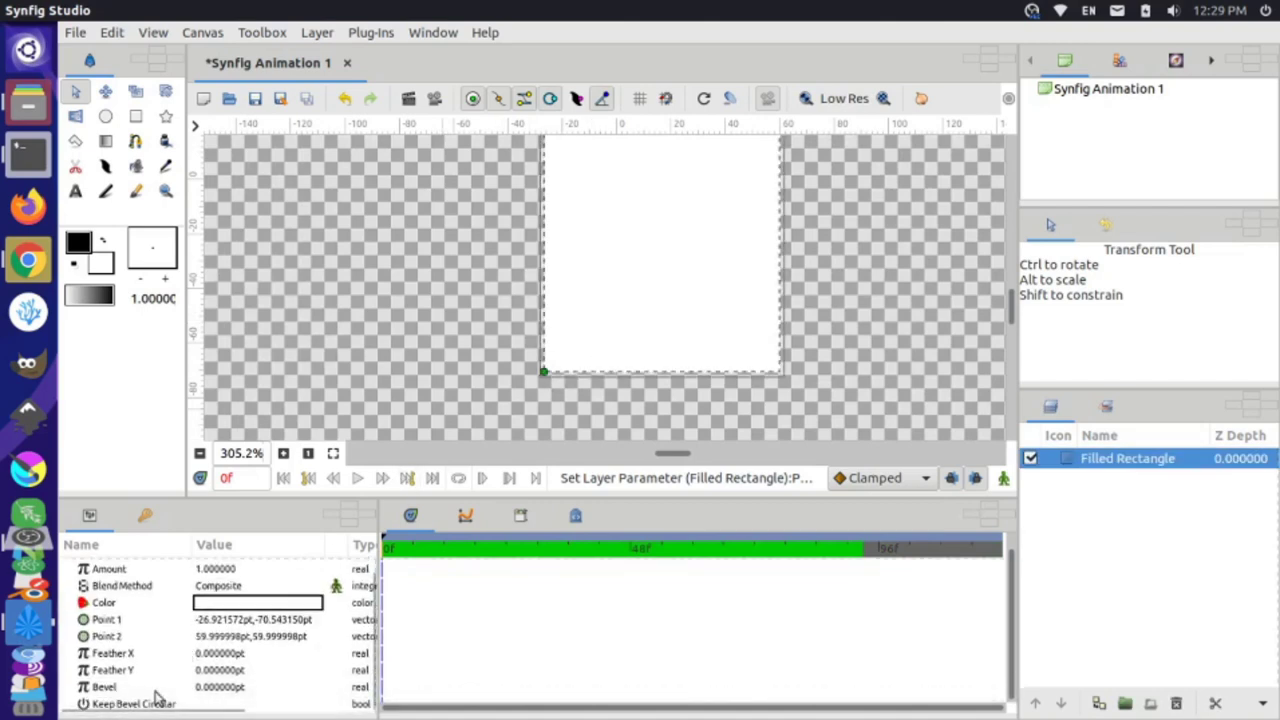
left_click(204, 690)
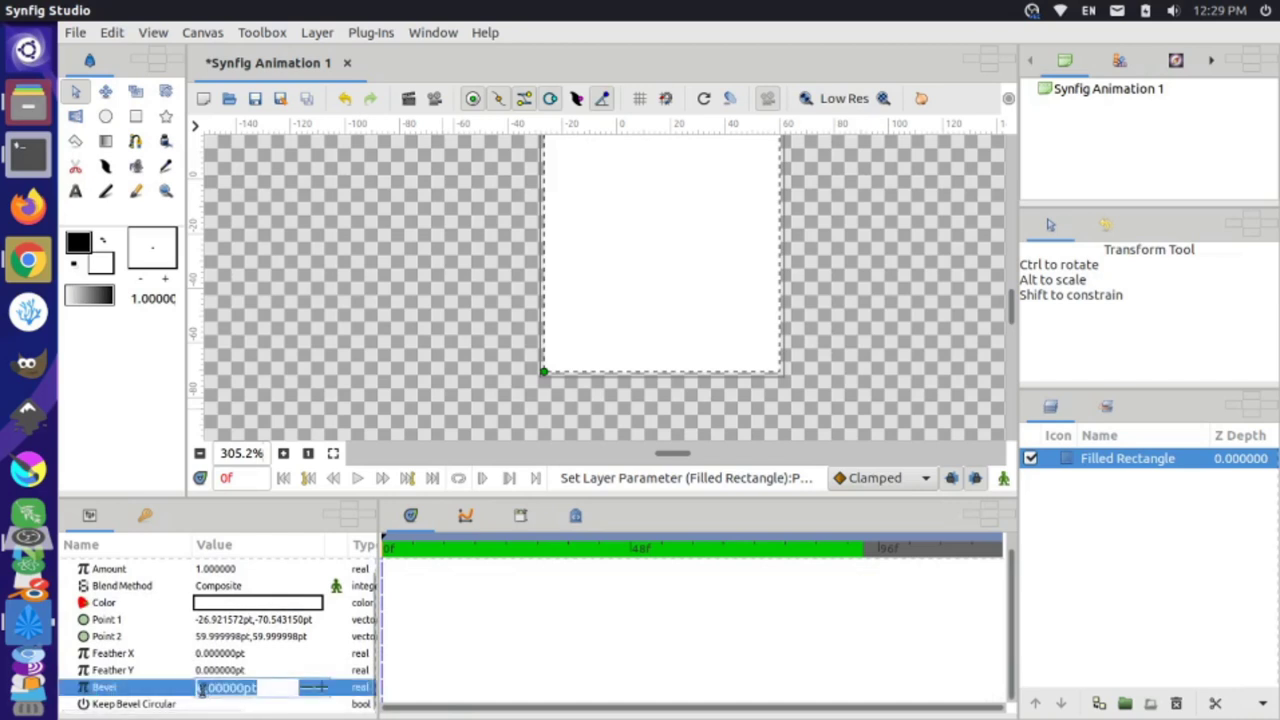
key("BackSpace")
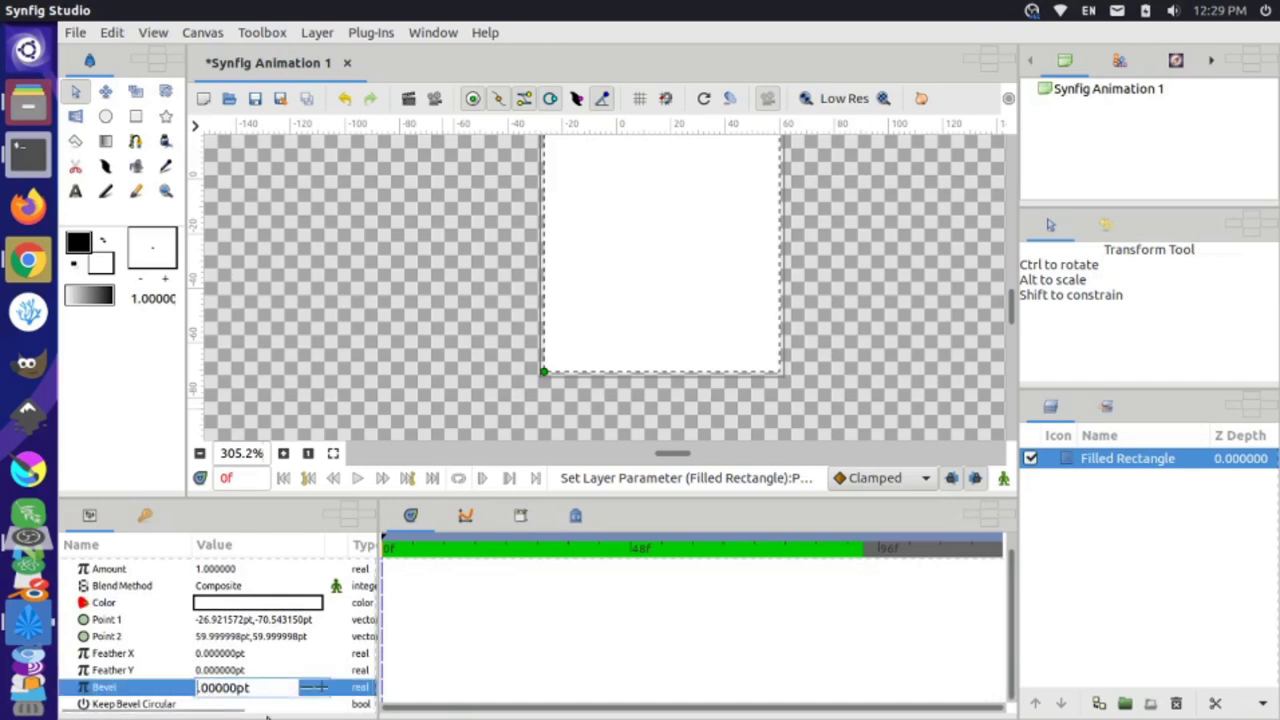
type("5")
key("Return")
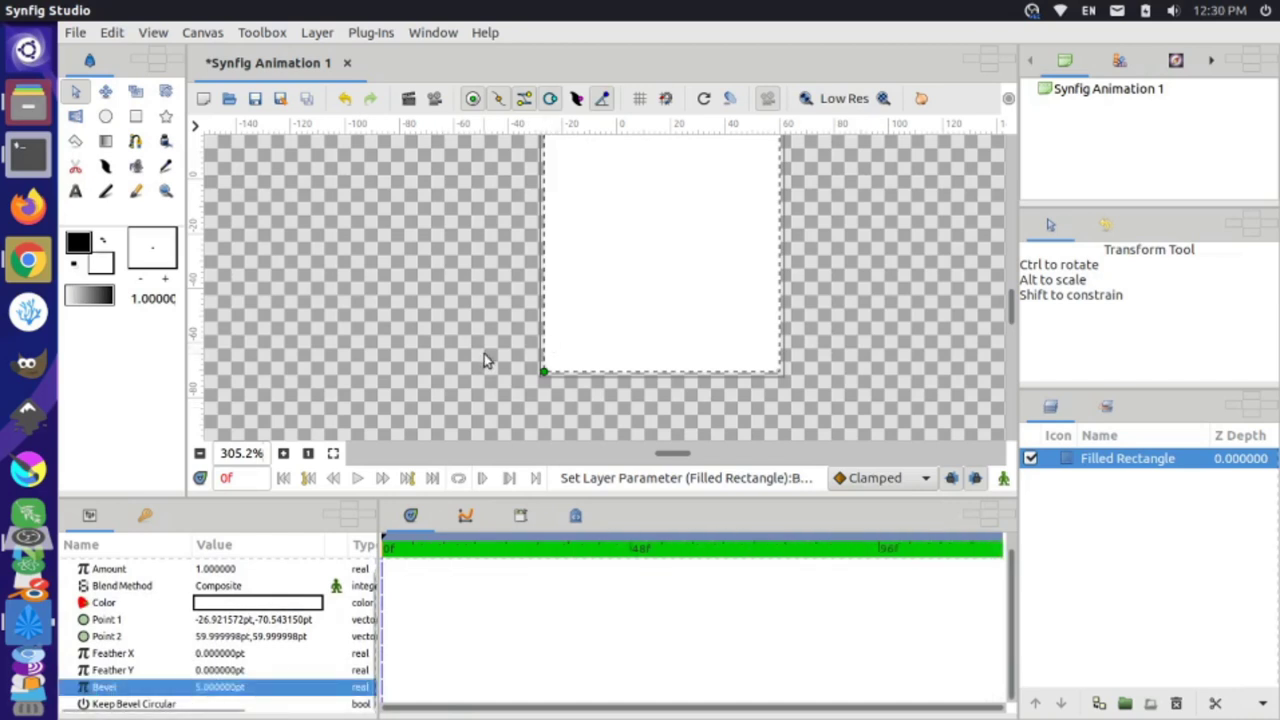
left_click(553, 385)
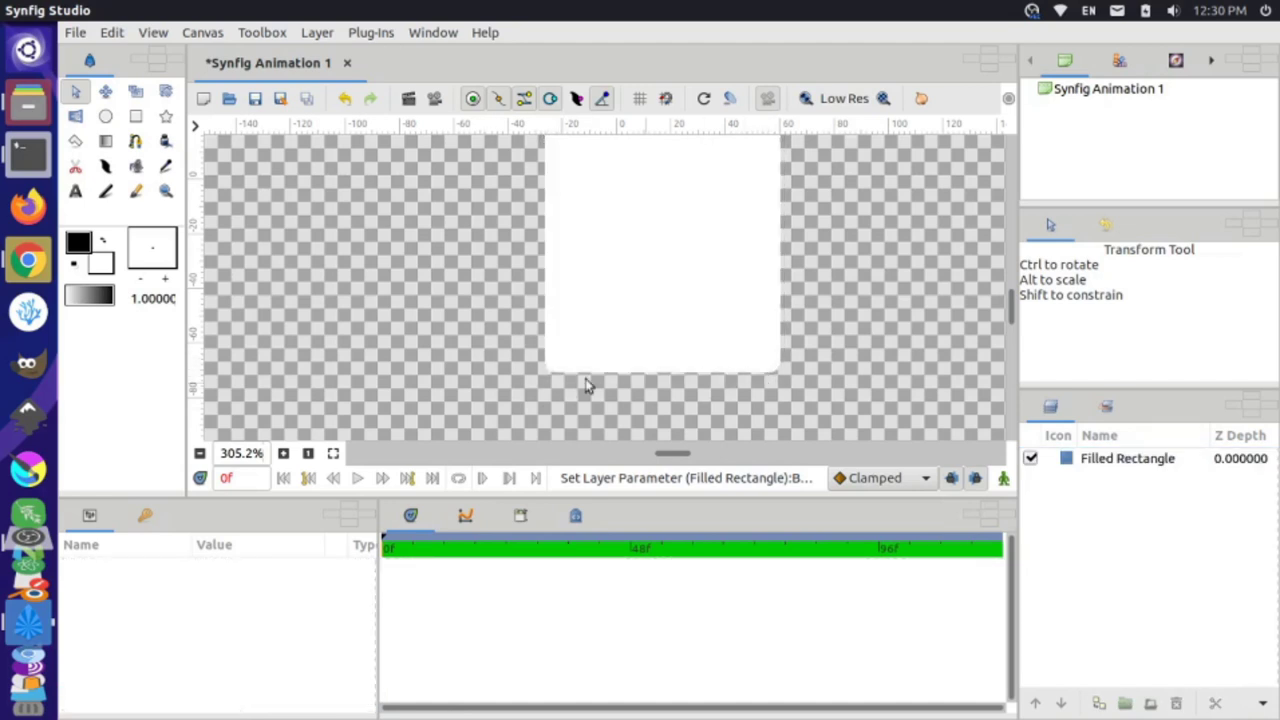
key("ctrl+z")
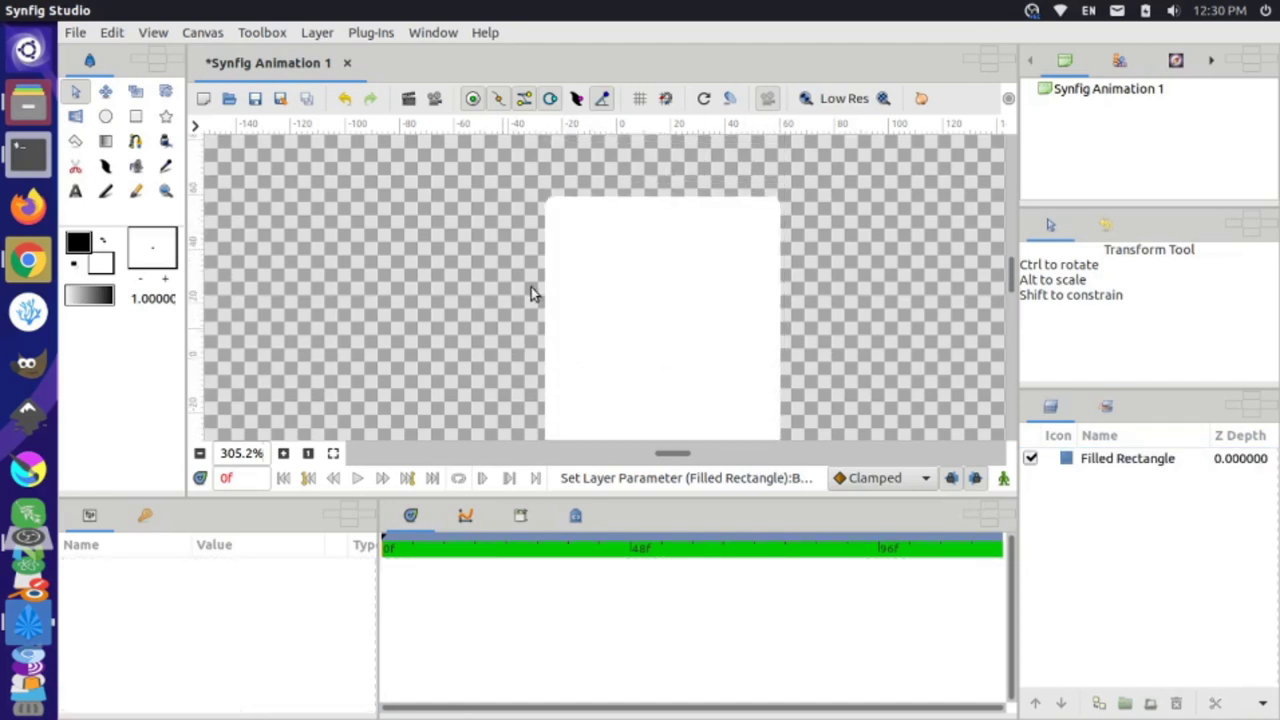
key("ctrl+z")
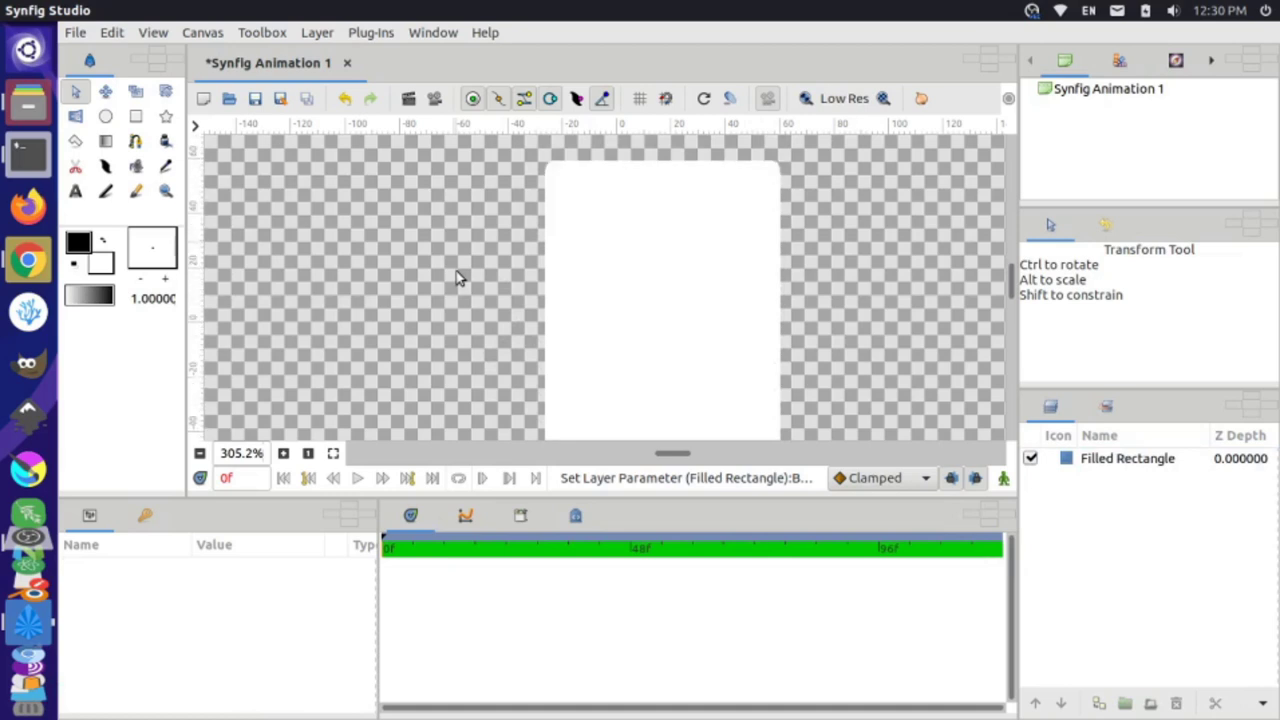
- Change the filled rectangle's color to dark gray #303030
left_click(590, 262)
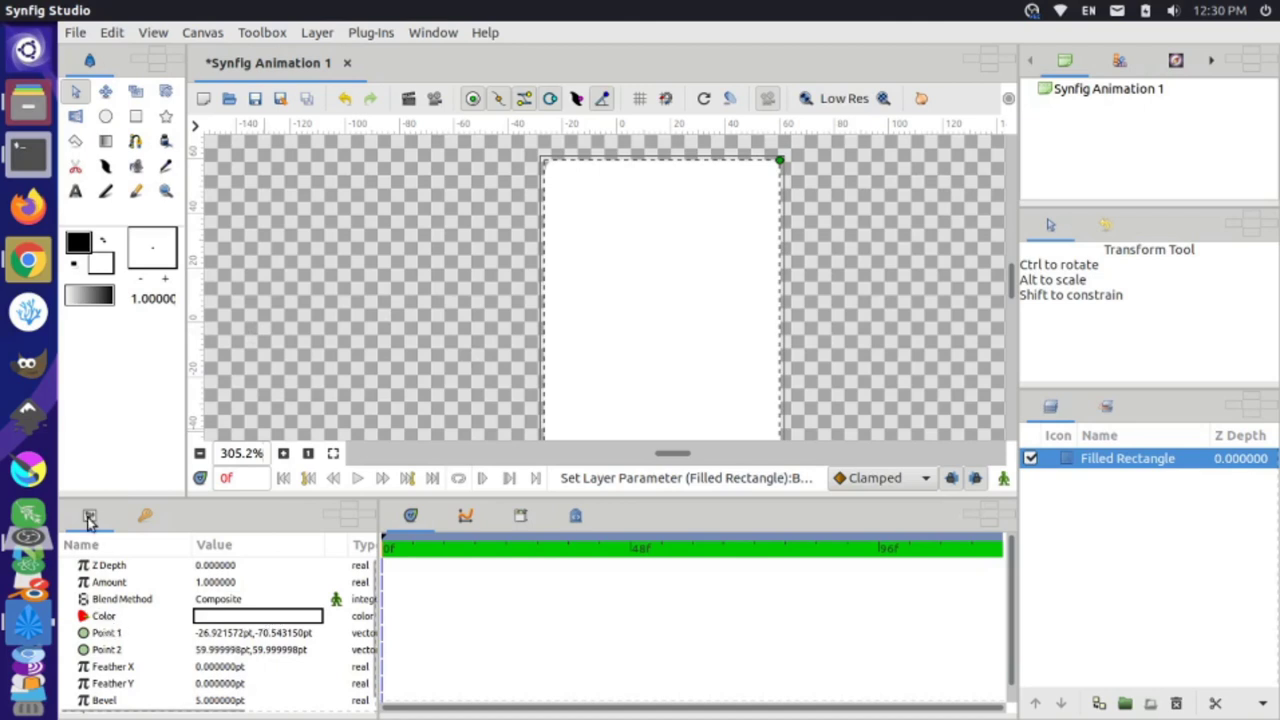
double_click(255, 625)
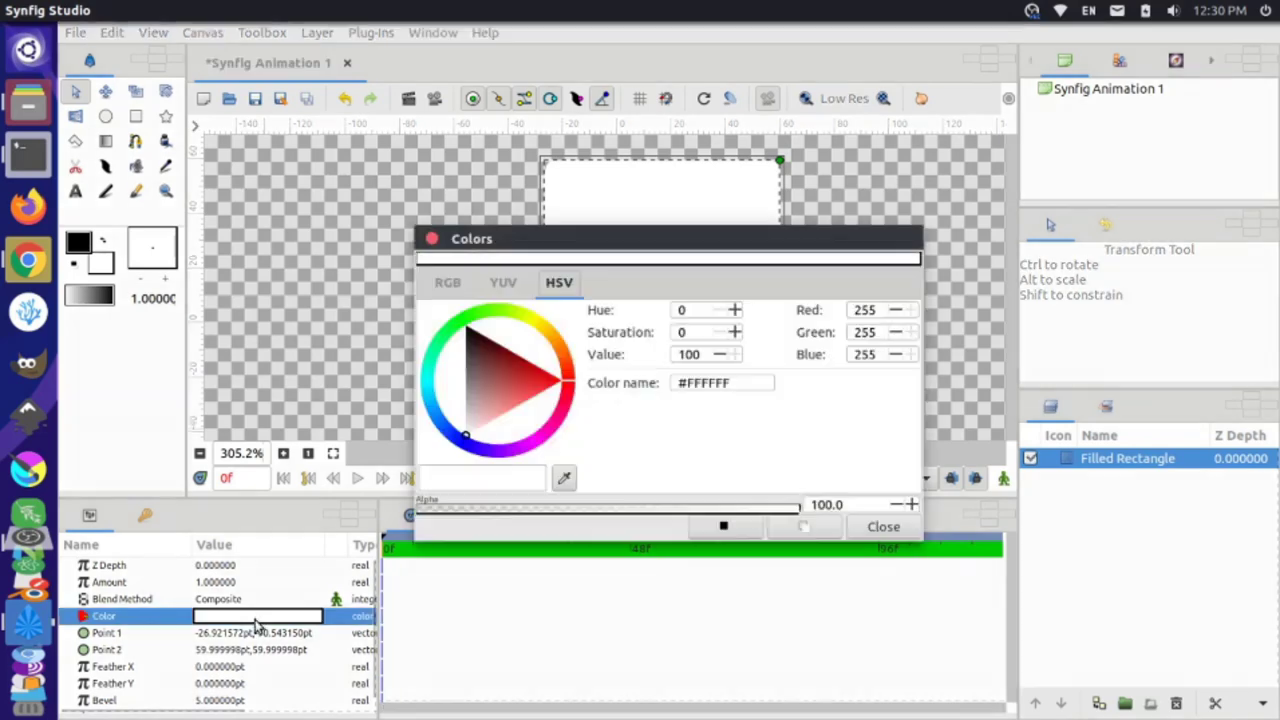
left_click_drag(472, 366, 457, 345)
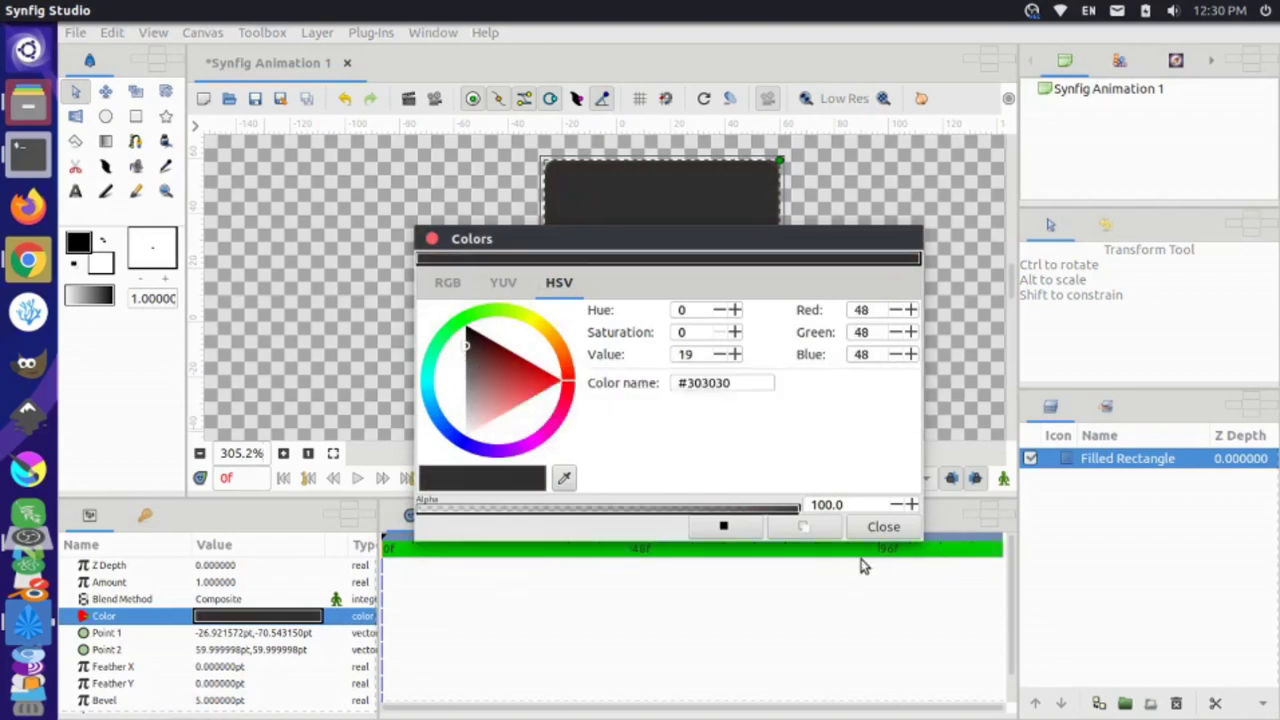
left_click(880, 525)
left_click(914, 310)
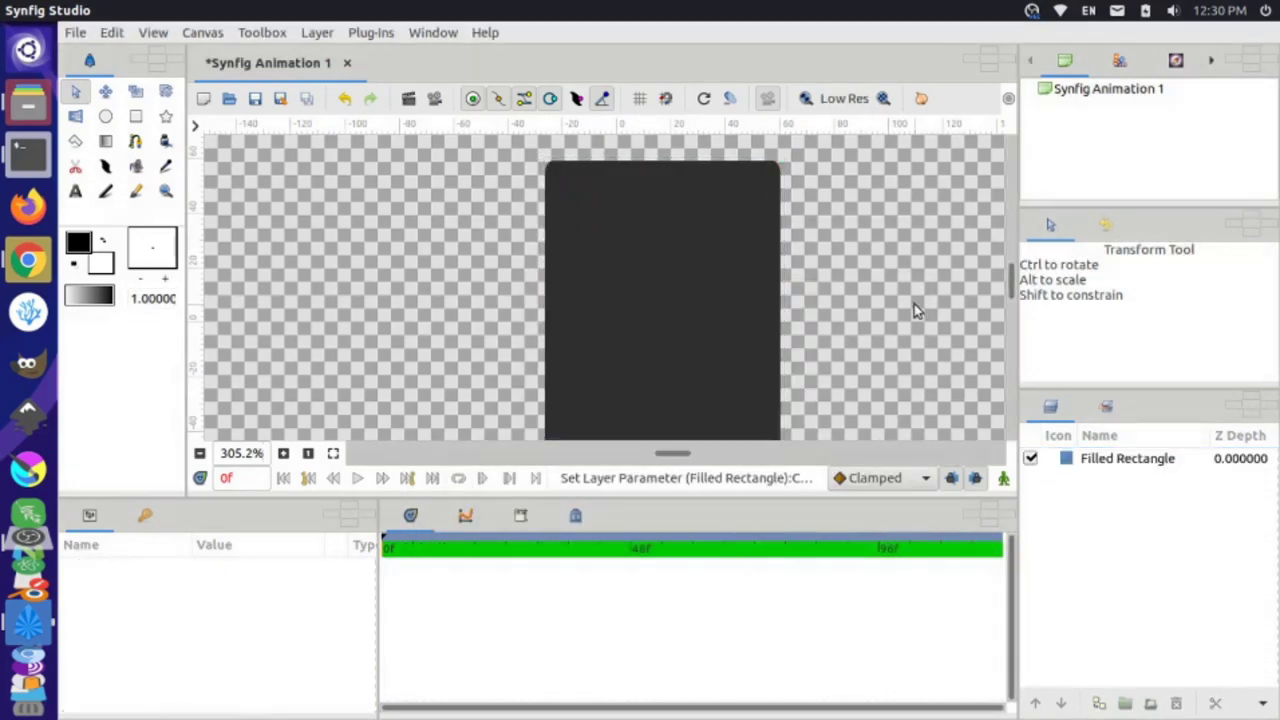
- Widen the filled rectangle by moving its upper-right corner to about (121, 67) pt, and undo the shift of its lower-left corner
scroll(811, 346, "down", 2)
scroll(811, 346, "left", 1)
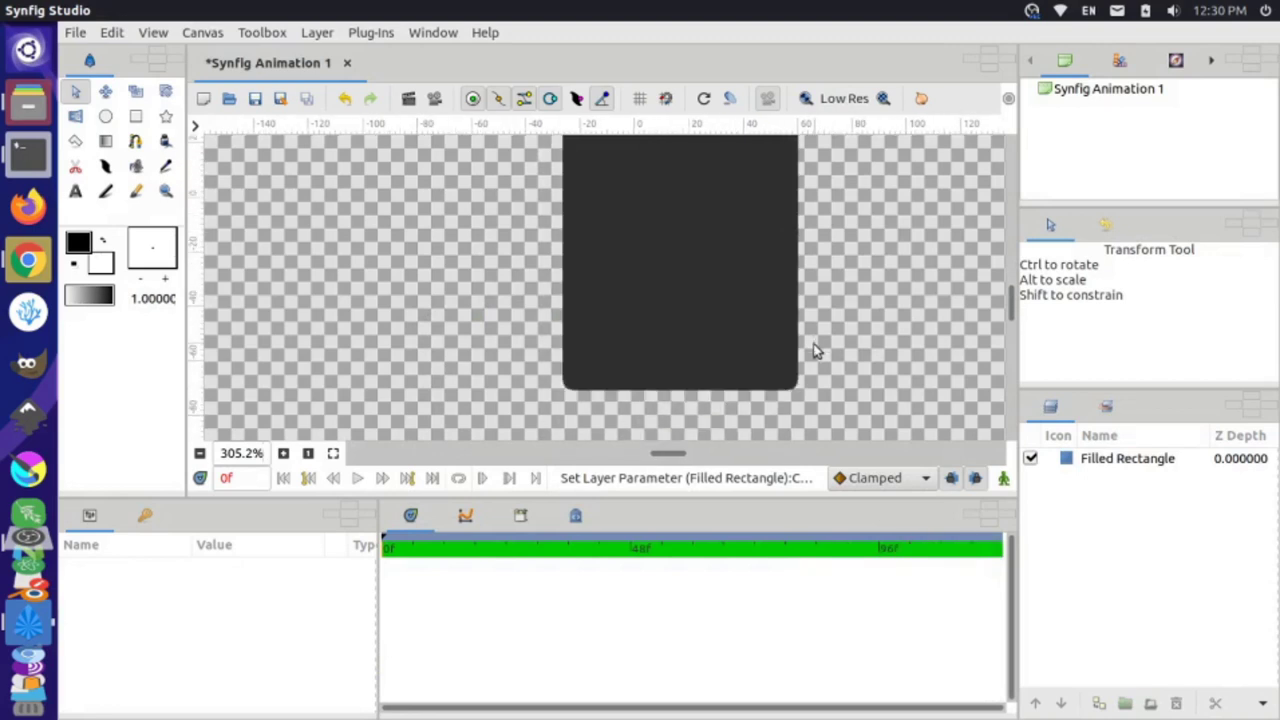
scroll(813, 350, "down", 3)
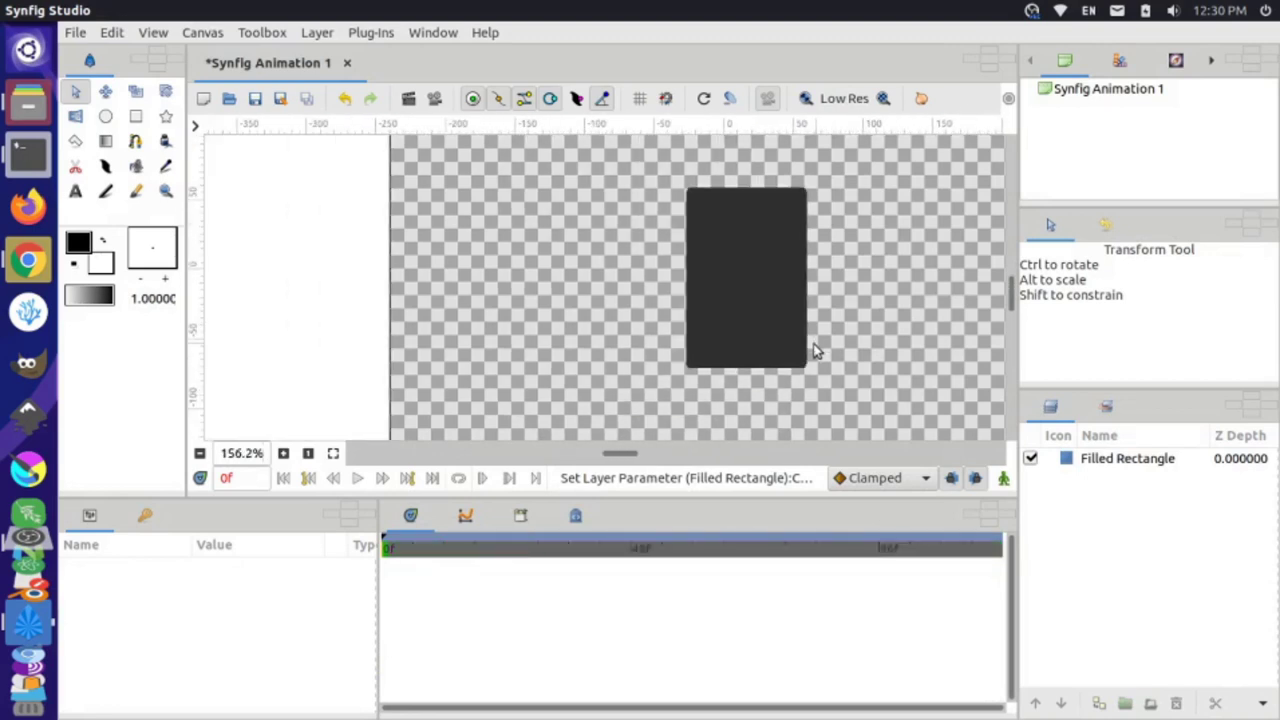
scroll(813, 350, "right", 2)
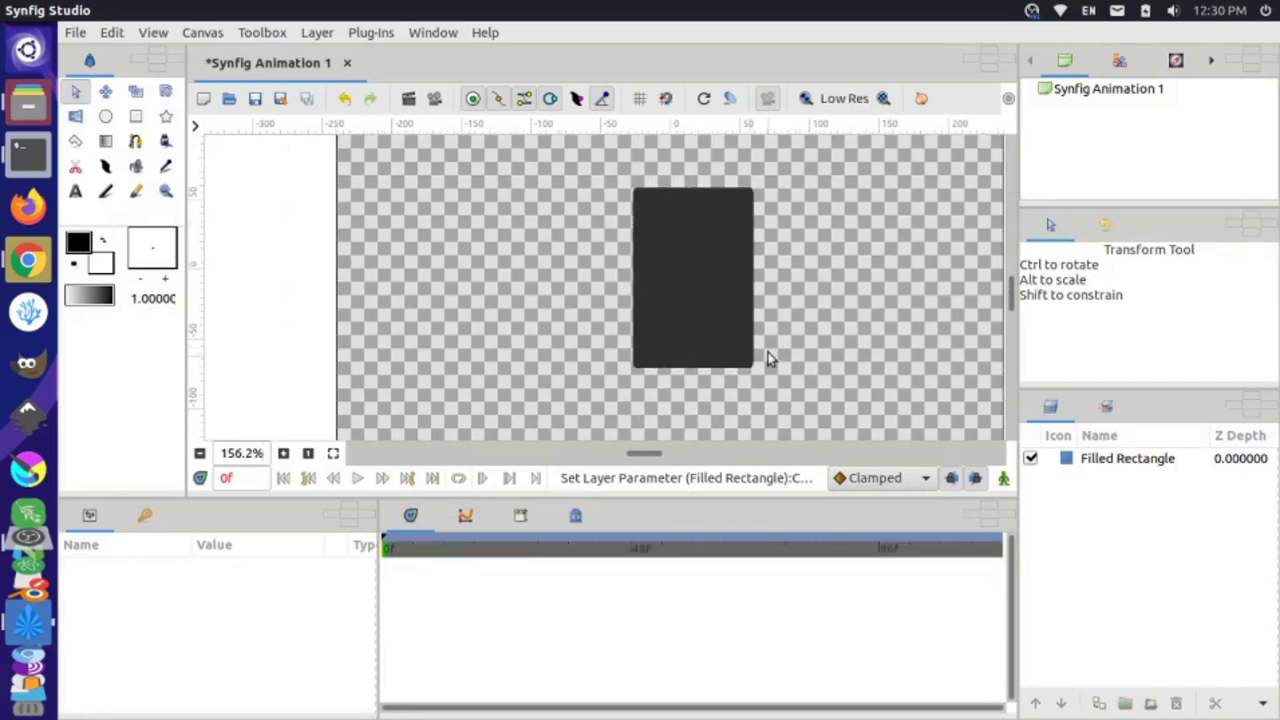
double_click(1091, 462)
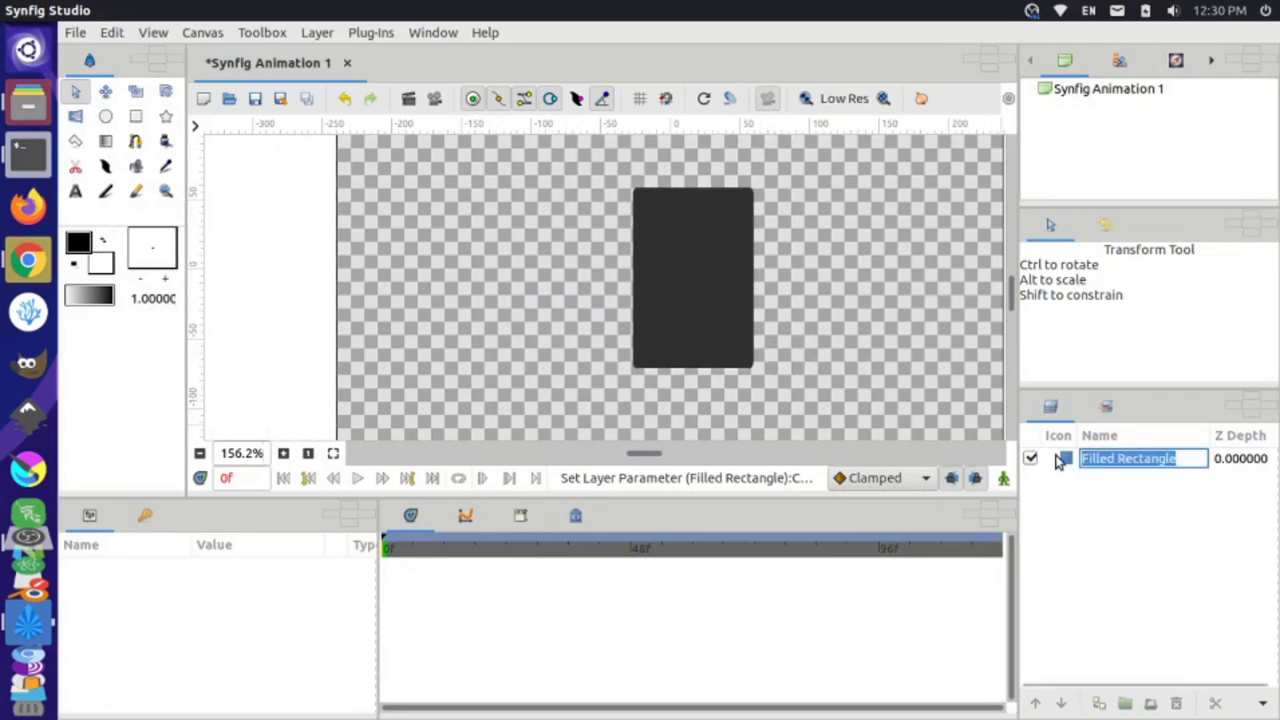
left_click(1059, 460)
left_click(1060, 462)
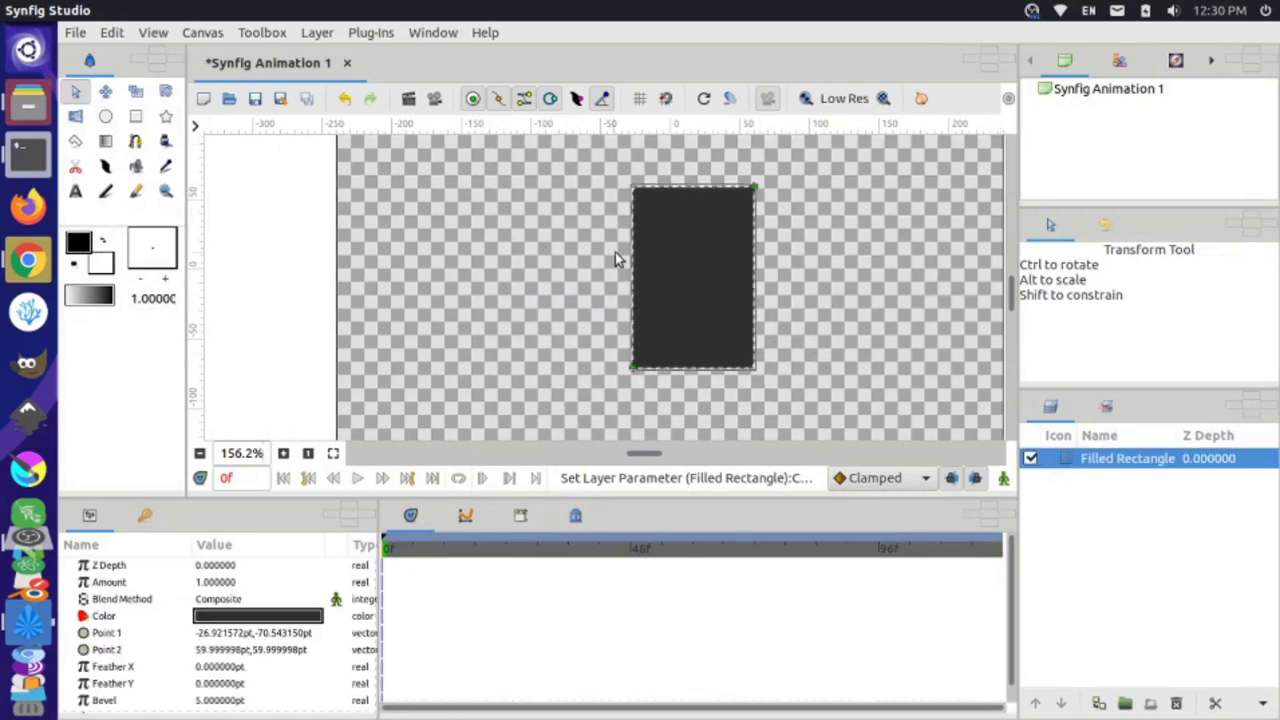
left_click(104, 93)
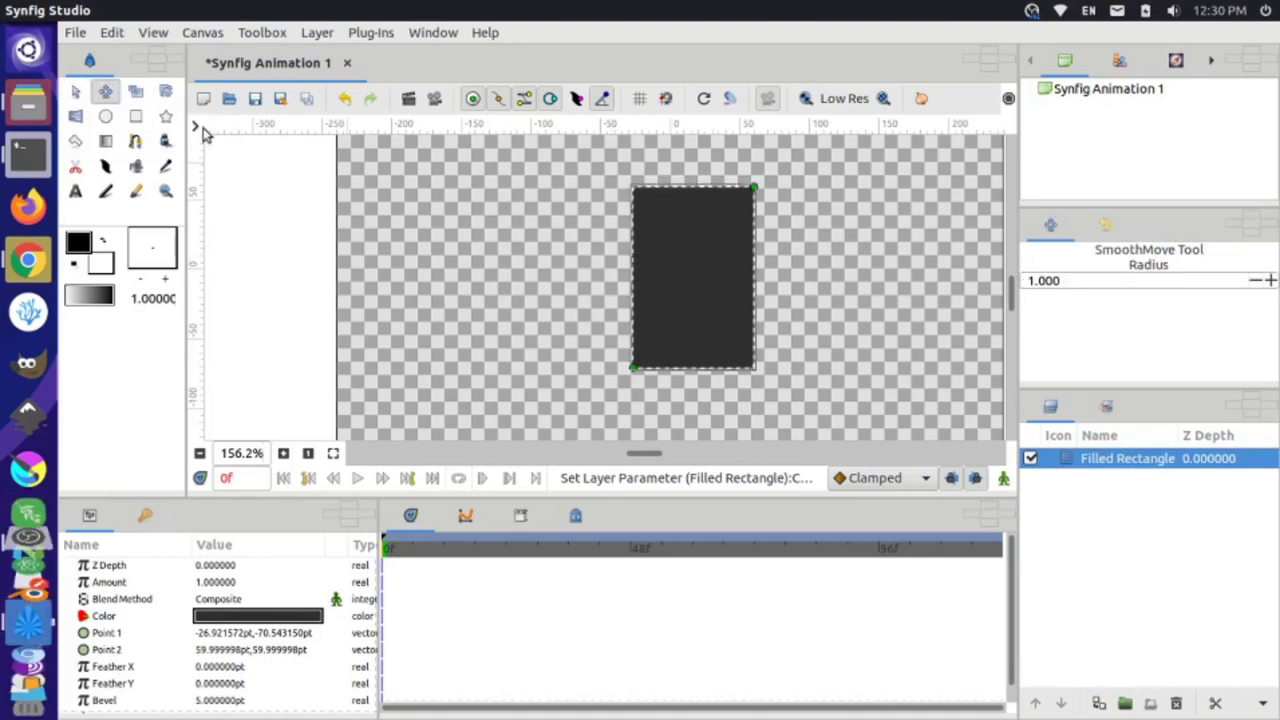
left_click(78, 93)
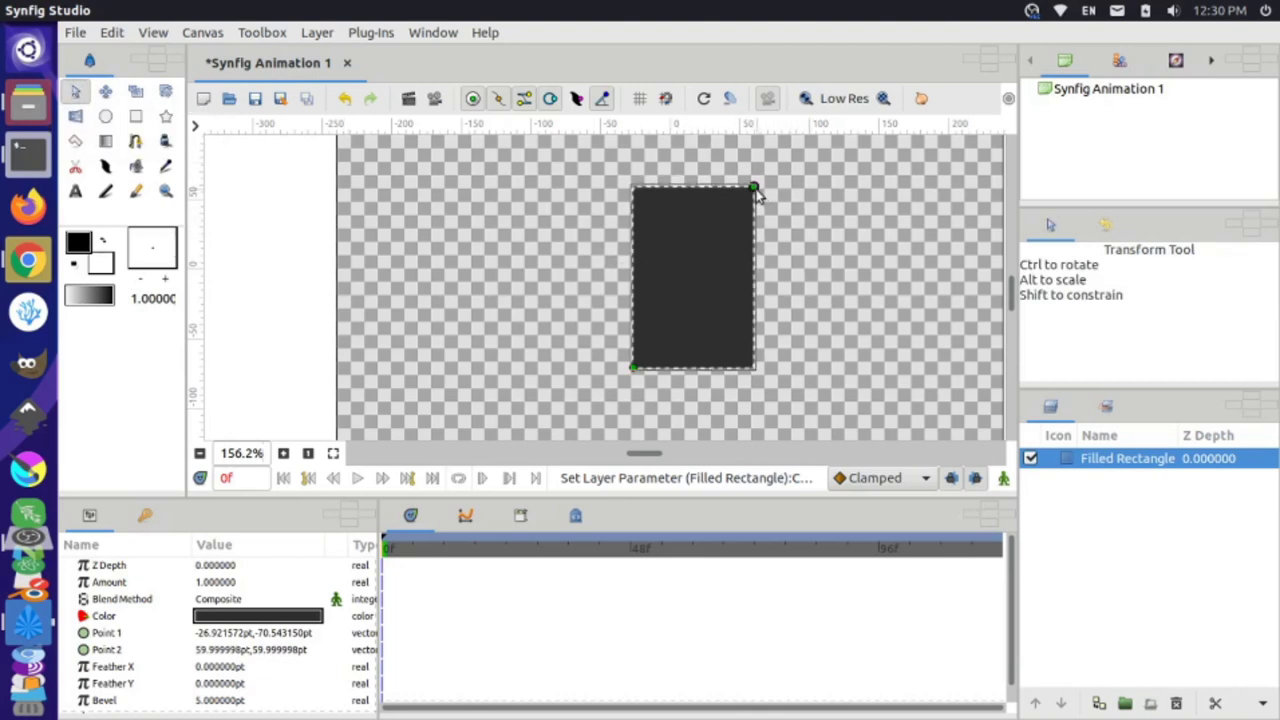
left_click_drag(754, 188, 837, 177)
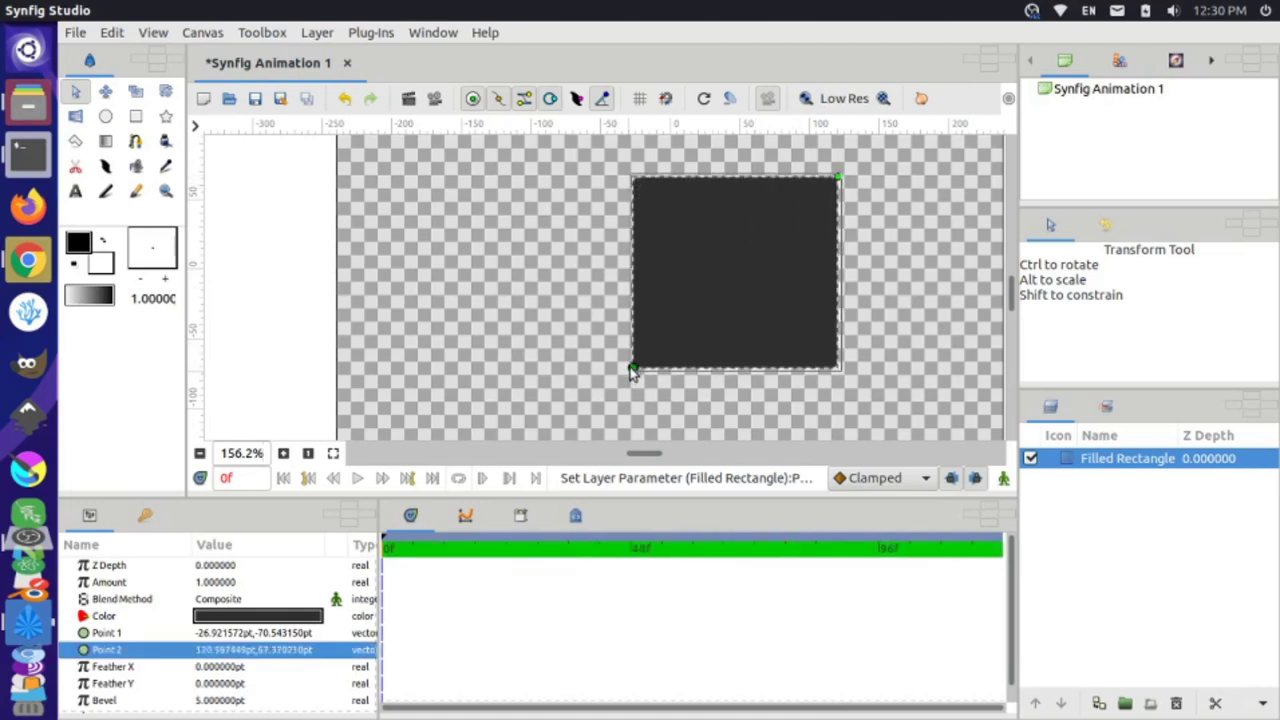
left_click_drag(633, 368, 718, 371)
key("ctrl+z")
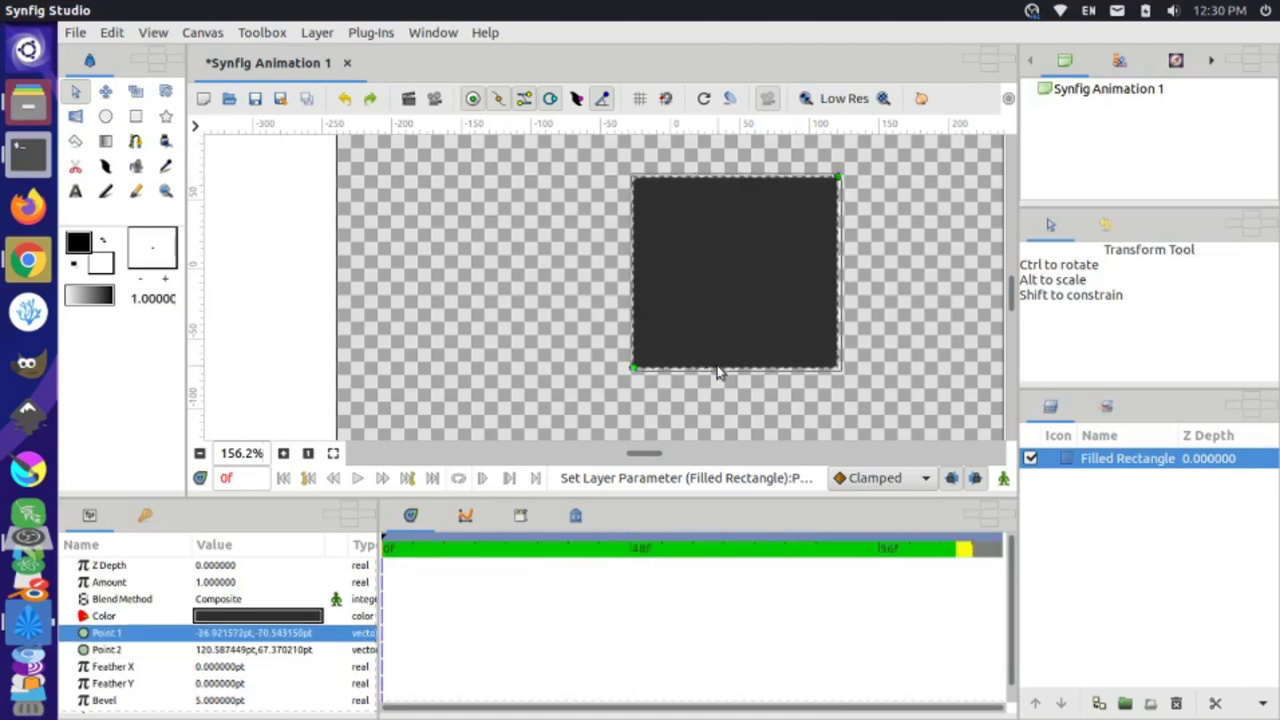
- Undo the filled rectangle's widening and group its layer into a switch
key("ctrl+z")
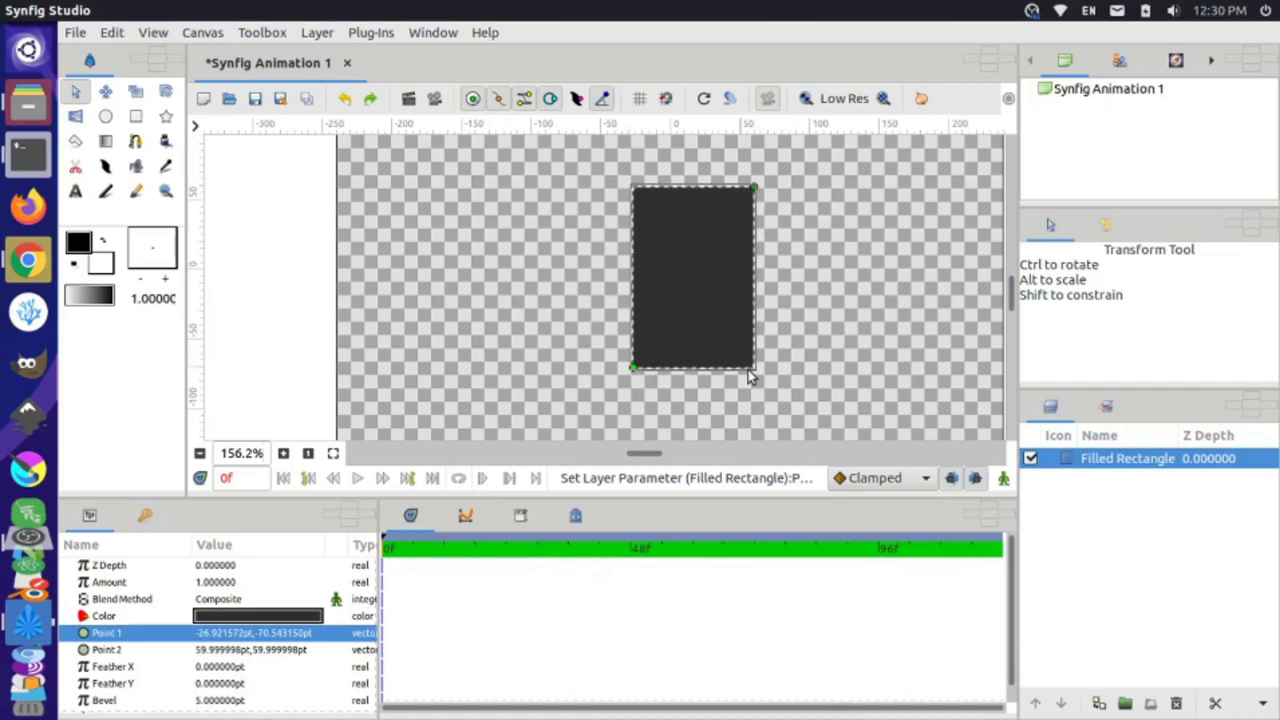
right_click(679, 286)
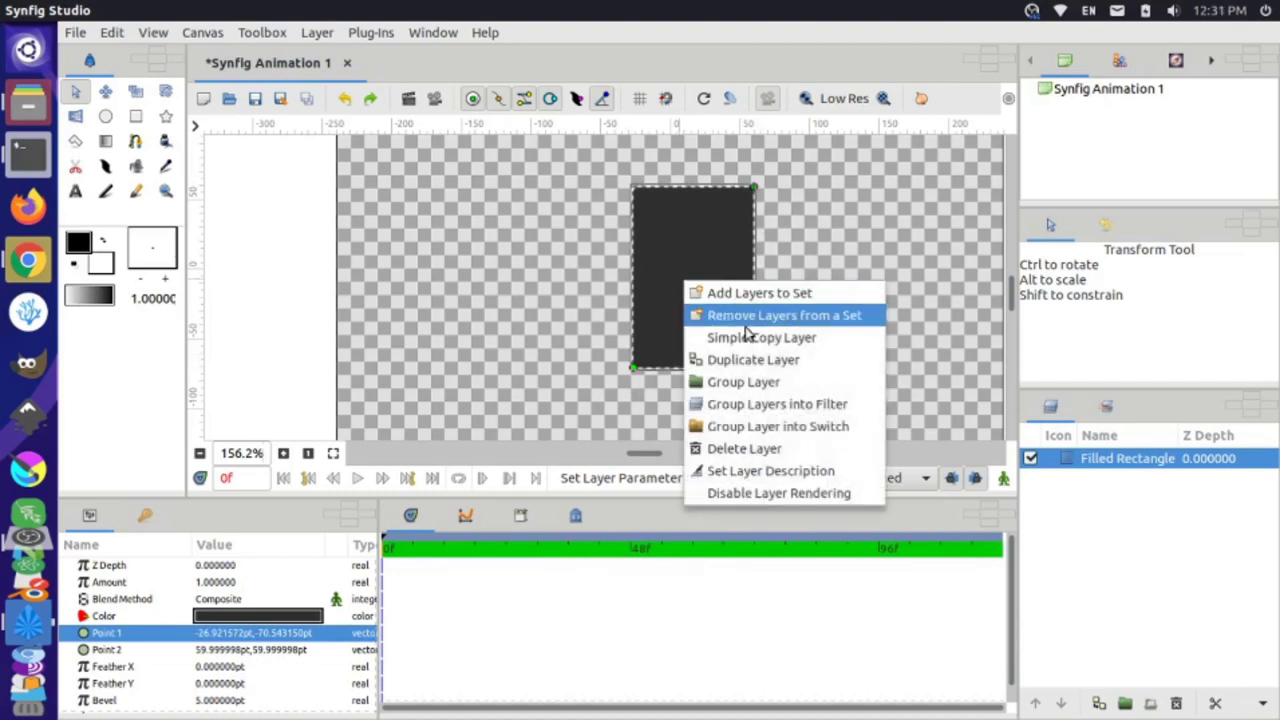
left_click(759, 430)
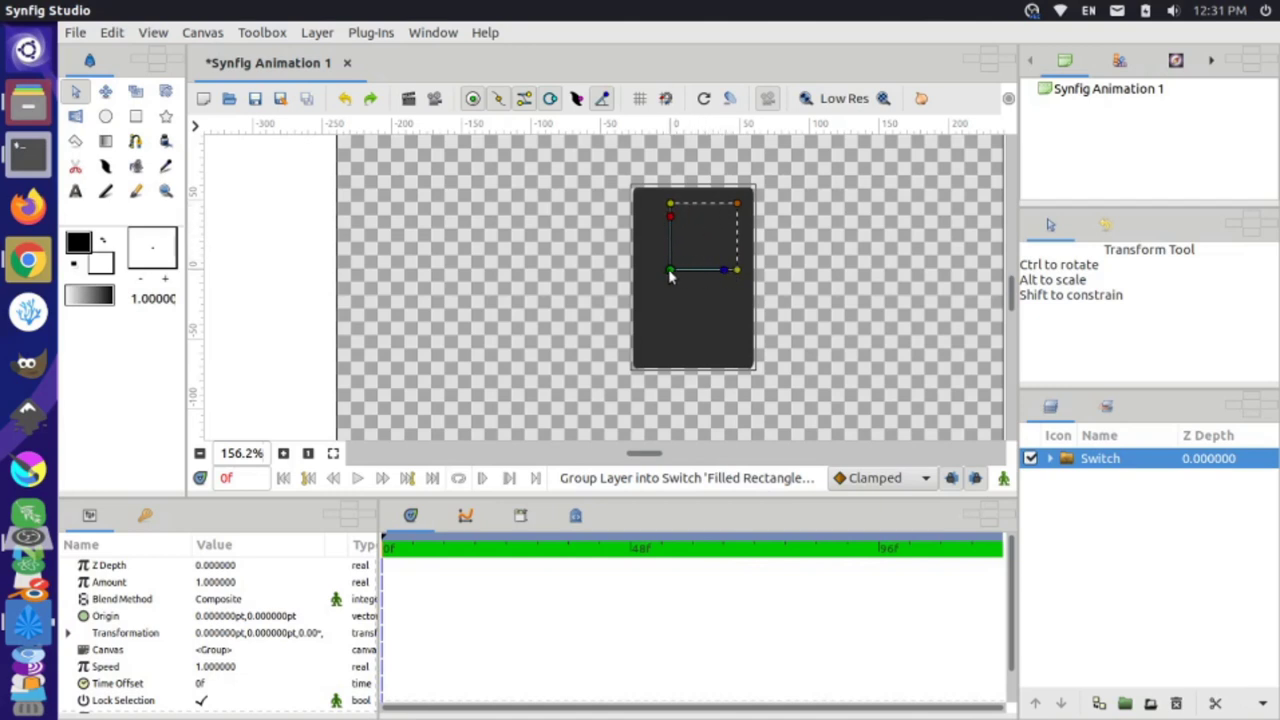
- Move the switch to an offset of about (-9, -29) pt and scale it to about 62.3 by 67.9 pt
left_click_drag(668, 269, 606, 286)
left_click_drag(703, 288, 658, 310)
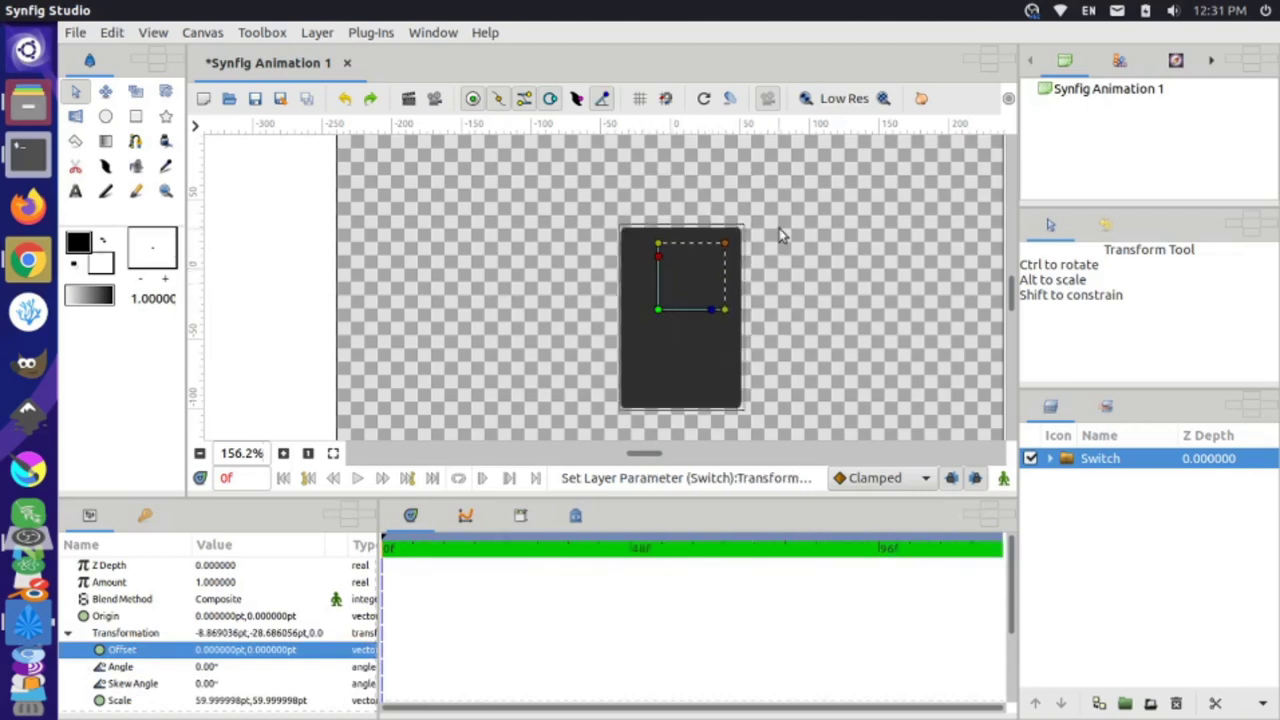
left_click_drag(727, 252, 770, 203)
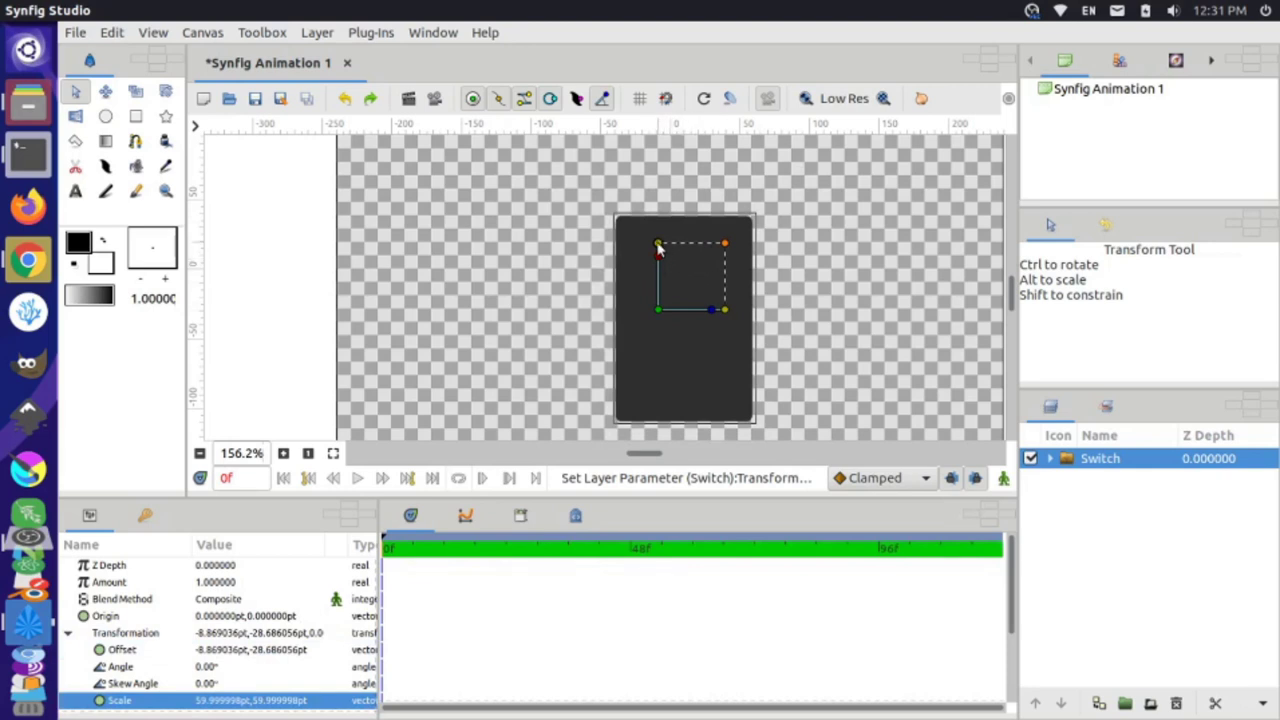
left_click_drag(658, 250, 659, 209)
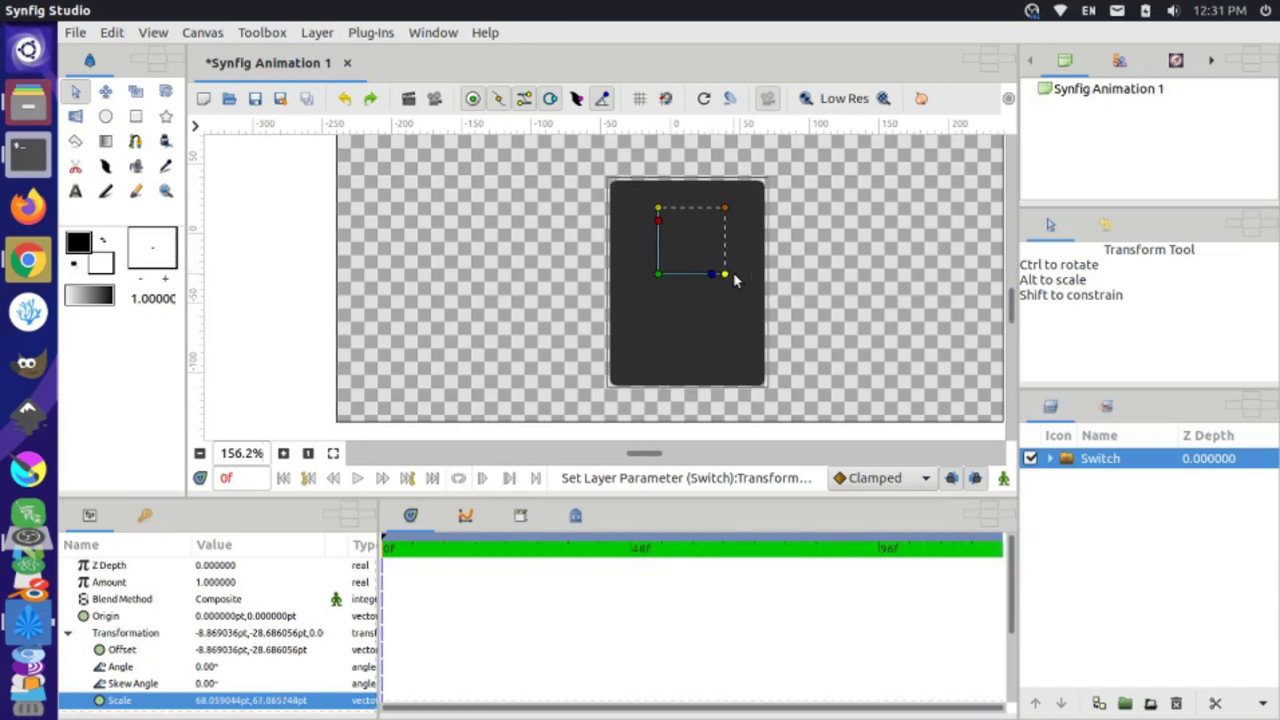
left_click_drag(723, 277, 755, 281)
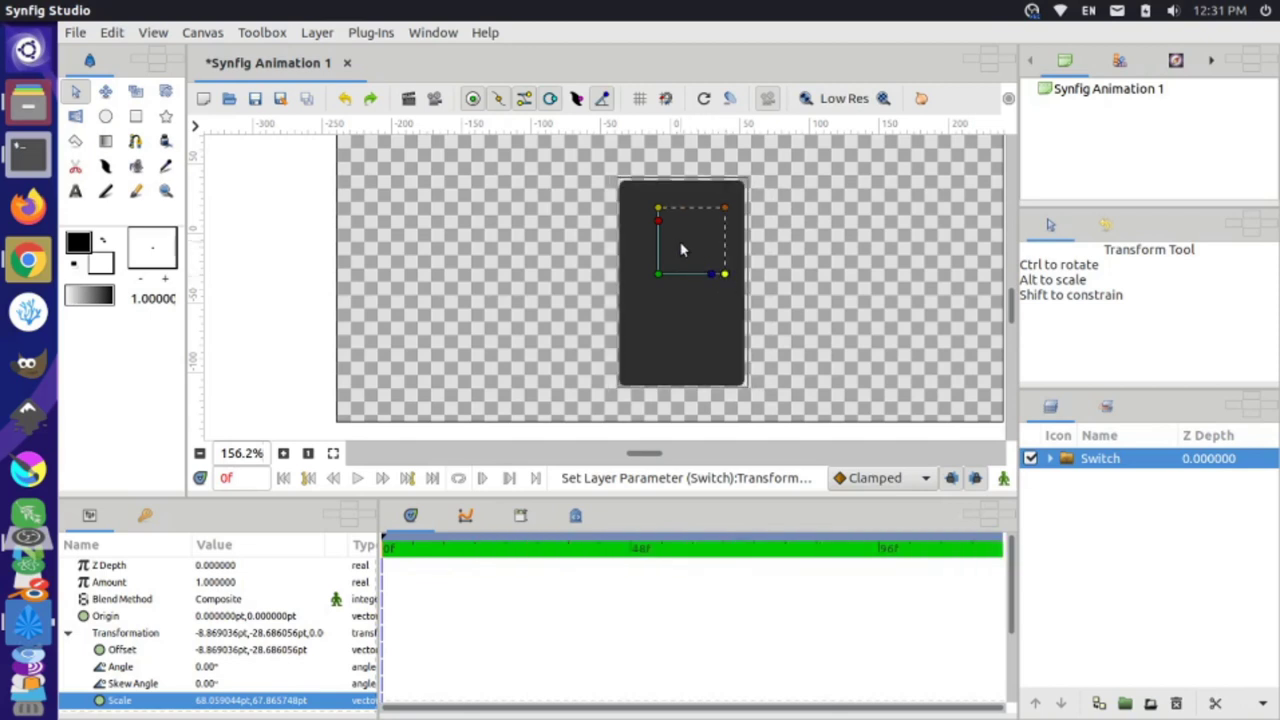
- Try rotating the switch about 53° clockwise and skewing it, undoing each change
left_click_drag(709, 272, 688, 318)
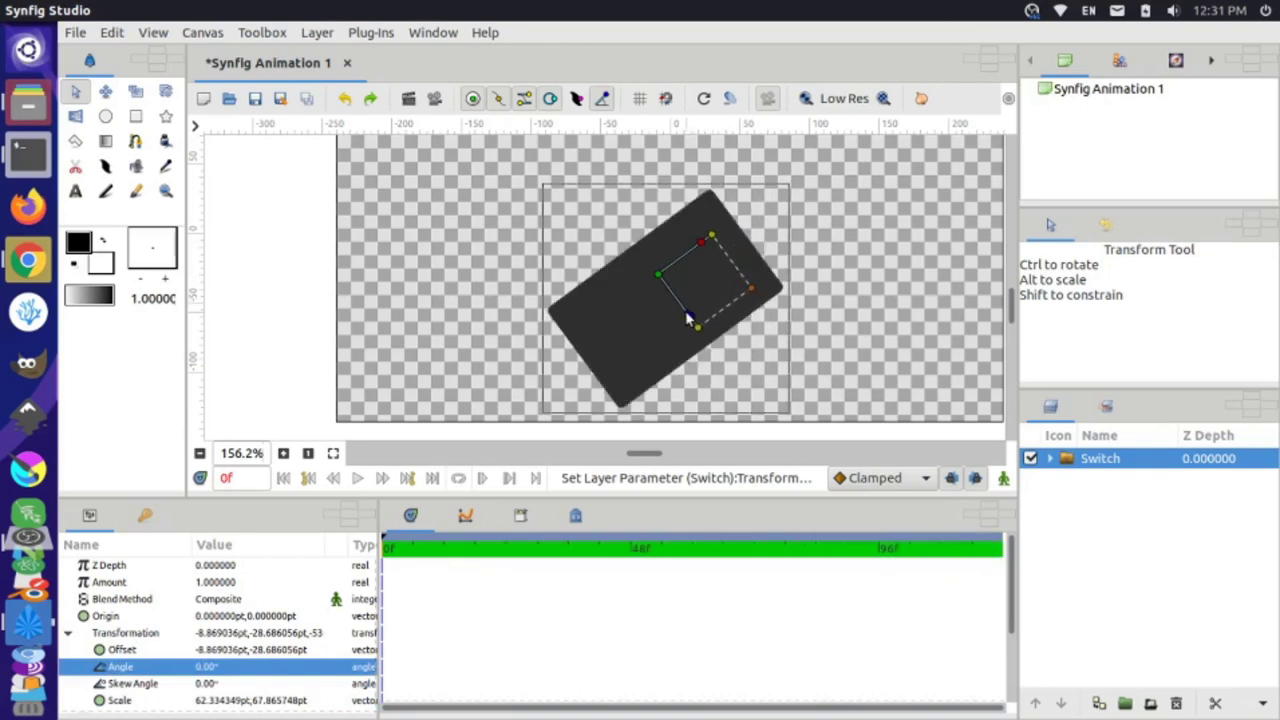
key("ctrl+z")
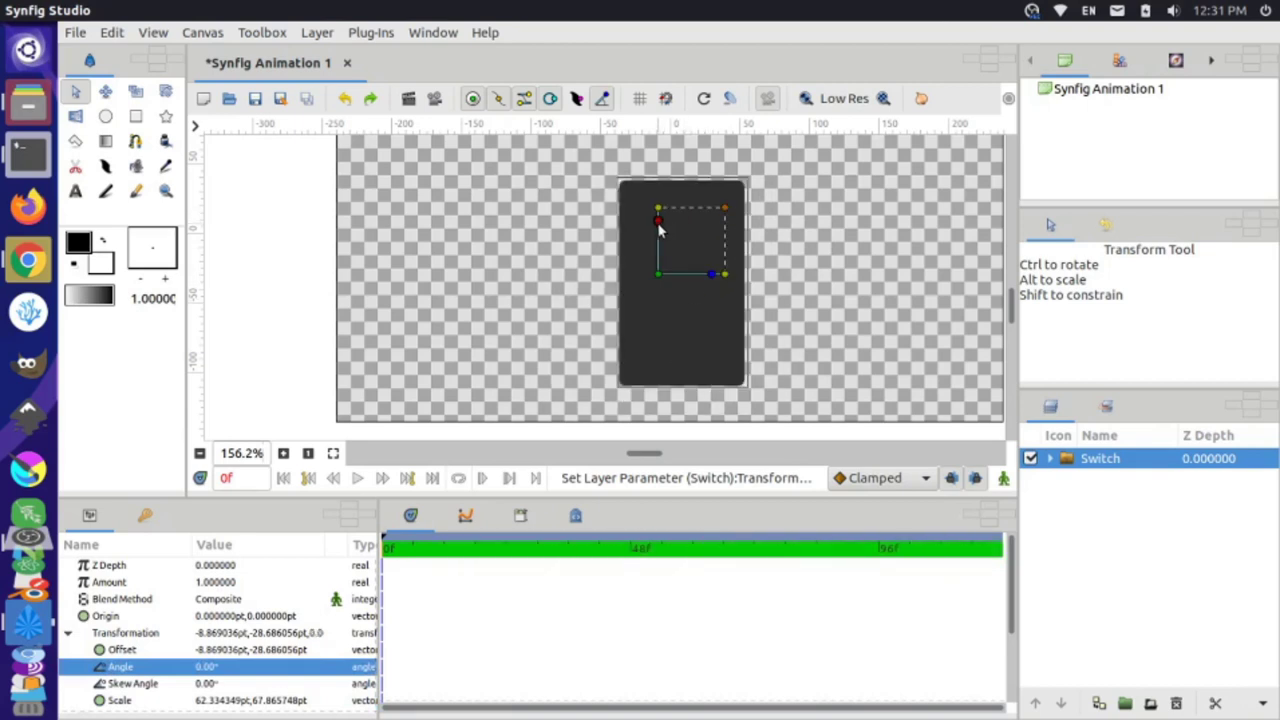
left_click_drag(658, 228, 617, 222)
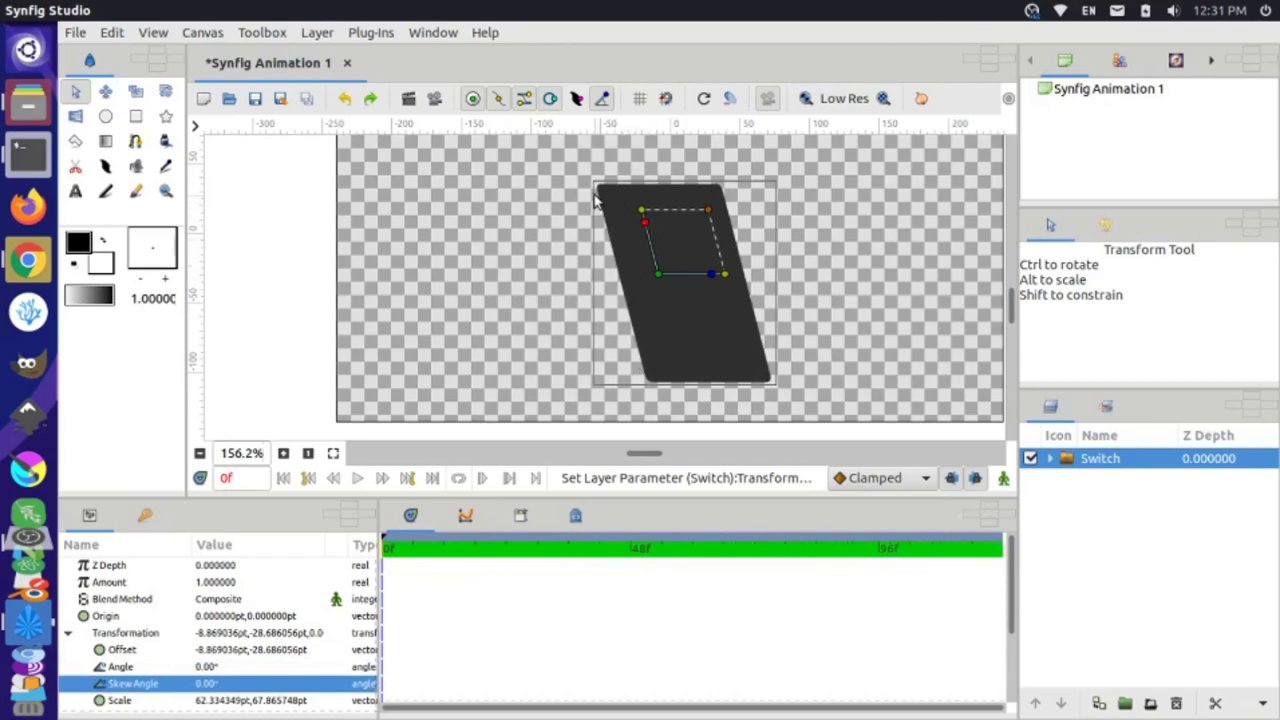
key("ctrl+z")
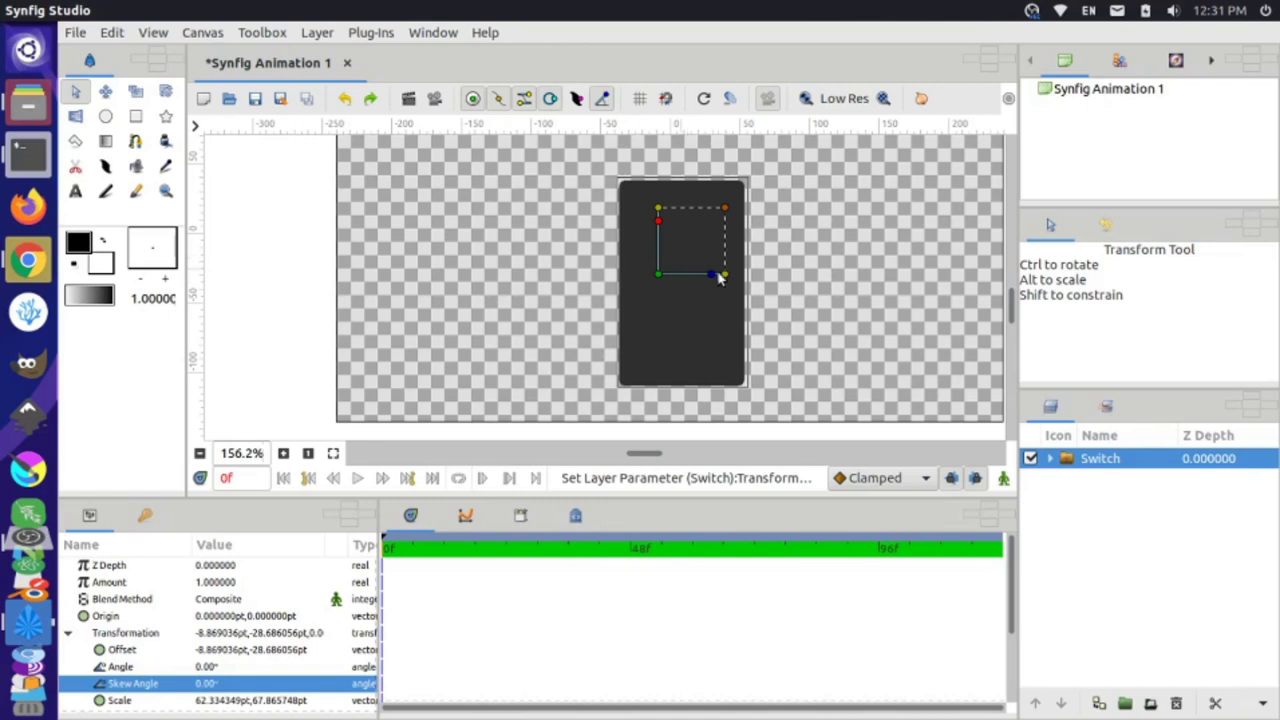
- Inspect the filled rectangle inside the switch and relocate the switch's origin to about (76, -61) pt, beside the phone body's lower-right corner
left_click(1050, 460)
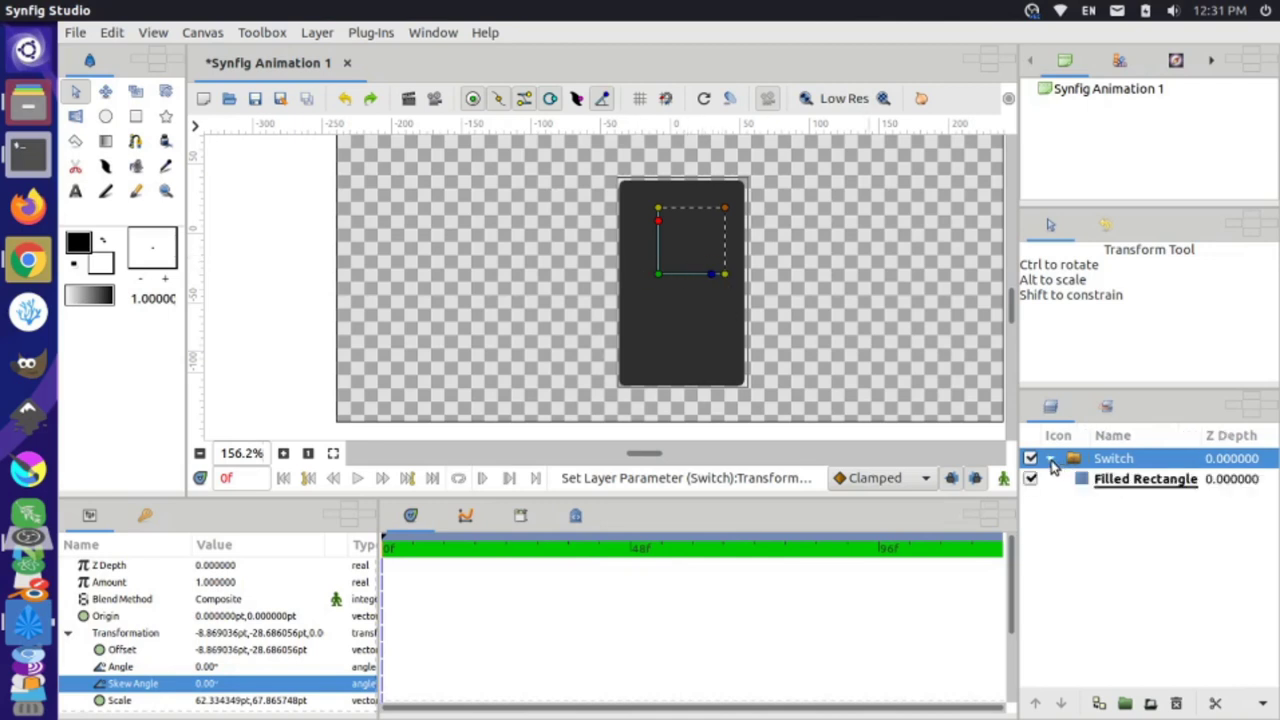
left_click(1118, 481)
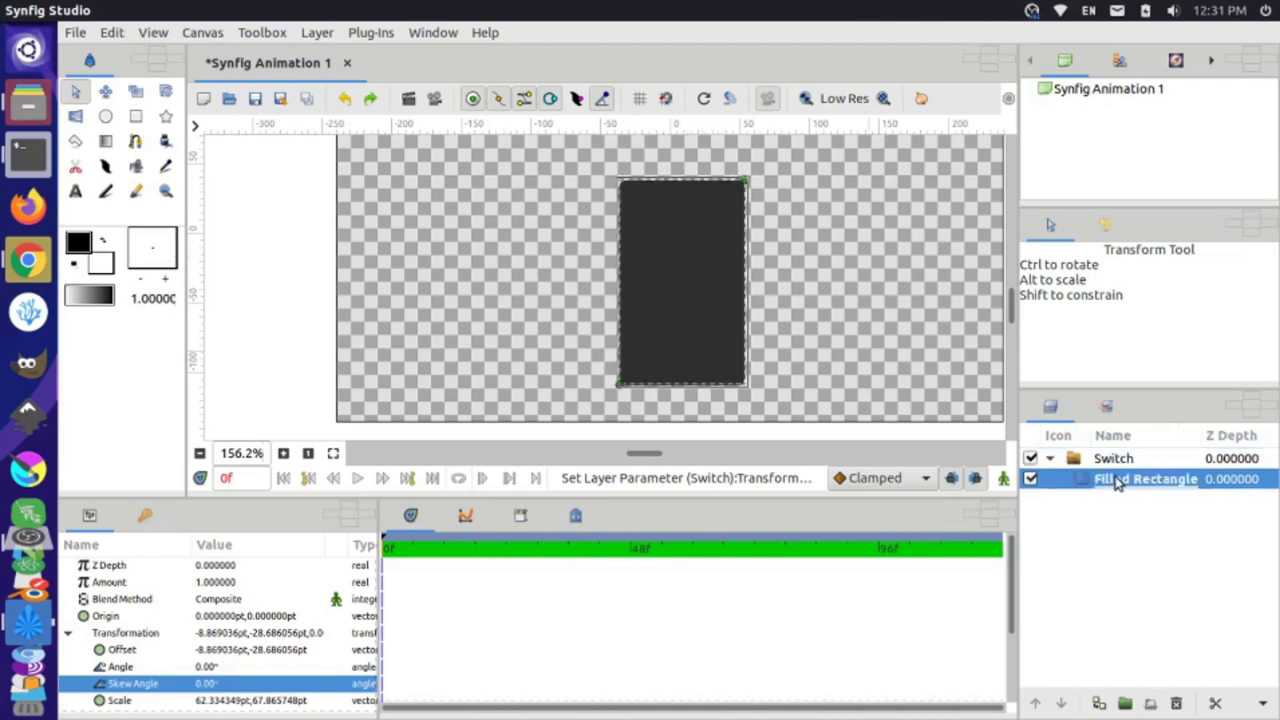
scroll(290, 638, "down", 2)
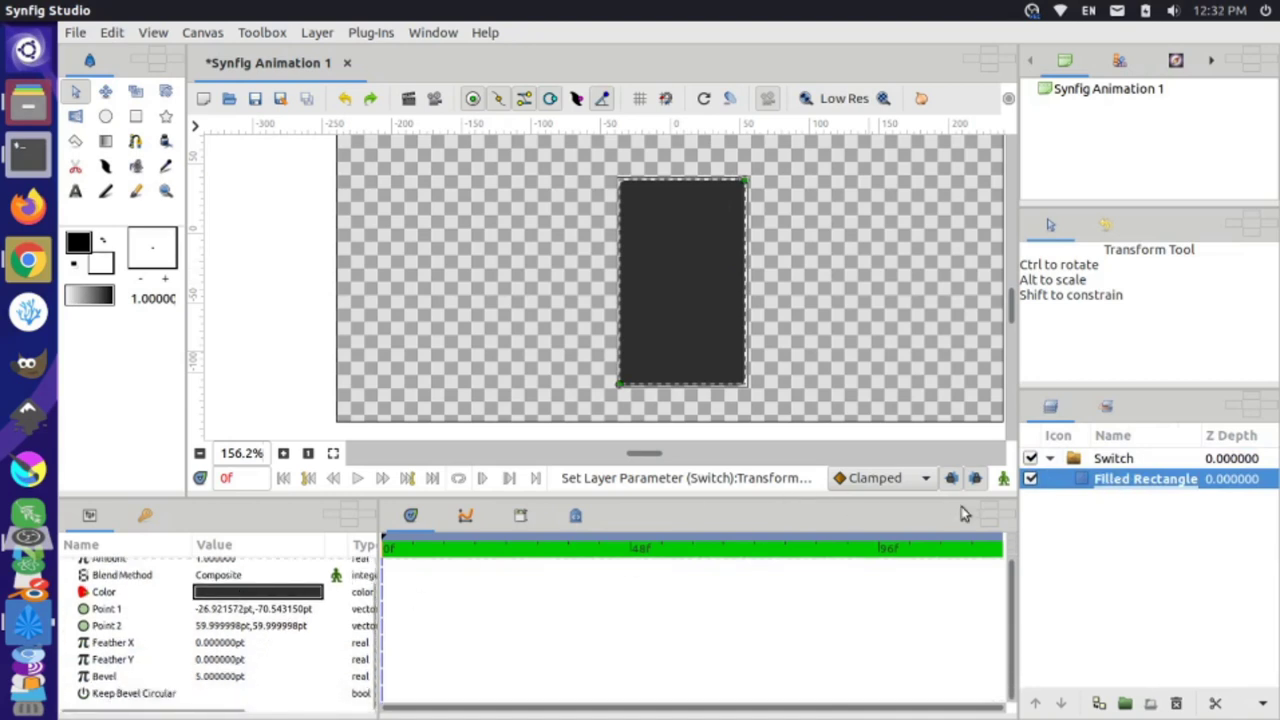
left_click(1118, 460)
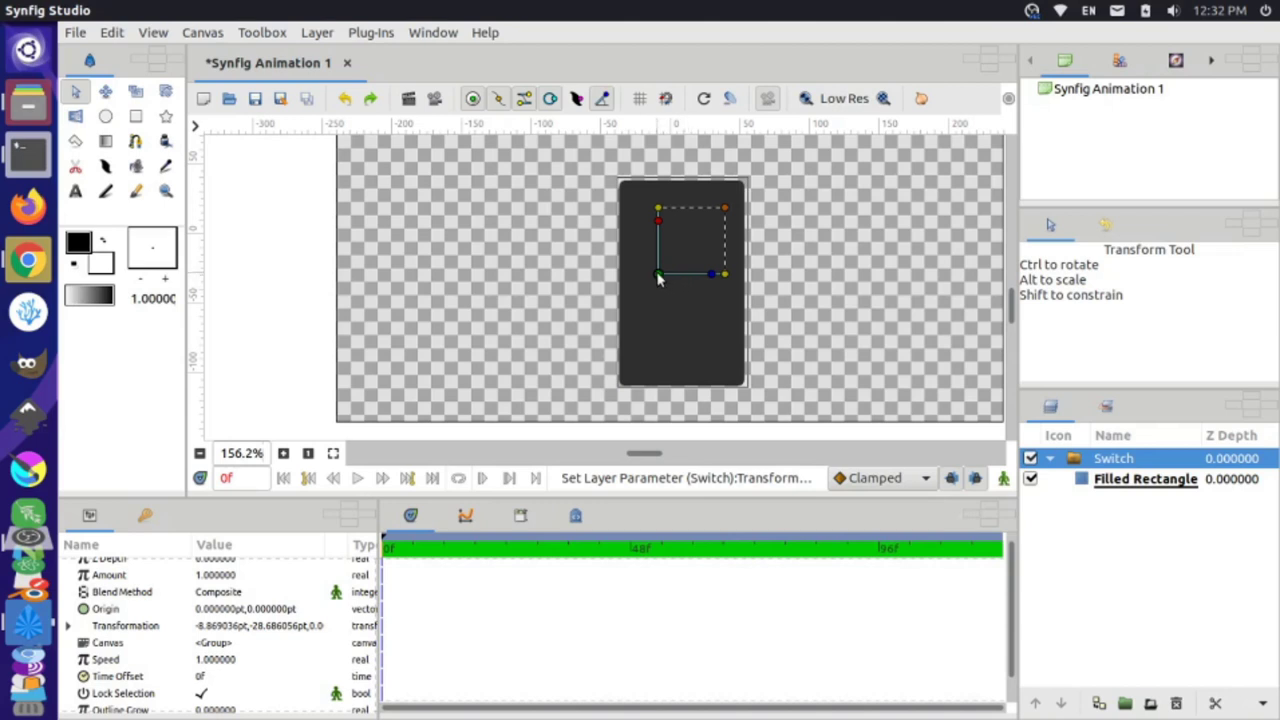
left_click_drag(657, 278, 771, 366)
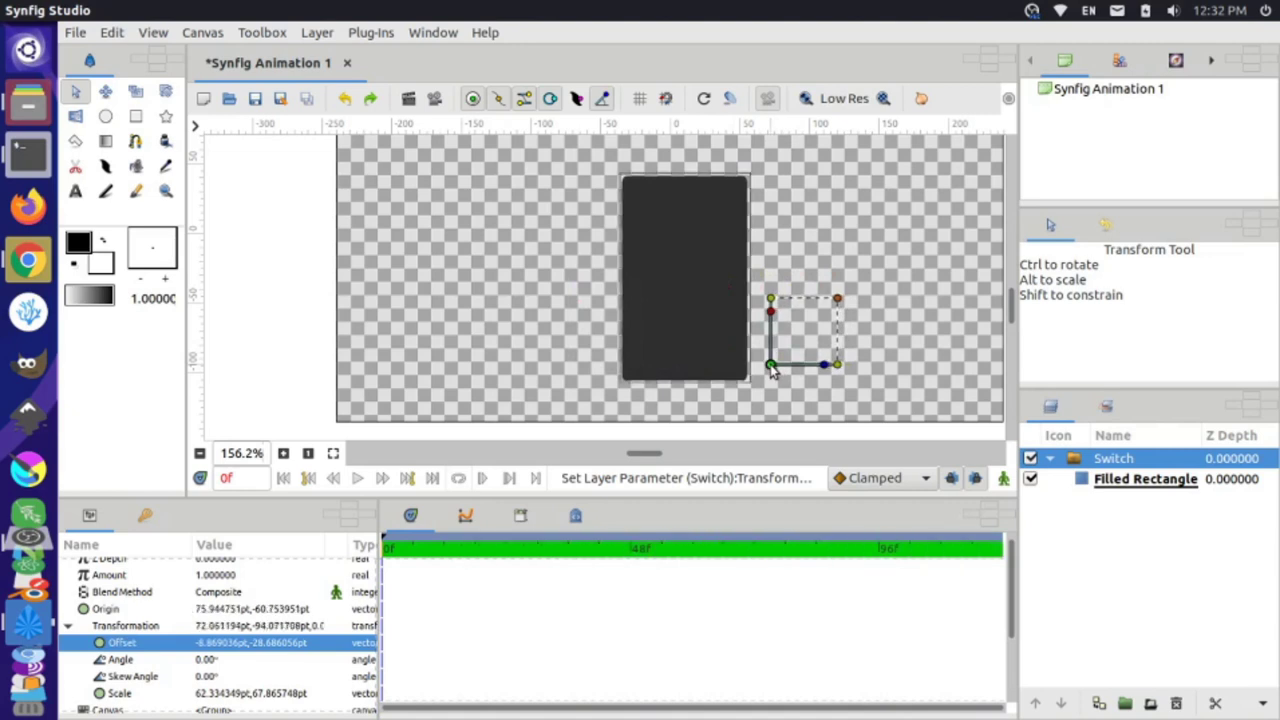
left_click(565, 320)
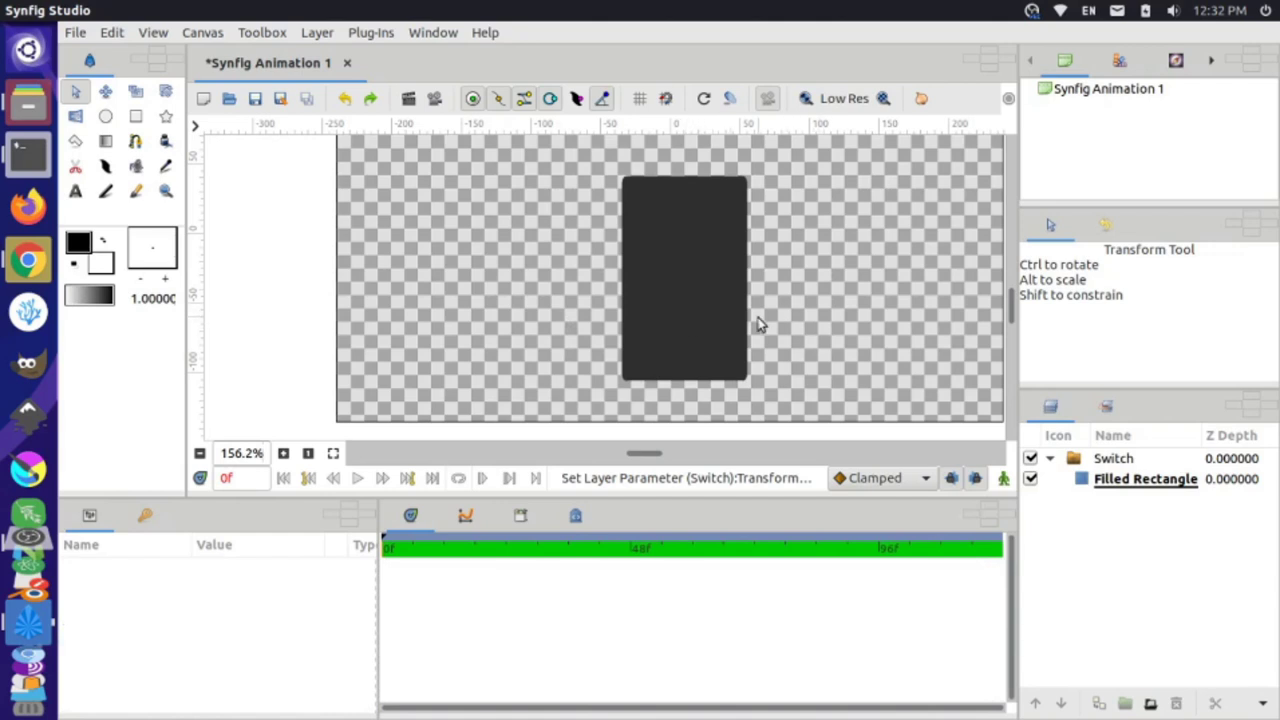
- Draw a white, outlined portrait rectangle inside the phone body, within the switch, with its upper-left corner at about (-16, 48) pt
left_click(1049, 458)
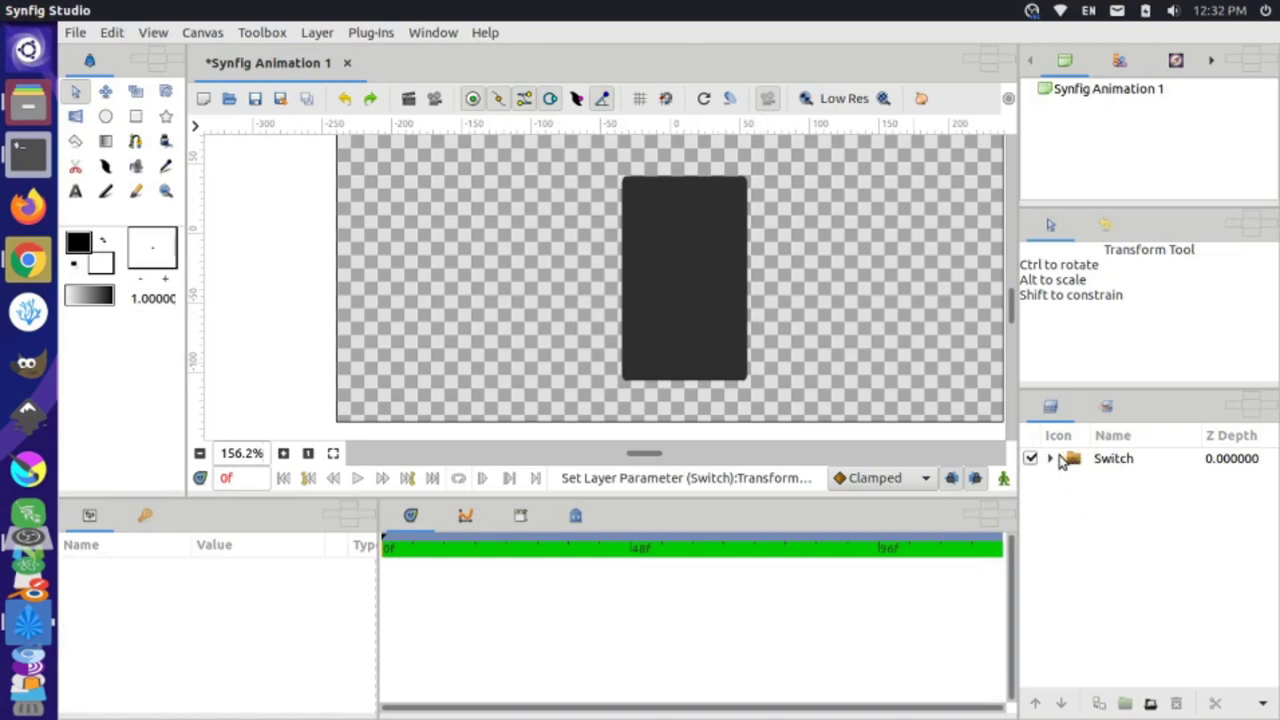
left_click(1052, 458)
left_click(1111, 484)
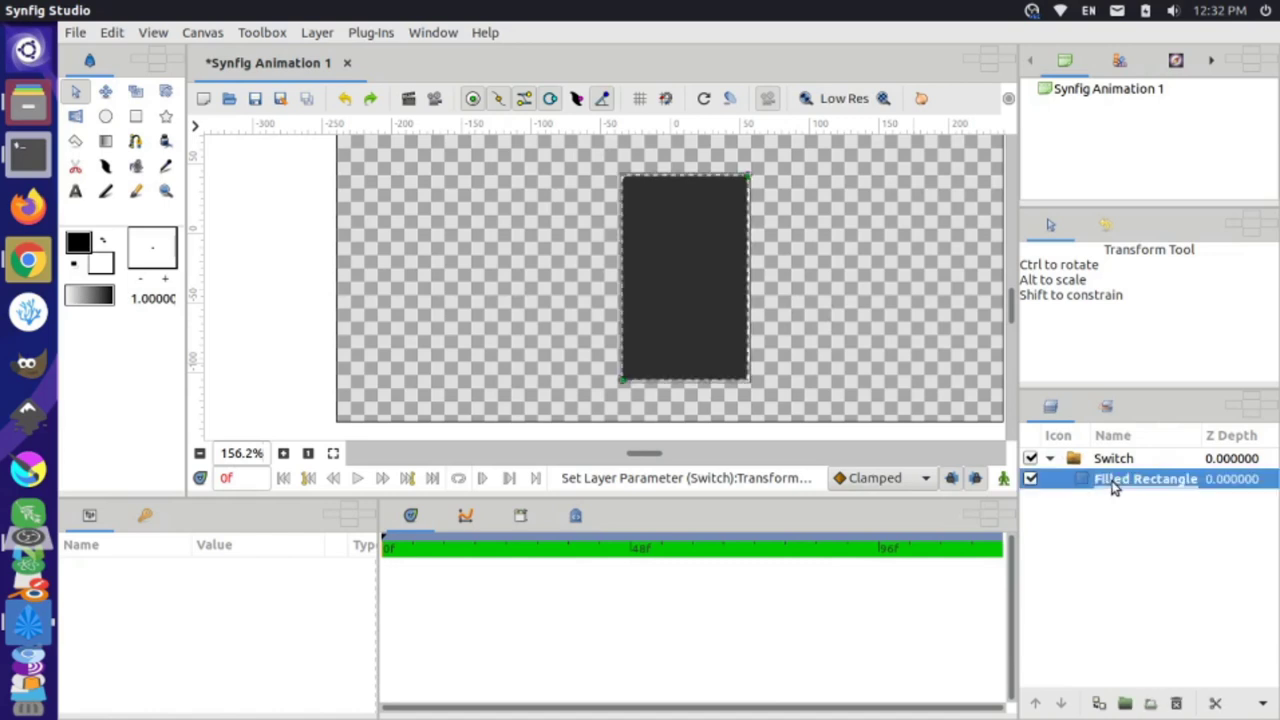
left_click(1112, 460)
left_click(1116, 480)
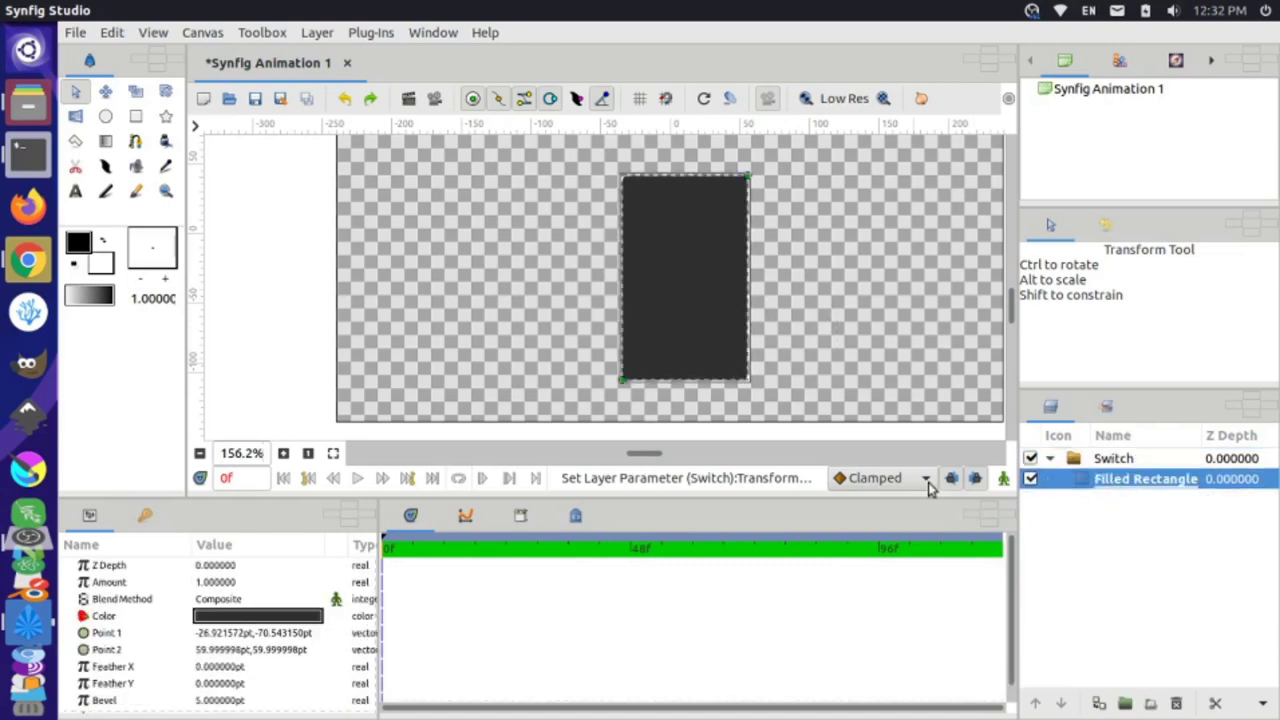
left_click(136, 116)
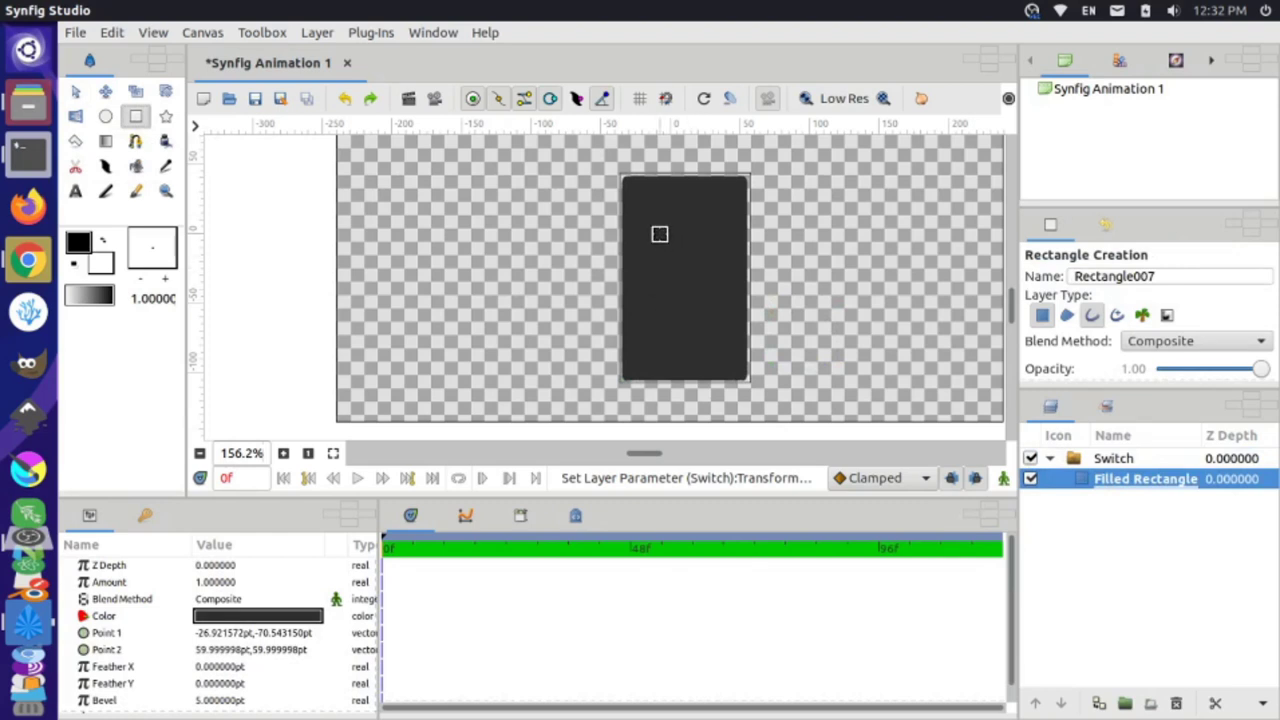
scroll(660, 234, "up", 1)
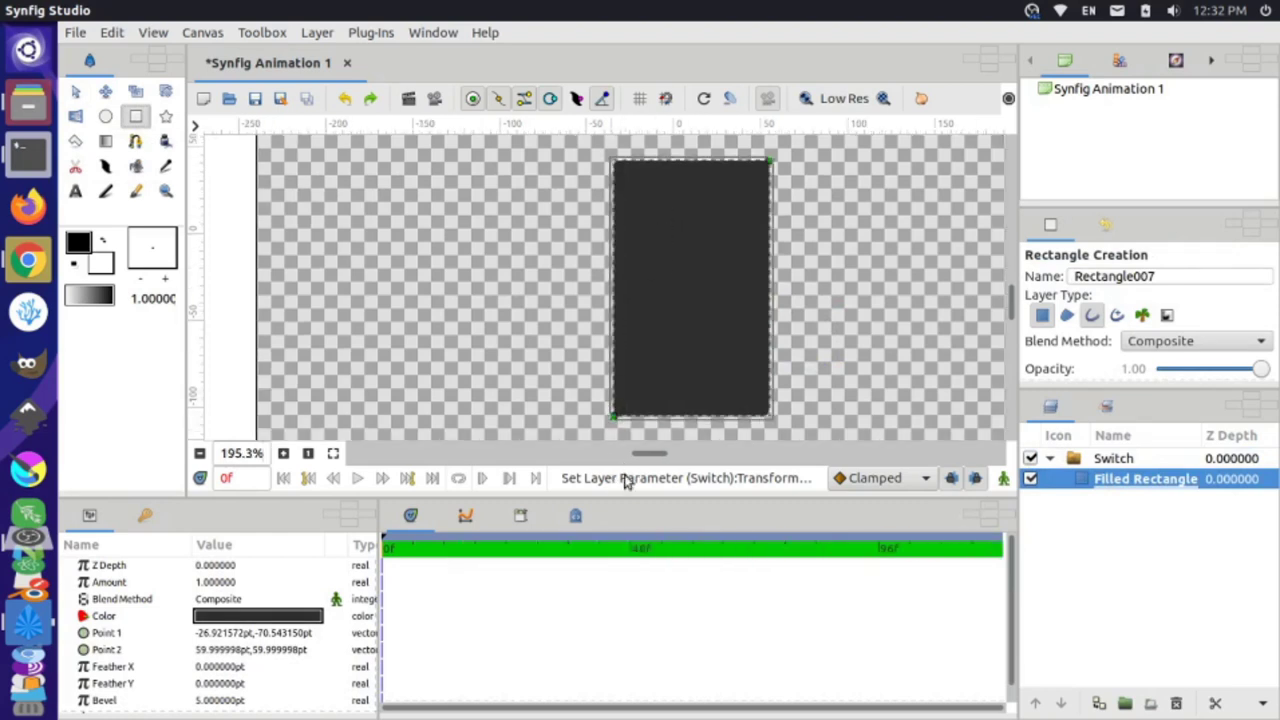
left_click_drag(626, 500, 623, 585)
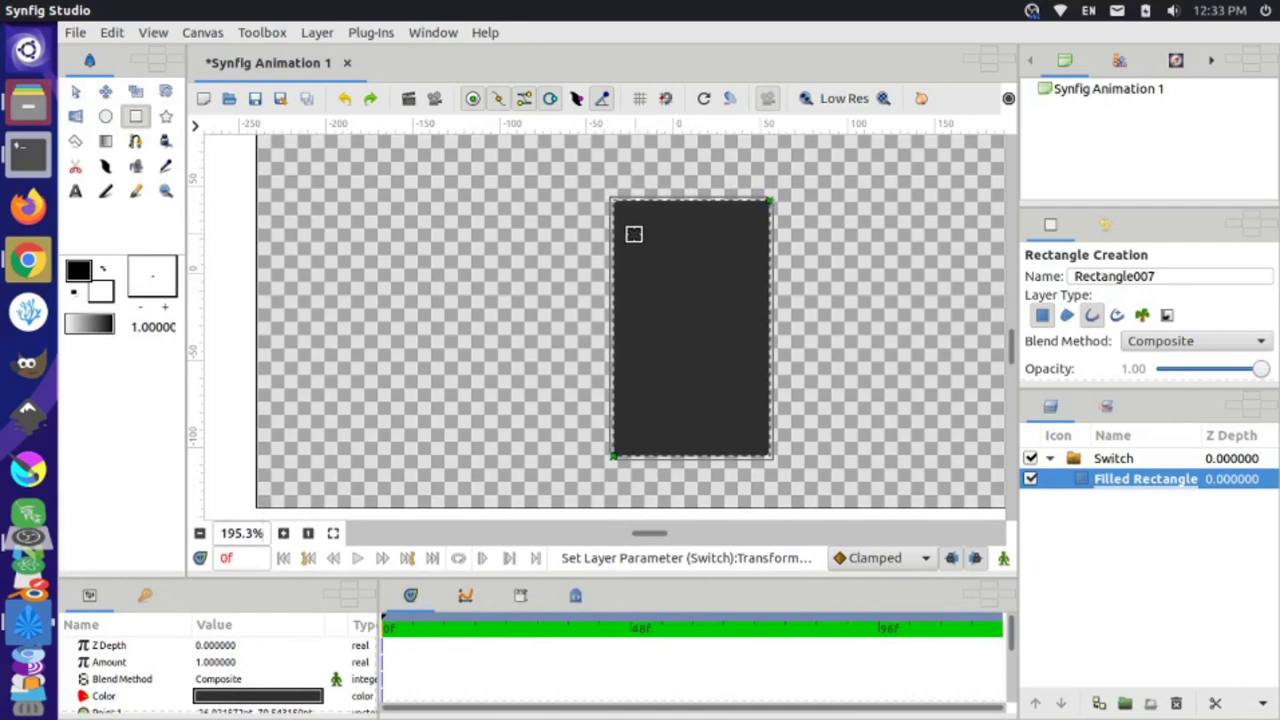
left_click_drag(632, 224, 751, 433)
key("alt+a")
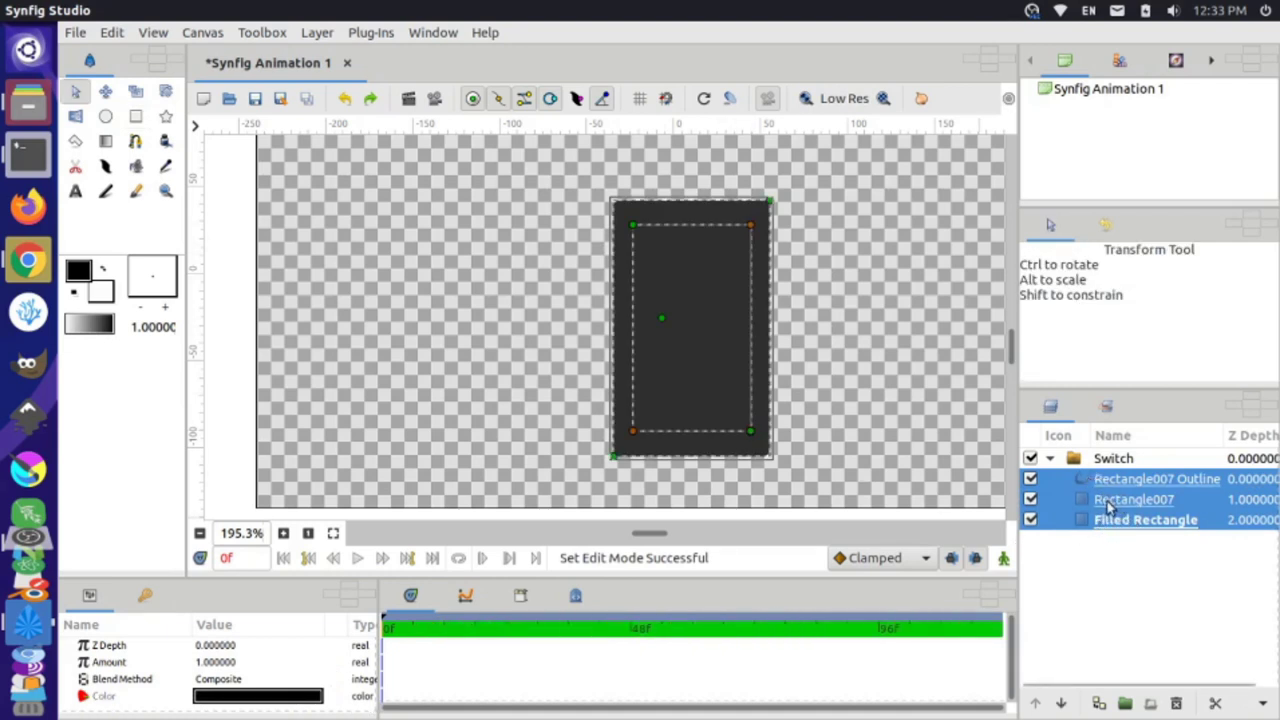
- Take the white rectangle's layer out of the switch to the top of the layer stack and delete its outline layer
left_click_drag(1191, 508, 1186, 494)
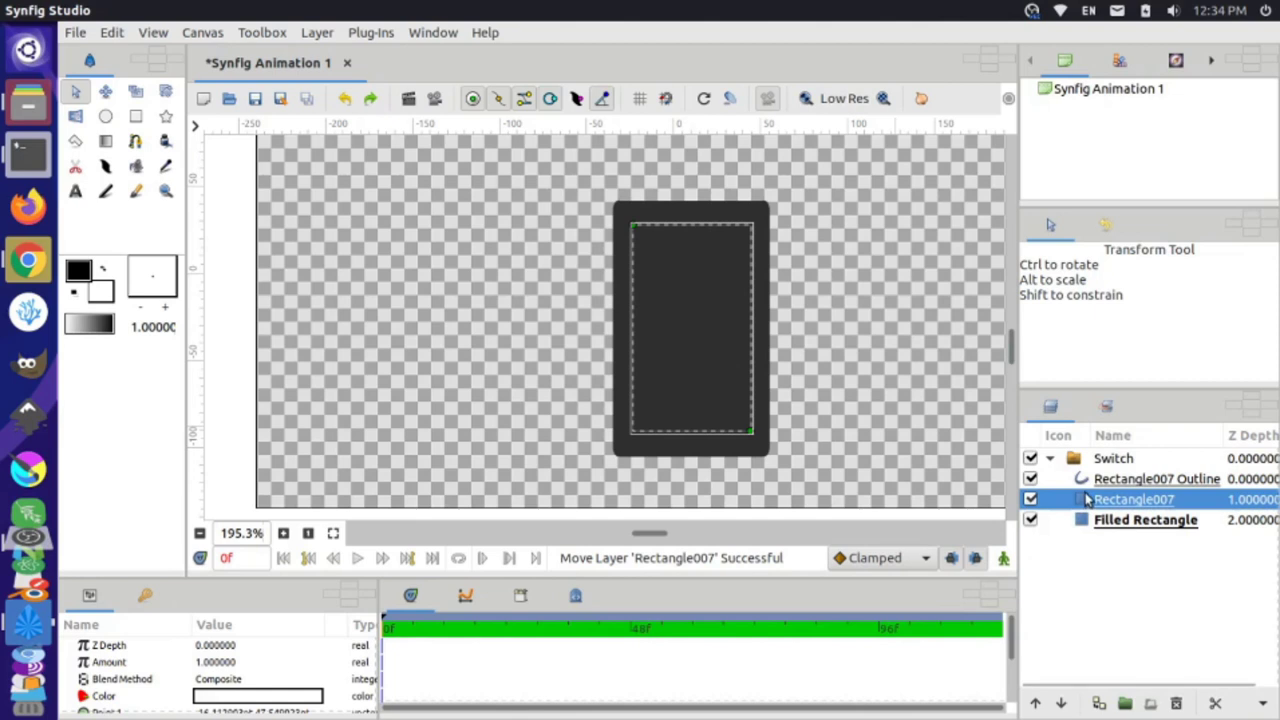
mouse_move(1087, 504)
left_mouse_down()
mouse_move(1066, 452)
mouse_move(1080, 486)
mouse_move(1084, 465)
mouse_move(1103, 494)
left_mouse_up()
left_click(1100, 460)
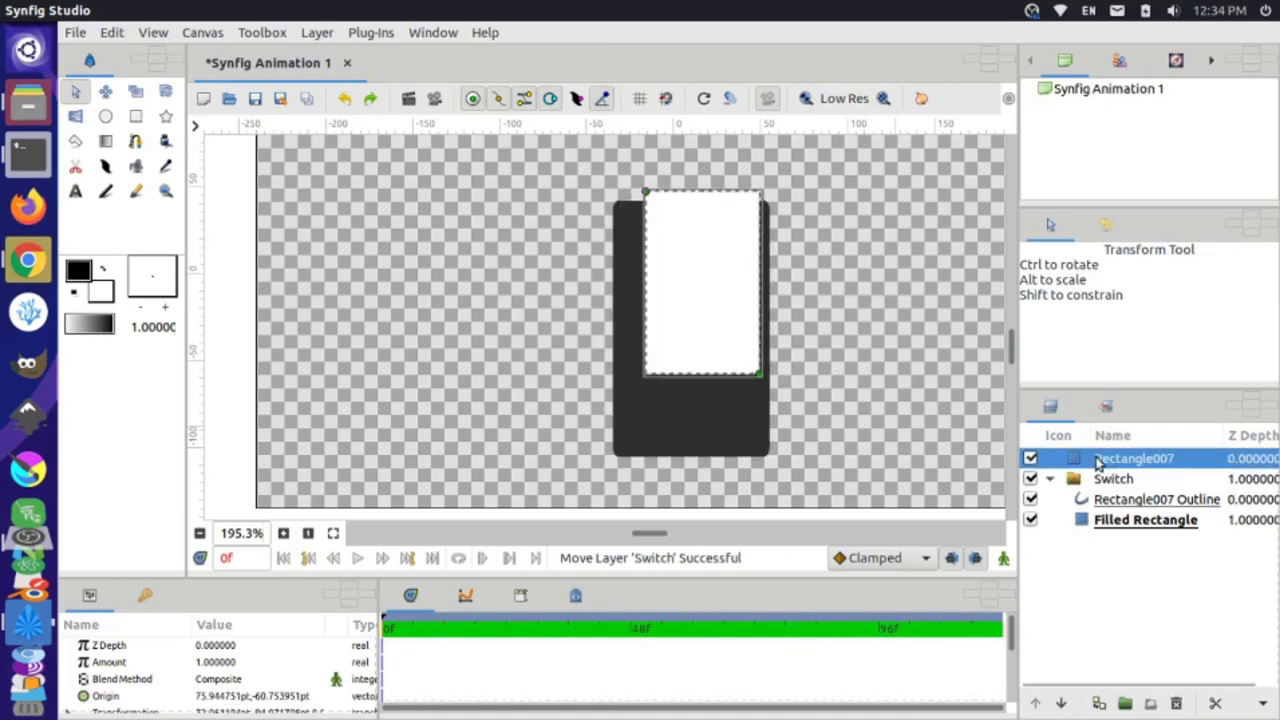
left_click(1108, 502)
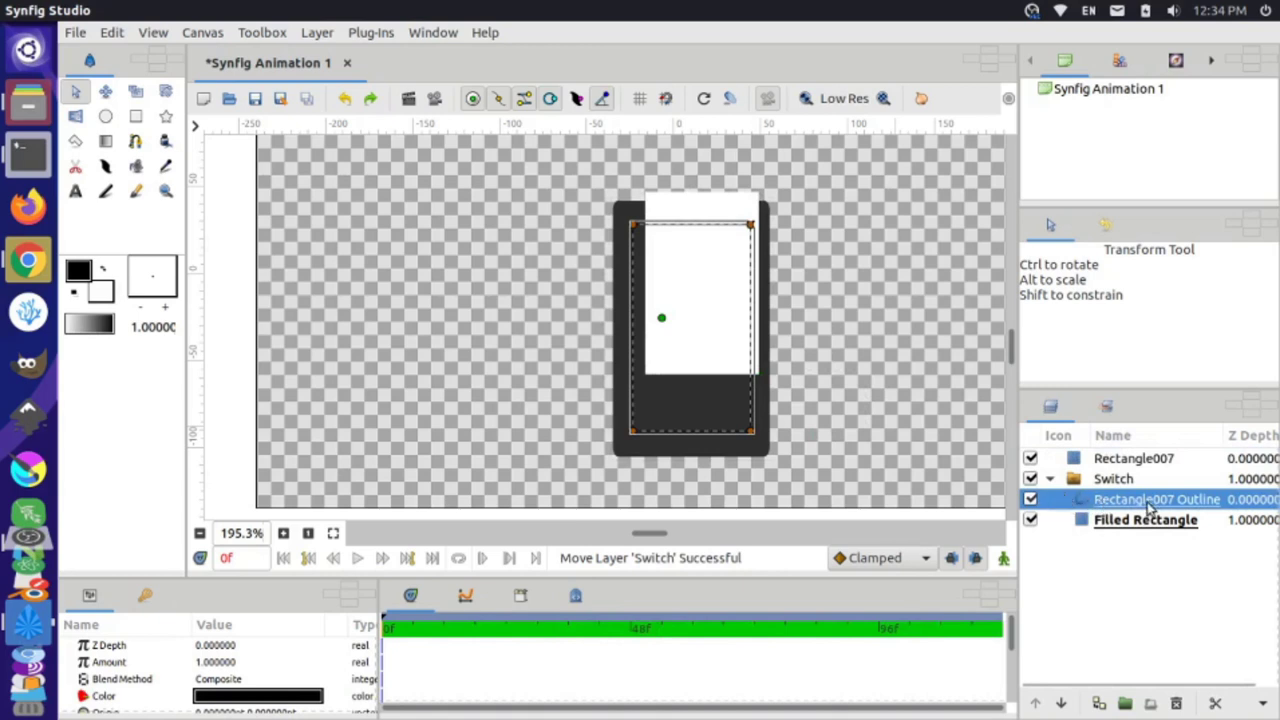
left_click(1177, 705)
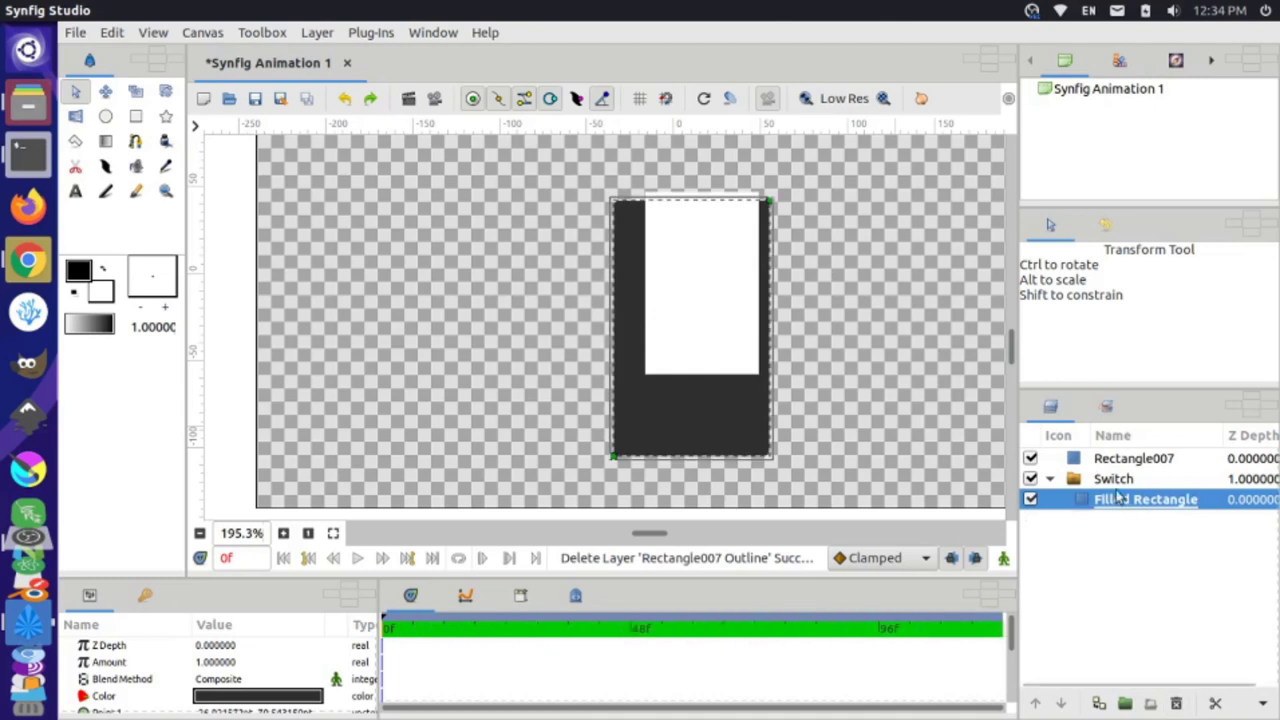
- Group the white rectangle into its own switch and move it over the phone body at an offset of about (-12, -67) pt
left_click(1105, 460)
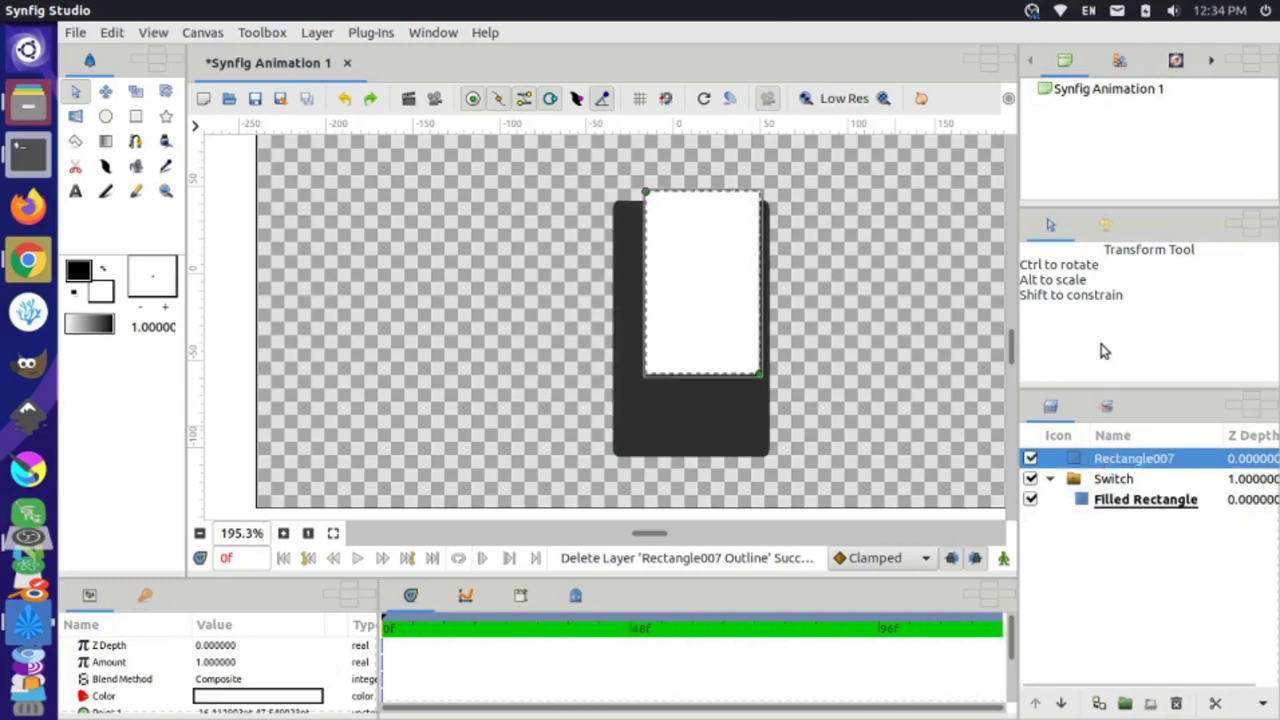
right_click(1110, 461)
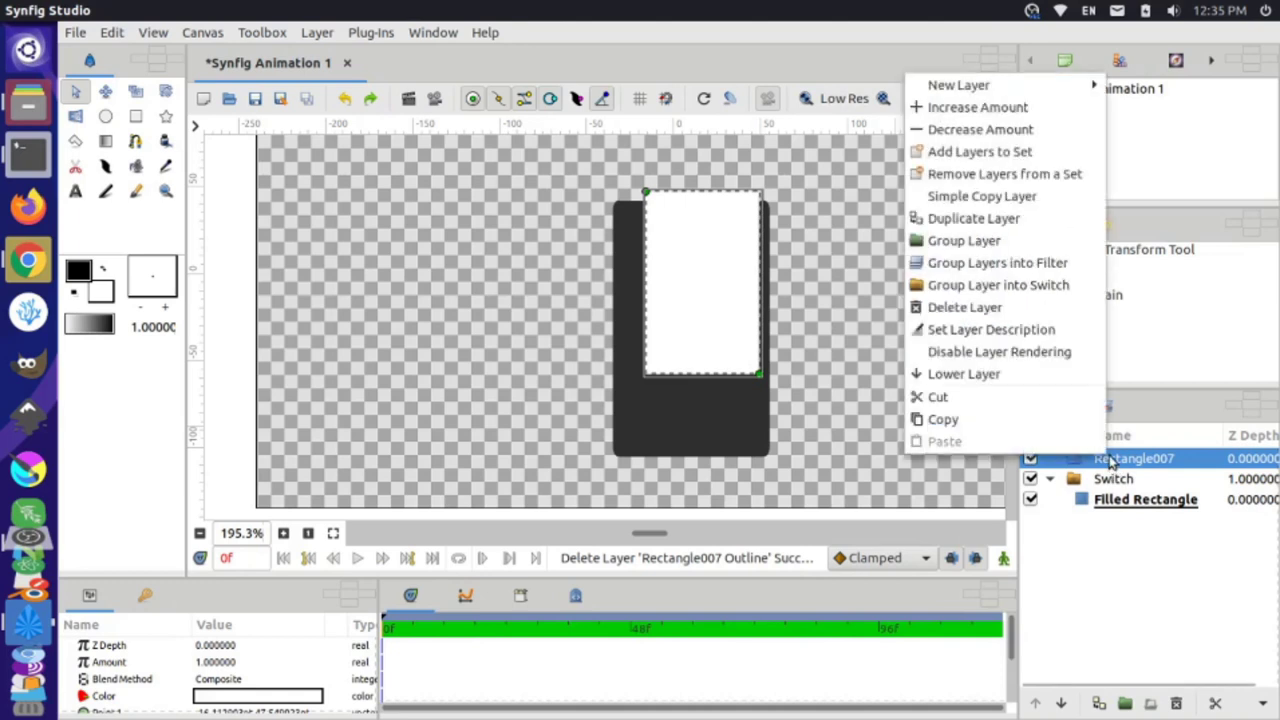
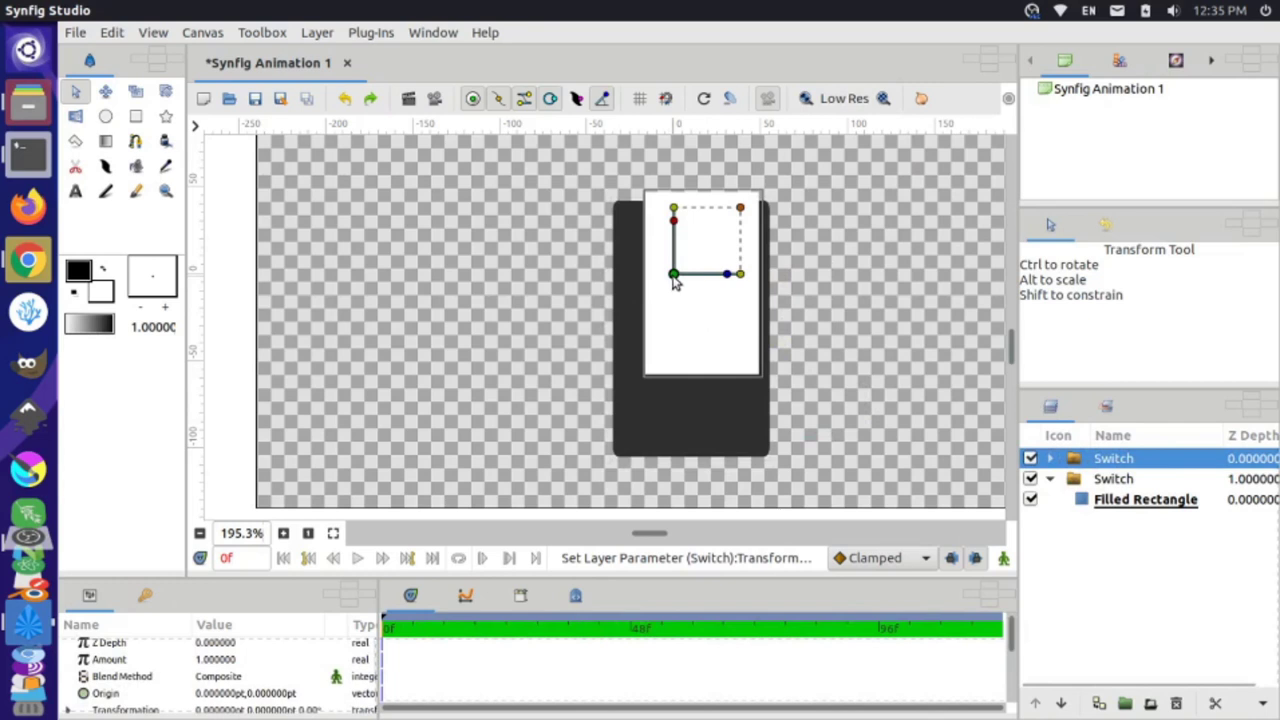
left_click_drag(674, 283, 654, 397)
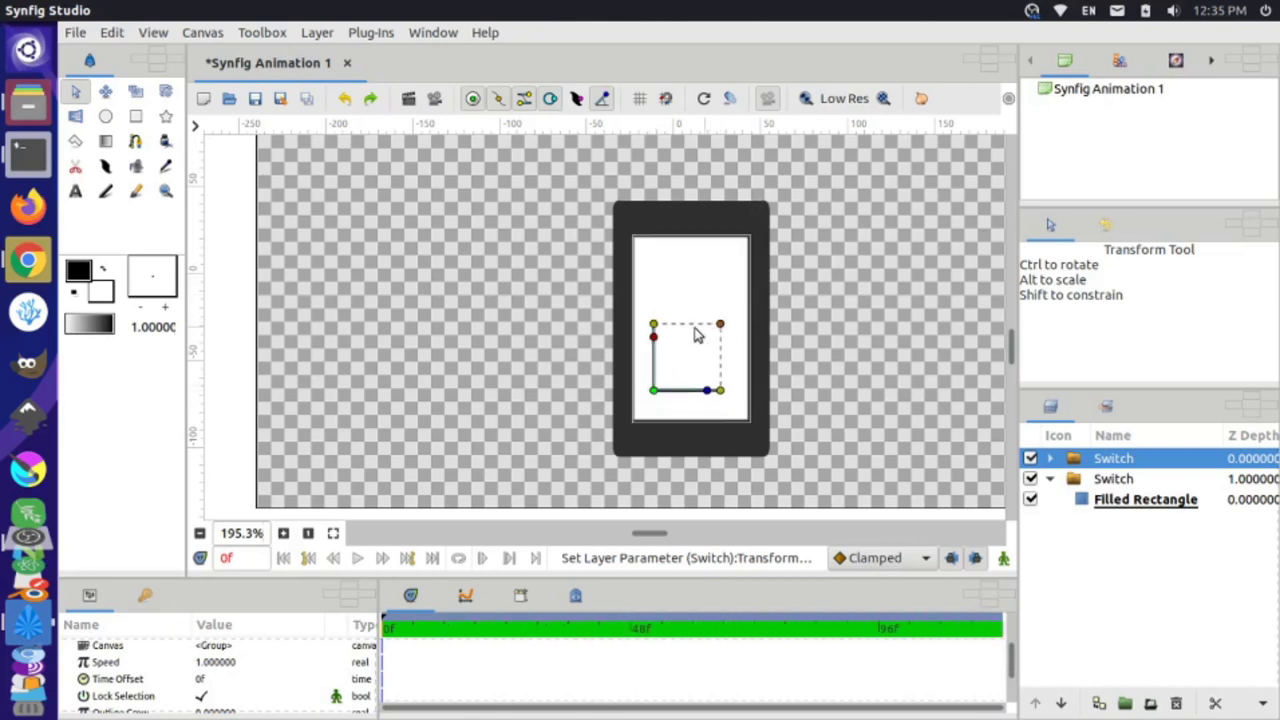
- Stretch the white screen vertically and shift its switch to an offset of about (-11, -74) pt to fit the phone body
left_click_drag(657, 334, 654, 323)
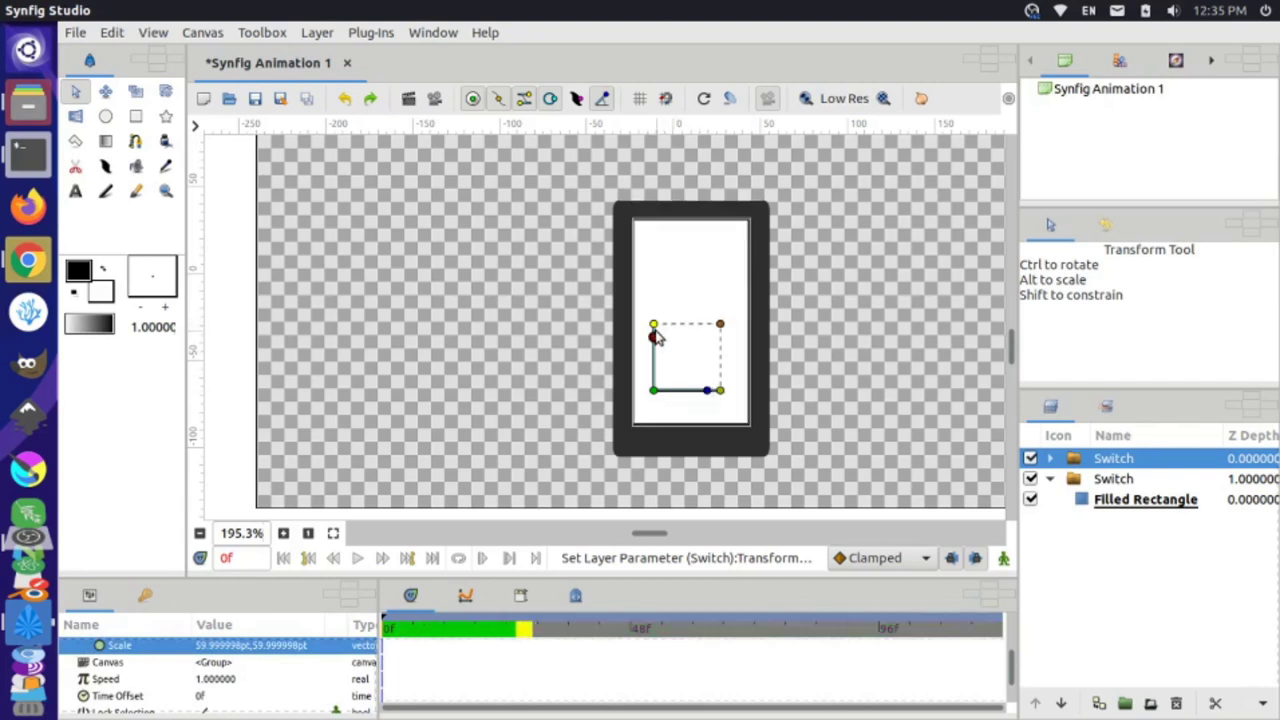
left_click_drag(655, 390, 648, 407)
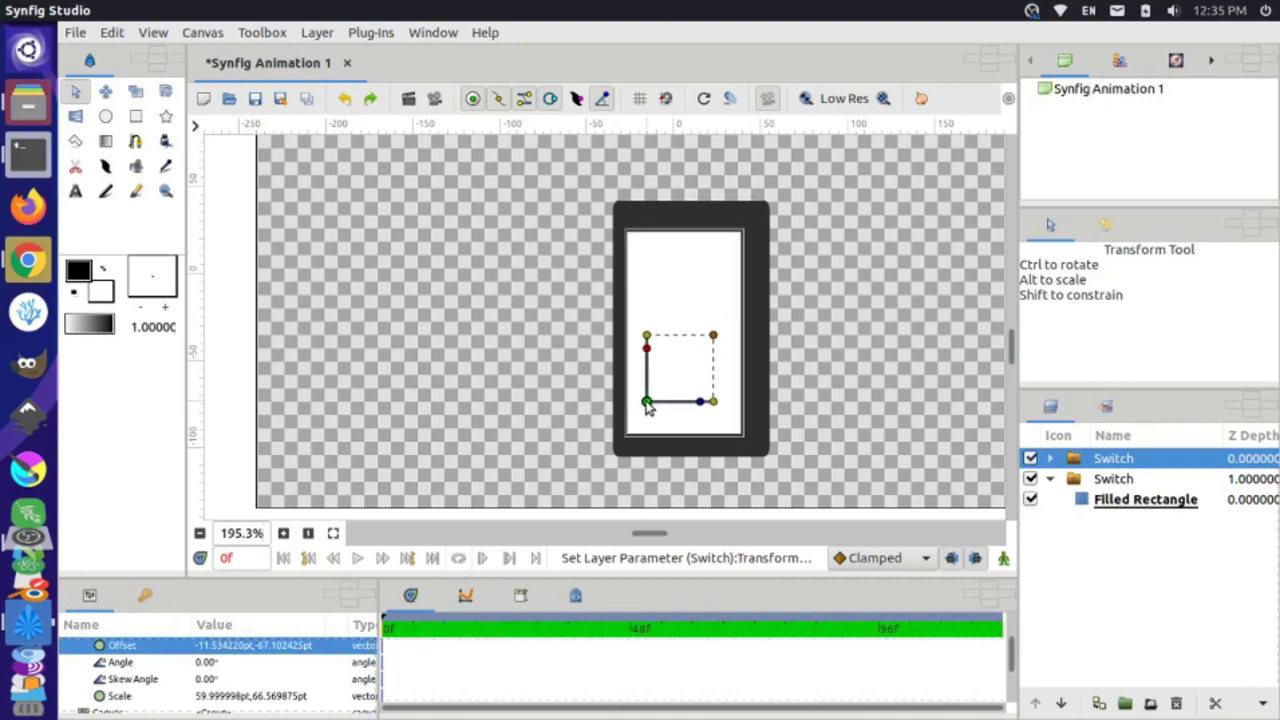
left_click(654, 335)
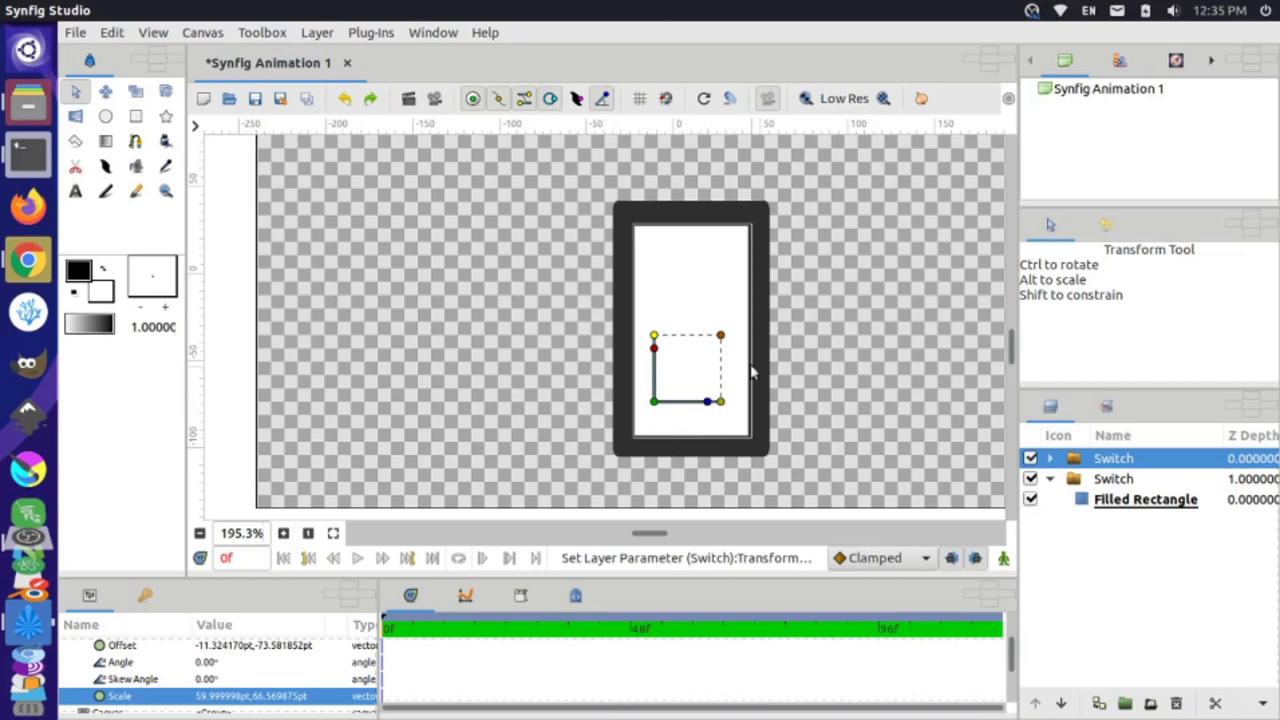
- Move the white screen rectangle's upper-left corner slightly outward to about (-17.4, 48.4) pt
left_click(1052, 458)
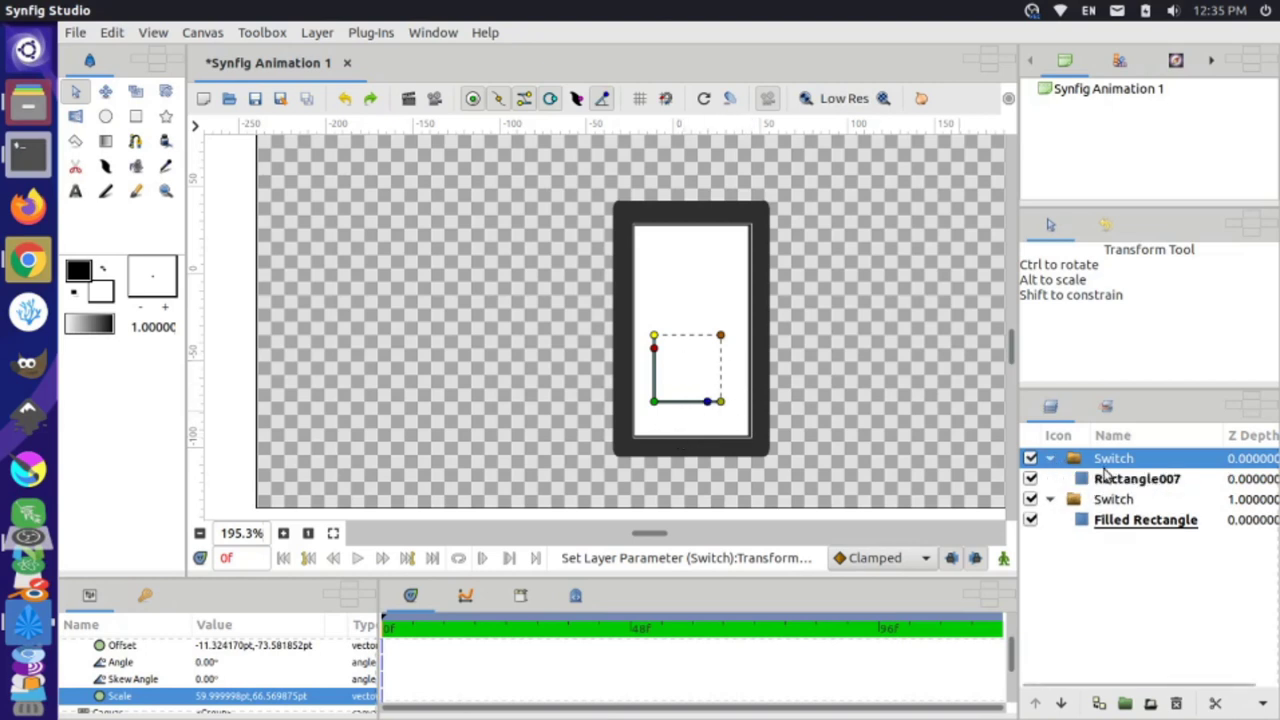
left_click(1116, 477)
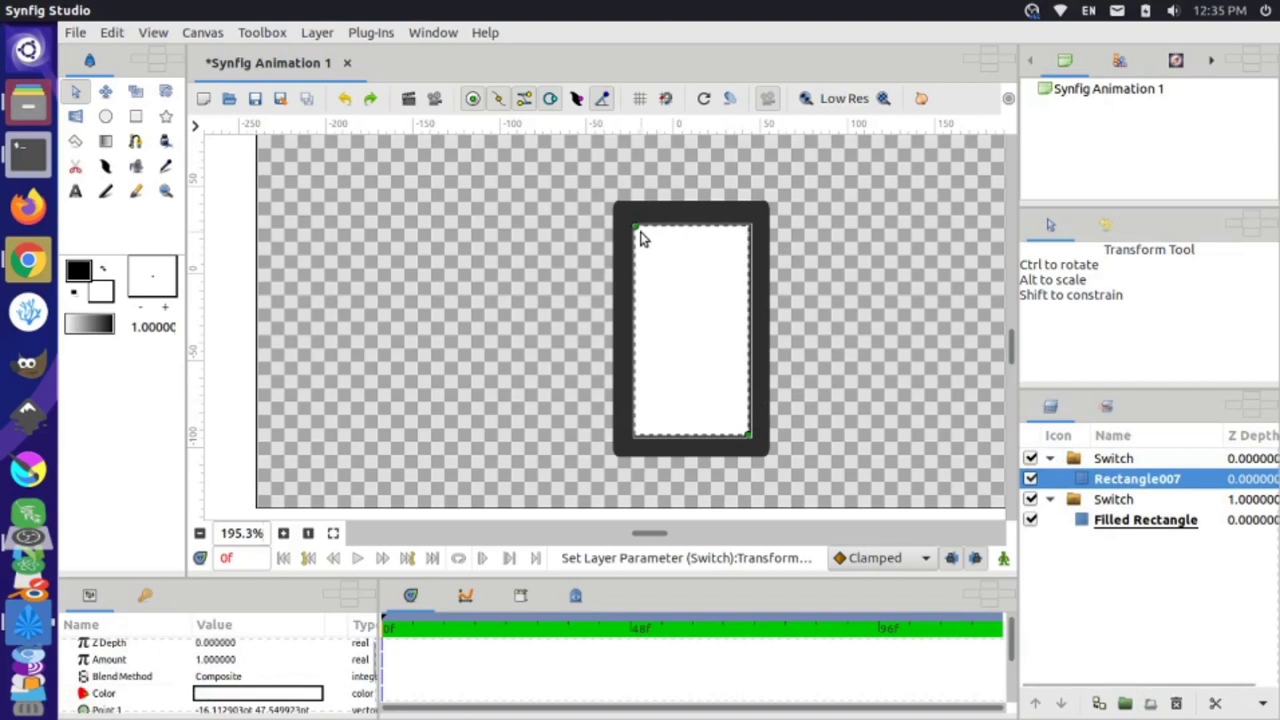
mouse_move(637, 233)
left_mouse_down()
mouse_move(645, 214)
mouse_move(635, 231)
left_mouse_up()
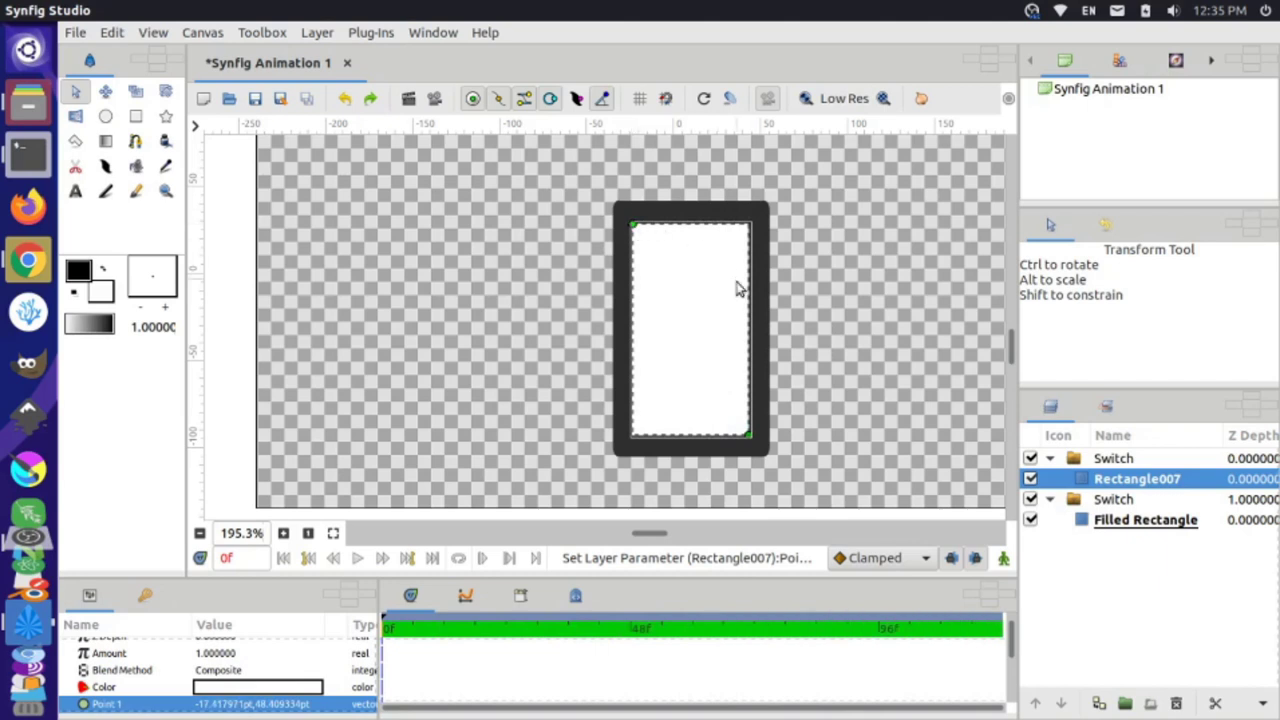
left_click(805, 412)
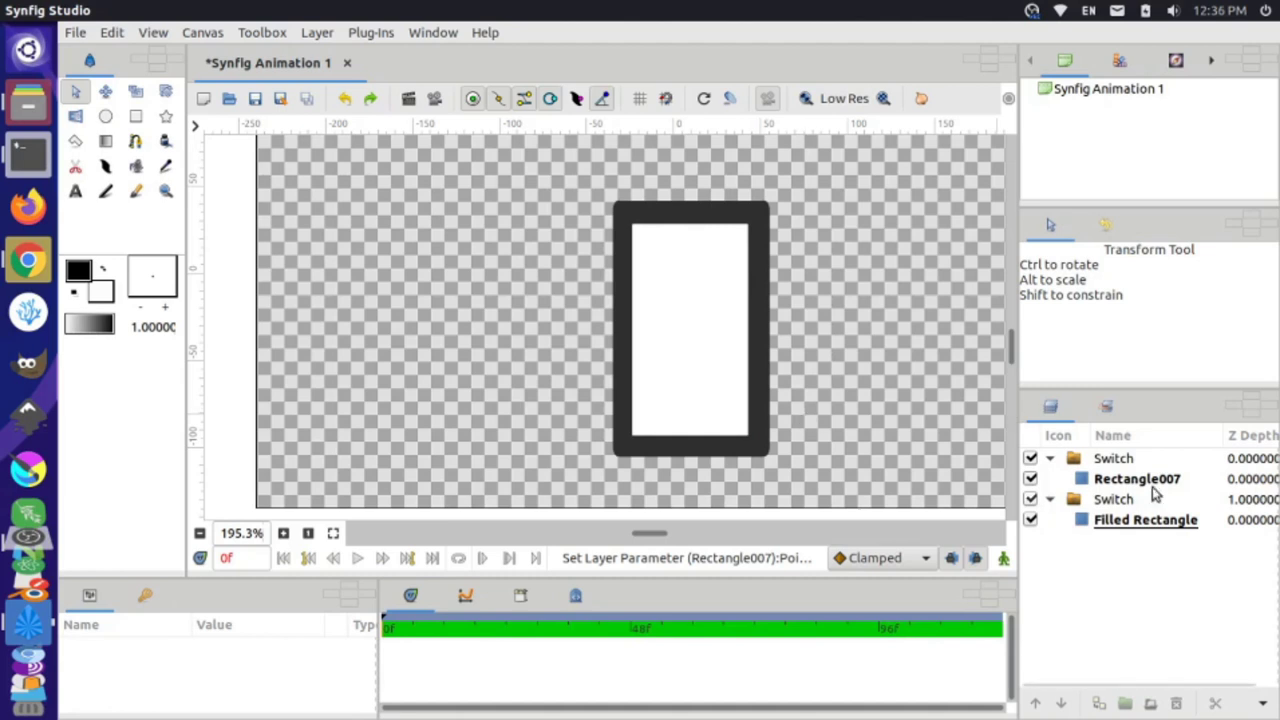
- Group the screen and body switches into one group and move it to an offset of about (-42, -65) pt
left_click(1050, 459)
left_click(1051, 479)
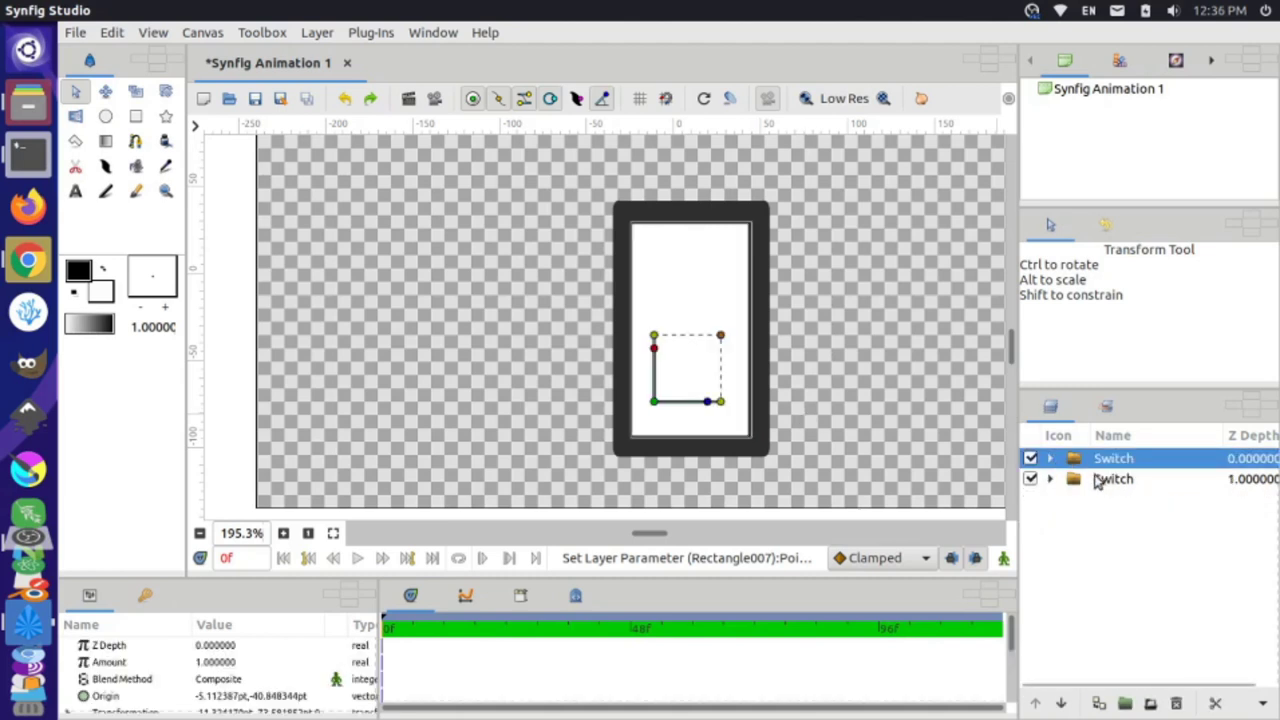
right_click(1127, 460)
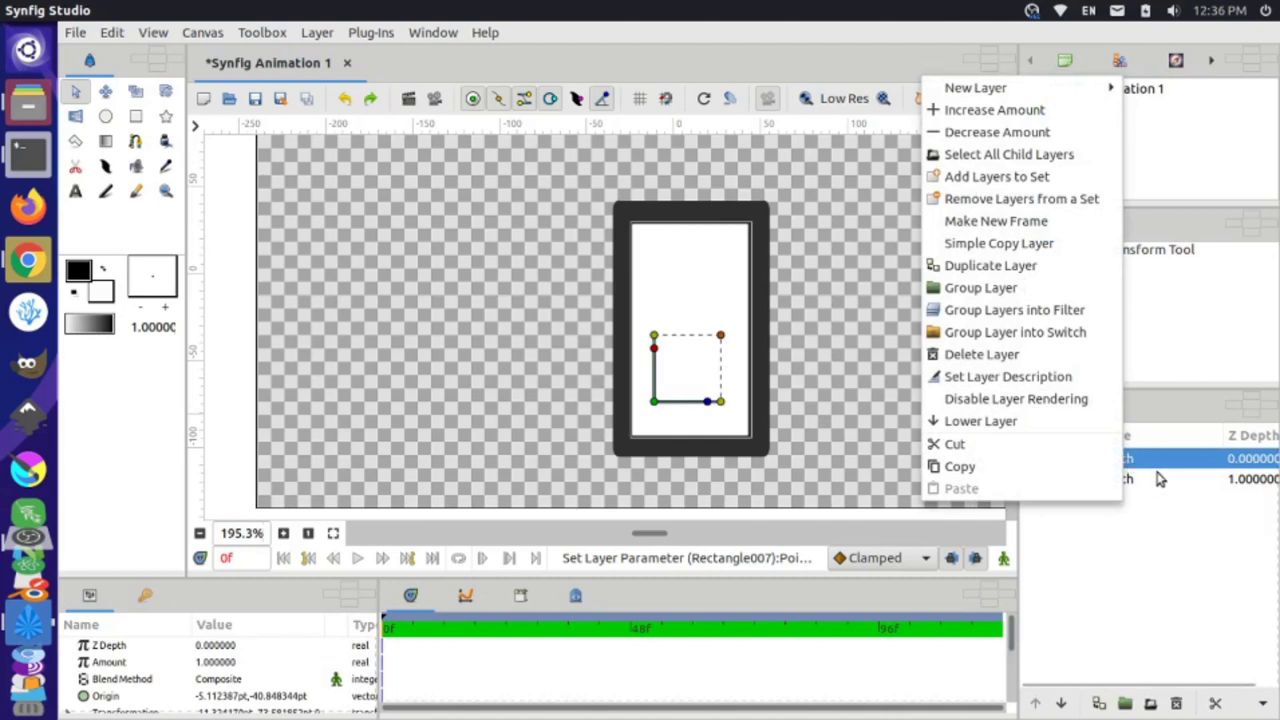
left_click(1155, 480)
left_click(1144, 480, "ctrl")
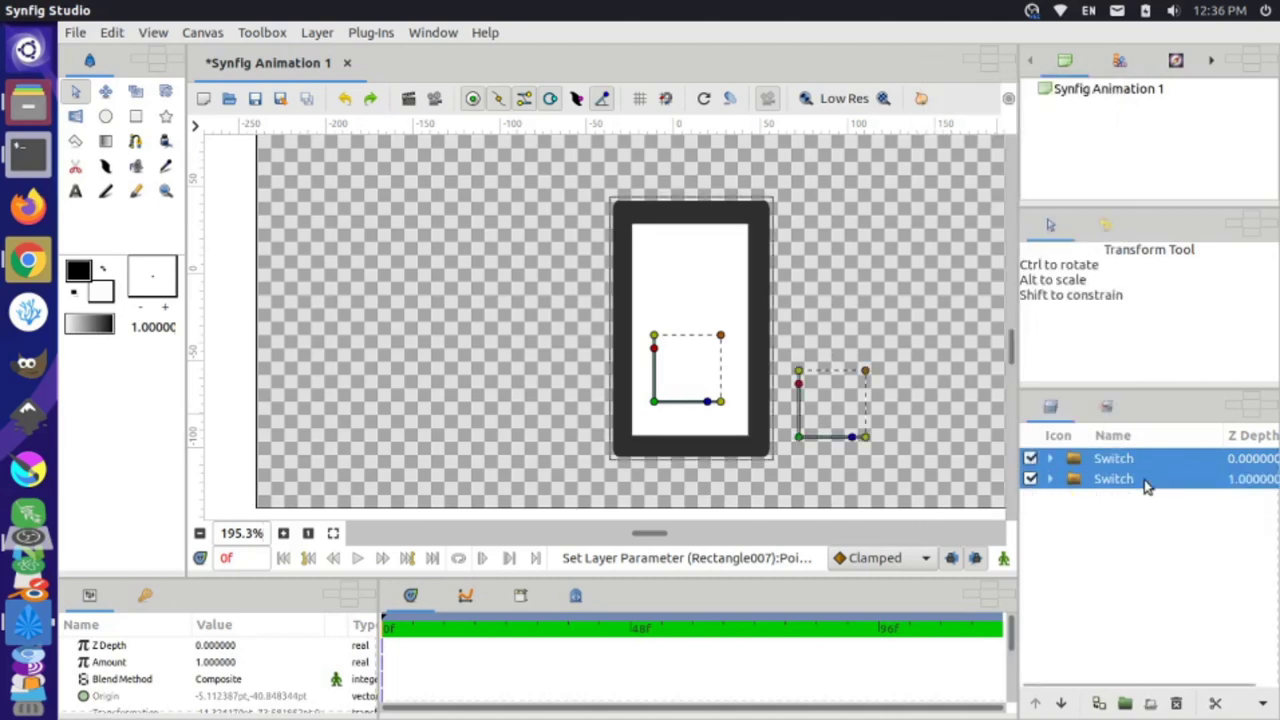
right_click(1144, 480)
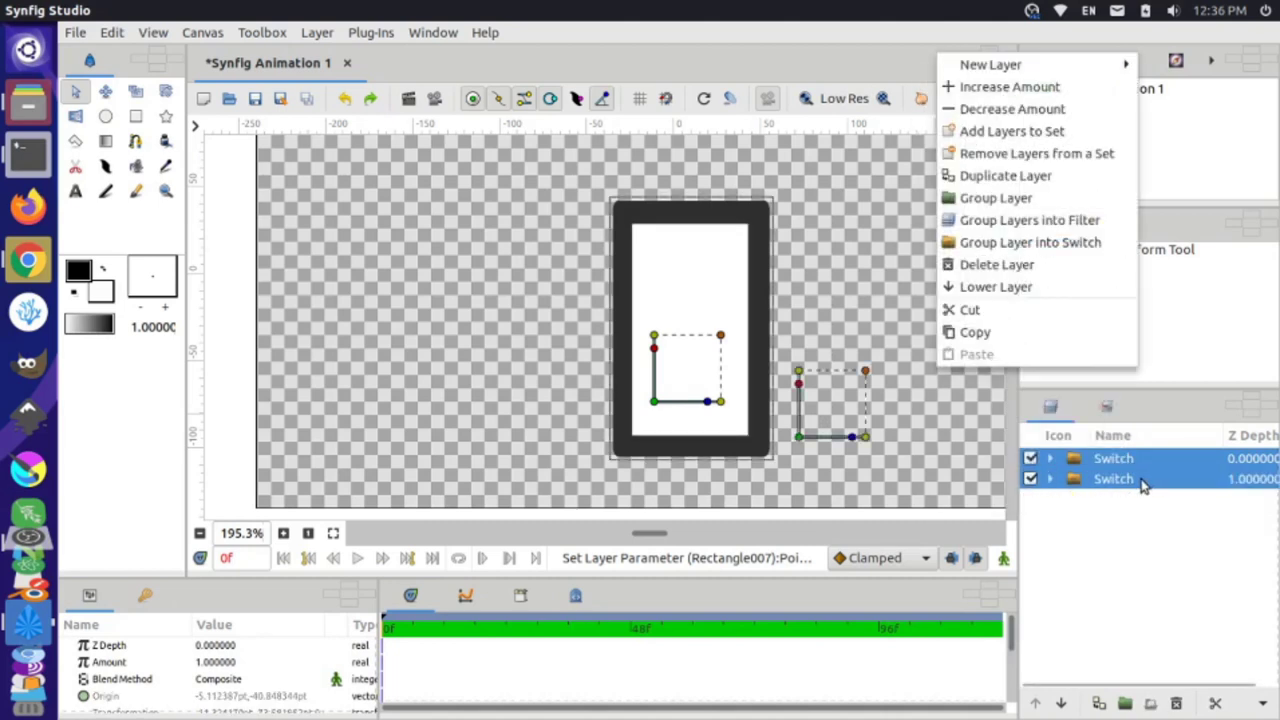
left_click(1022, 203)
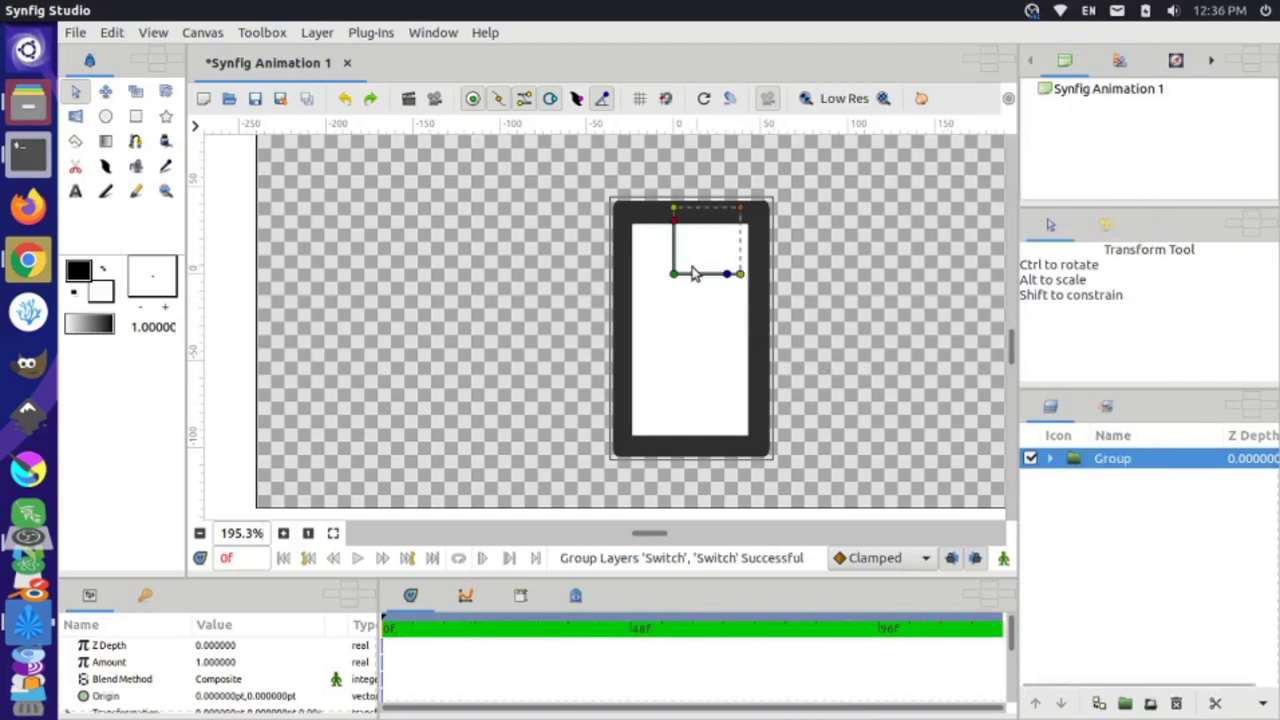
left_click_drag(675, 274, 602, 390)
- Try moving the screen and body switches separately inside the group, and try enlarging the whole group
left_click(1049, 458)
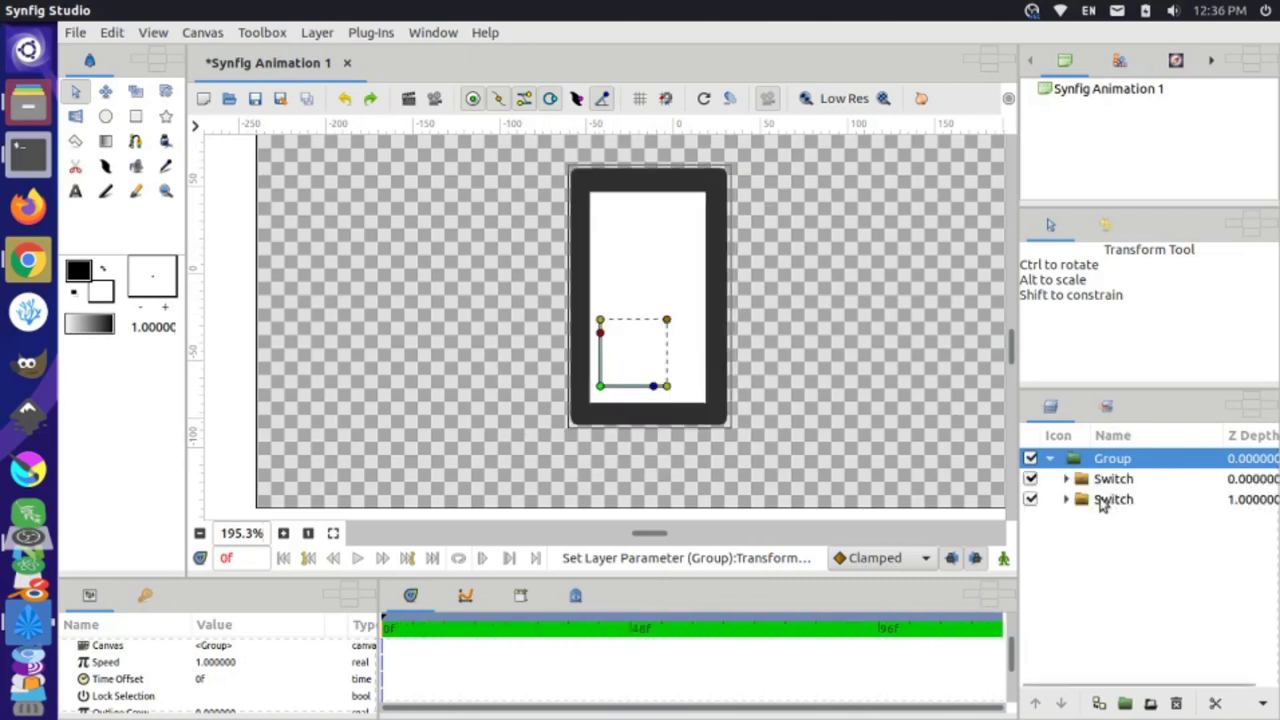
left_click(1108, 481)
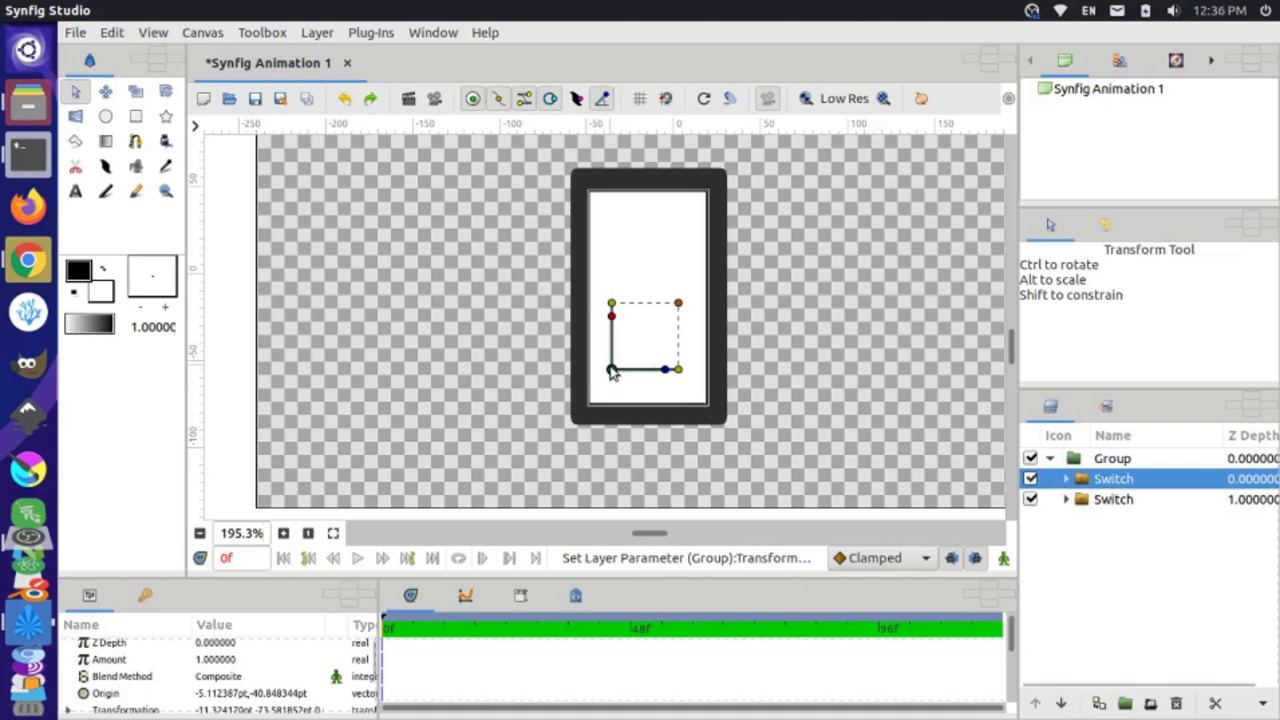
left_click_drag(610, 368, 552, 368)
key("ctrl+z")
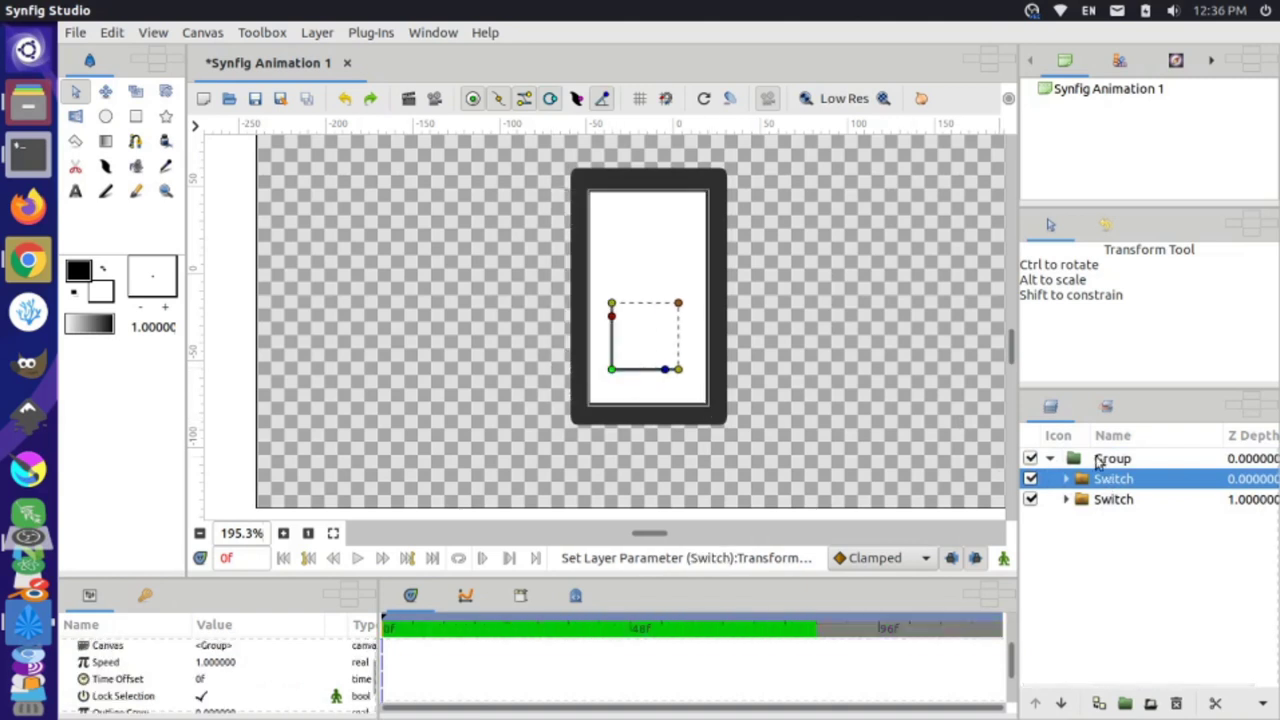
left_click(1110, 500)
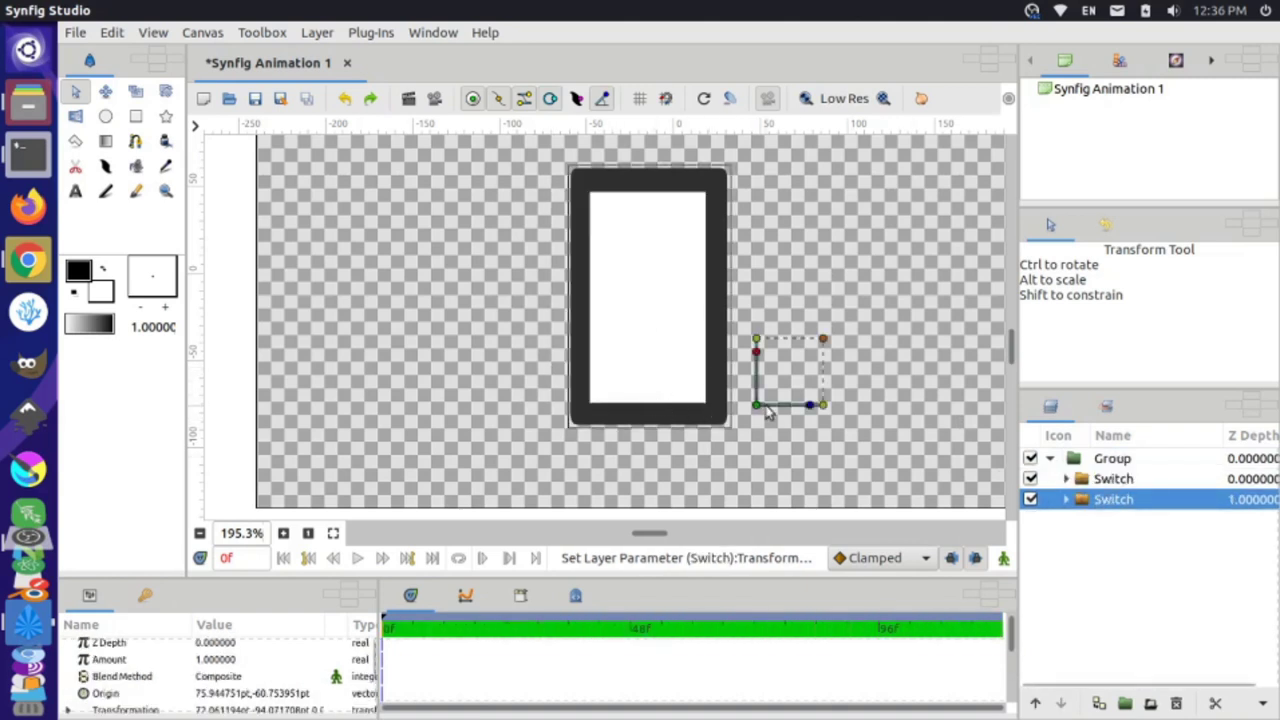
left_click_drag(761, 404, 788, 407)
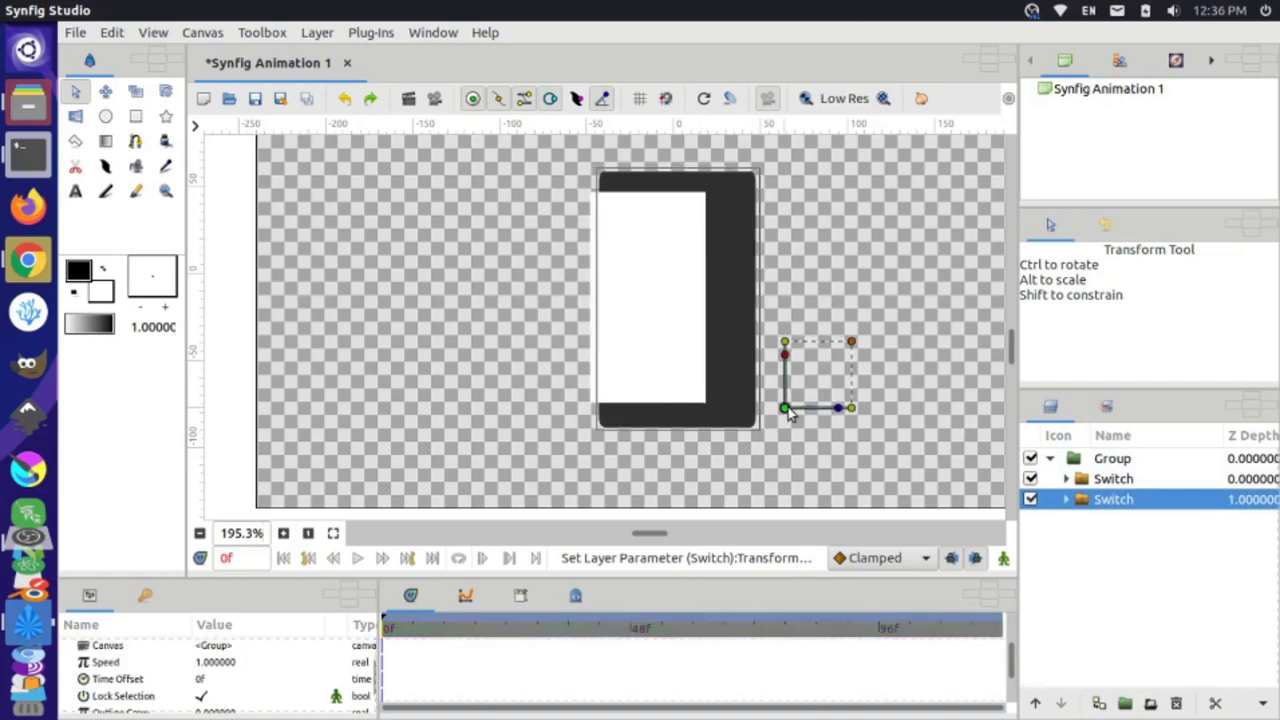
key("ctrl+z")
left_click(1050, 458)
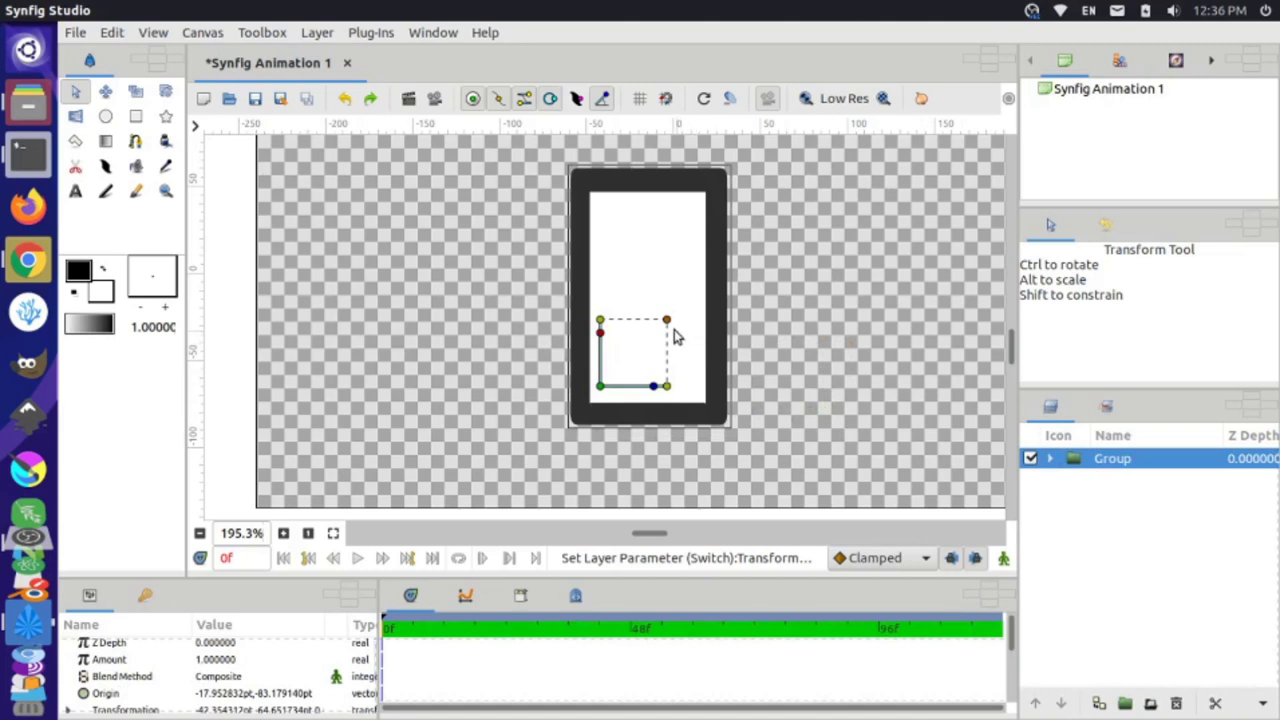
left_click_drag(668, 323, 728, 280)
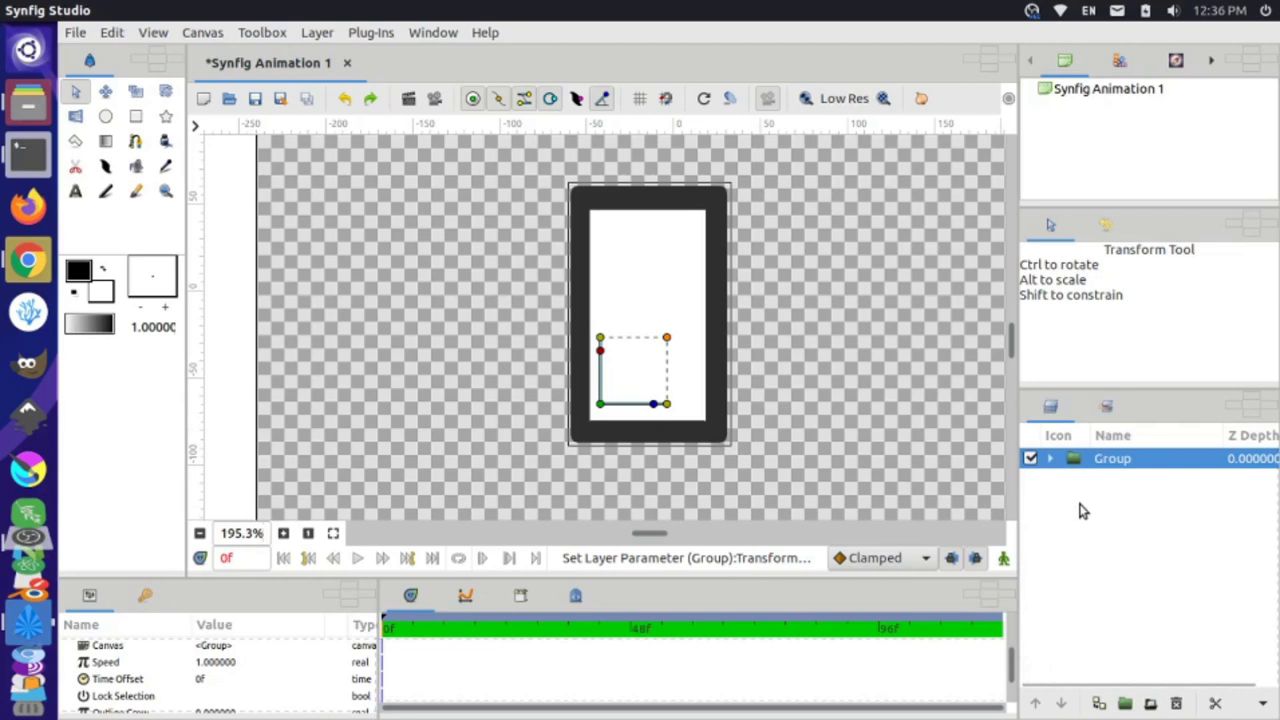
- Draw a thin outlined white rectangle about 23 pt wide in the phone's upper bezel, with its upper-left corner at about (-27, 55) pt
left_click(136, 116)
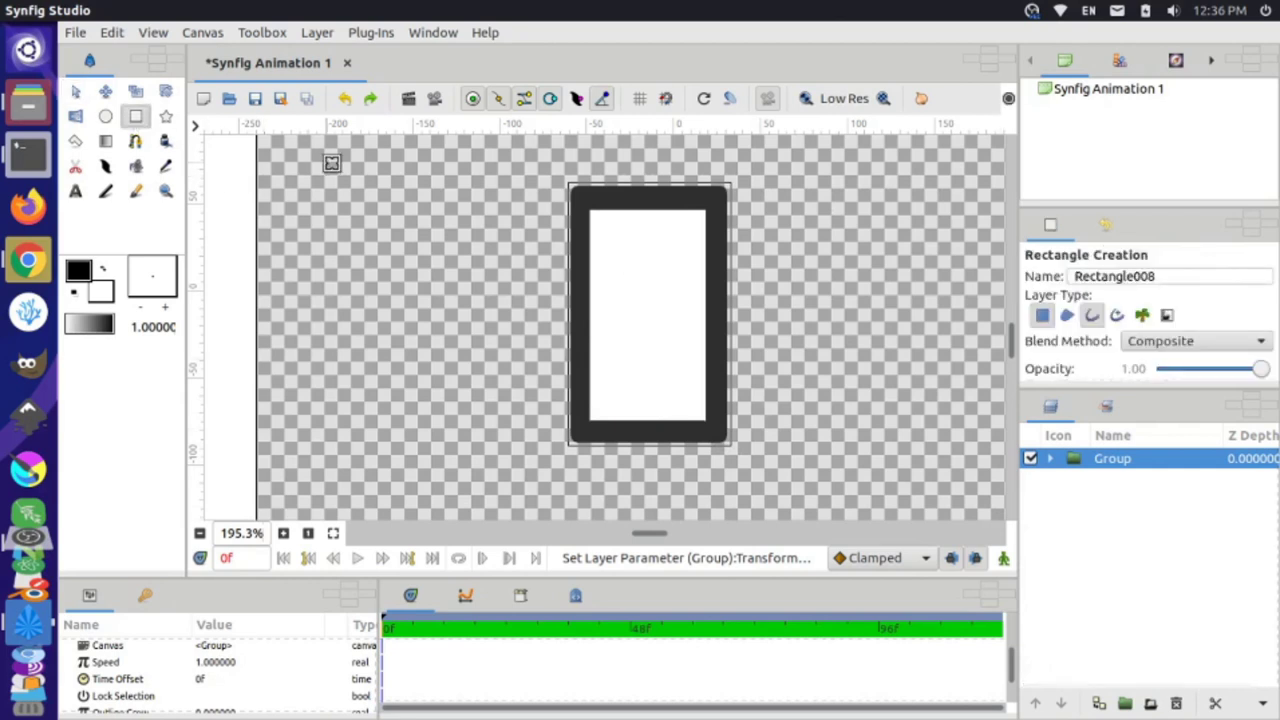
scroll(617, 207, "up", 1)
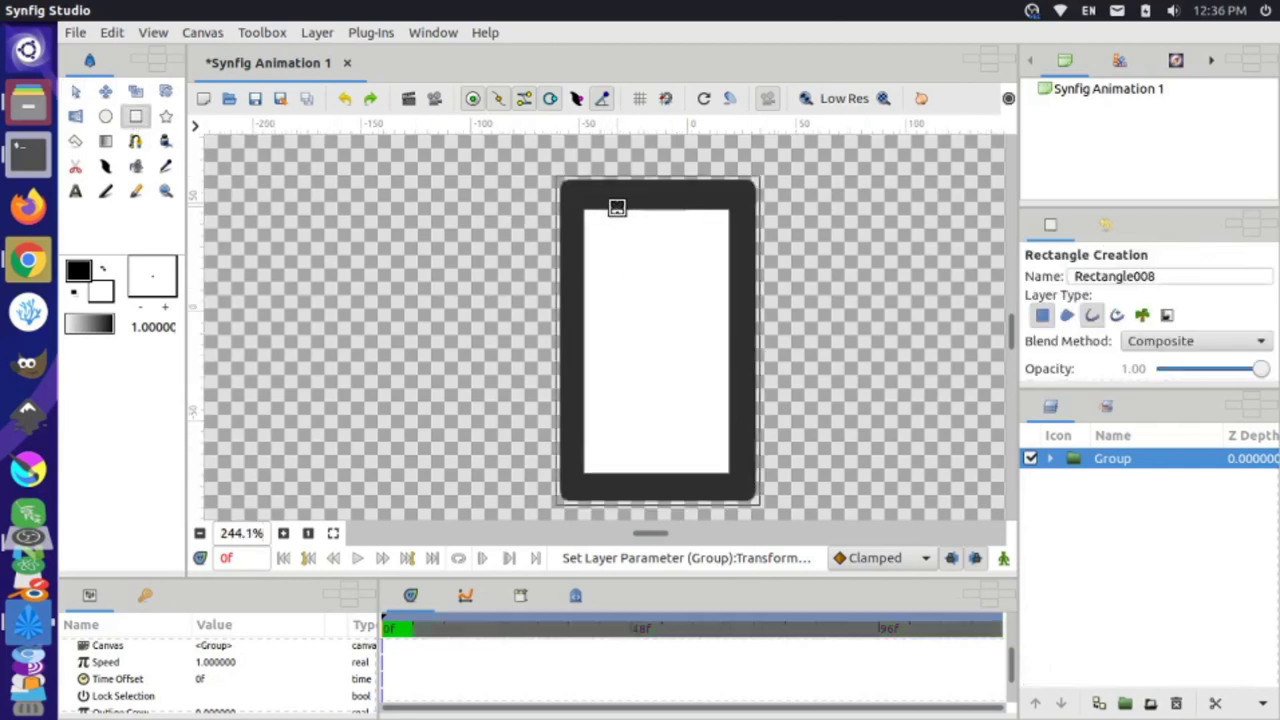
scroll(617, 207, "up", 2)
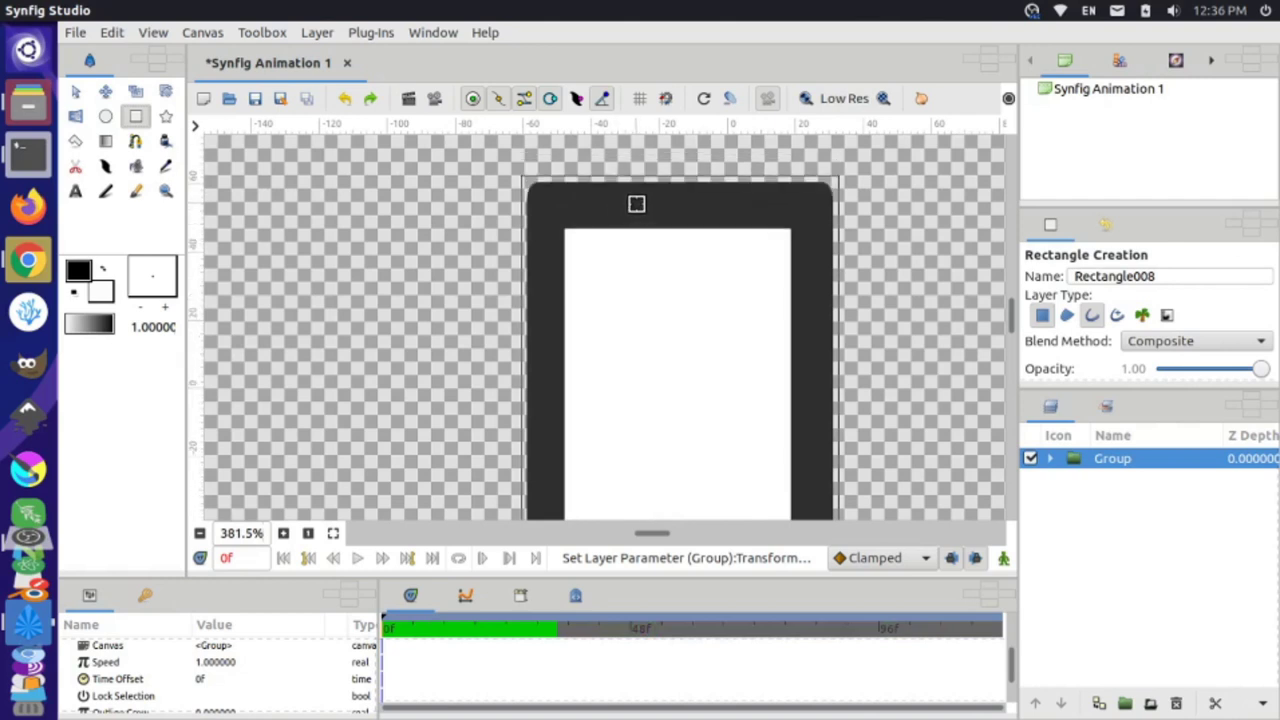
left_click_drag(636, 202, 714, 212)
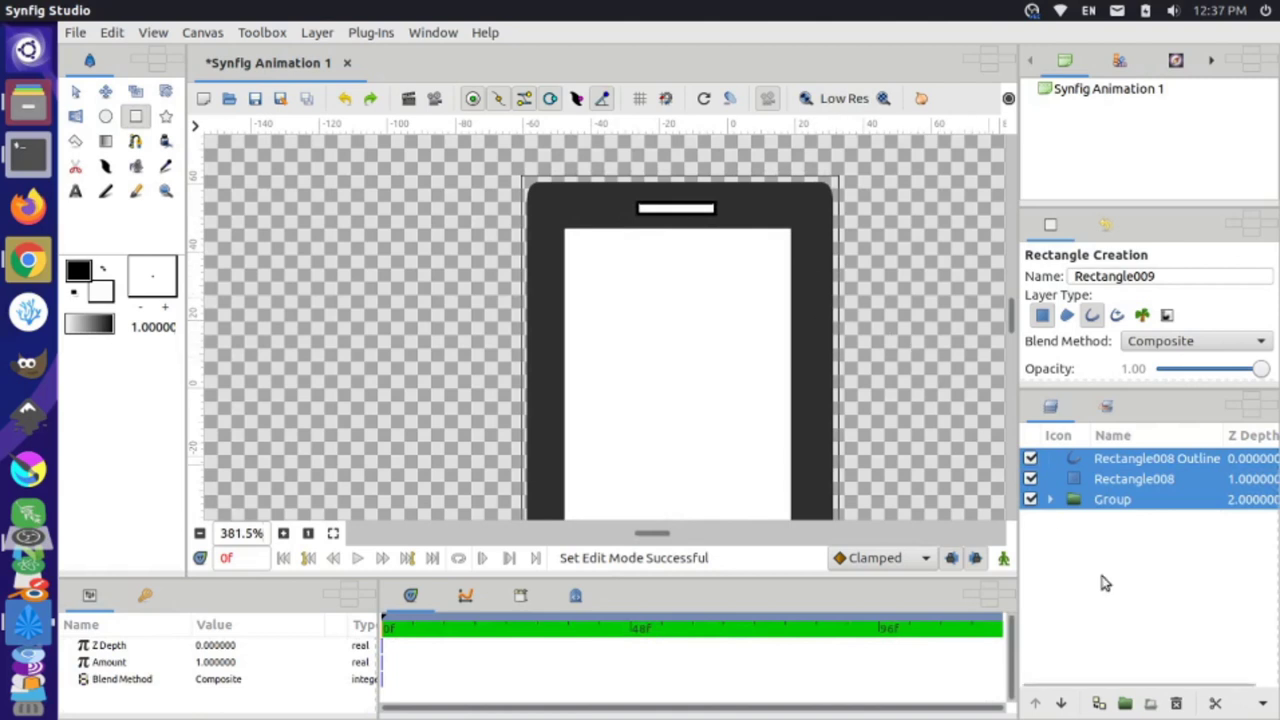
- Delete the outline layer of the small rectangle in the phone's upper bezel
left_click(1115, 482)
left_click(1113, 462)
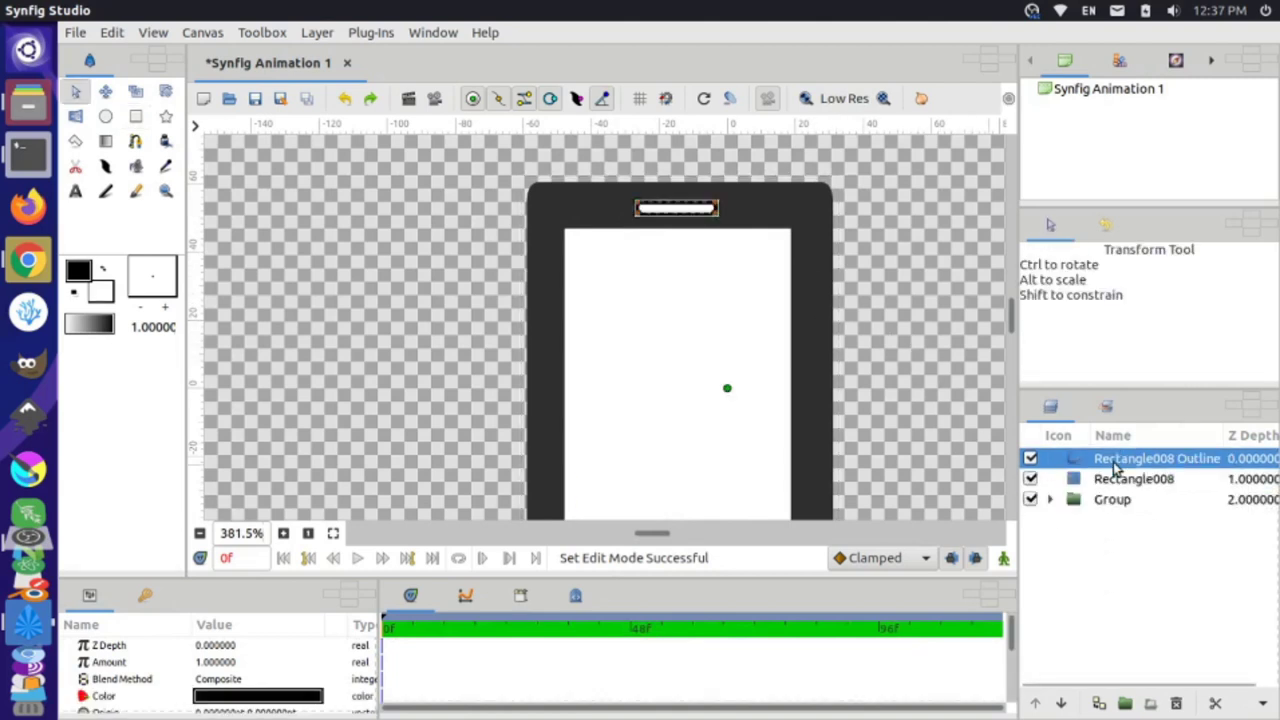
left_click(1176, 703)
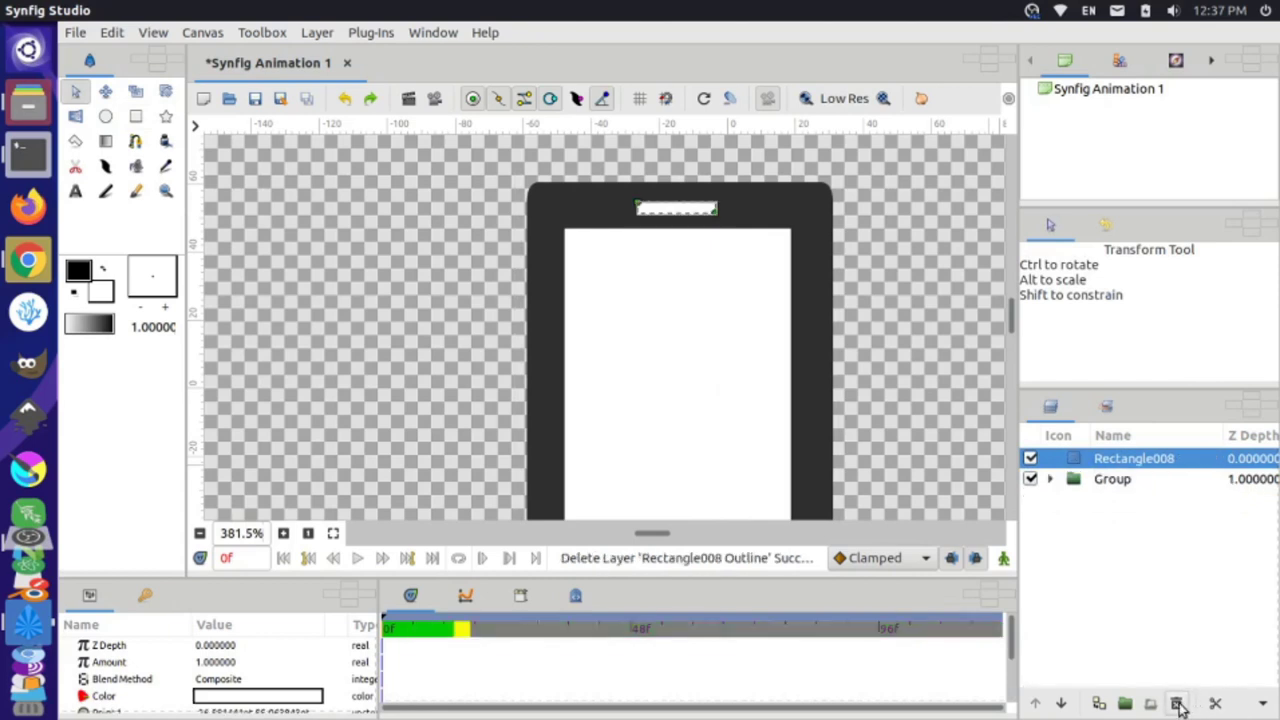
left_click(876, 338)
- Set the fill colour of the small upper-bezel rectangle to grey #ABABAB
double_click(1097, 458)
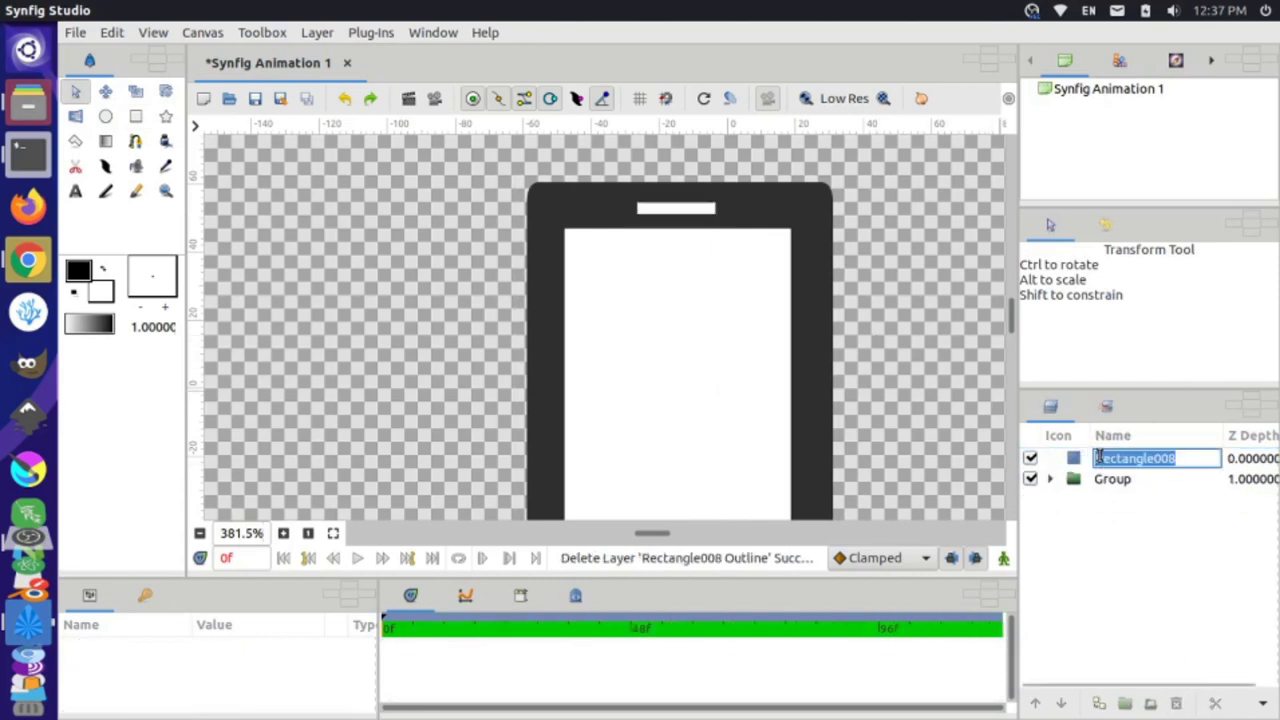
key("Escape")
left_click(1073, 468)
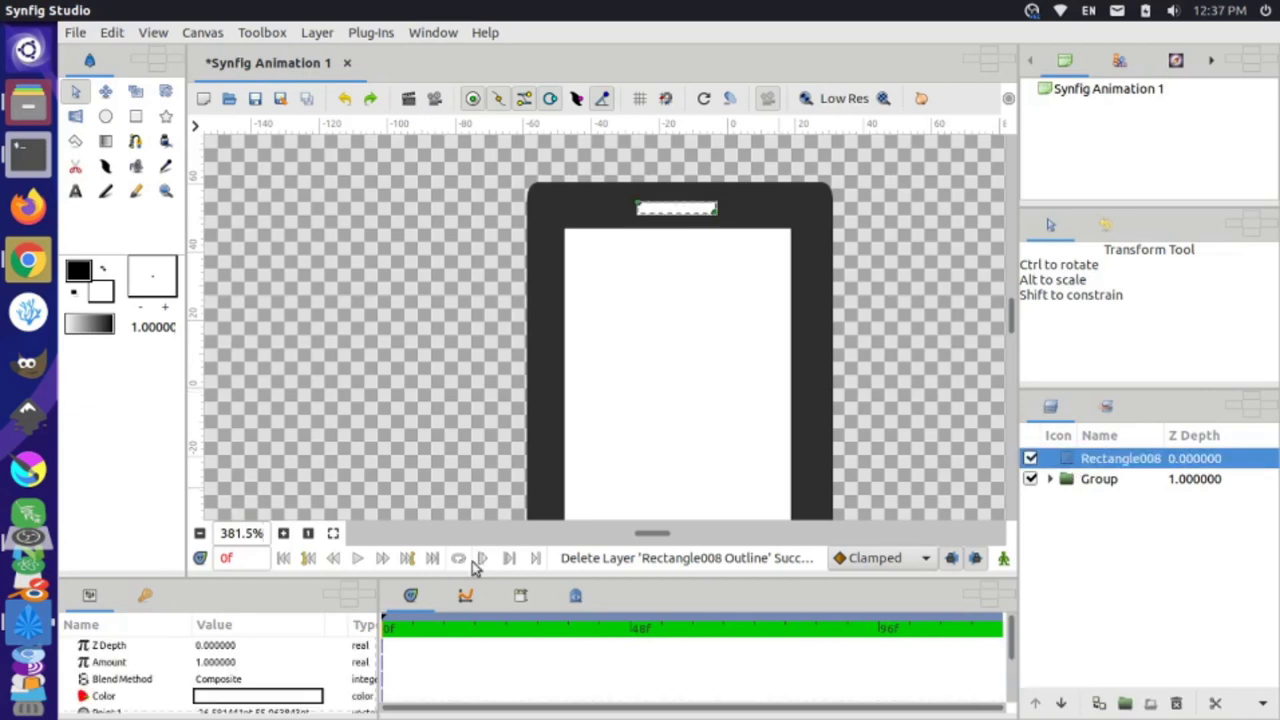
left_click(293, 696)
double_click(293, 697)
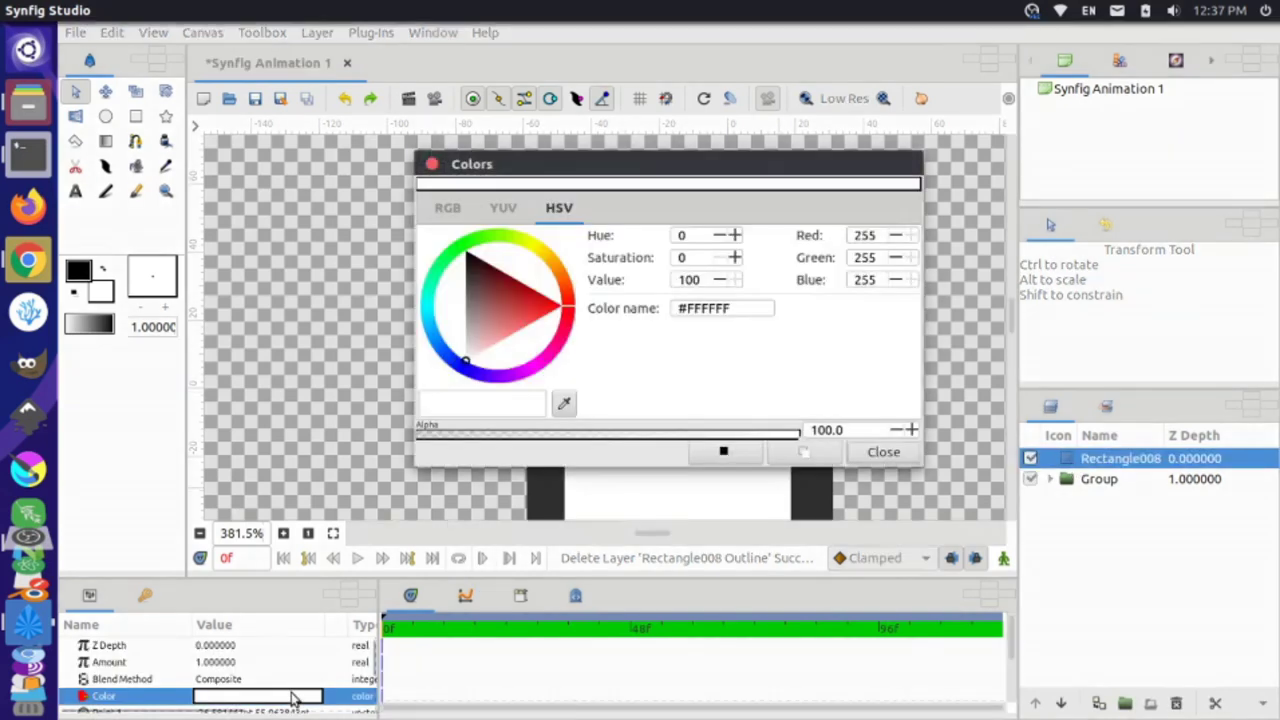
left_click_drag(463, 366, 449, 324)
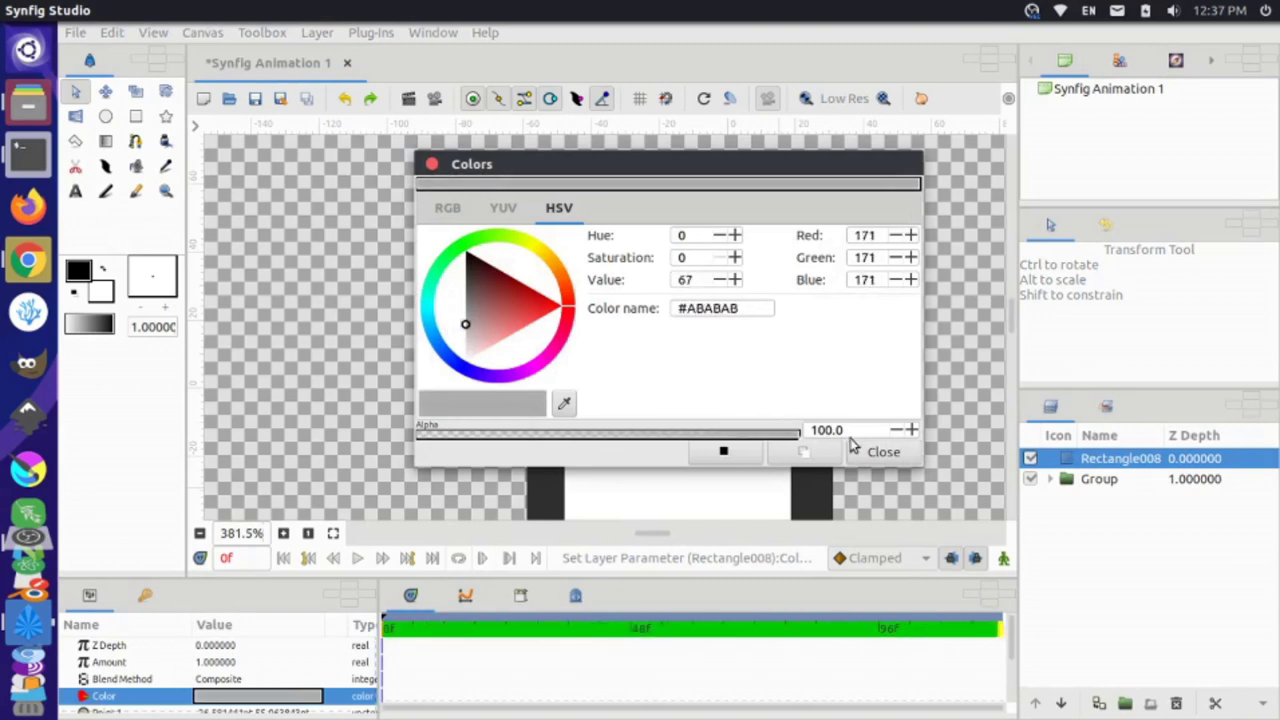
left_click(880, 449)
left_click(861, 387)
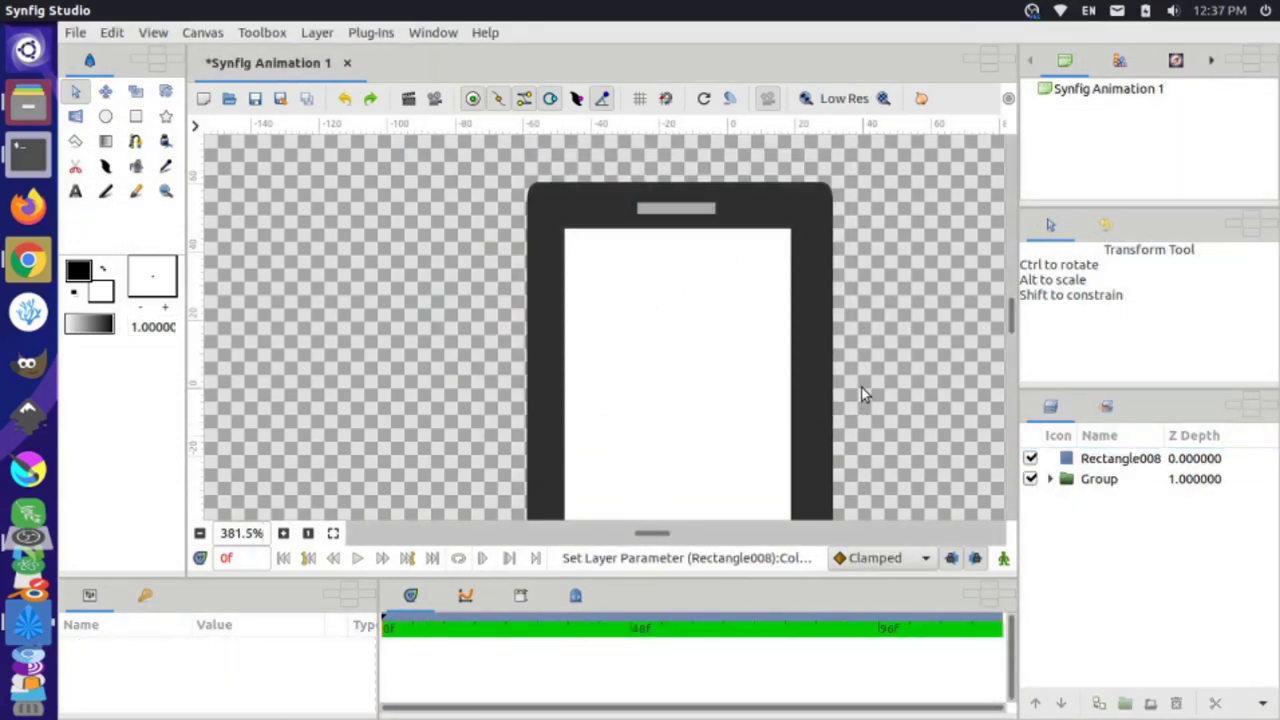
- Duplicate the grey bezel rectangle and group the duplicate into its own switch
double_click(1097, 460)
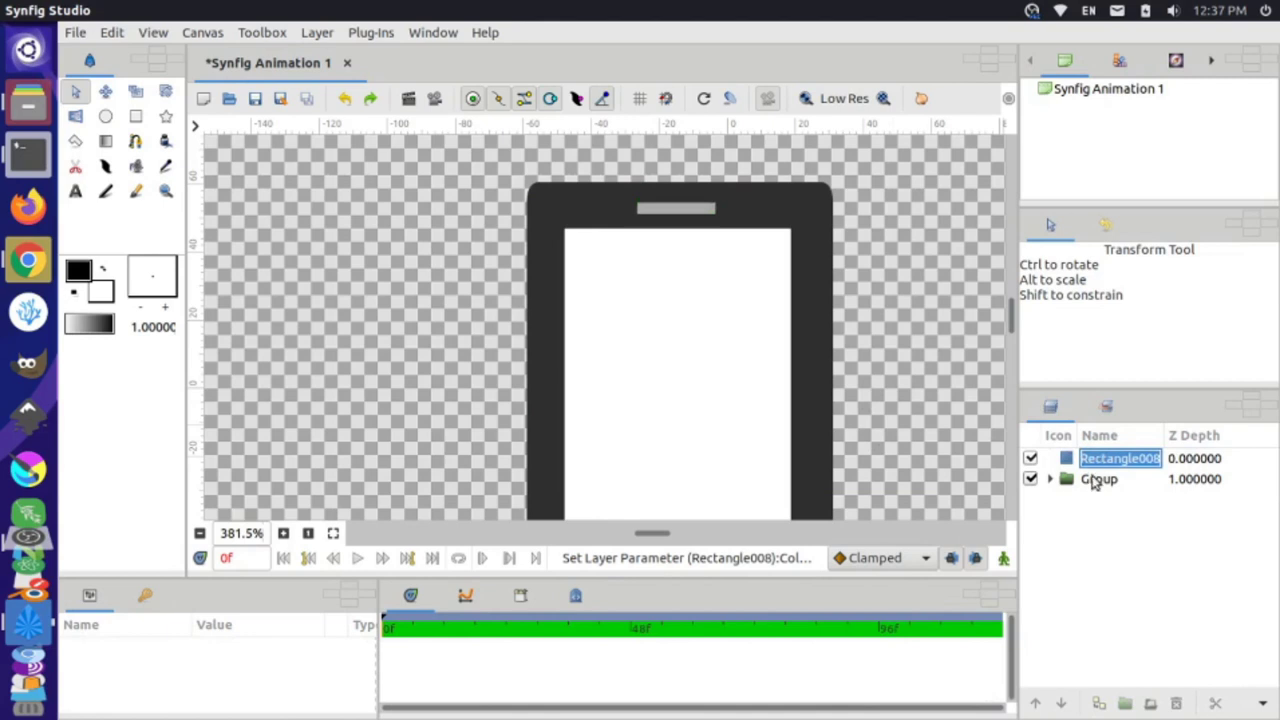
key("Escape")
left_click(1070, 460)
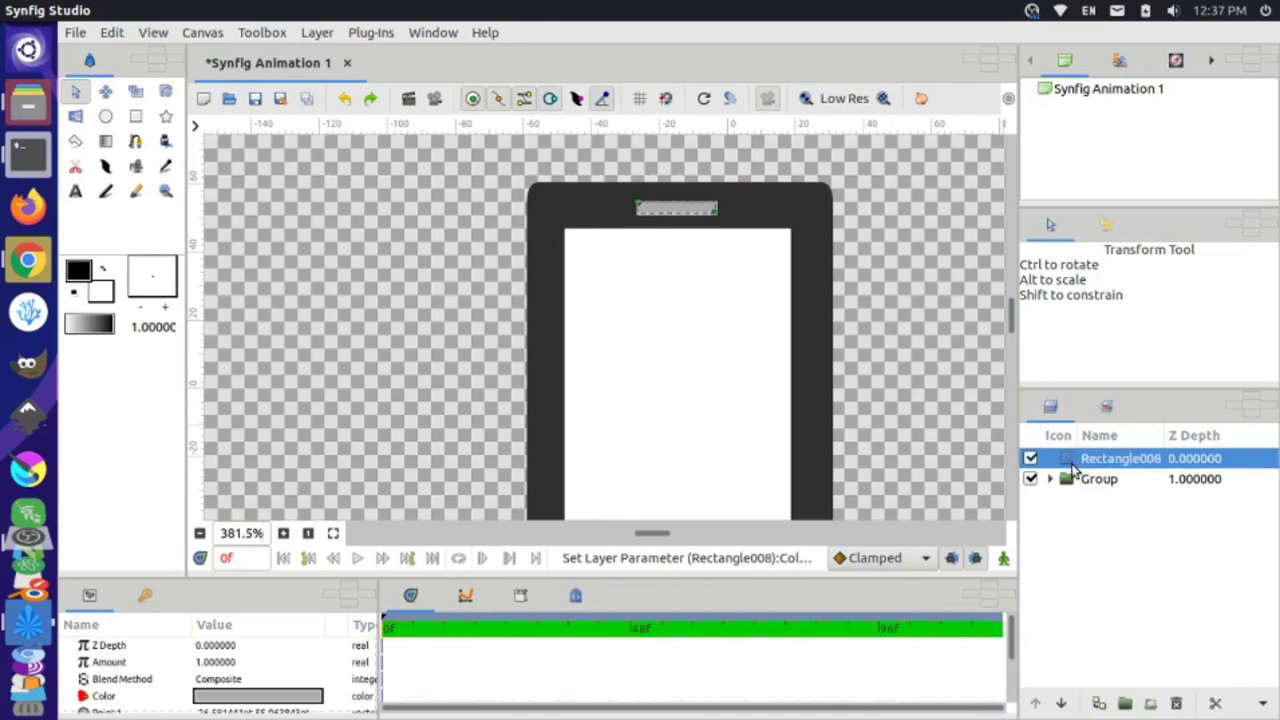
right_click(1072, 467)
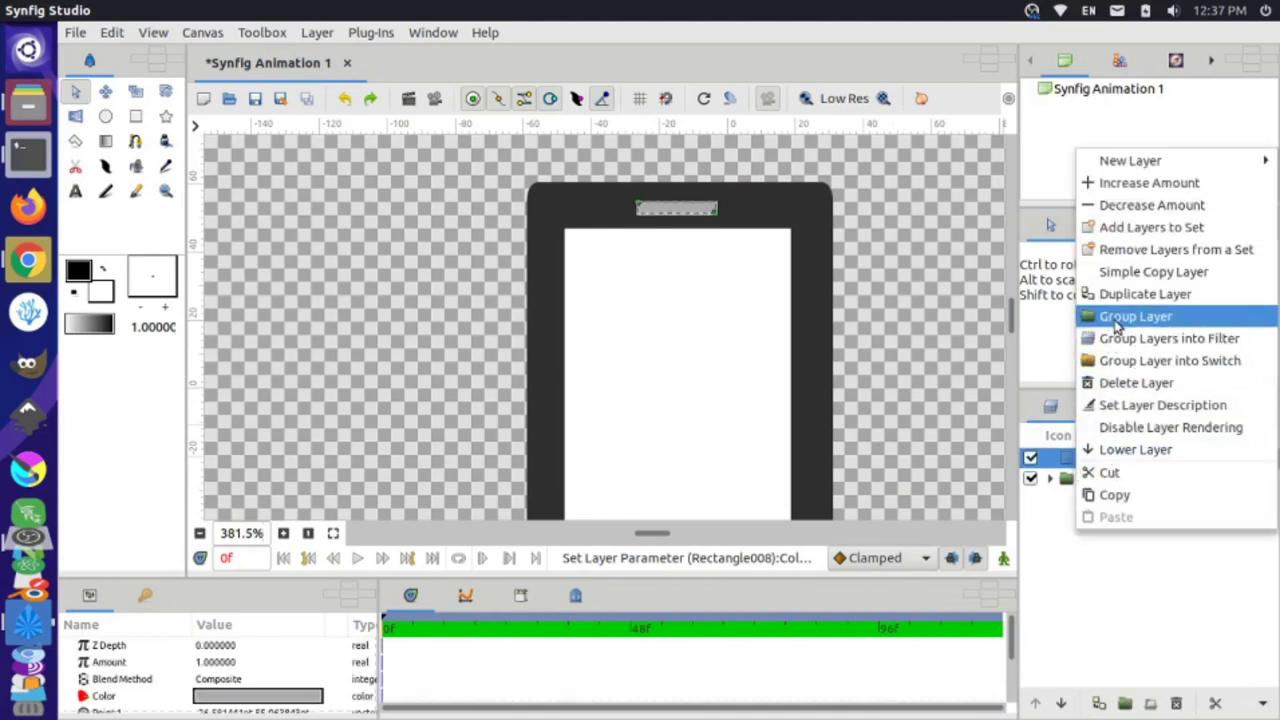
left_click(1124, 300)
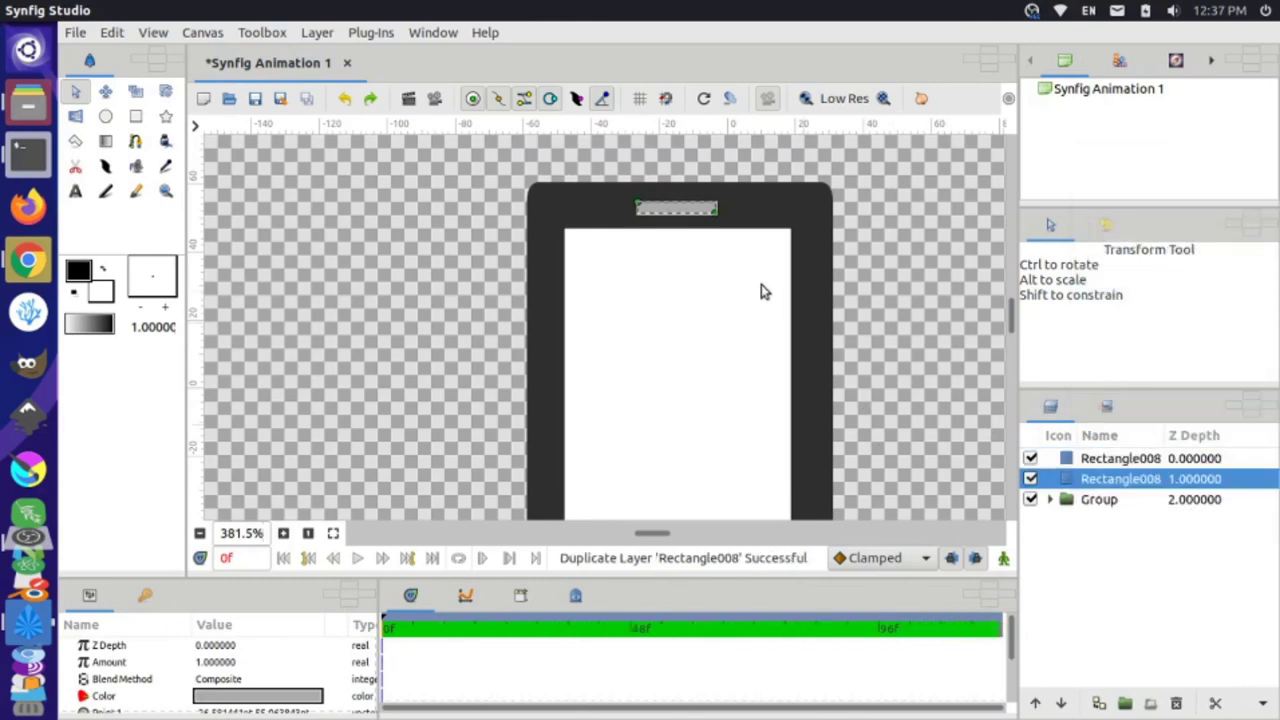
right_click(1108, 486)
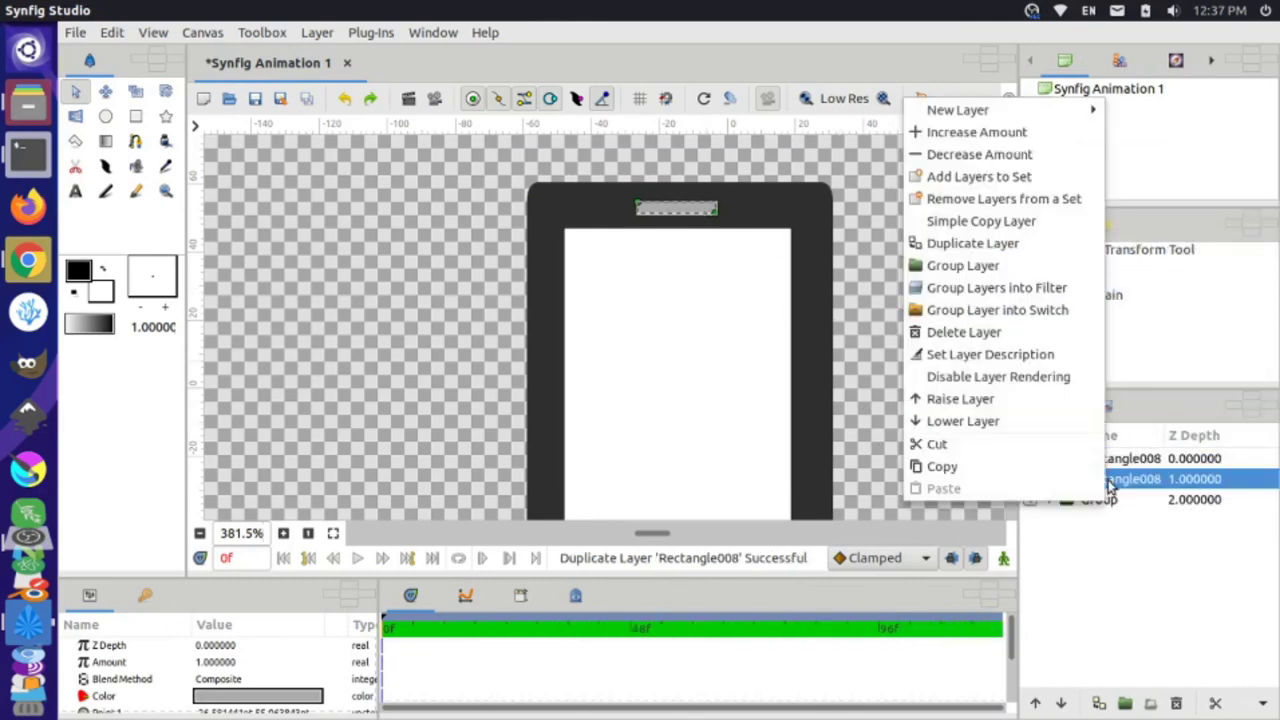
left_click(985, 313)
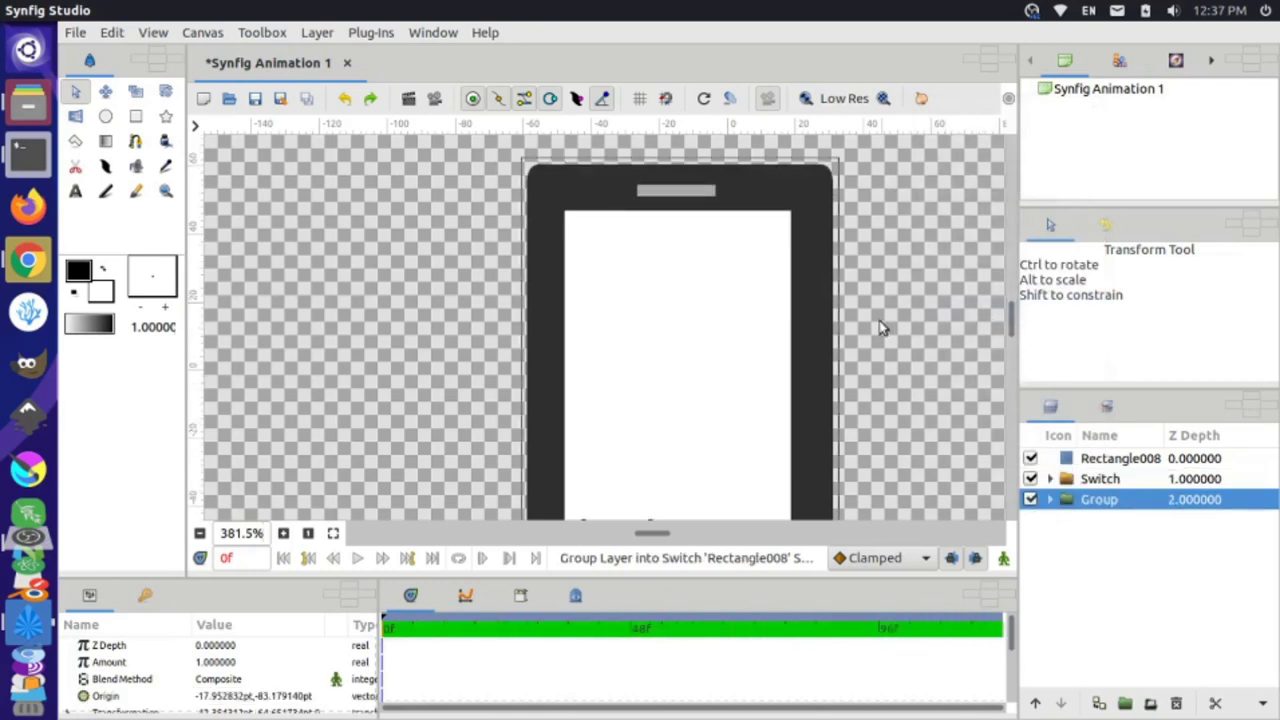
- Move the duplicated grey rectangle's switch down into the middle of the phone's lower bezel, with its pivot on the bar
left_click(1090, 480)
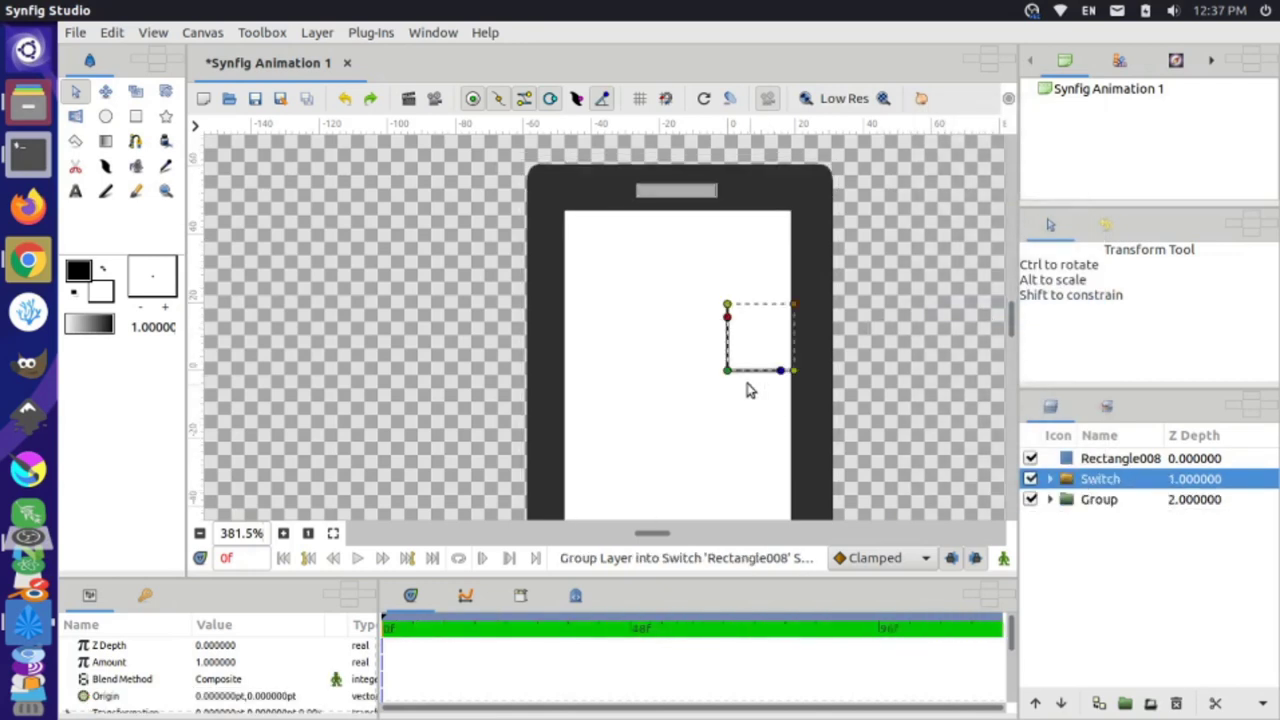
left_click_drag(727, 370, 728, 405)
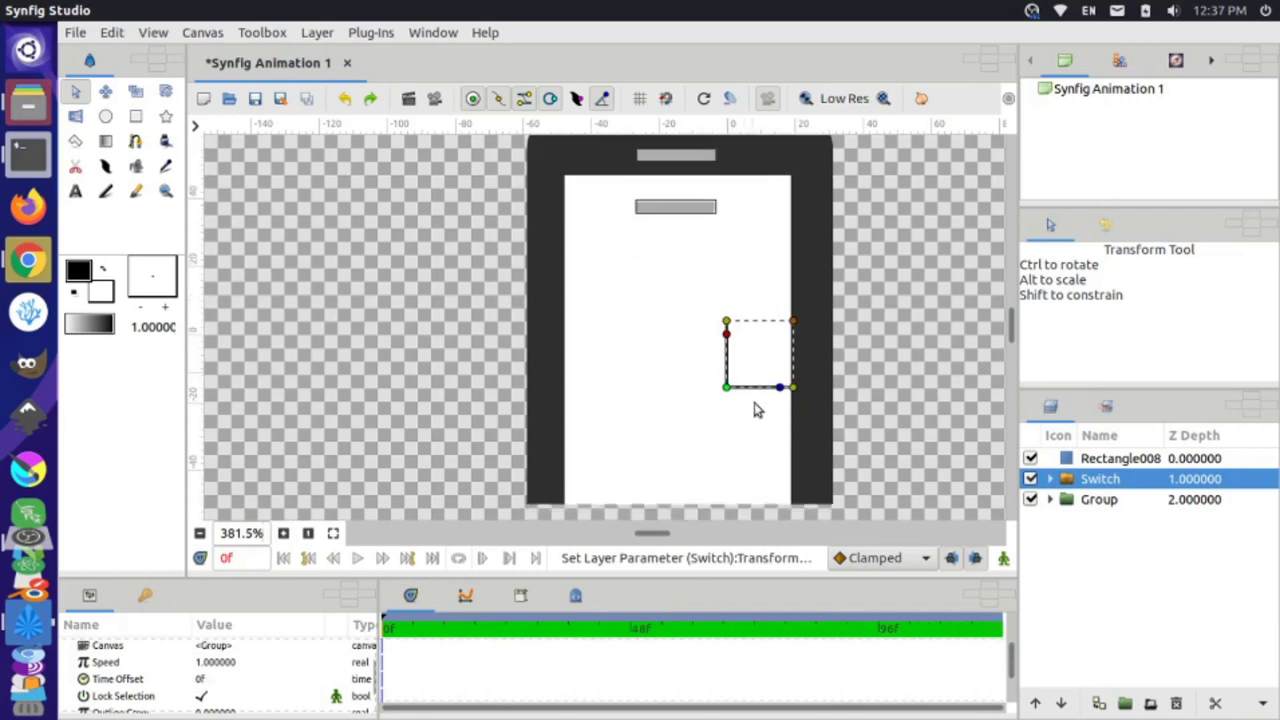
scroll(754, 403, "up", 2)
scroll(753, 403, "down", 4)
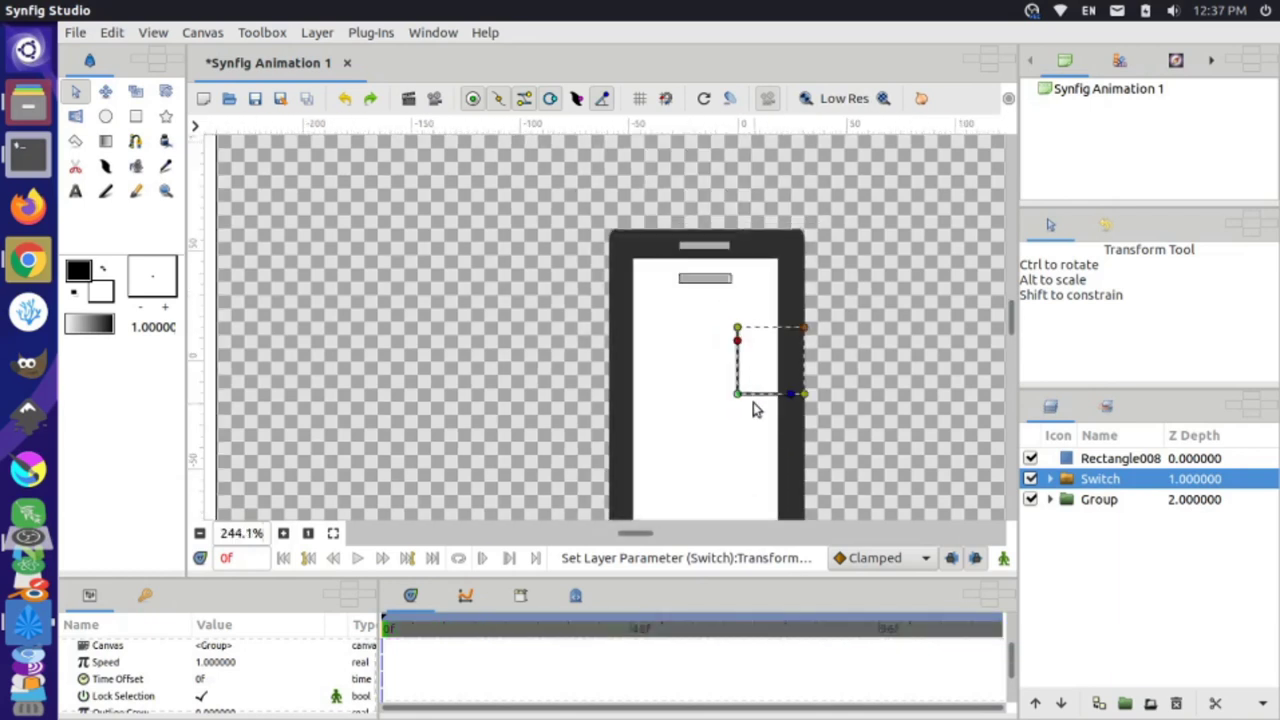
scroll(753, 402, "down", 1)
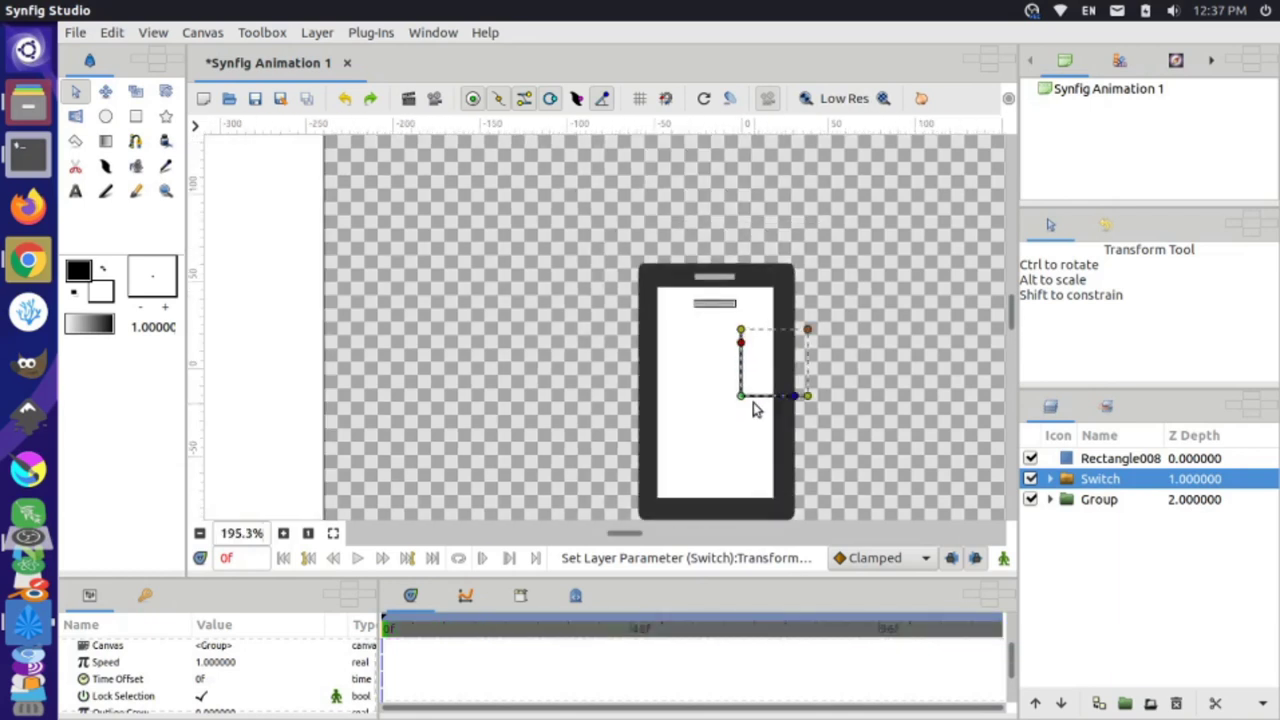
left_click(1052, 480)
left_click(1050, 480)
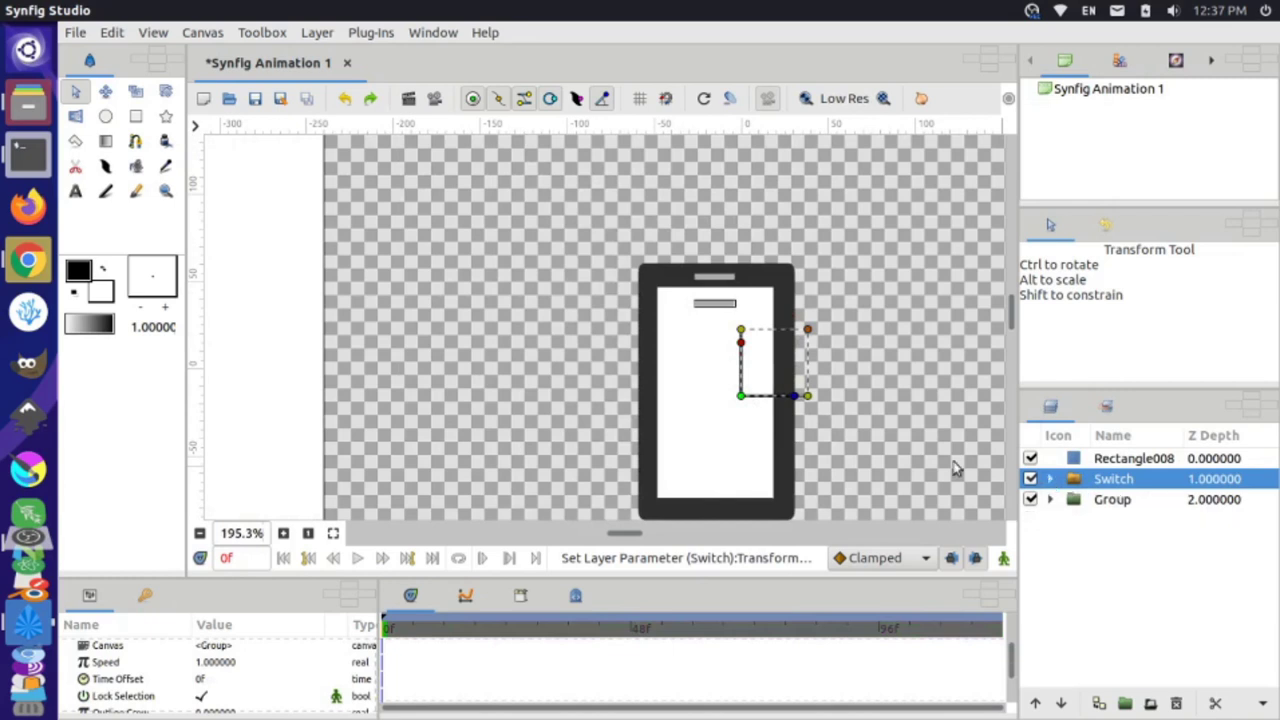
left_click(741, 397)
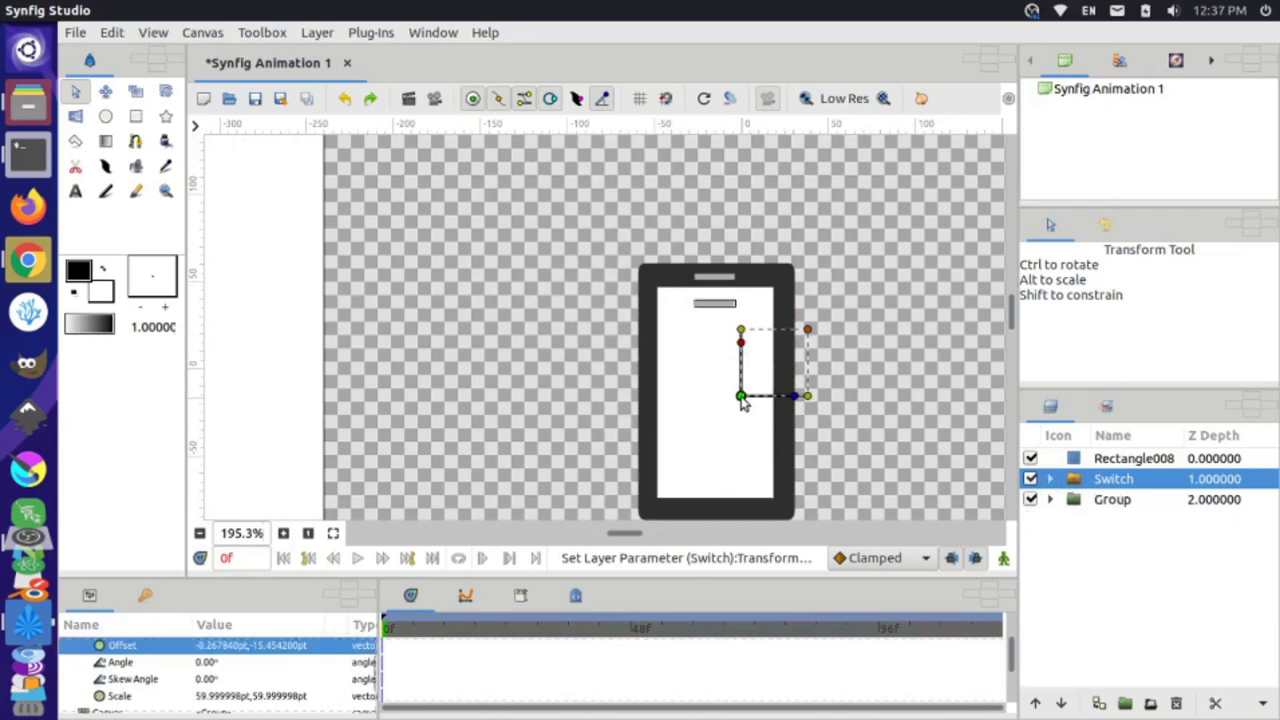
left_click_drag(741, 397, 713, 508)
scroll(763, 383, "down", 3)
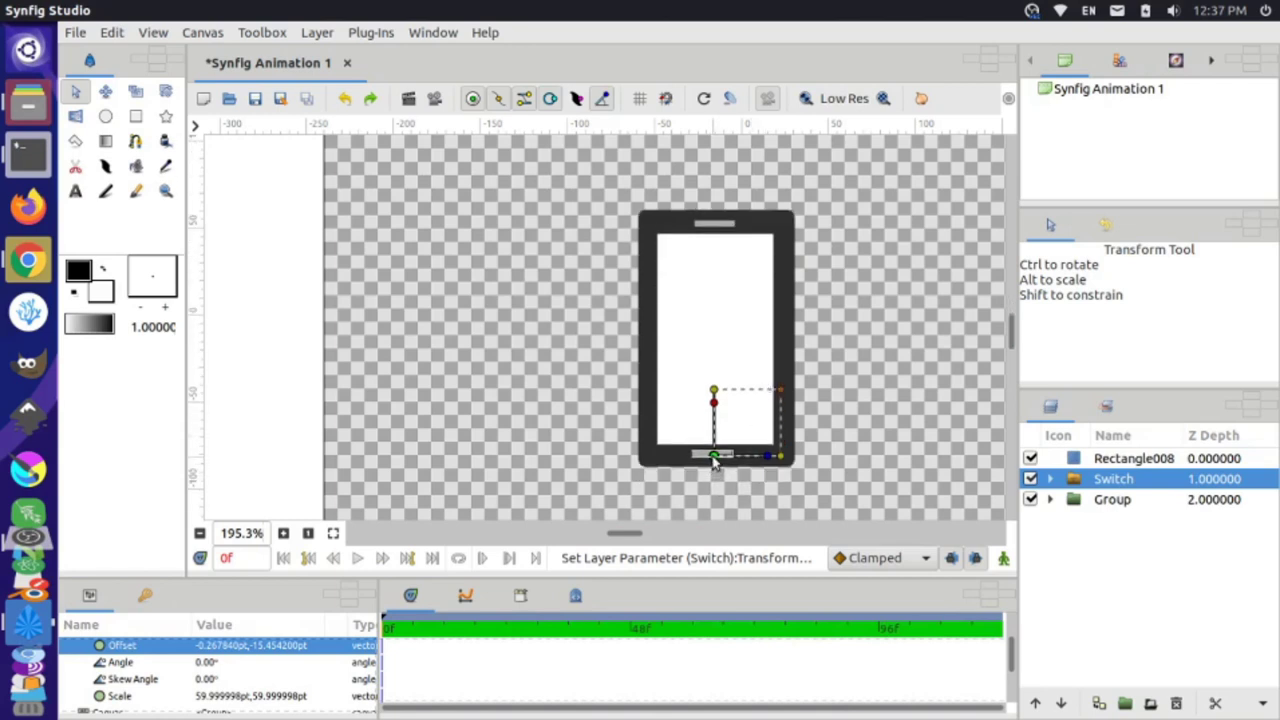
- Fine-tune the lower grey bar's position so it sits centred in the phone's lower bezel
left_click_drag(712, 460, 715, 462)
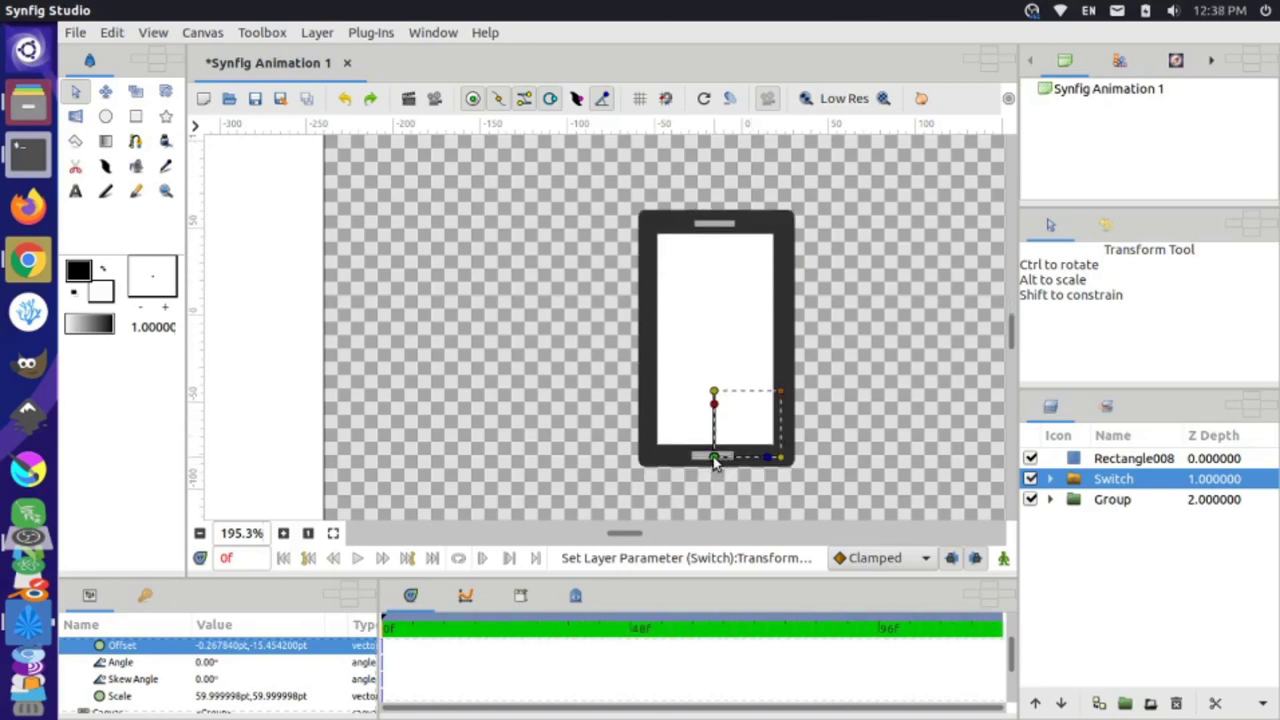
scroll(714, 460, "up", 6)
left_click_drag(717, 462, 720, 461)
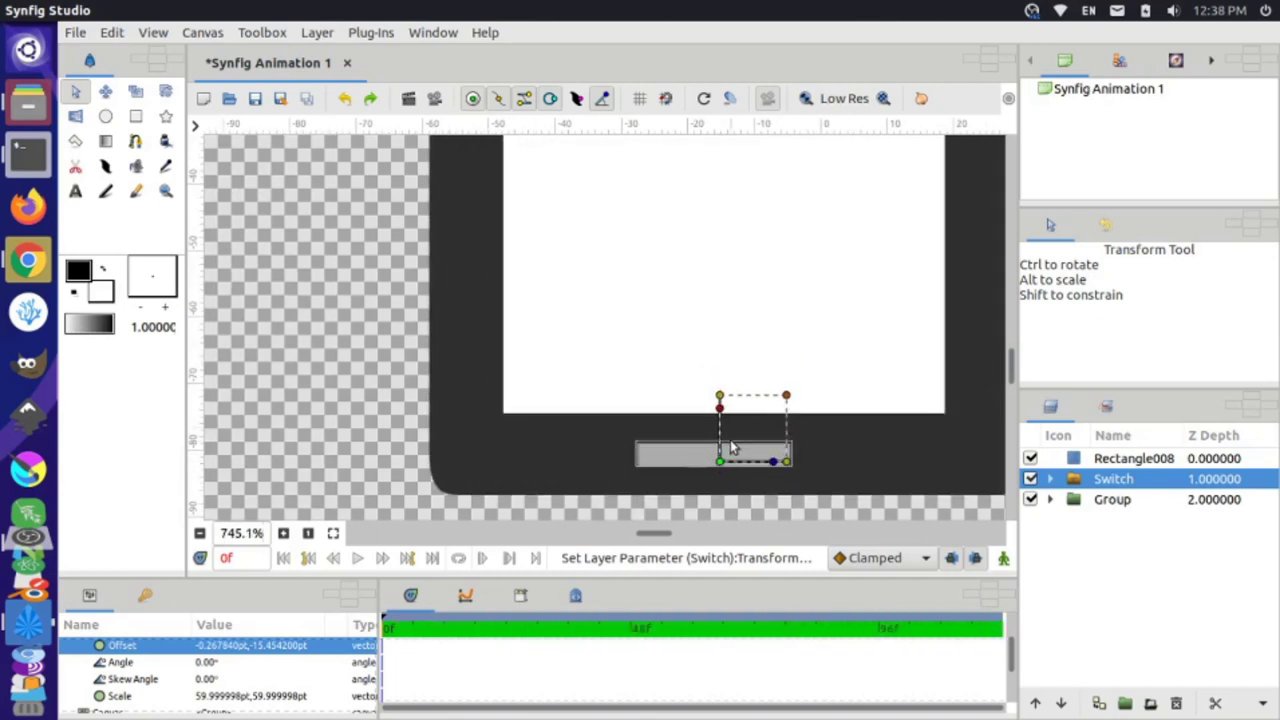
scroll(731, 348, "down", 7)
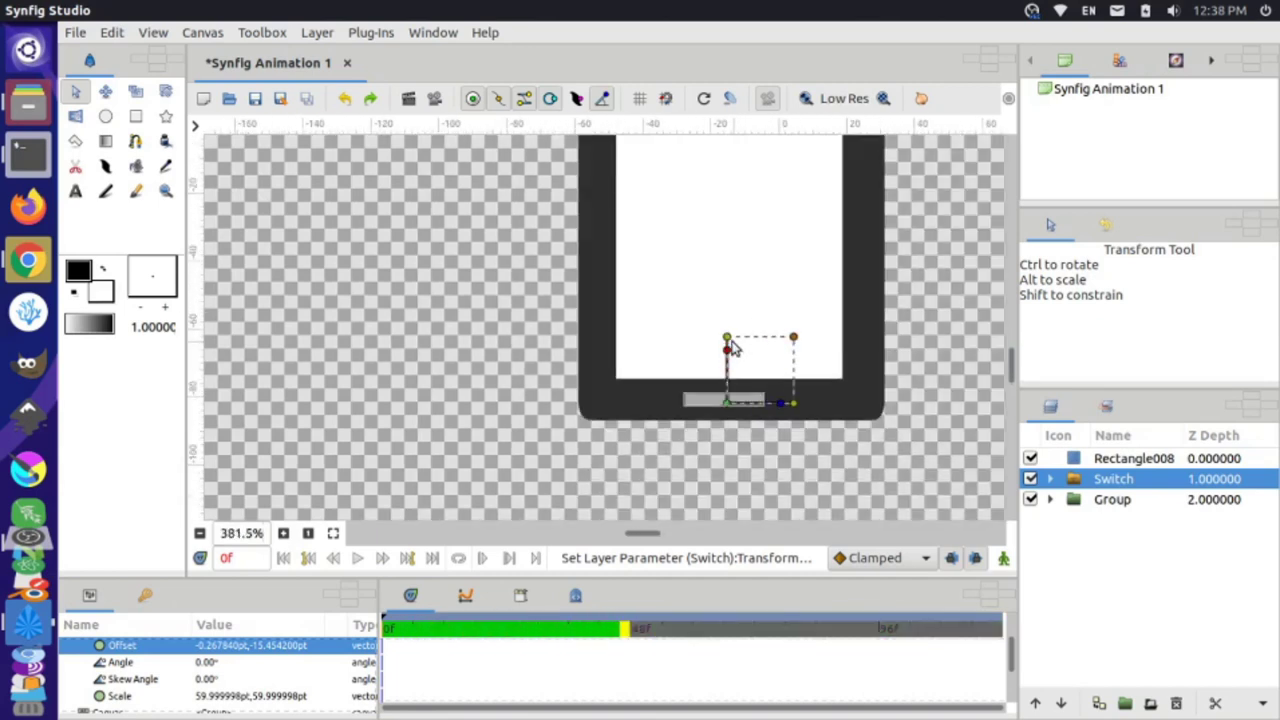
left_click(840, 318)
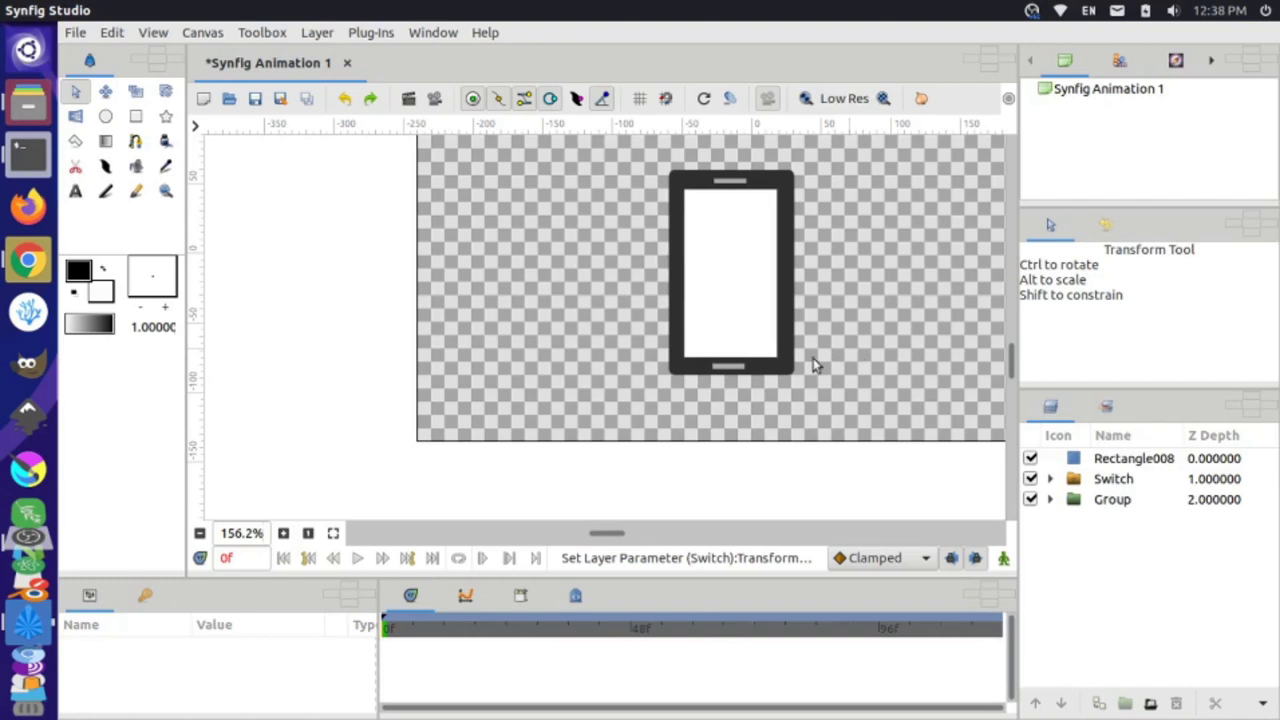
- Group the upper grey bezel rectangle into its own switch and place the switch's pivot on the bar at about (-7, 52) pt
double_click(1105, 485)
key("Escape")
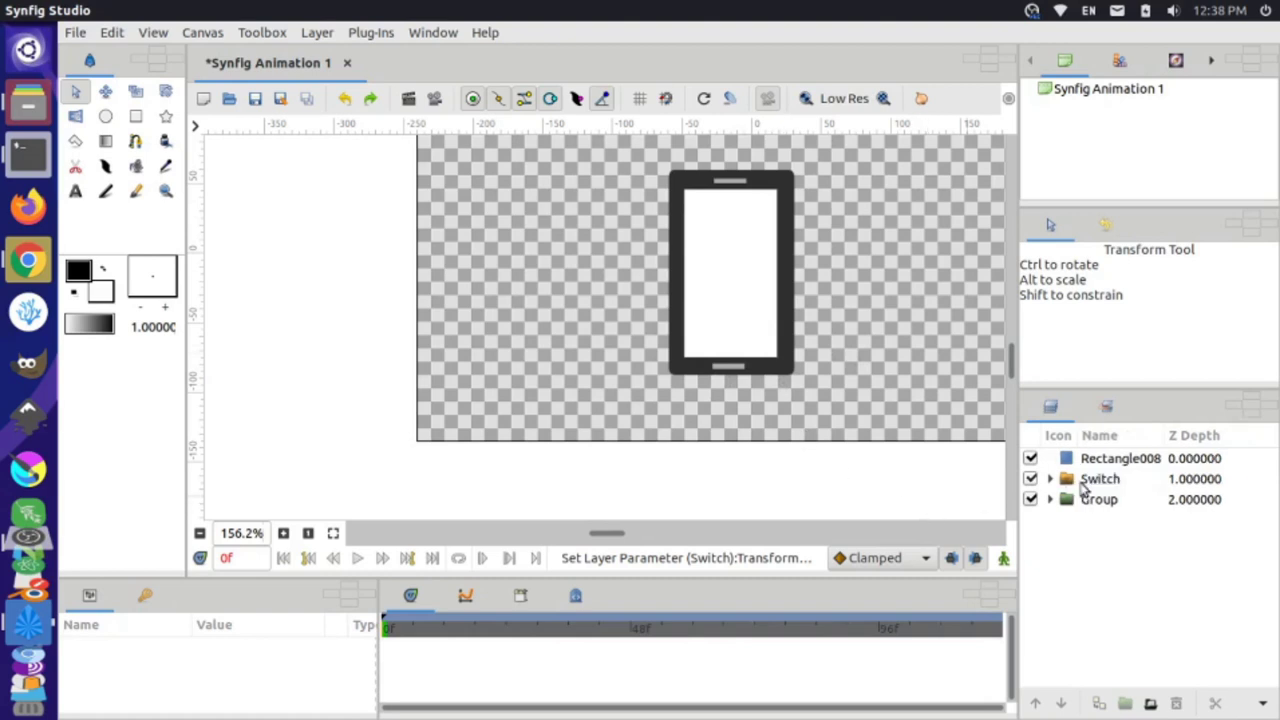
left_click(1072, 484)
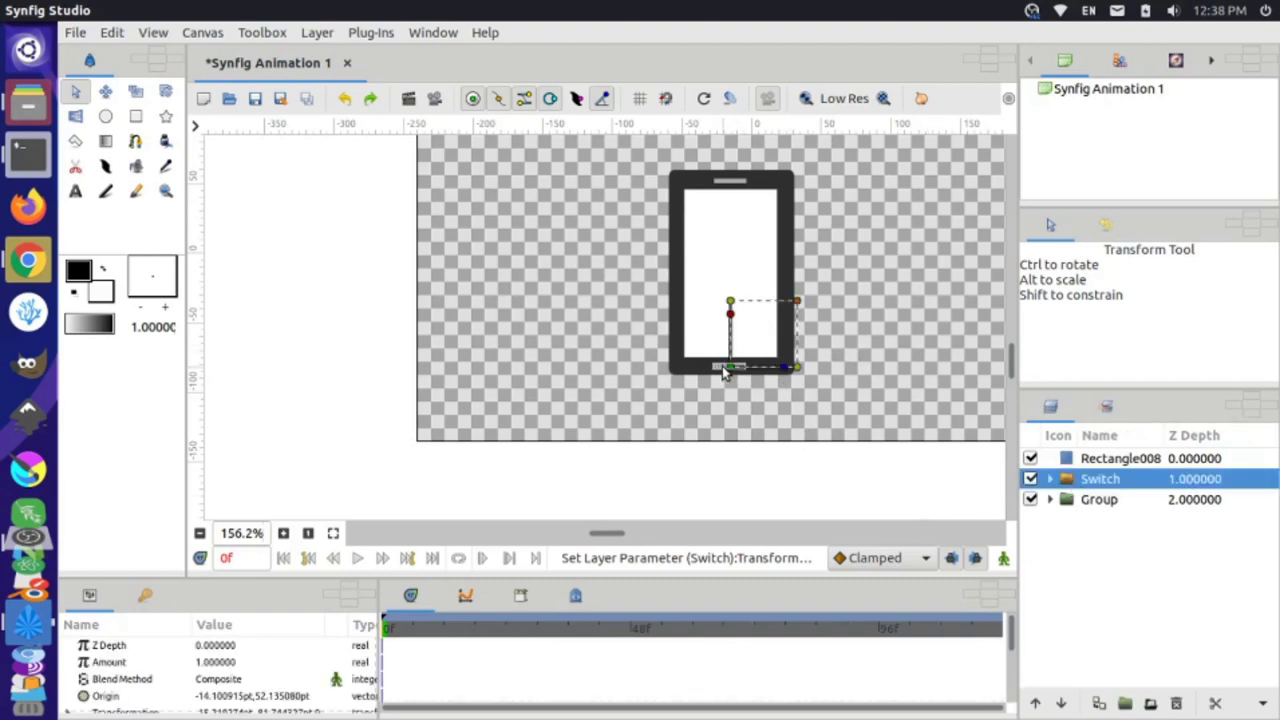
left_click(1097, 458)
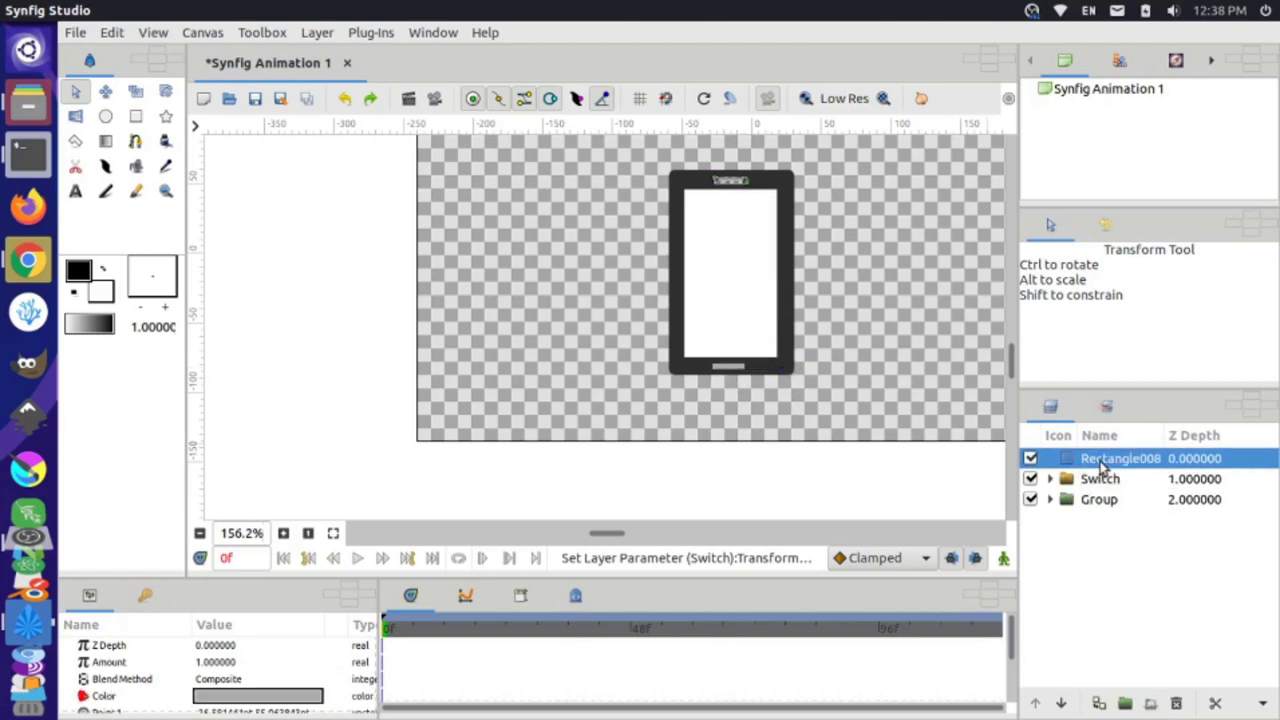
right_click(1097, 458)
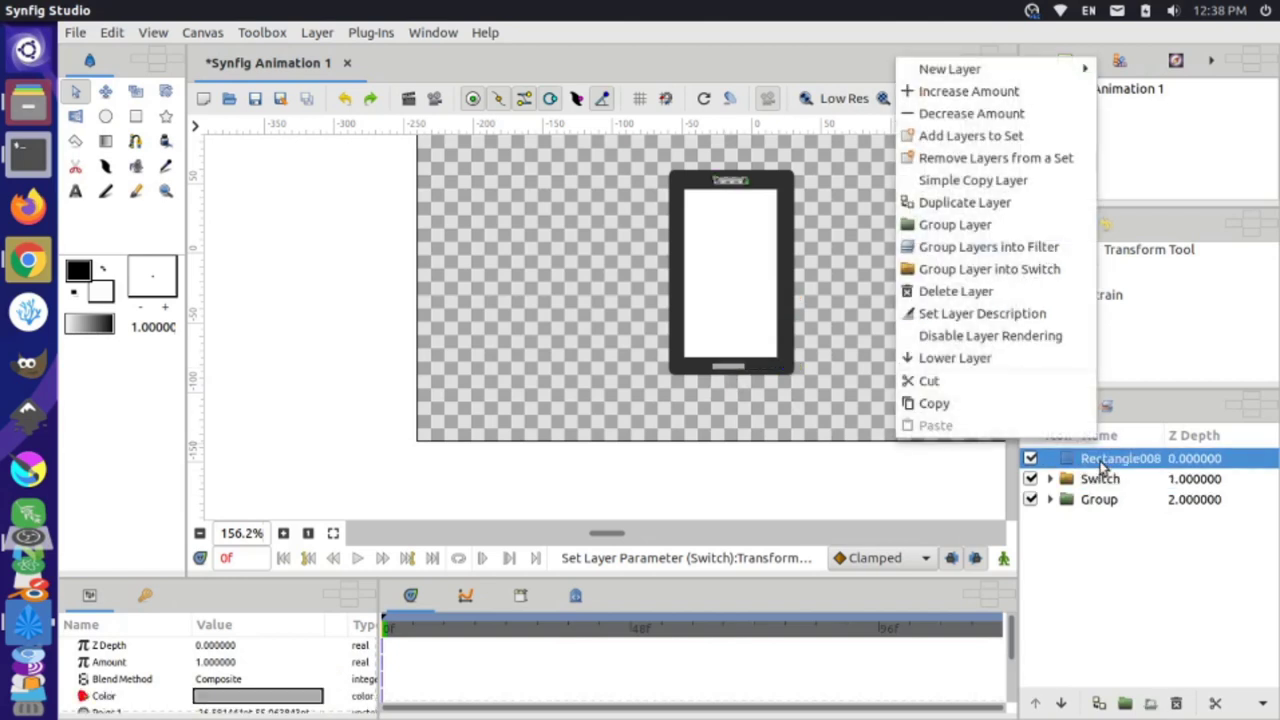
left_click(985, 269)
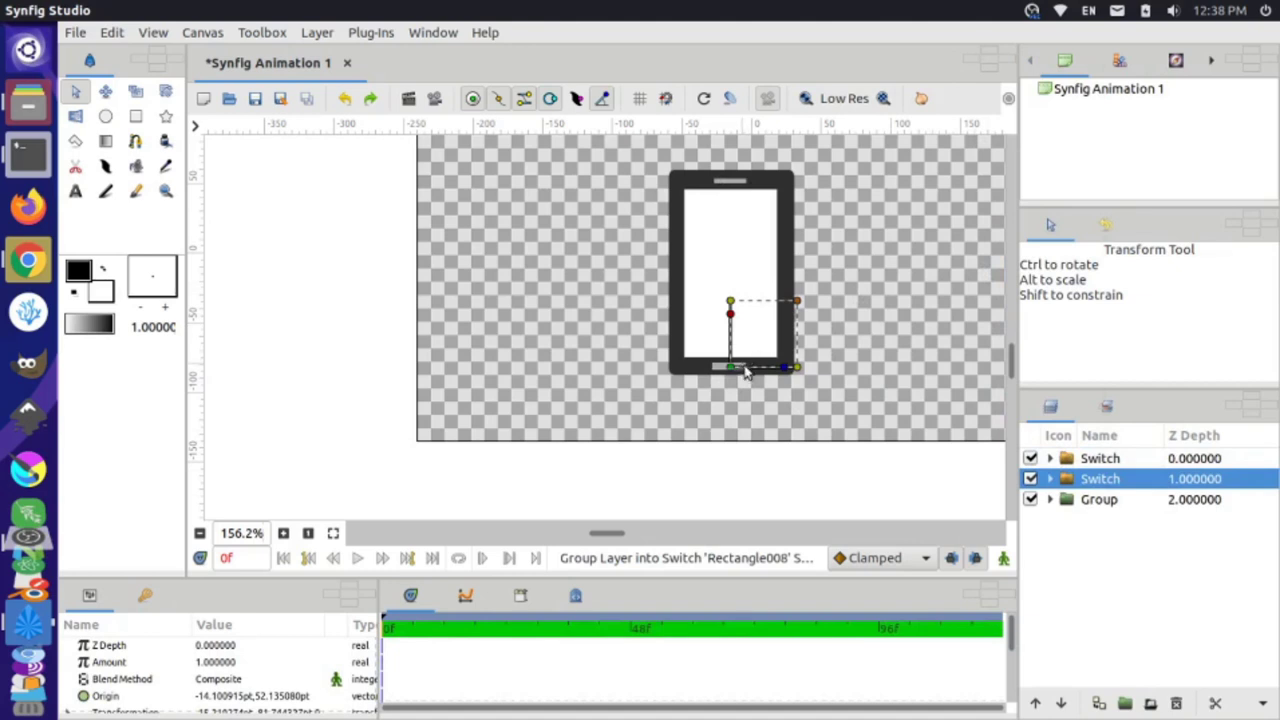
left_click(1097, 460)
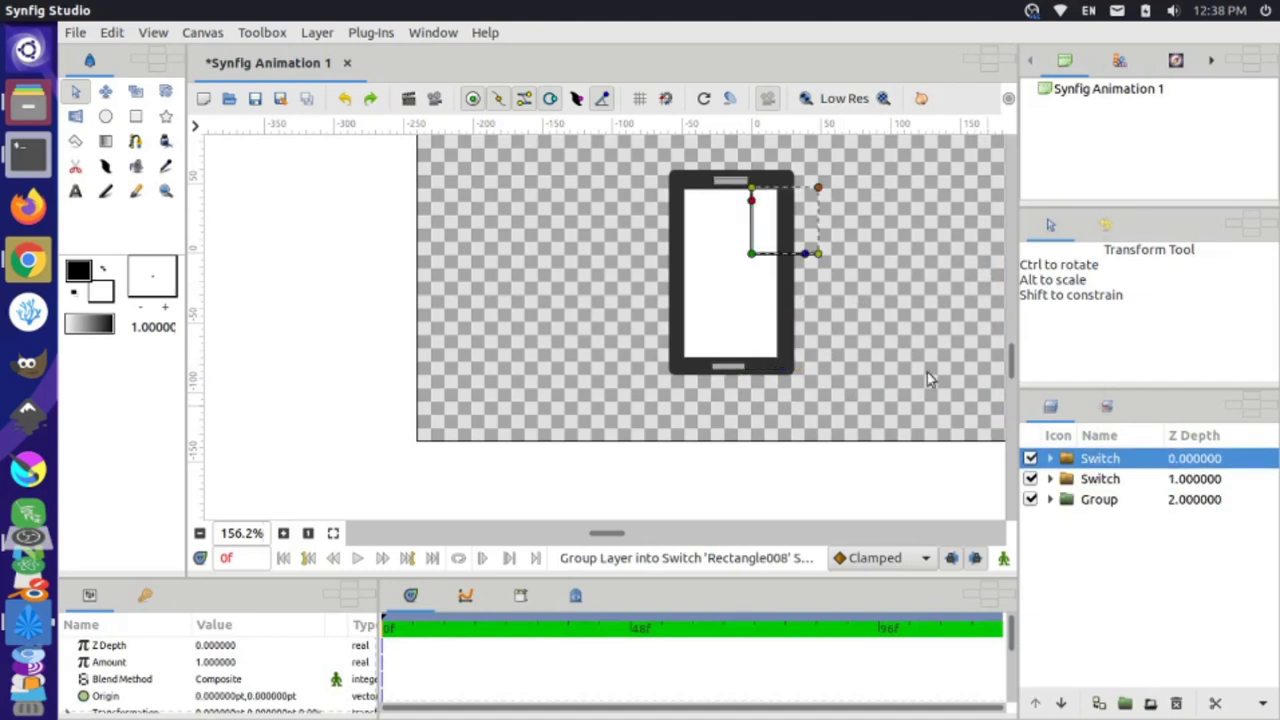
left_click_drag(757, 262, 745, 185)
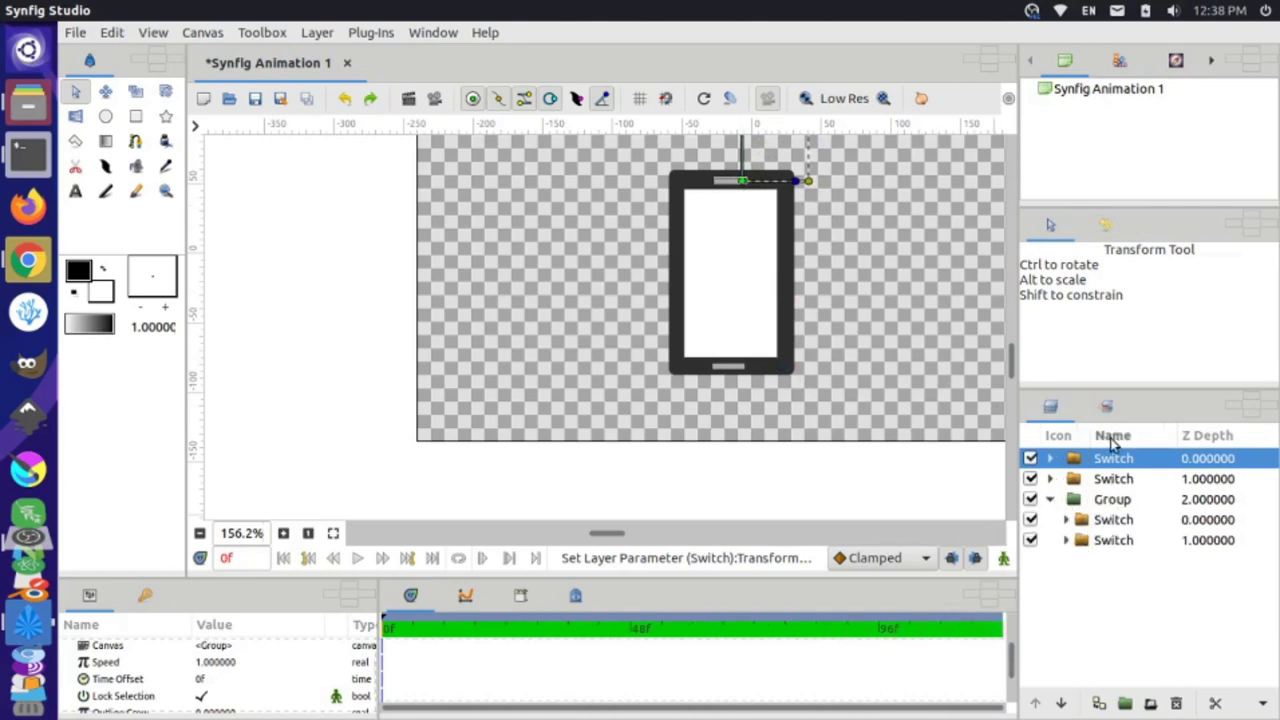
- Move both grey bar switches into the phone group and reposition the upper bar in the middle of the upper bezel
mouse_move(1105, 480)
left_mouse_down()
mouse_move(1105, 508)
mouse_move(1091, 486)
mouse_move(1100, 474)
mouse_move(1109, 486)
mouse_move(1100, 500)
mouse_move(1108, 484)
left_mouse_up()
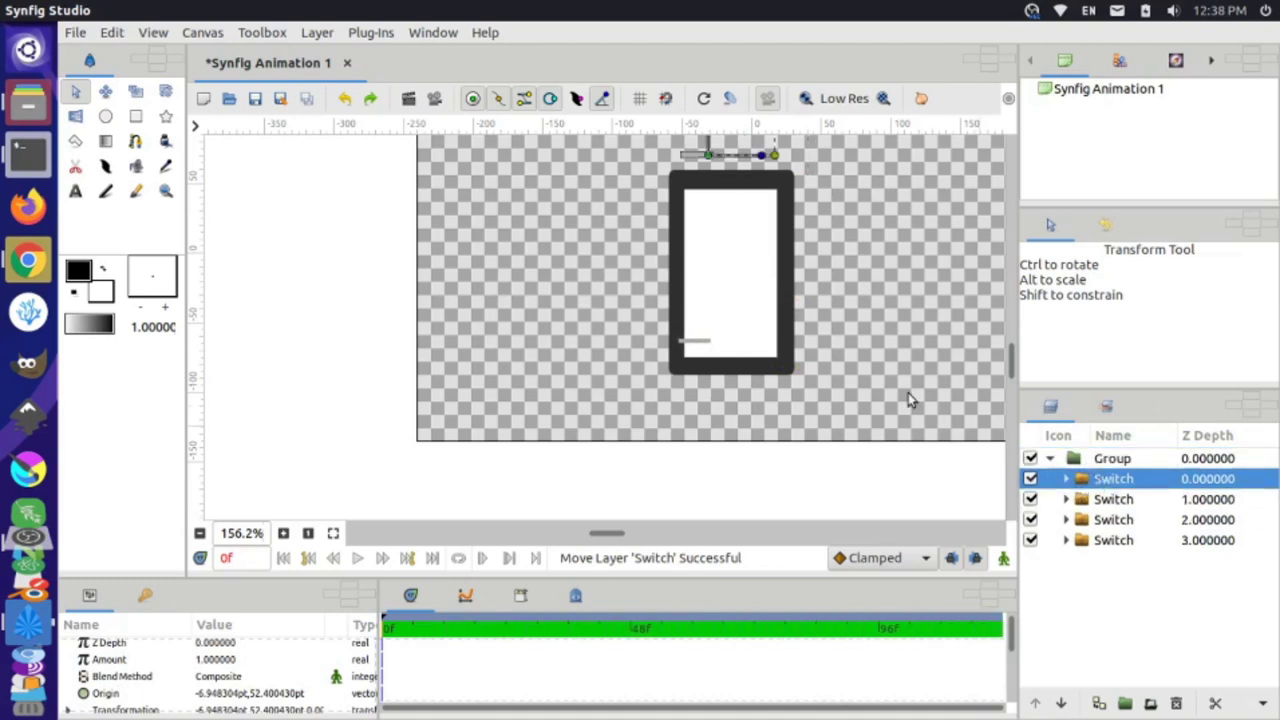
scroll(853, 372, "up", 1)
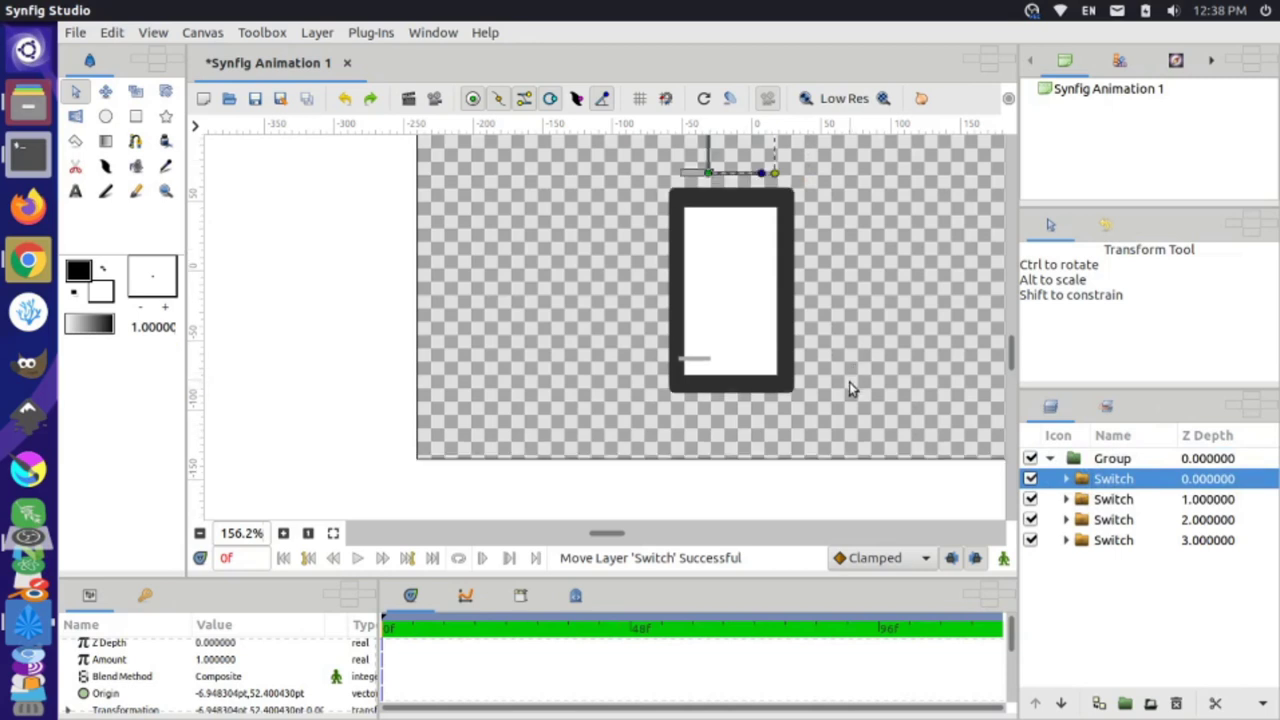
left_click_drag(708, 174, 741, 202)
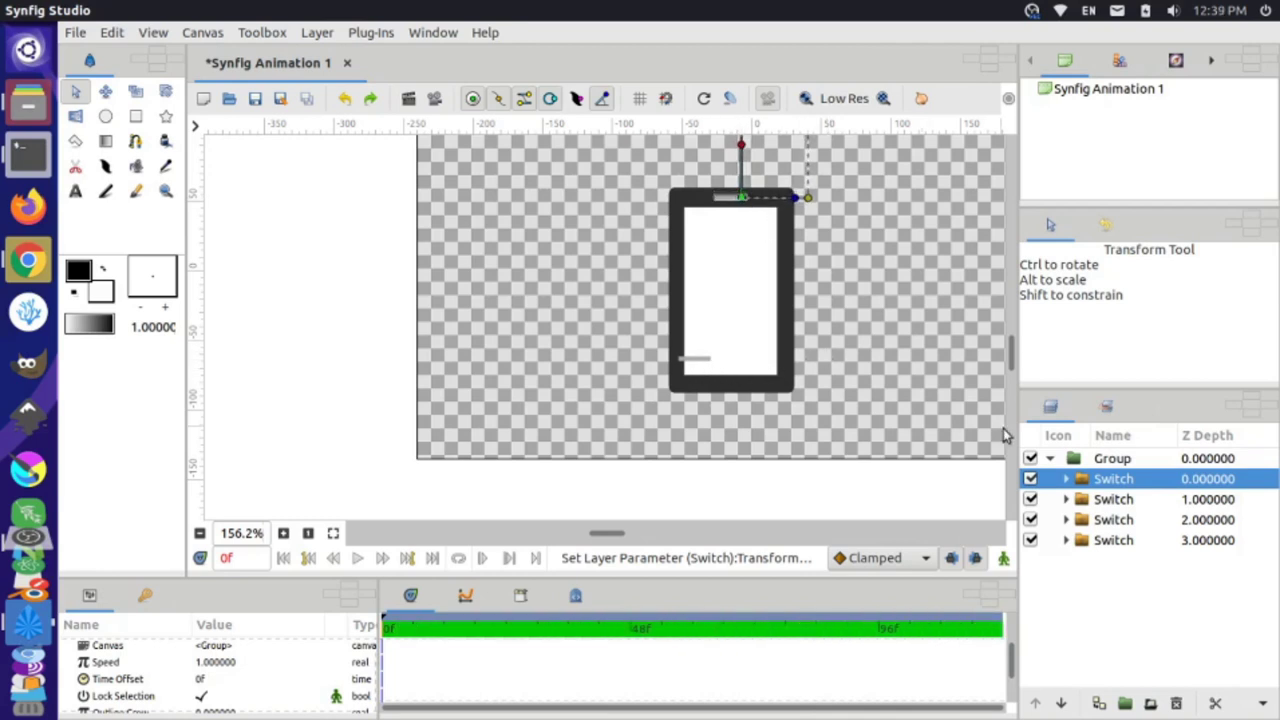
- Reposition the second grey bar's switch in the middle of the phone's lower bezel
left_click(1094, 499)
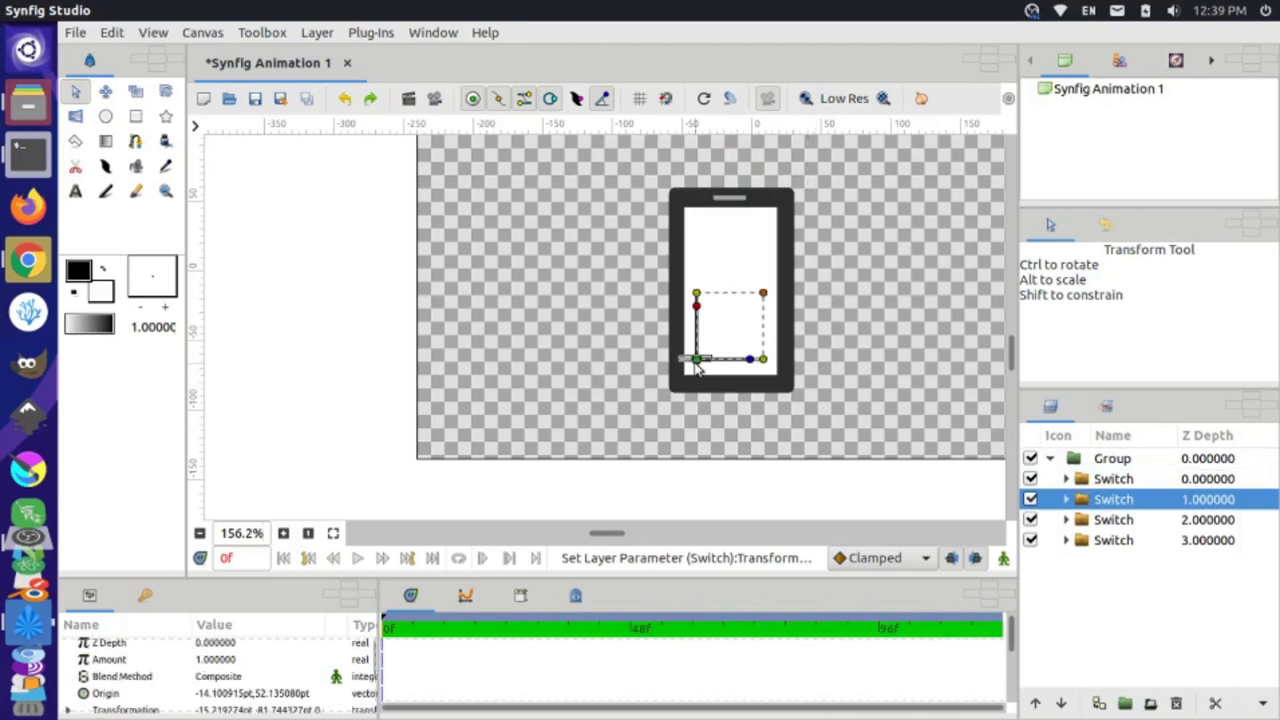
left_click_drag(697, 360, 730, 384)
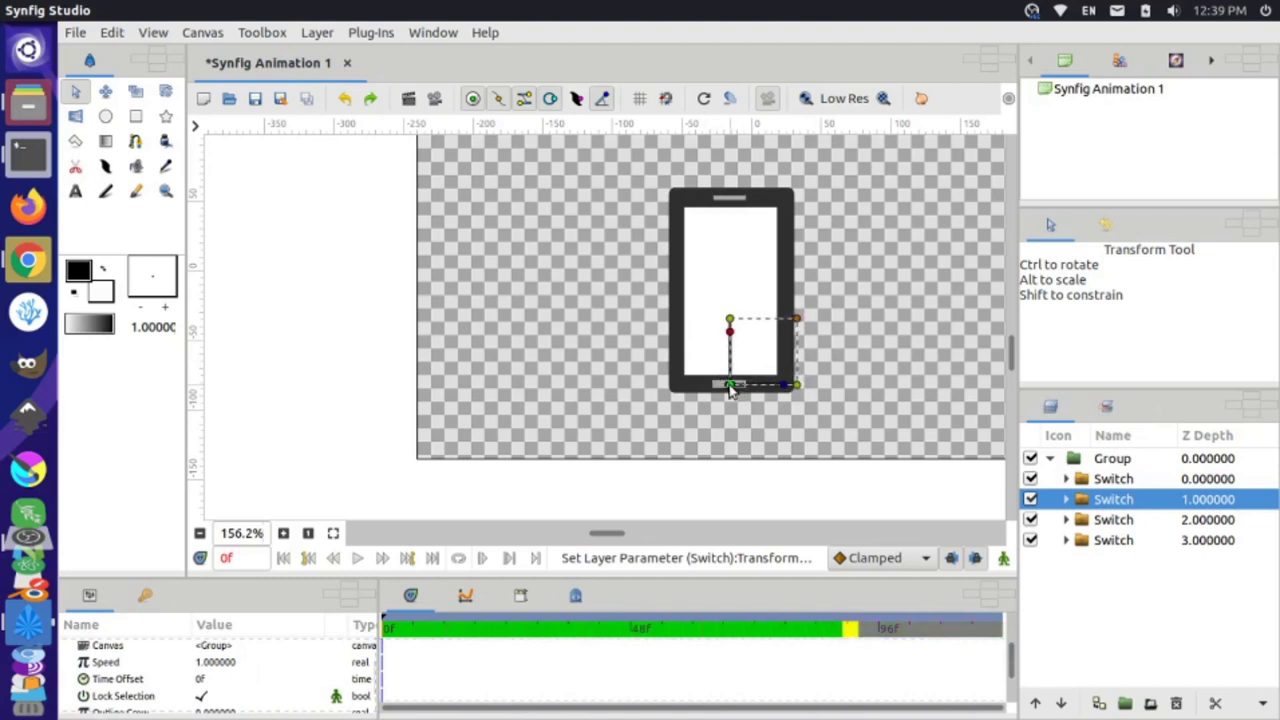
left_click(847, 380)
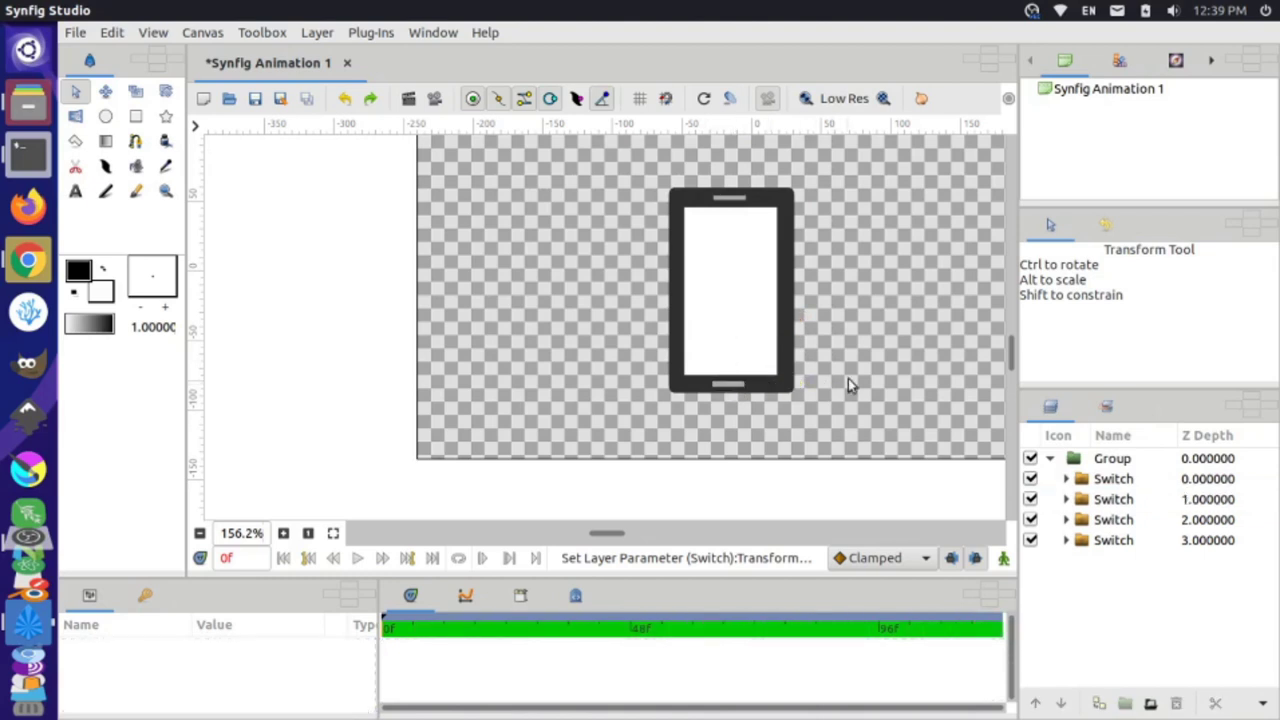
- Nudge the lower grey bar slightly to the right and up to refine its alignment within the lower bezel
double_click(1130, 500)
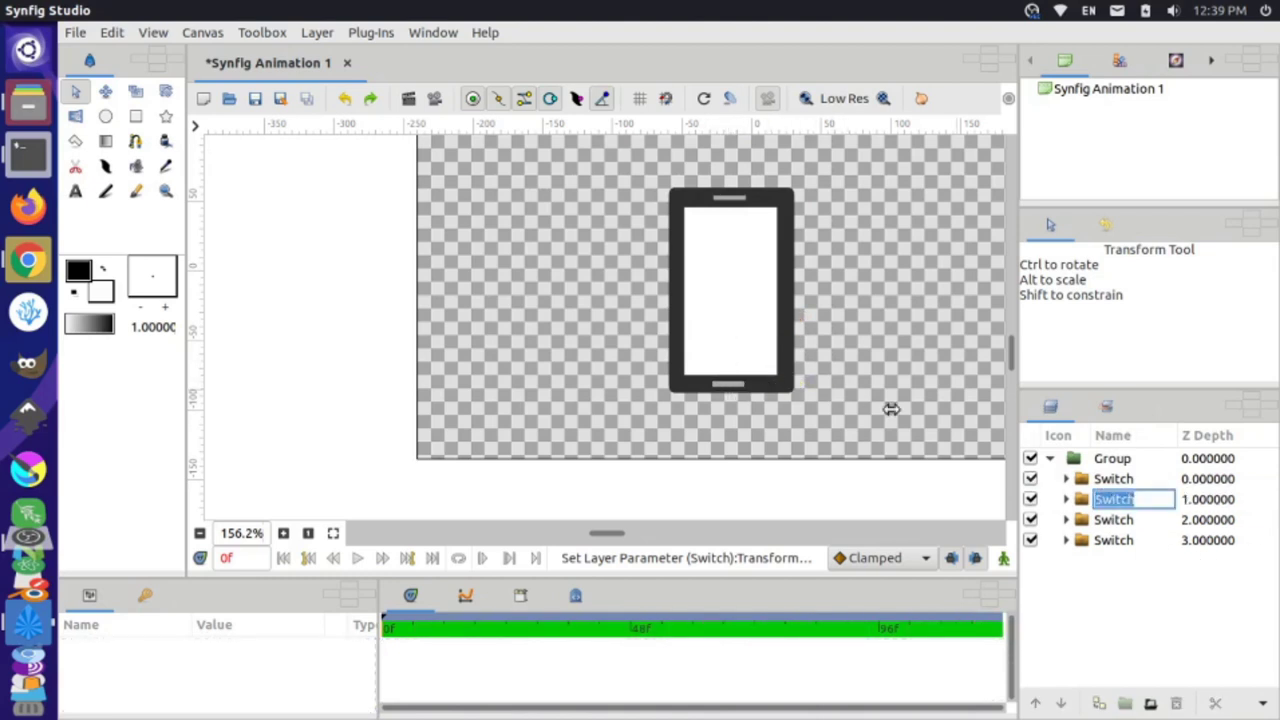
left_click(1088, 503)
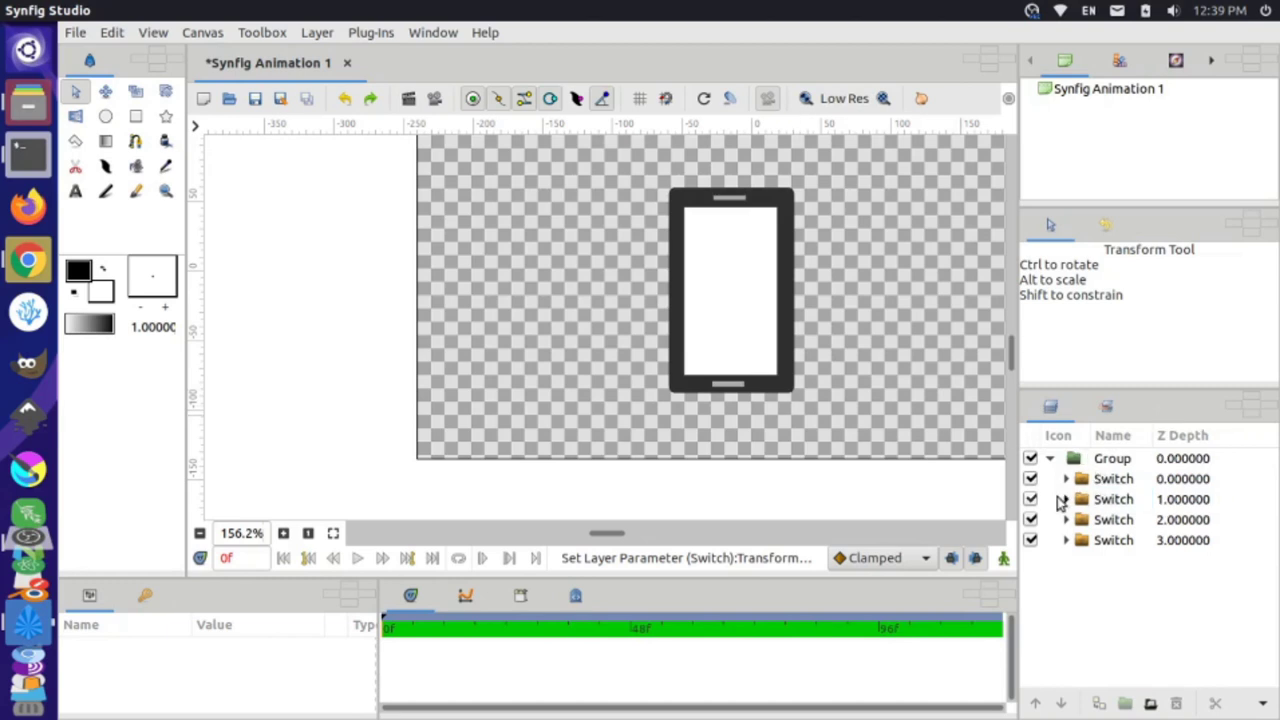
left_click(1060, 502)
scroll(726, 371, "up", 2)
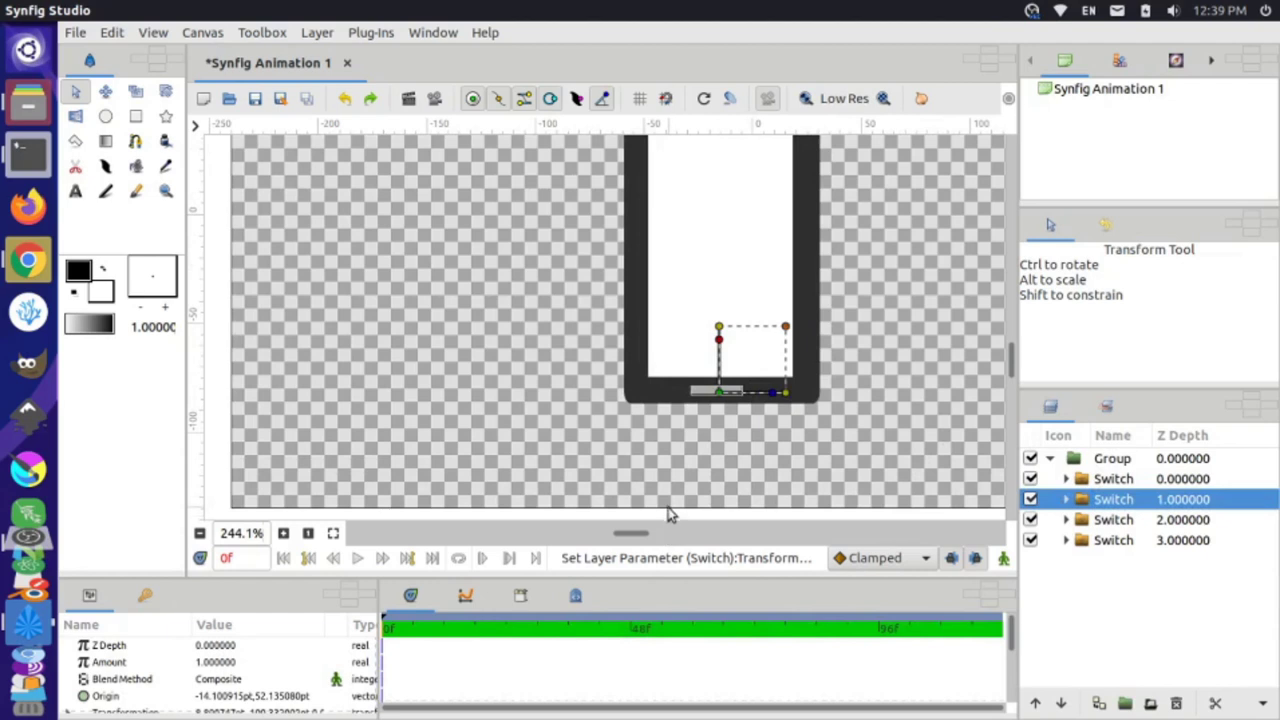
scroll(620, 385, "up", 3)
scroll(620, 385, "right", 1)
left_click_drag(684, 487, 692, 481)
left_click(884, 407)
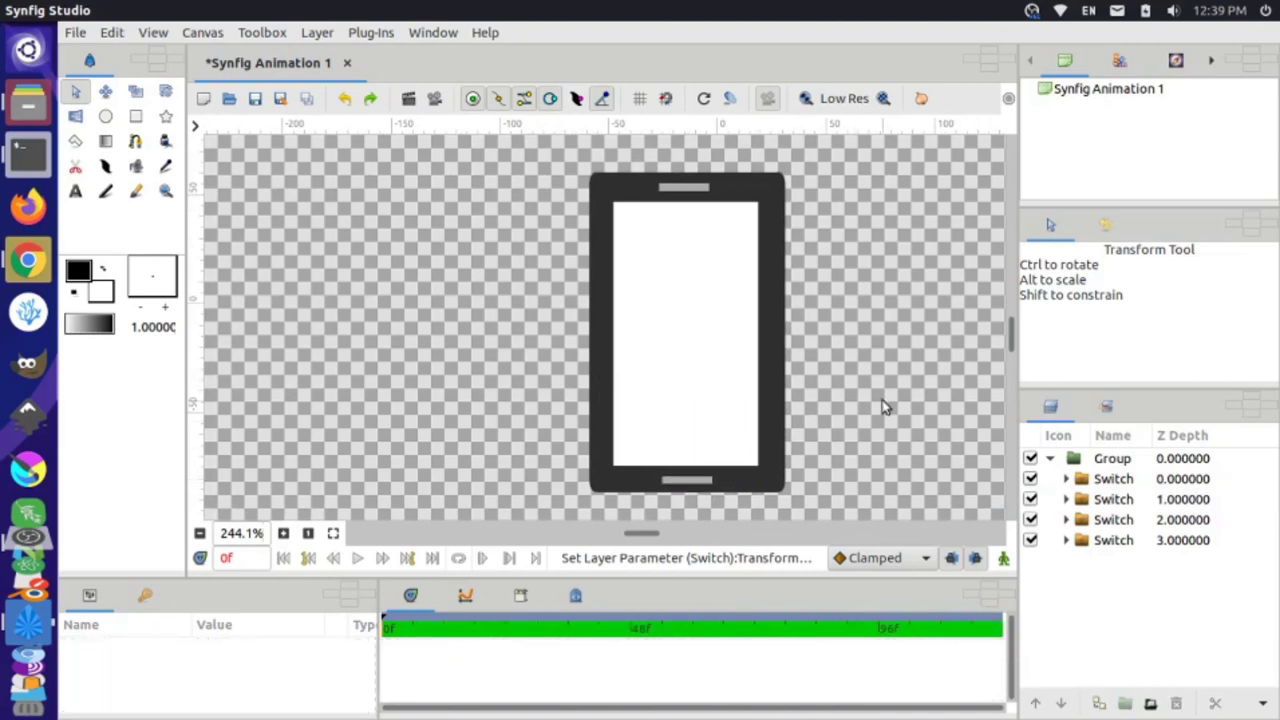
left_click(1058, 499)
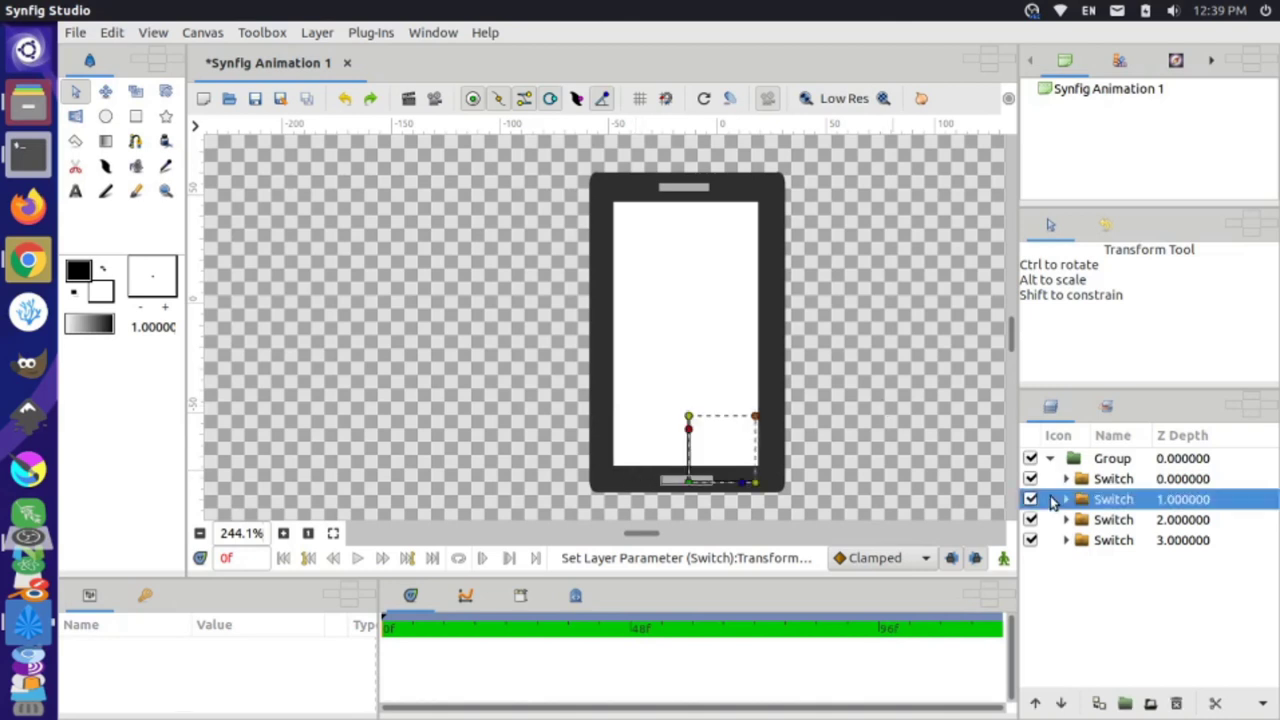
left_click(689, 487)
left_click_drag(689, 487, 692, 487)
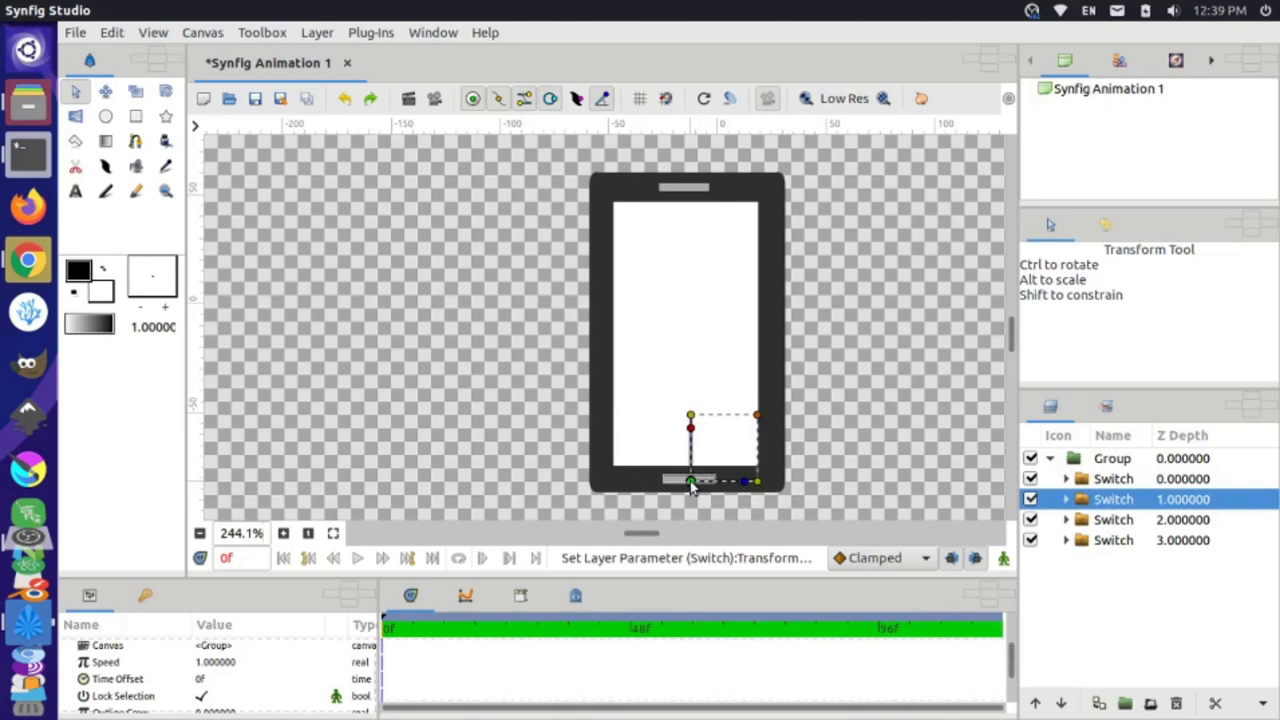
left_click(840, 470)
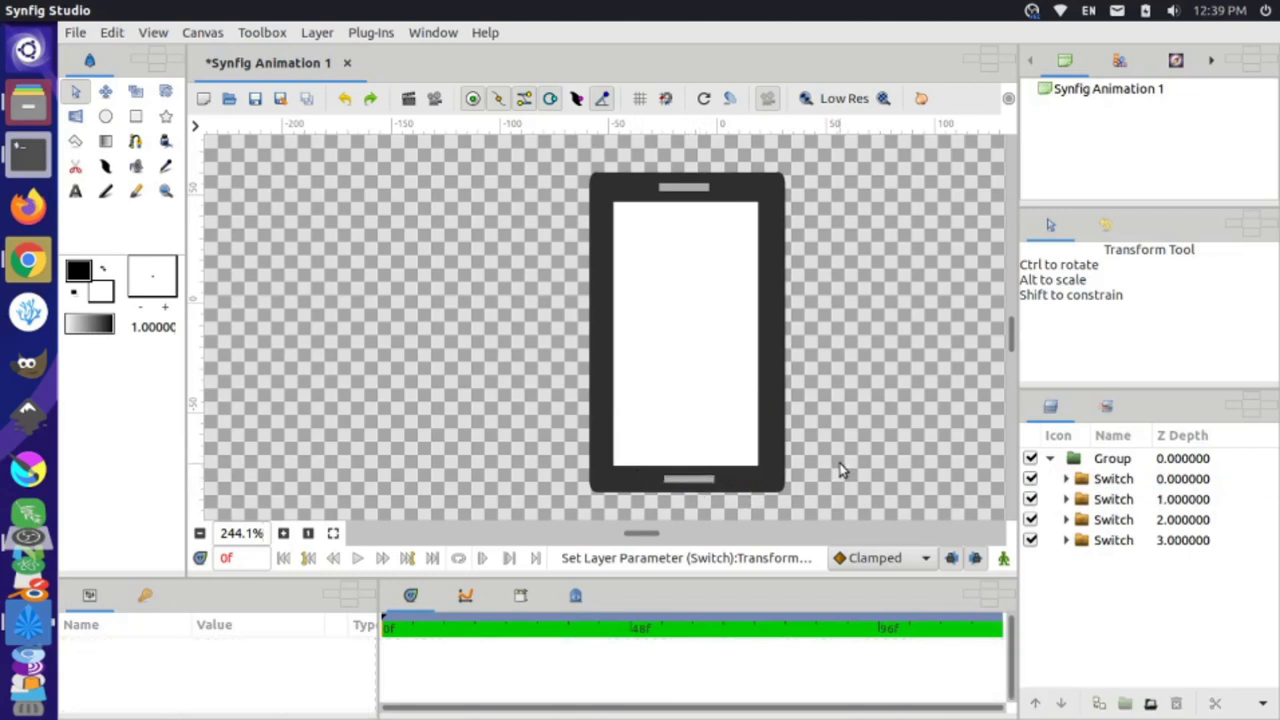
- Shift the whole phone group slightly to the right and up on the canvas
left_click(1090, 458)
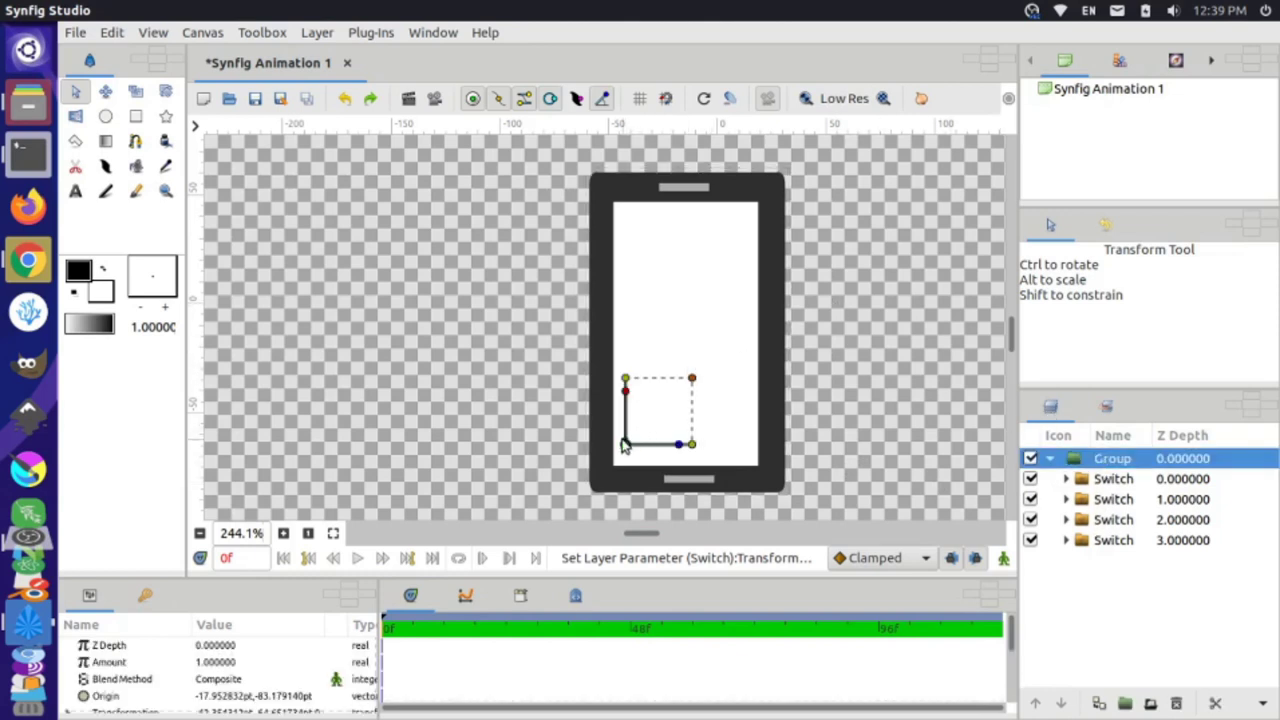
mouse_move(622, 445)
left_mouse_down()
mouse_move(594, 446)
mouse_move(632, 447)
left_mouse_up()
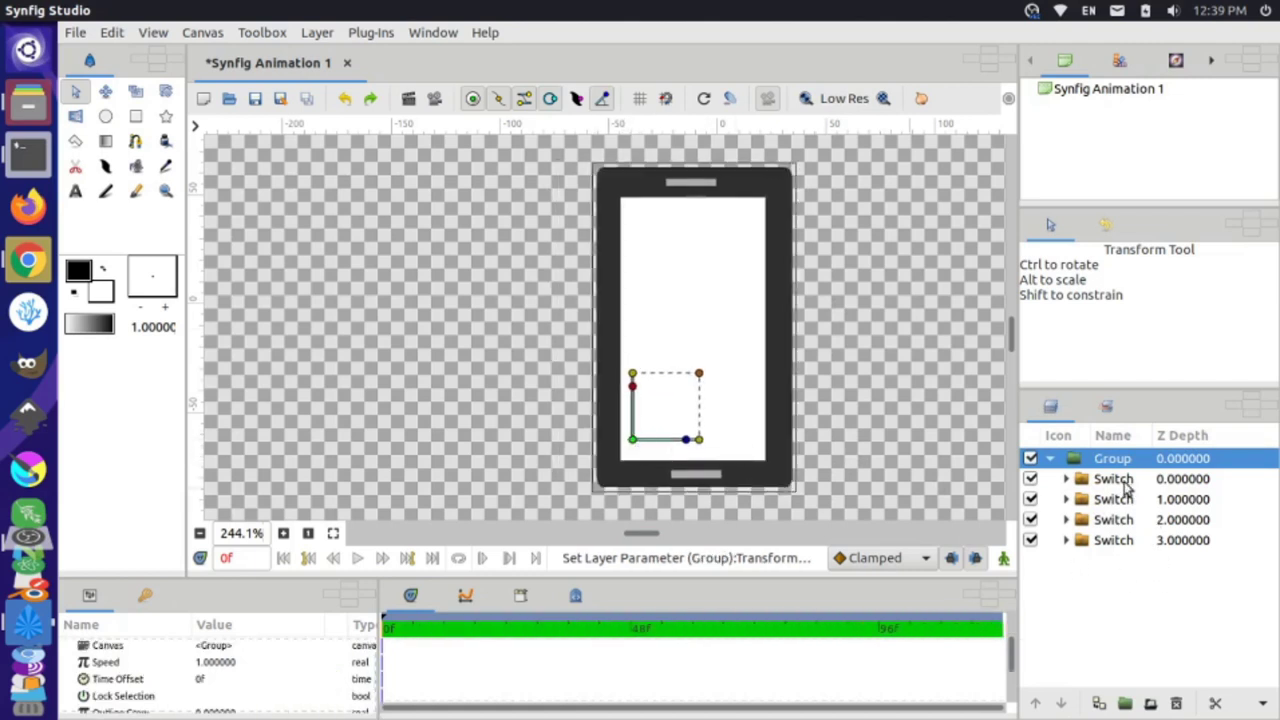
- Rename the switch of the grey bar in the phone's upper bezel as Upper Speaker
left_click(1120, 480)
left_click(1126, 482)
double_click(1126, 482)
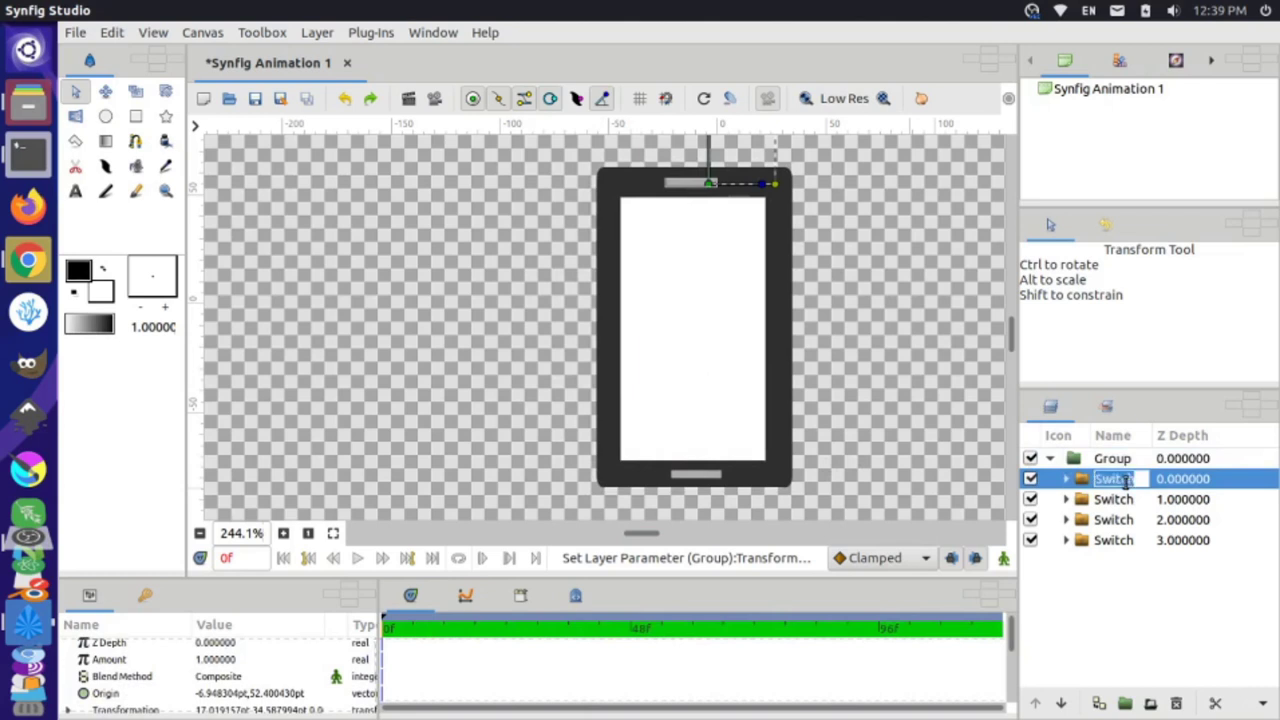
type("Toper Speaker")
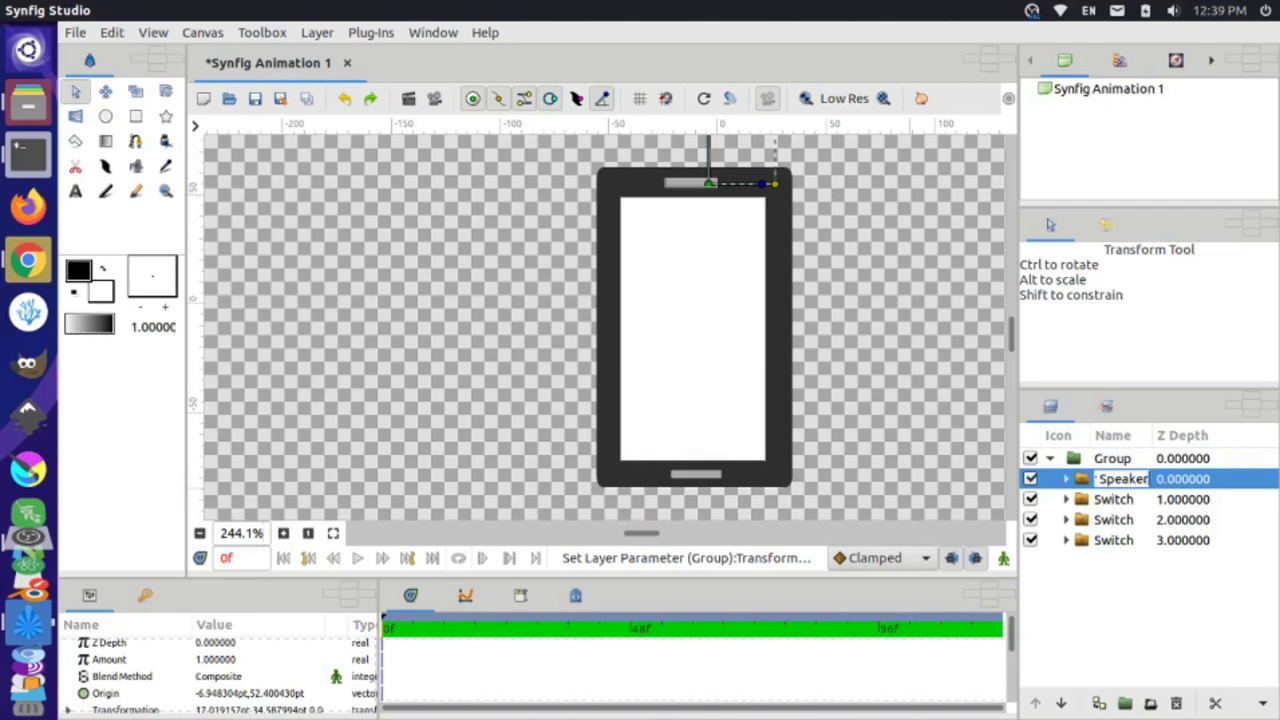
key("Return")
- Rename the switch of the grey bar in the lower bezel as Lower Speaker
left_click(1126, 502)
left_click(1125, 500)
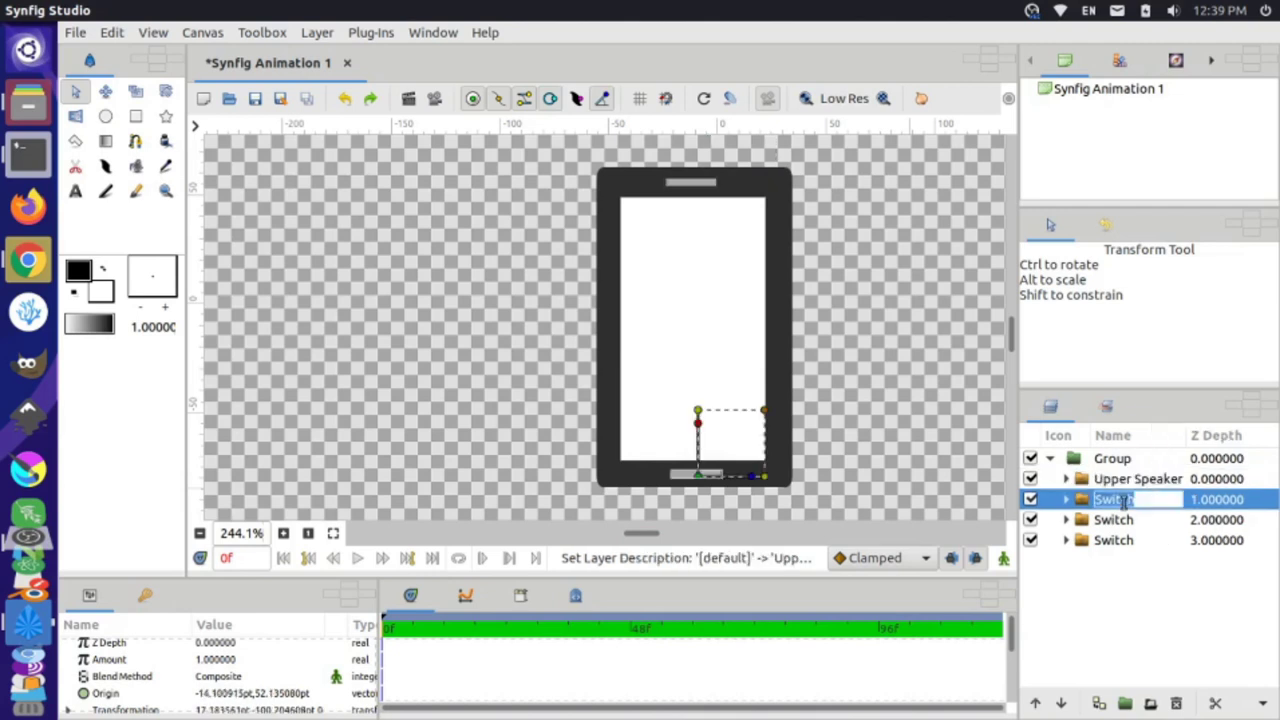
double_click(1124, 502)
type("Lower Speaker")
key("Return")
- Rename the white screen's switch as Screen and the dark phone body's switch as Case
left_click(1130, 518)
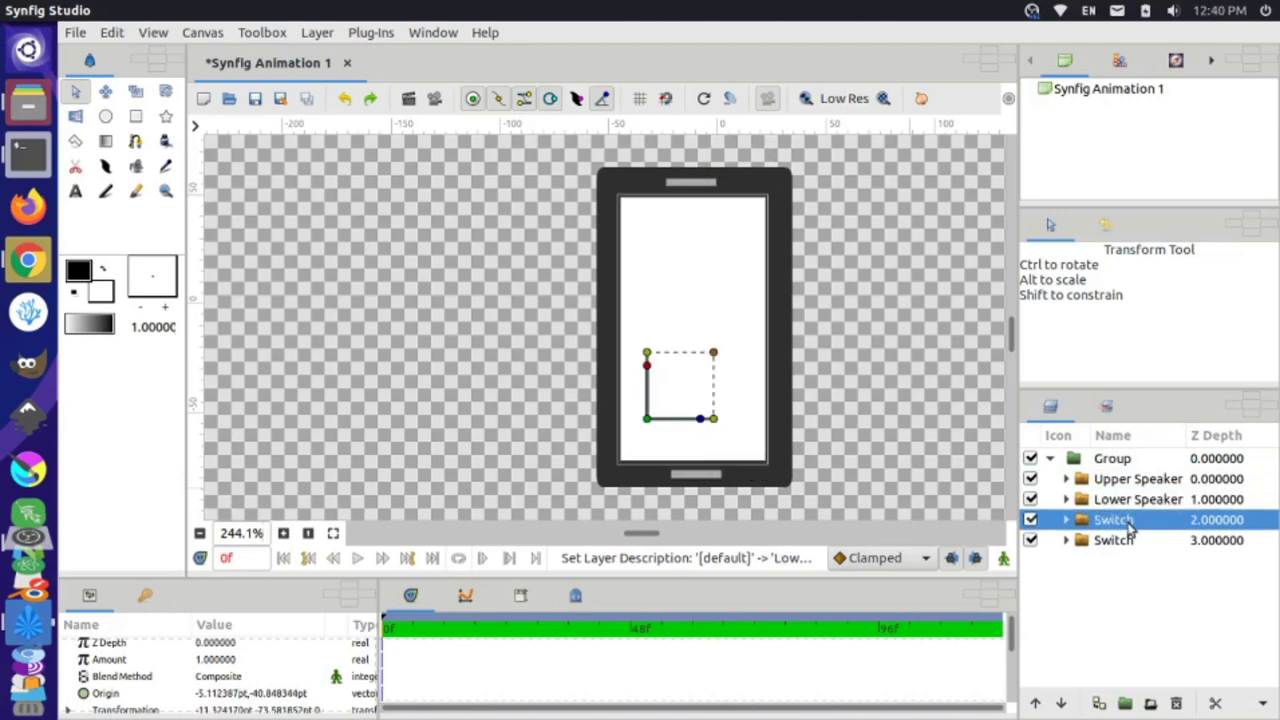
left_click(1130, 520)
double_click(1130, 520)
type("Screen")
key("Return")
left_click(1130, 540)
left_click(1130, 540)
type("Case")
key("Return")
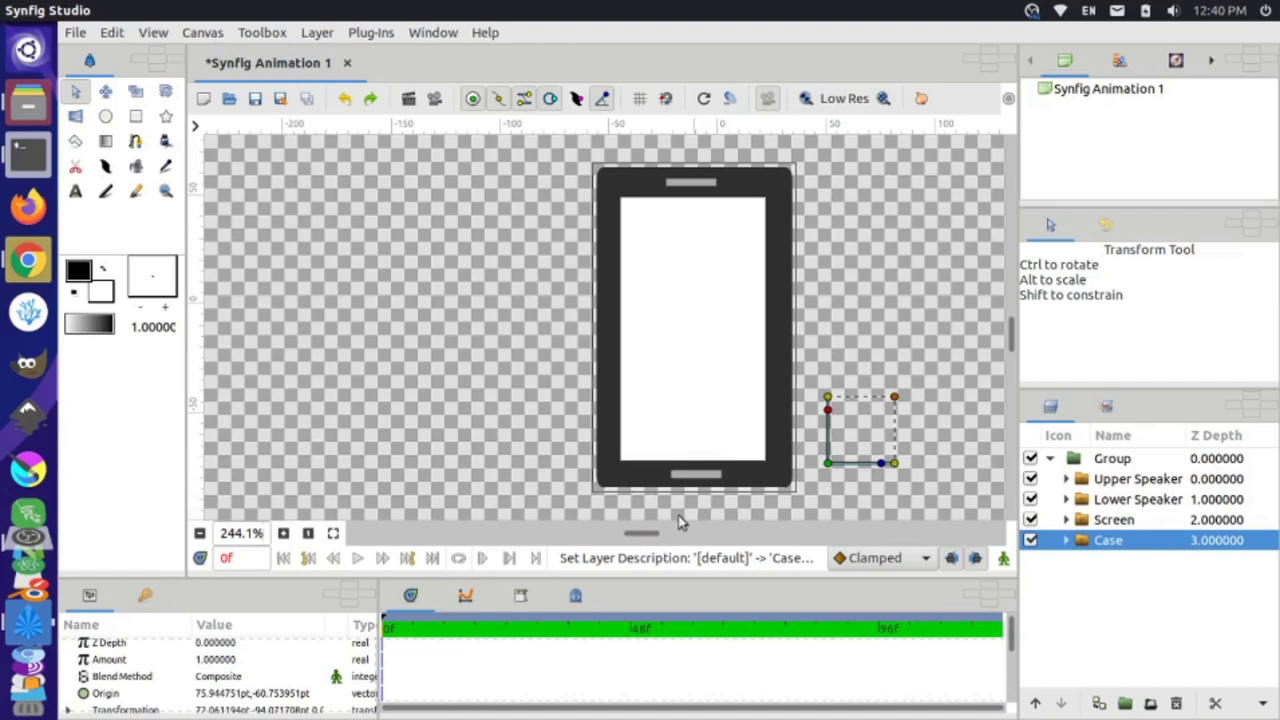
- Enlarge the keyframe and timeline area and add a keyframe at frame 48
scroll(674, 424, "up", 1)
scroll(674, 424, "right", 1)
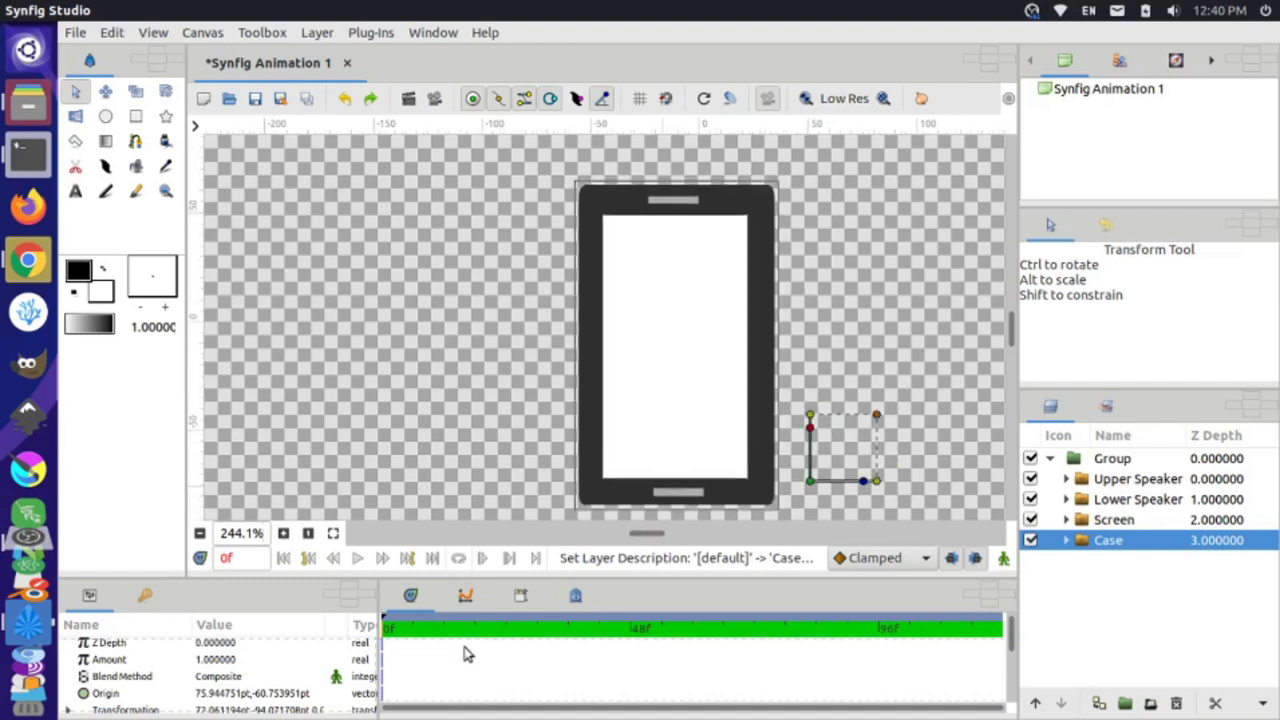
left_click(408, 625)
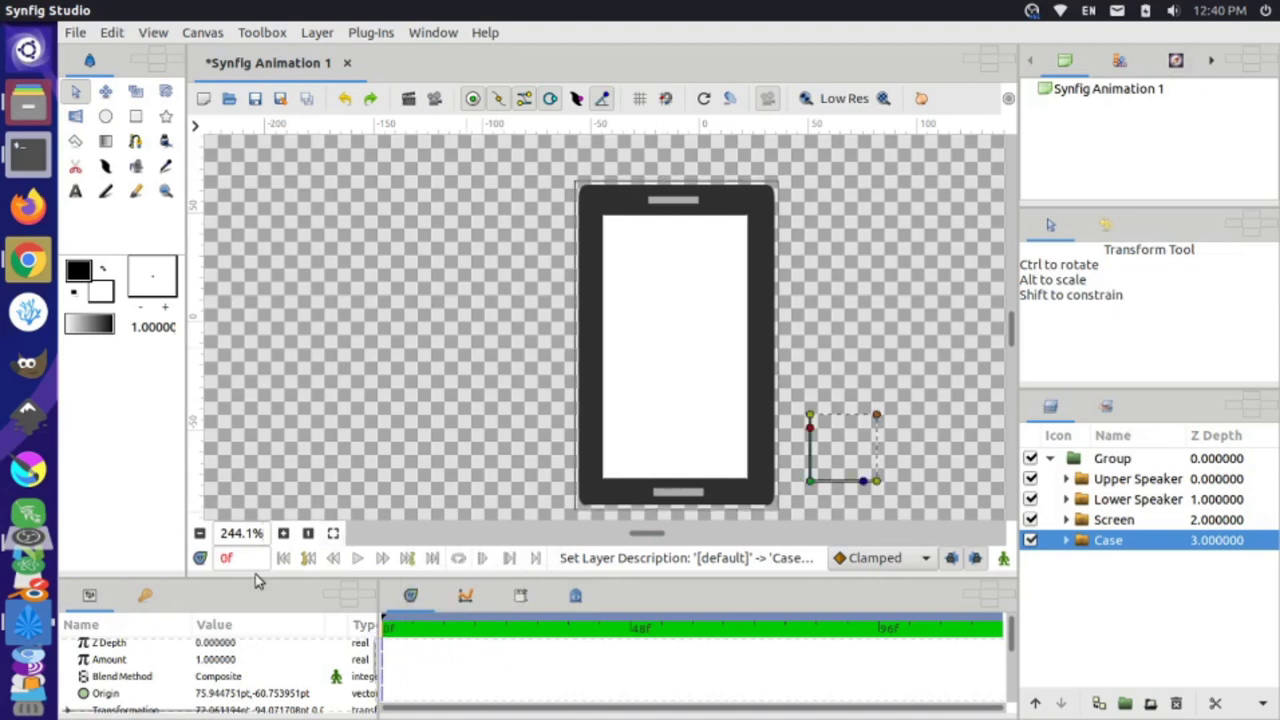
left_click(147, 597)
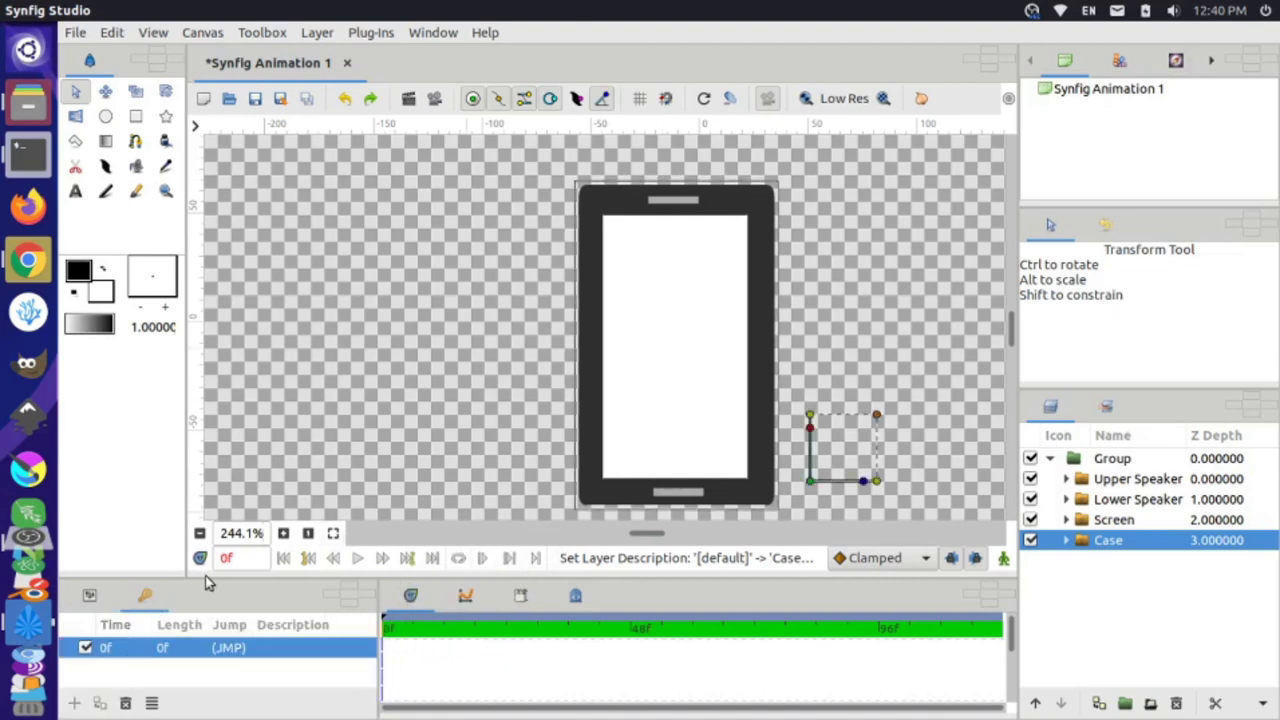
scroll(371, 443, "up", 1)
scroll(371, 443, "down", 2)
scroll(371, 443, "down", 2)
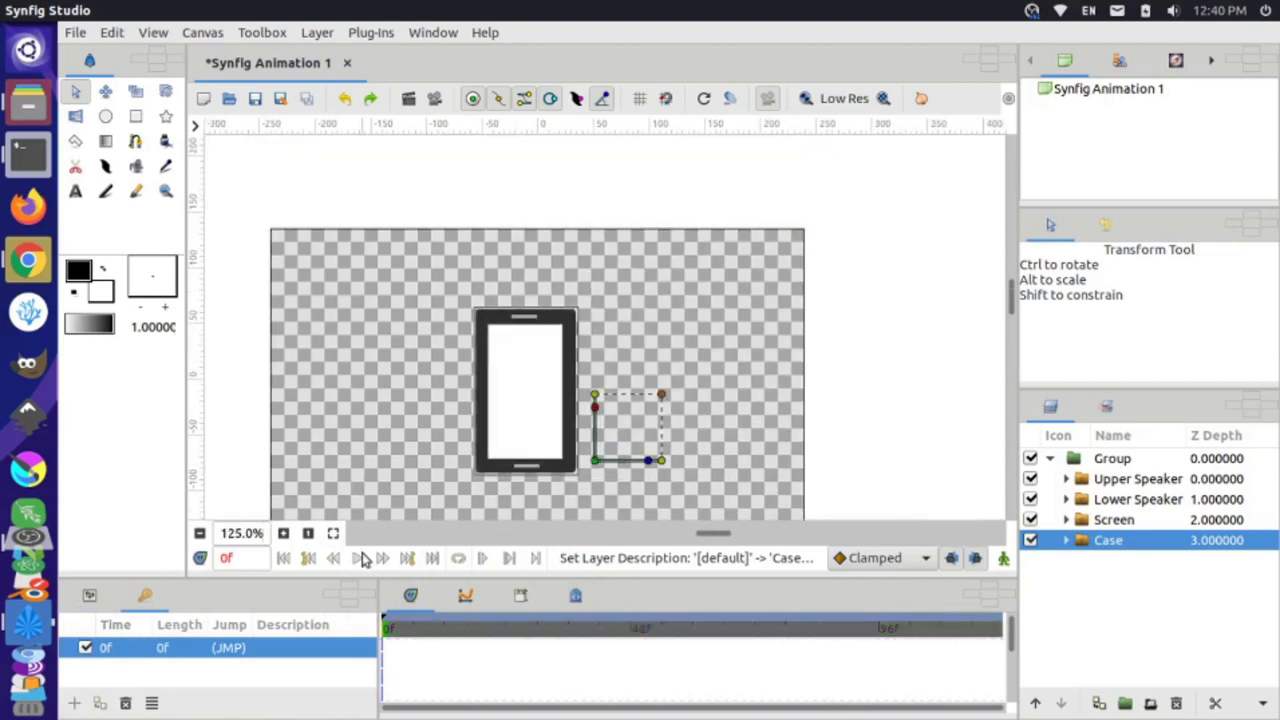
left_click_drag(370, 582, 364, 508)
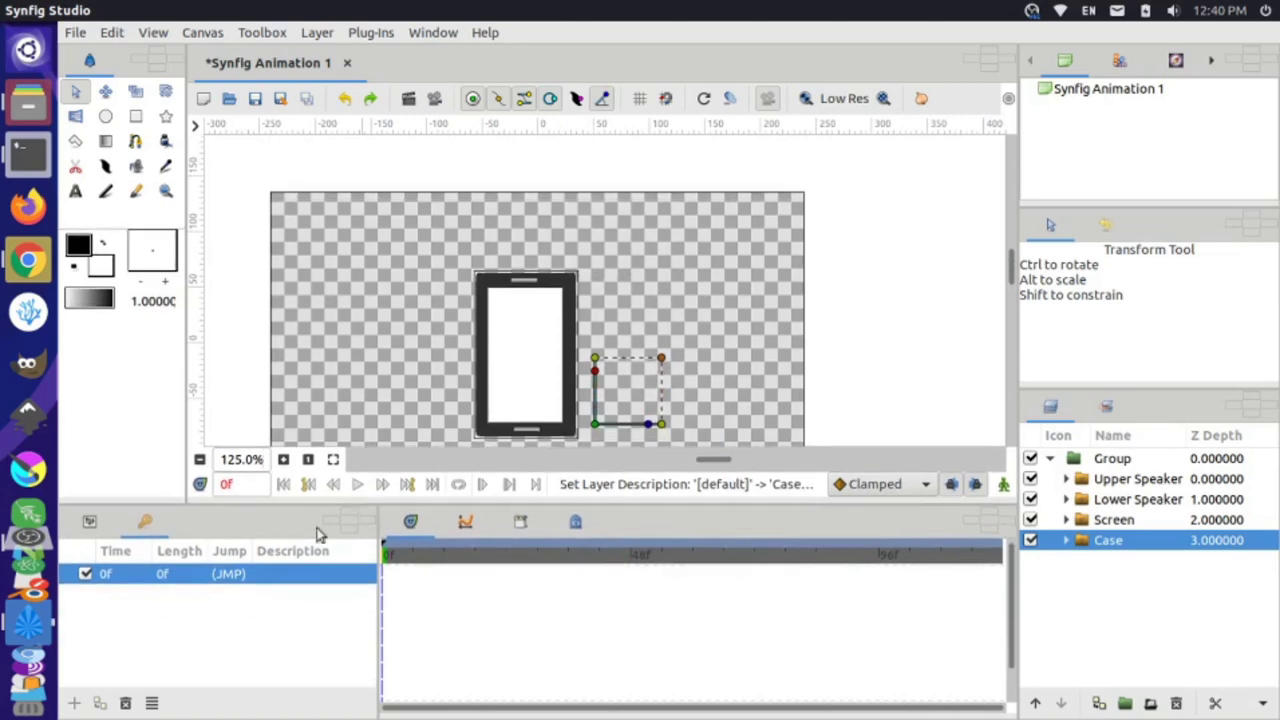
left_click(610, 556)
left_click(630, 557)
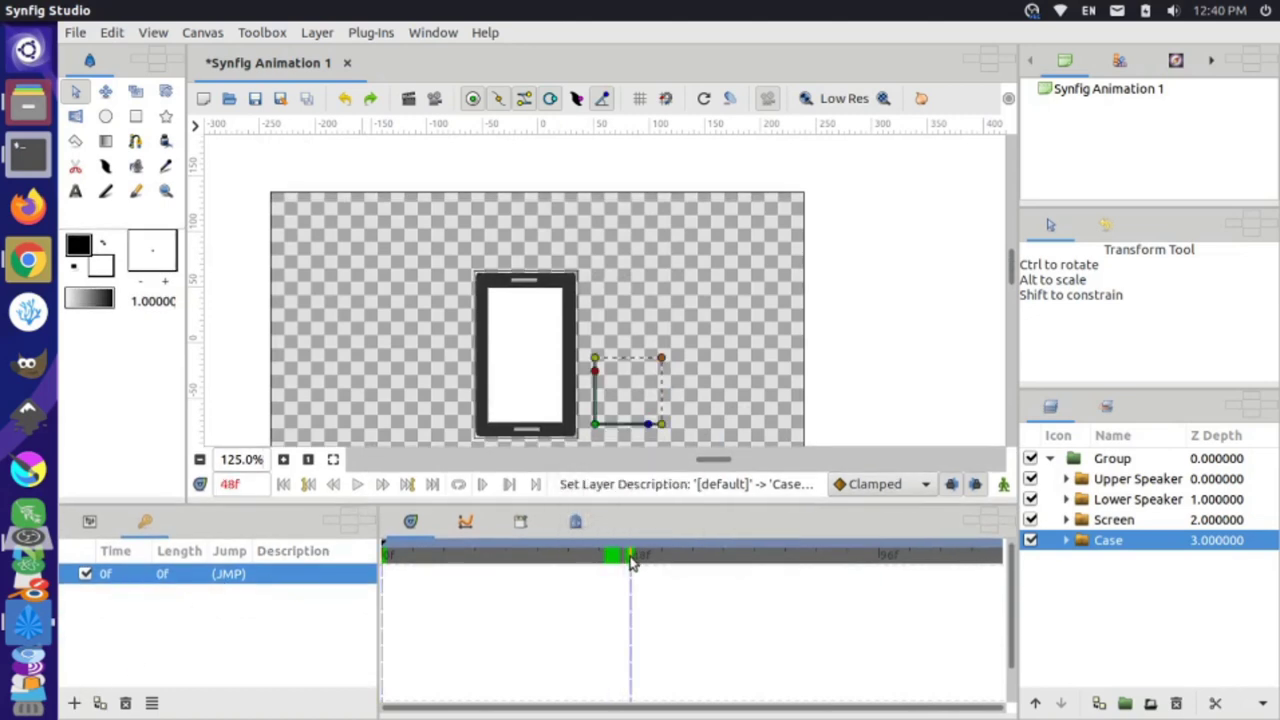
left_click(74, 704)
- Return to the 0f keyframe and move the whole phone group slightly right and down to centre it horizontally on the canvas
left_click(228, 596)
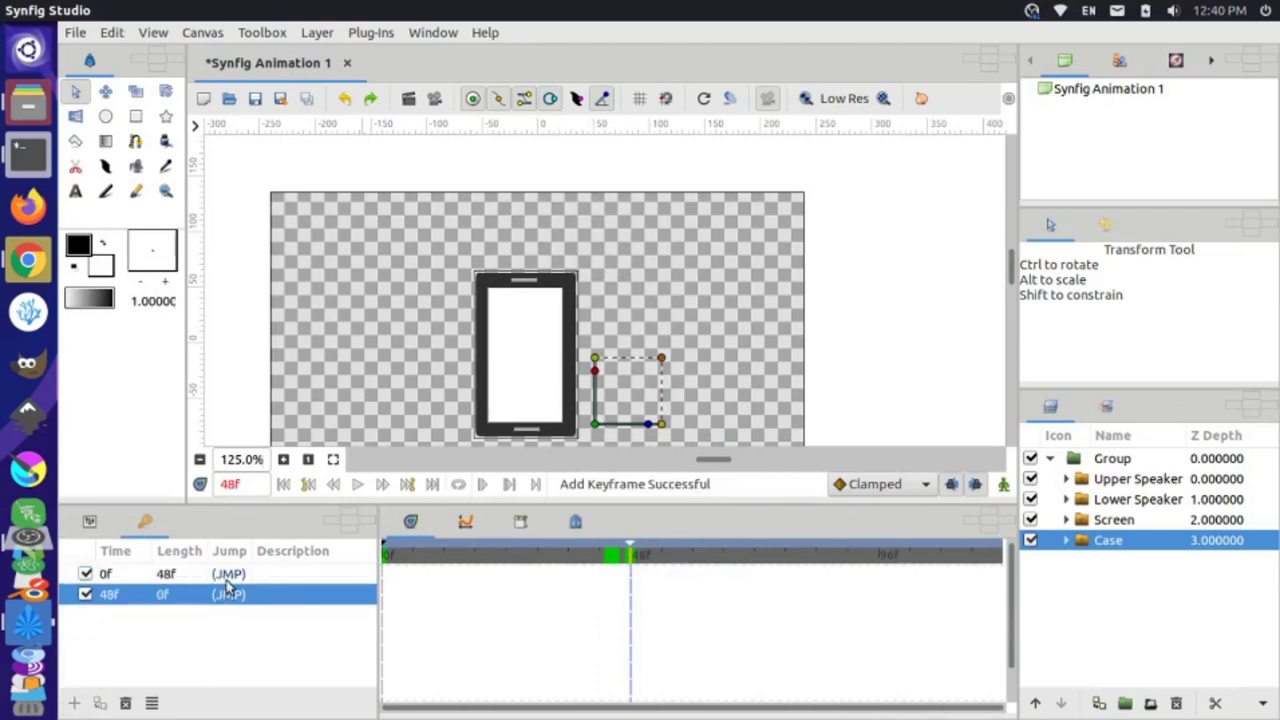
left_click(228, 574)
left_click(229, 594)
left_click(229, 574)
scroll(784, 291, "down", 3)
scroll(784, 291, "left", 1)
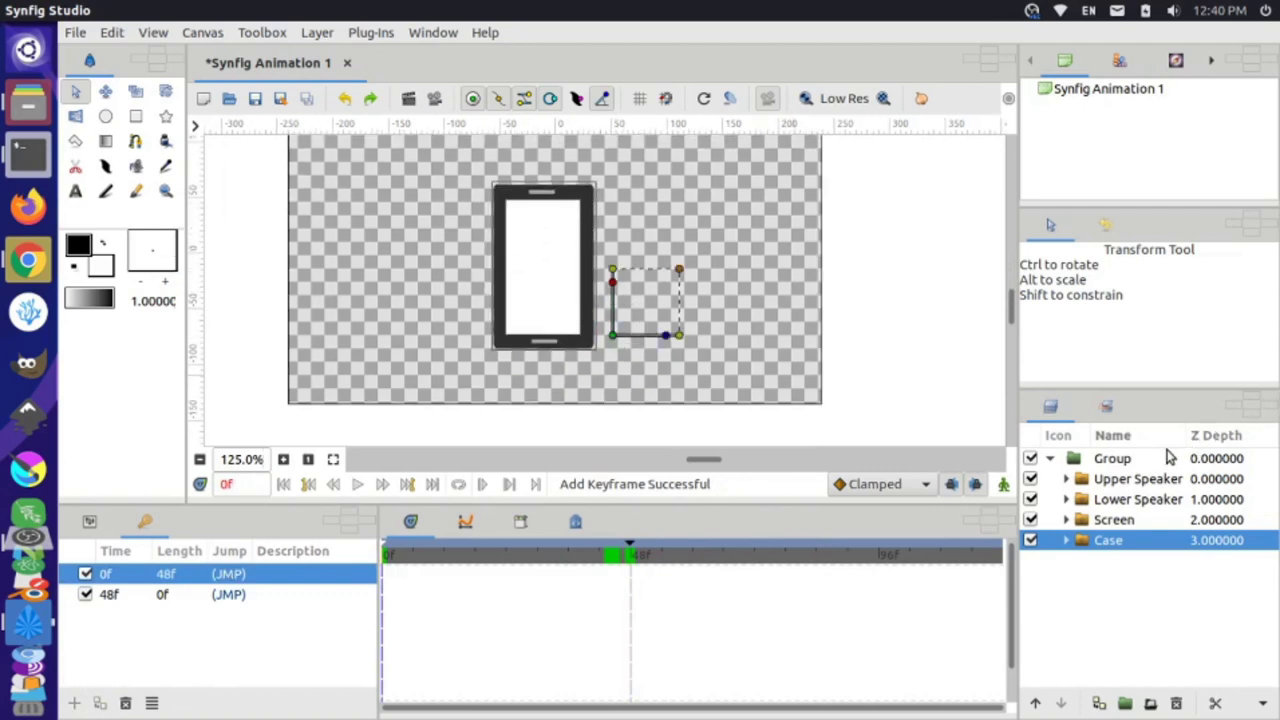
left_click(1135, 458)
left_click_drag(511, 330, 528, 352)
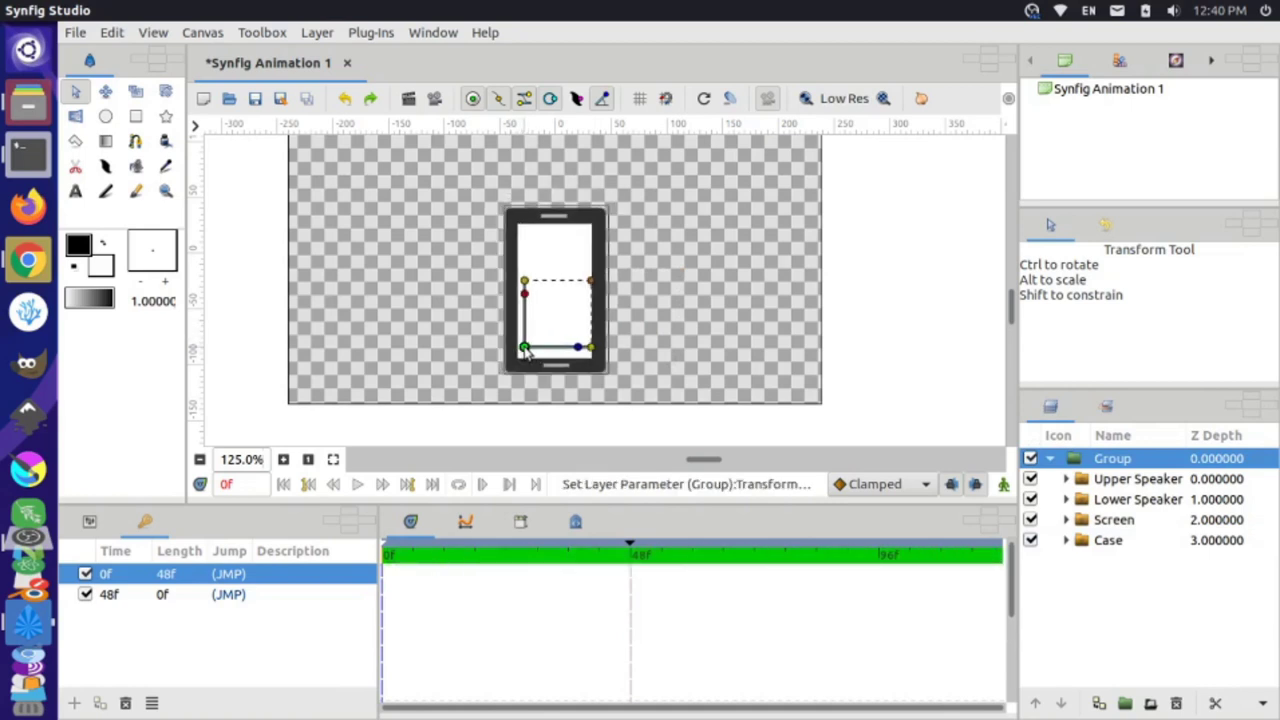
left_click(1050, 460)
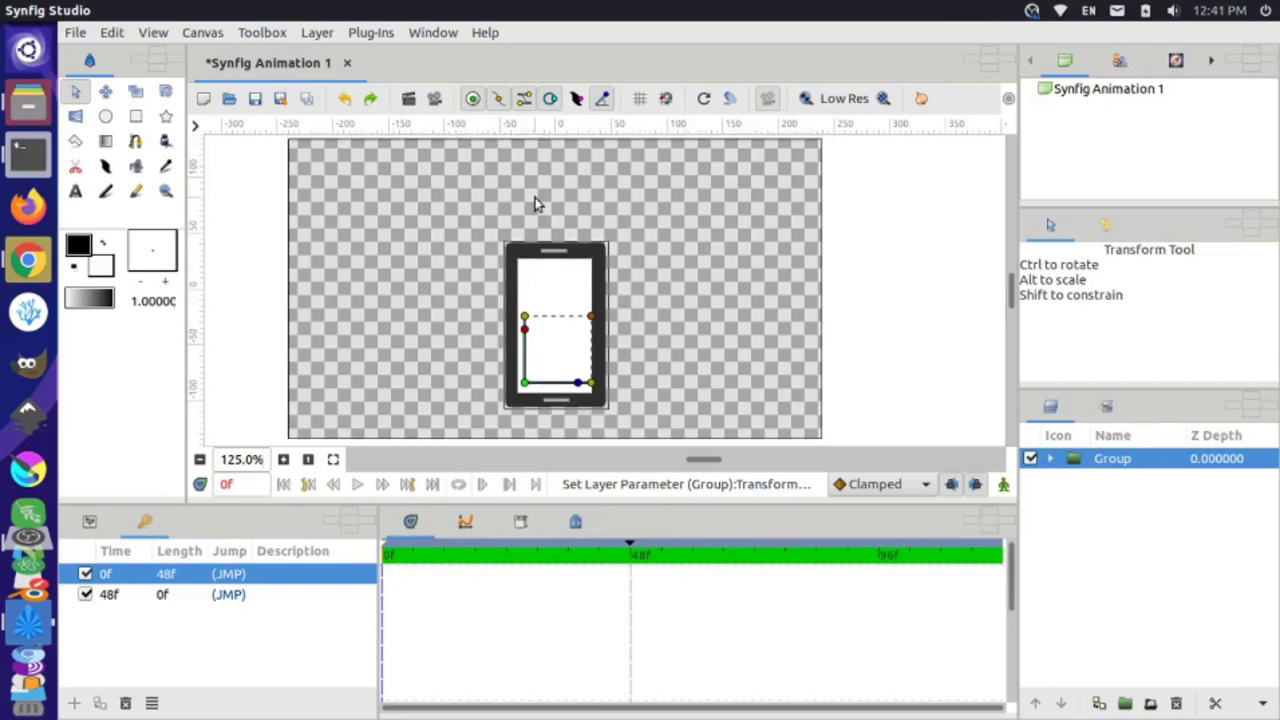
- Turn on animate editing mode and, at the 48f keyframe, stretch and reposition the phone group into a wide landscape tablet inside the canvas
left_click(1003, 485)
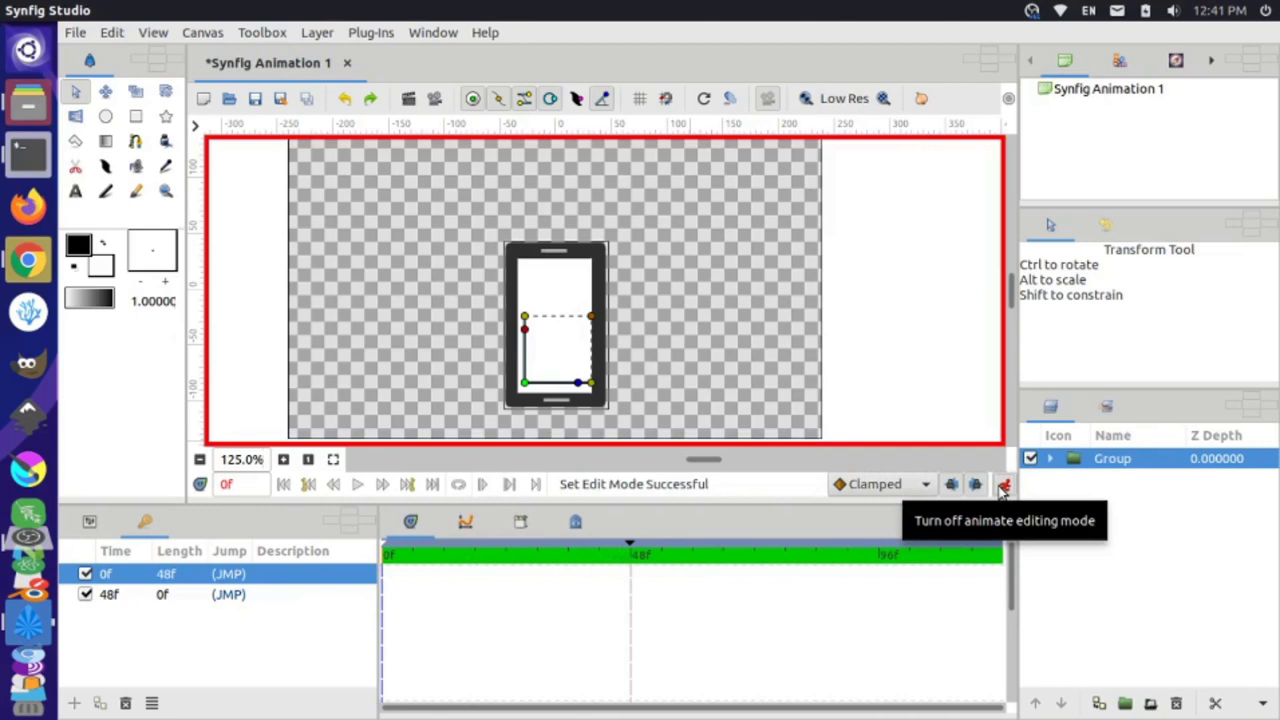
left_click(232, 596)
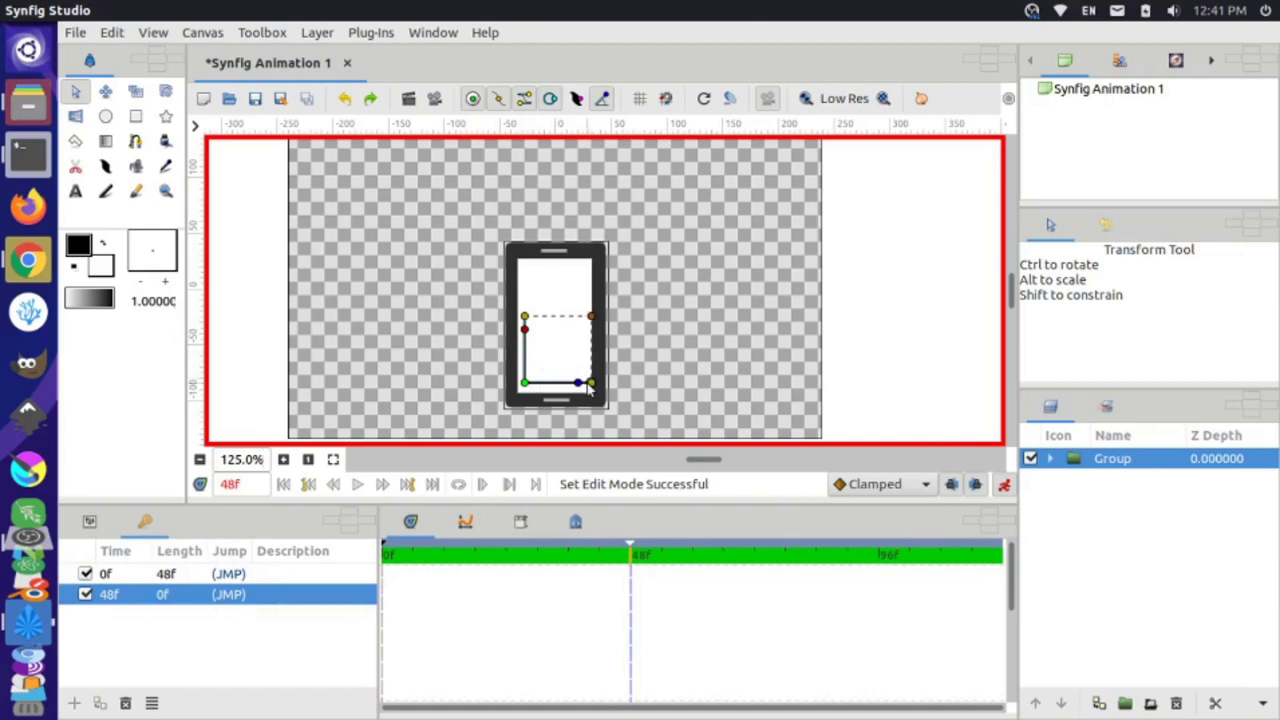
left_click_drag(590, 386, 658, 388)
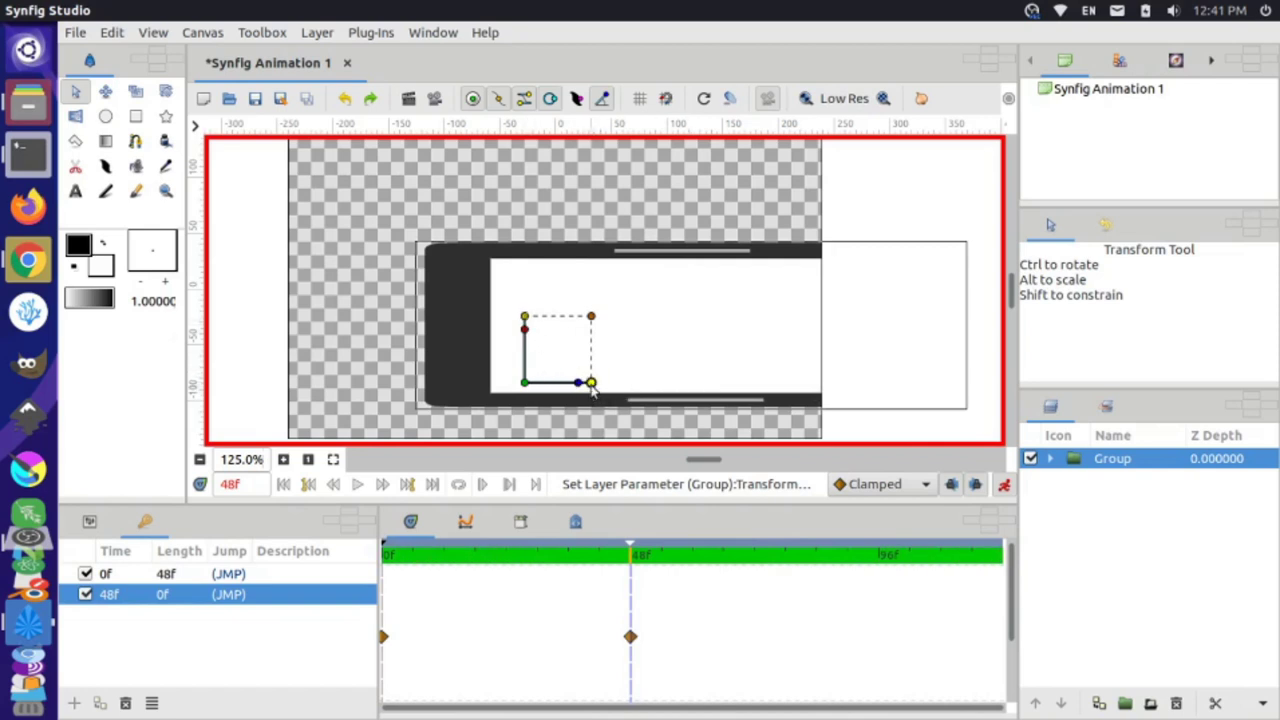
left_click_drag(590, 384, 583, 382)
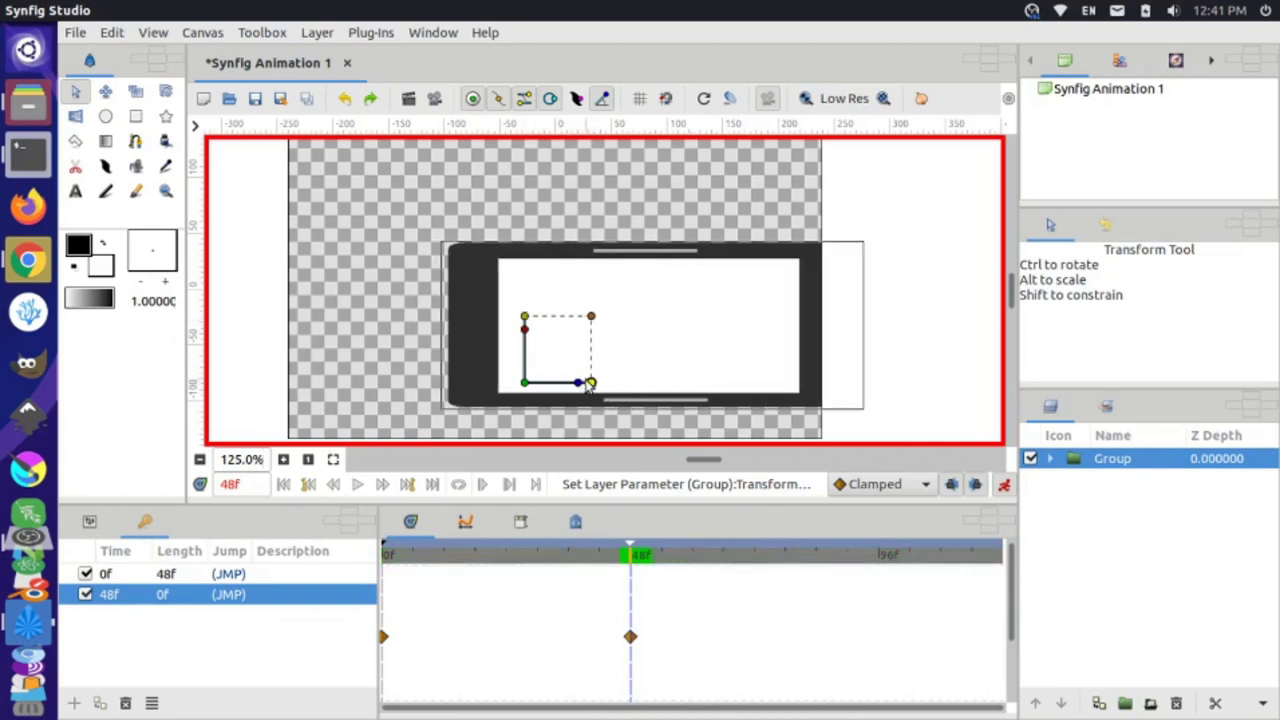
left_click_drag(537, 390, 422, 324)
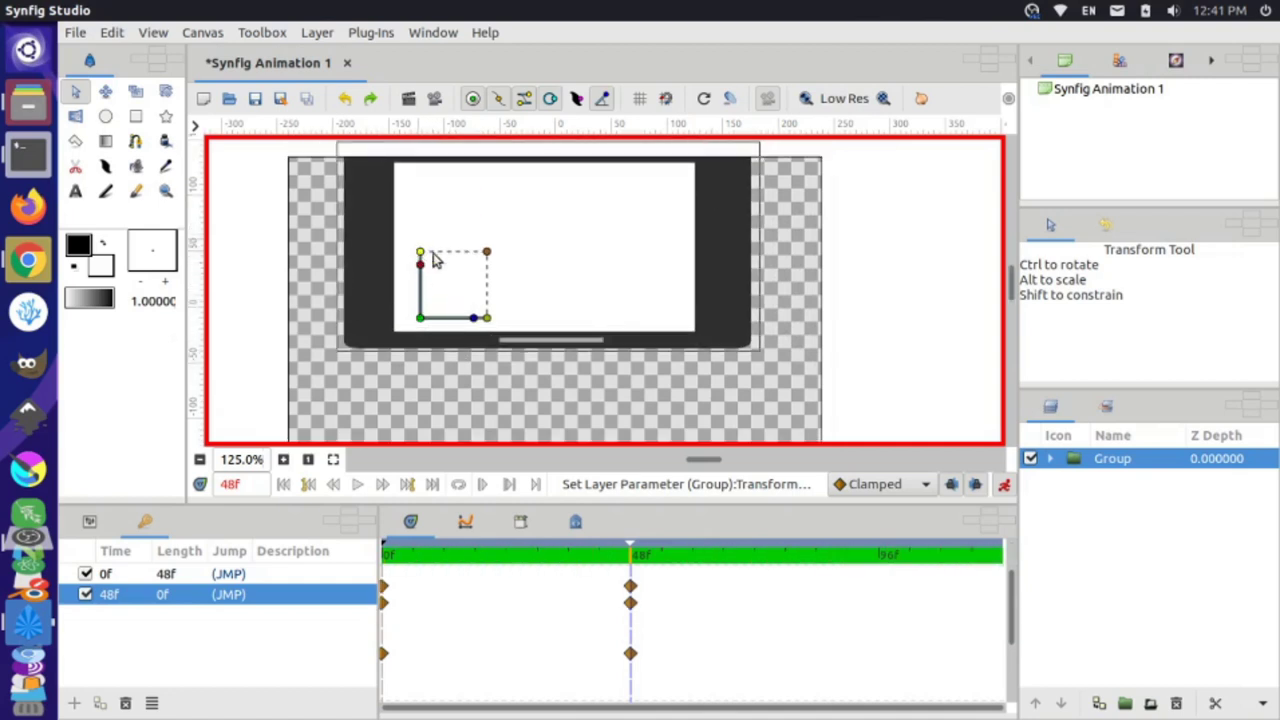
left_click_drag(422, 314, 421, 348)
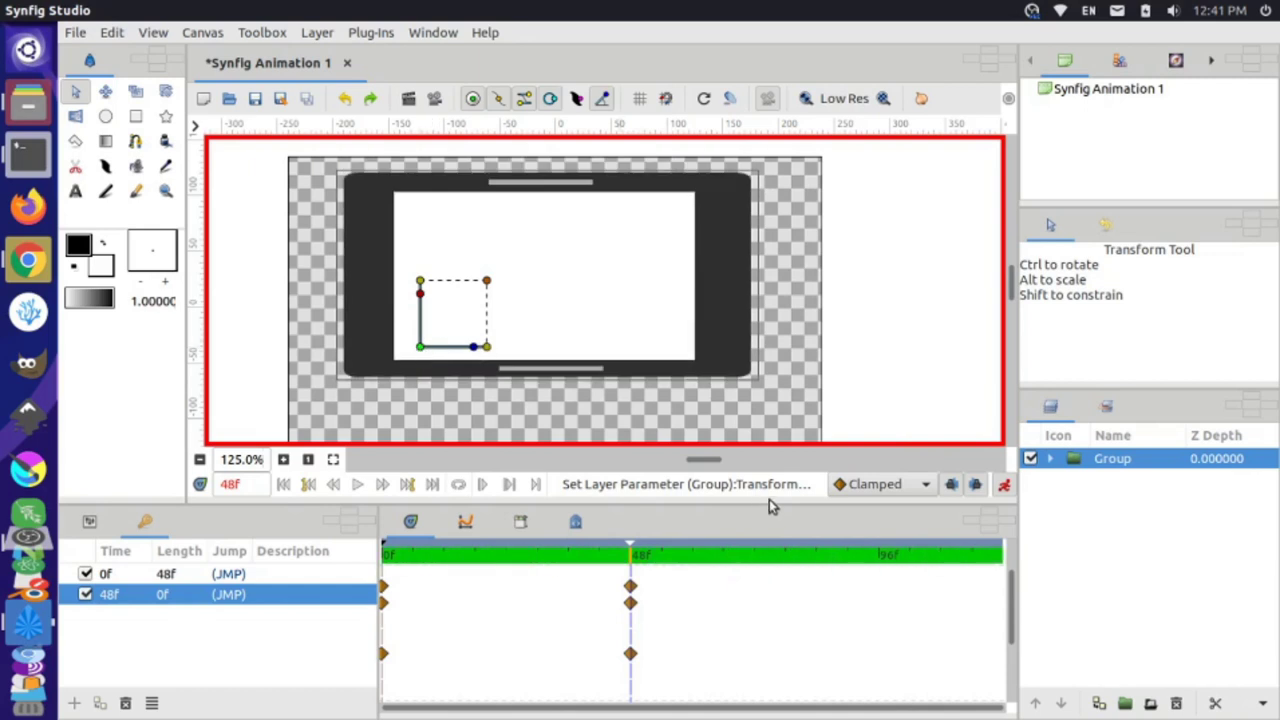
- At frame 48, widen the Screen switch and centre it in the case so that the side bezels become thin
left_click(1050, 460)
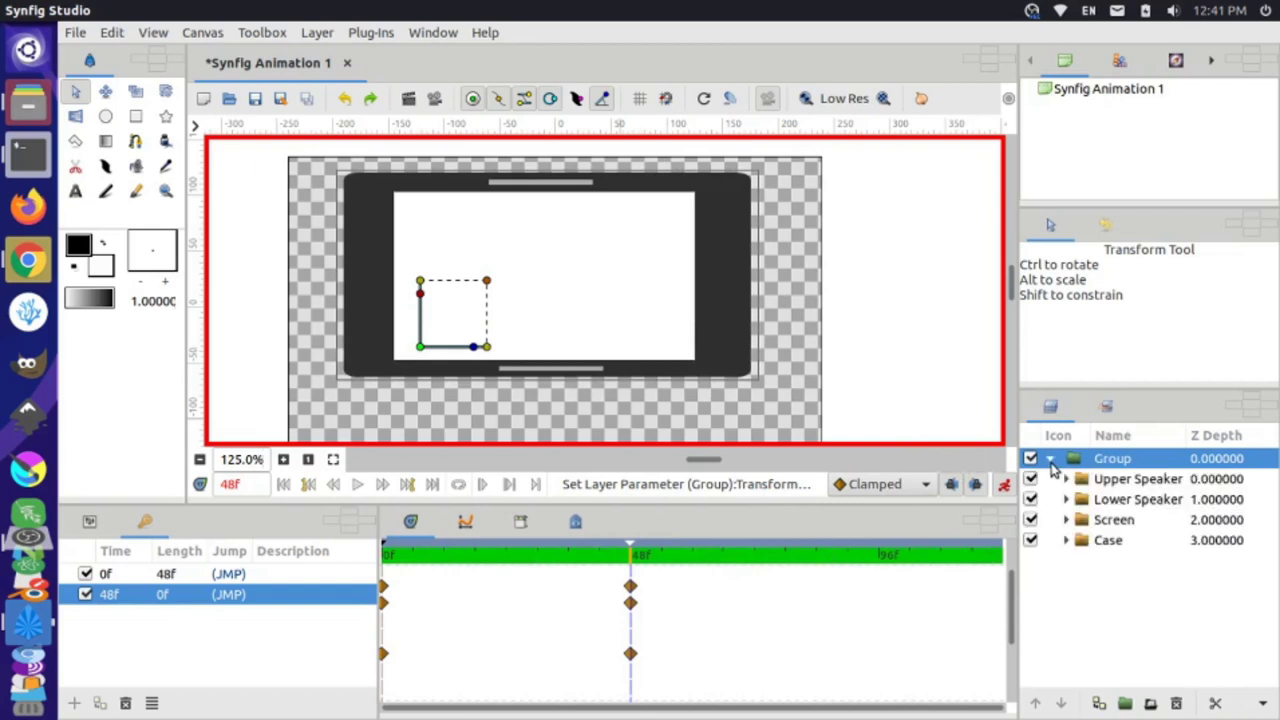
left_click(1107, 524)
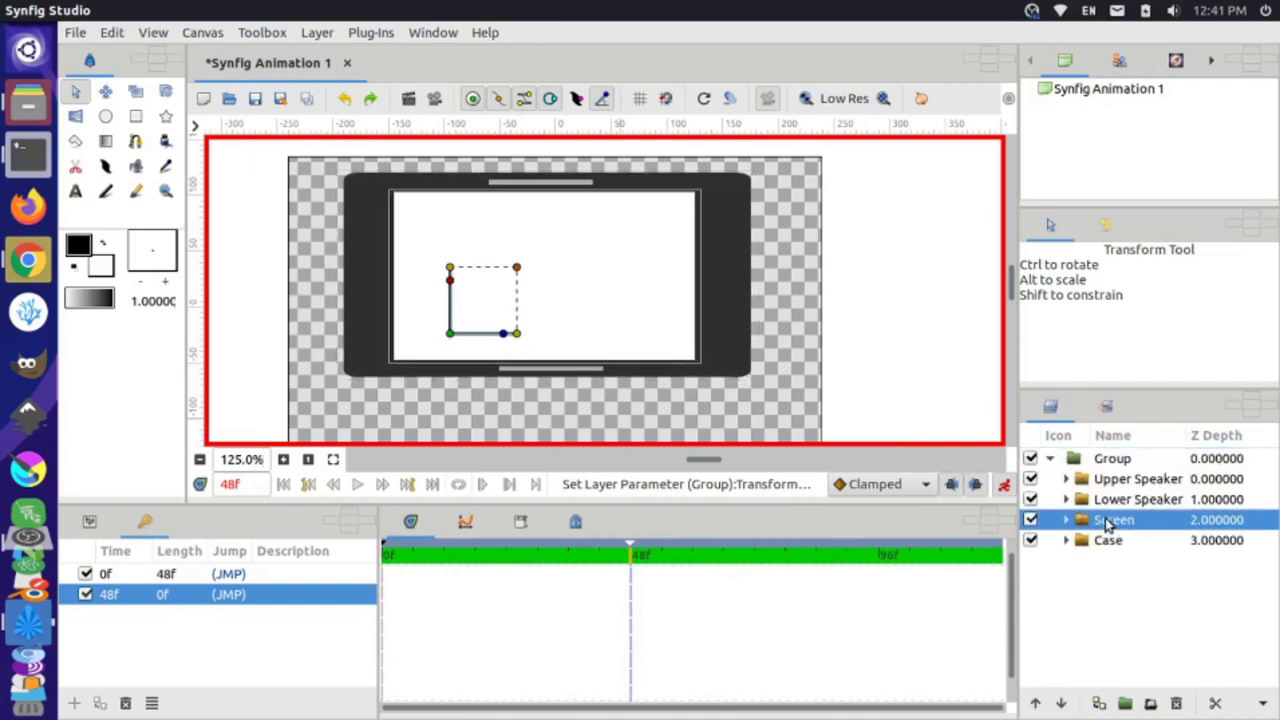
left_click_drag(517, 334, 528, 341)
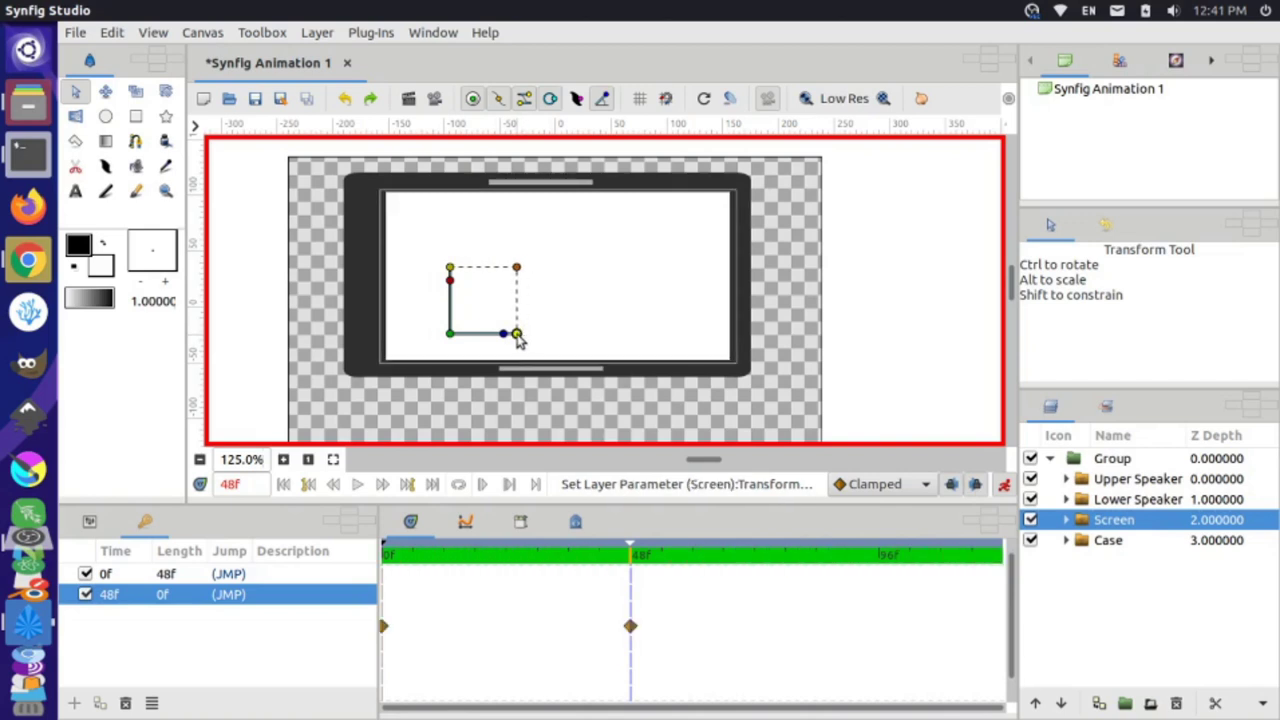
left_click_drag(449, 333, 437, 341)
left_click_drag(433, 333, 488, 331)
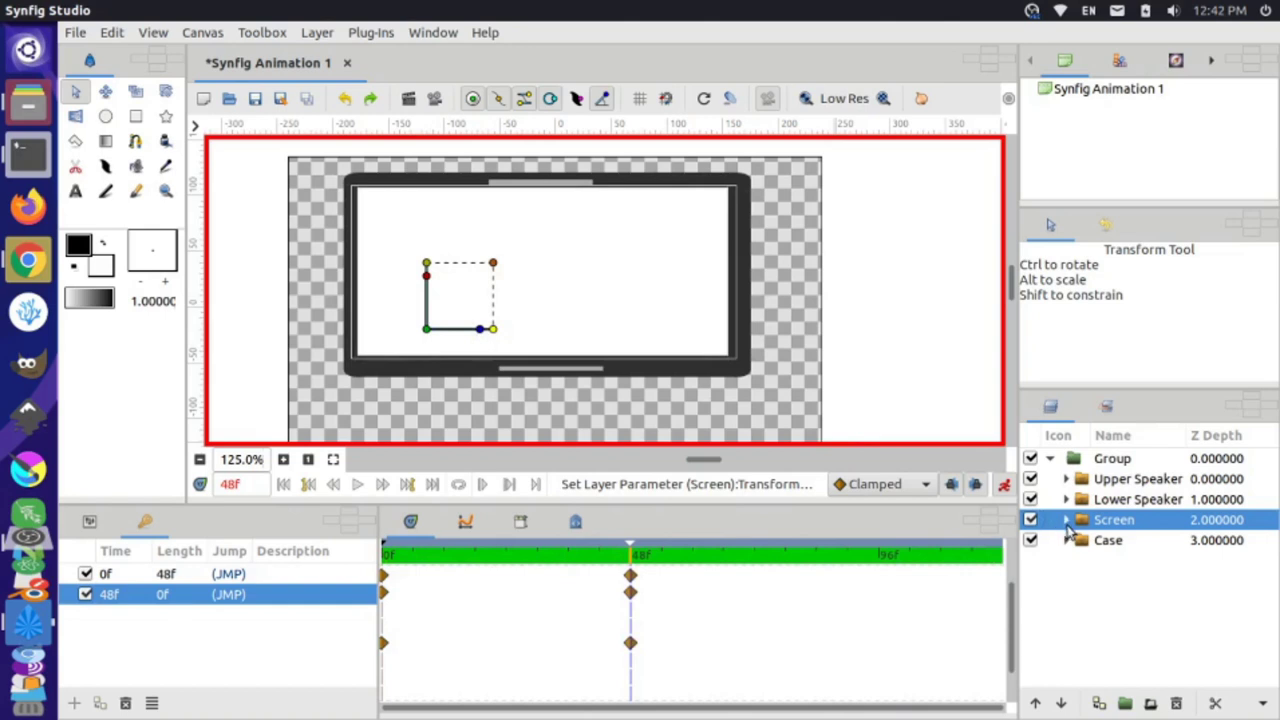
left_click(90, 522)
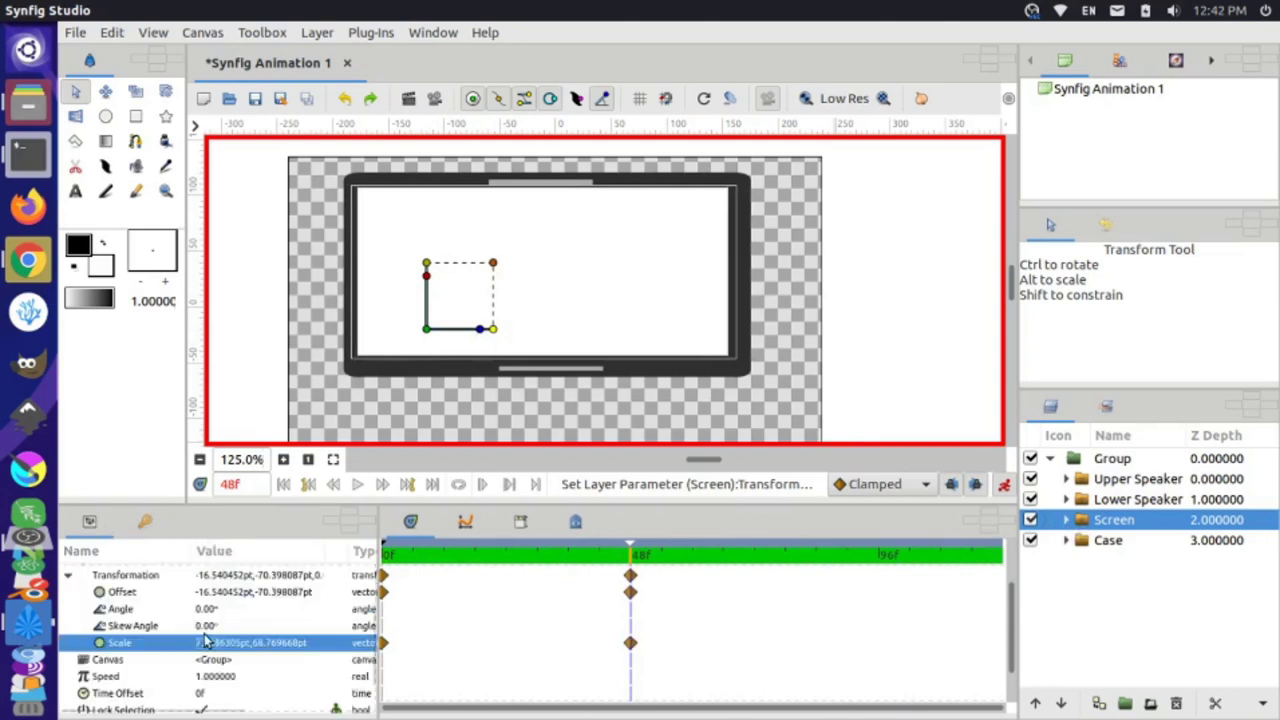
scroll(186, 676, "down", 1)
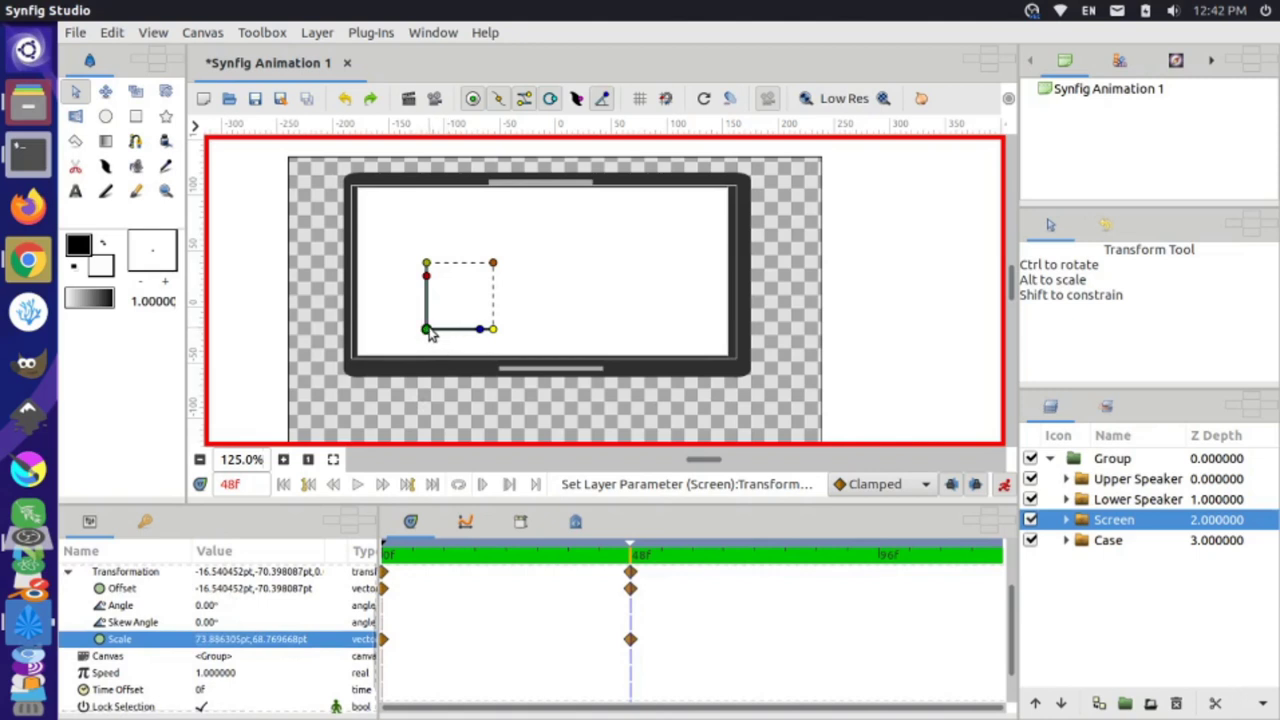
left_click_drag(429, 334, 431, 338)
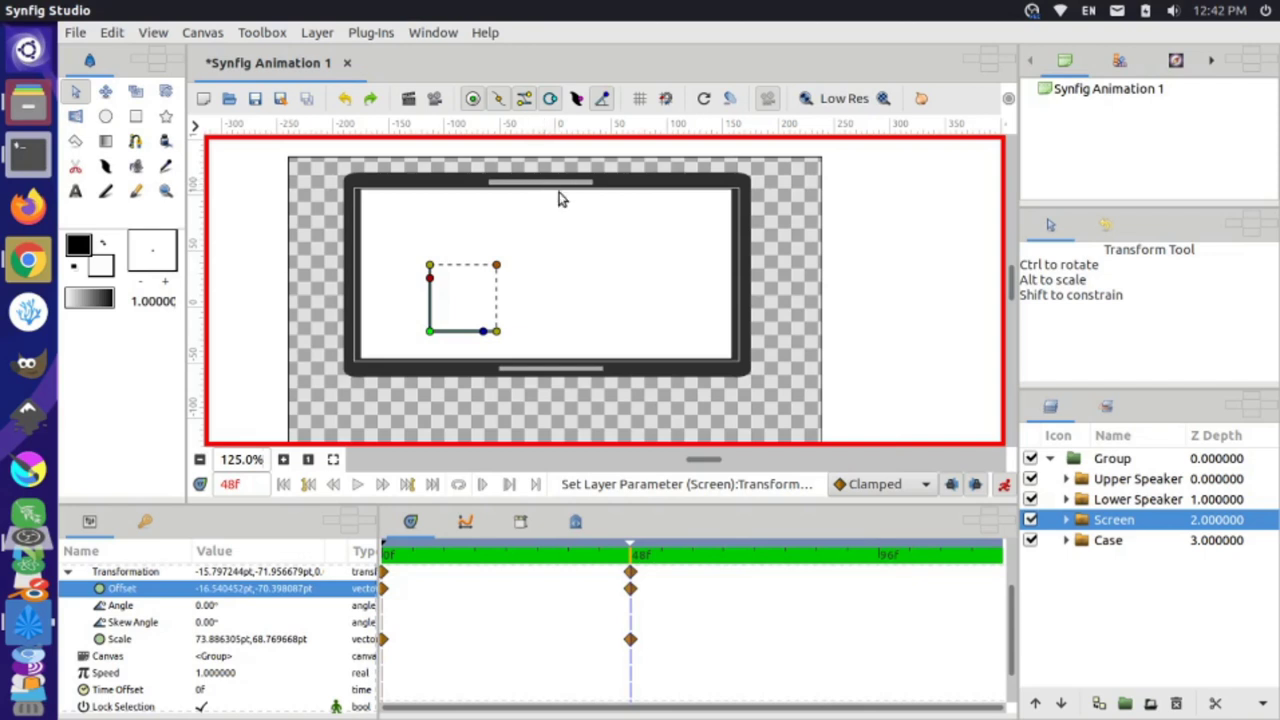
- At frame 48, shrink the Upper Speaker to a short bar and centre it in the tablet's upper bezel
scroll(556, 449, "down", 2)
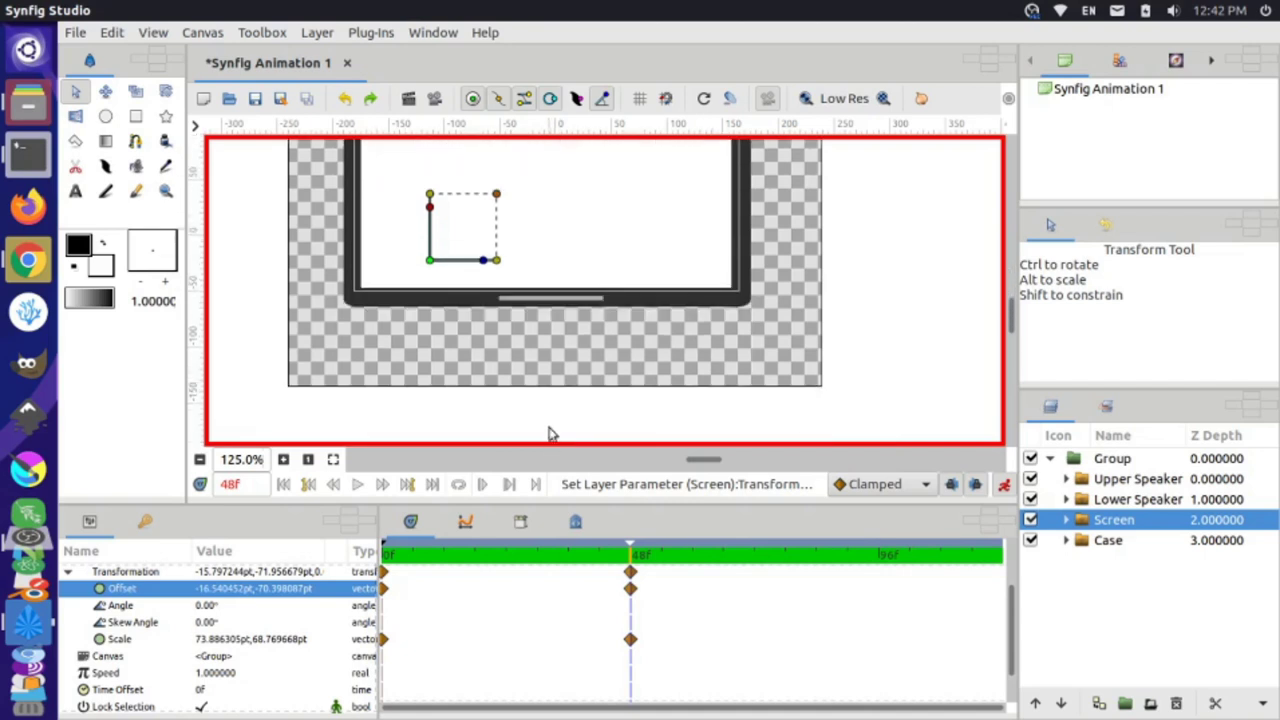
scroll(557, 350, "up", 2)
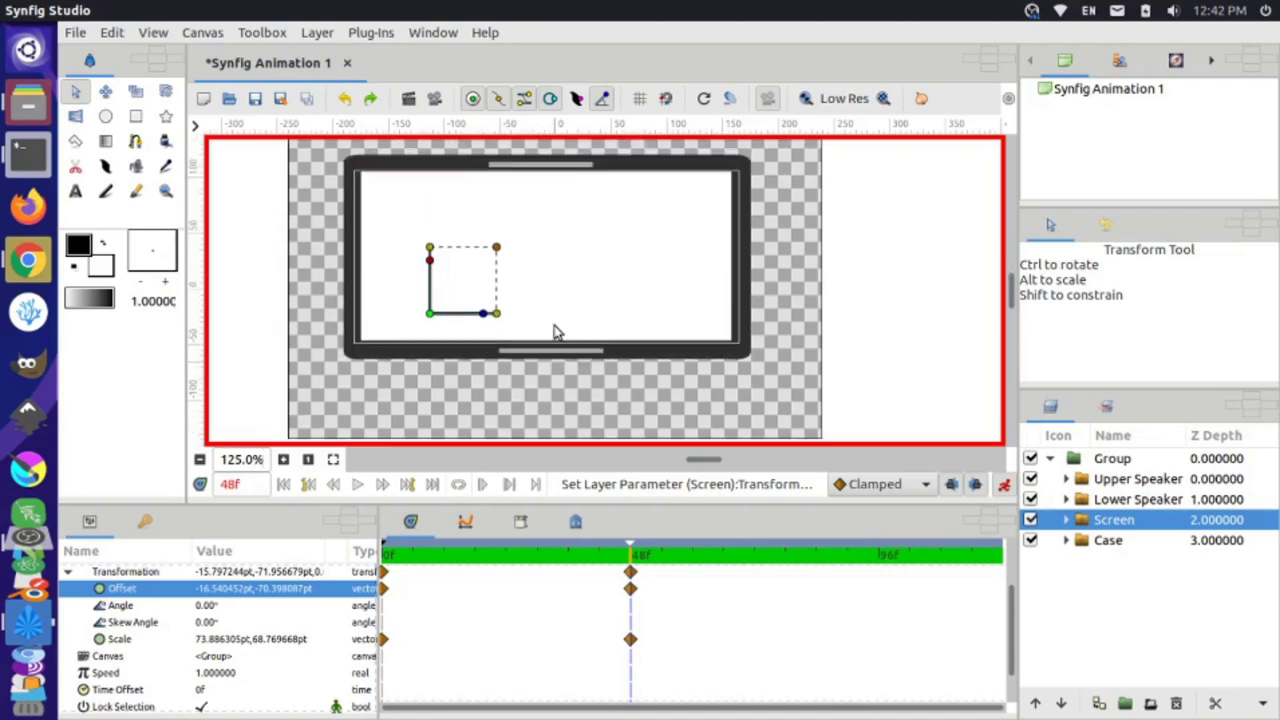
left_click(545, 188)
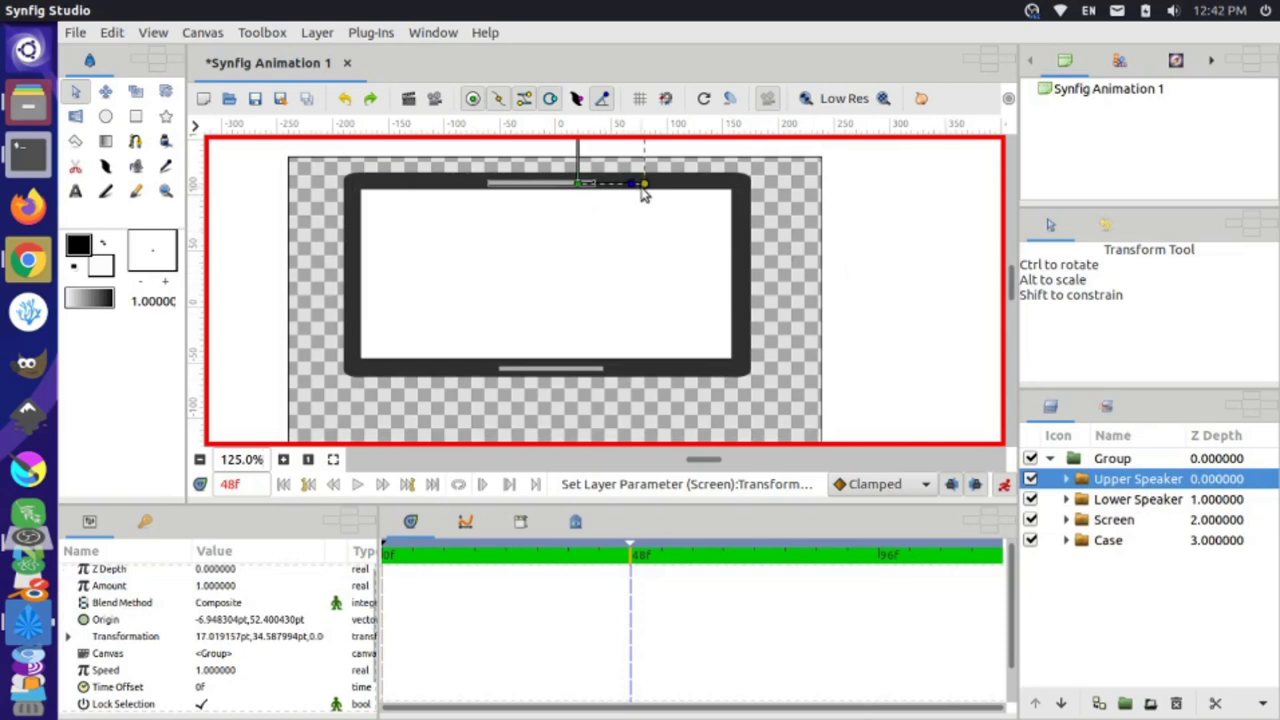
left_click_drag(645, 186, 554, 188)
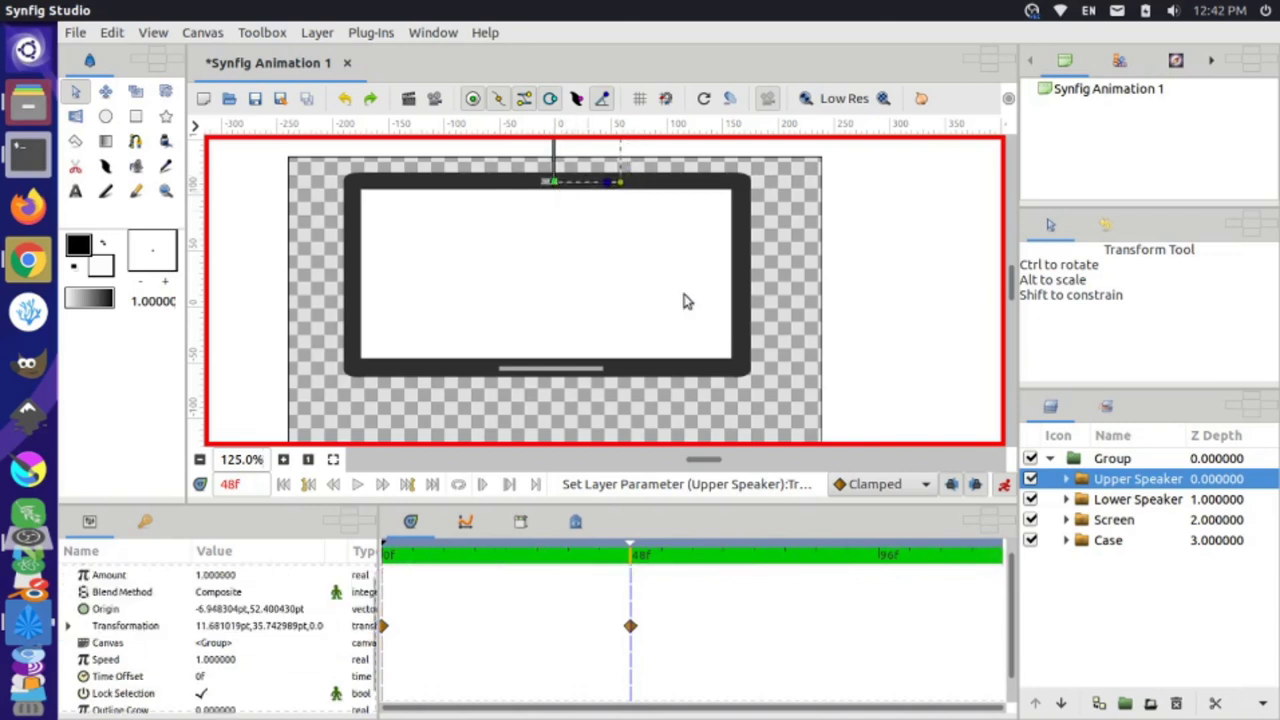
left_click(839, 354)
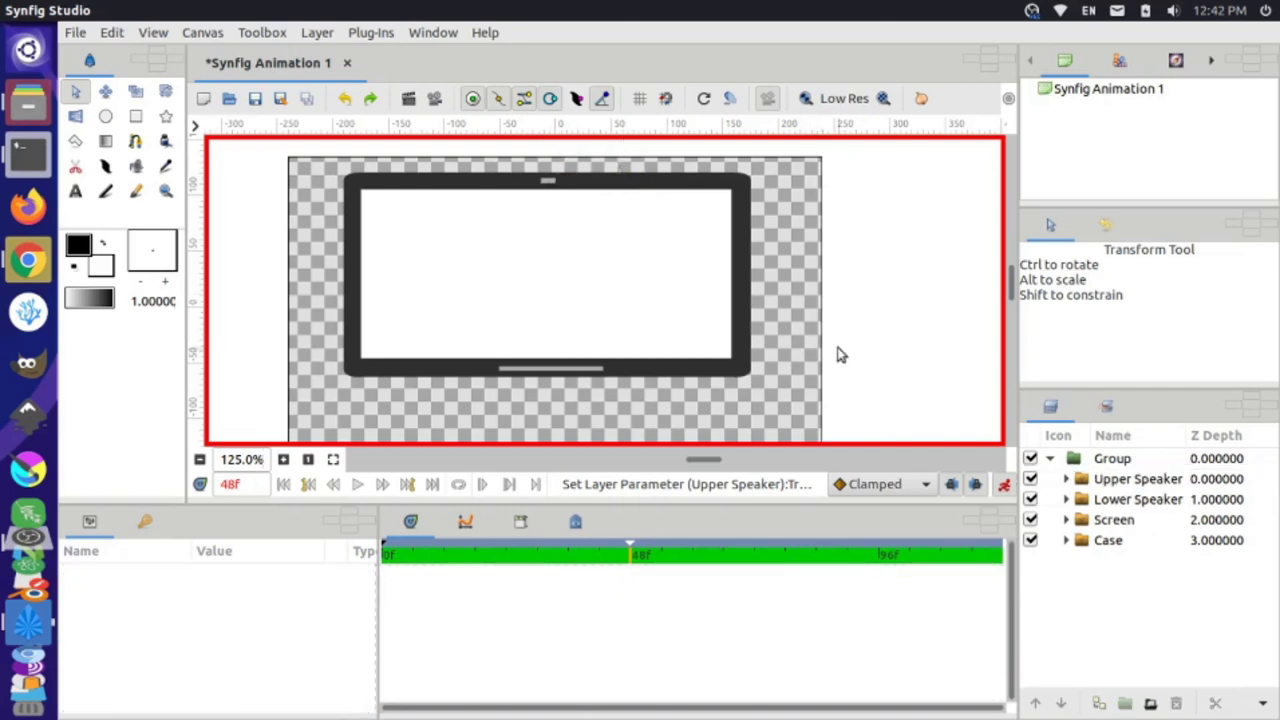
- At frame 48, lower the Z Depth of the rectangle inside the Lower Speaker group to about -2.05
left_click(1130, 502)
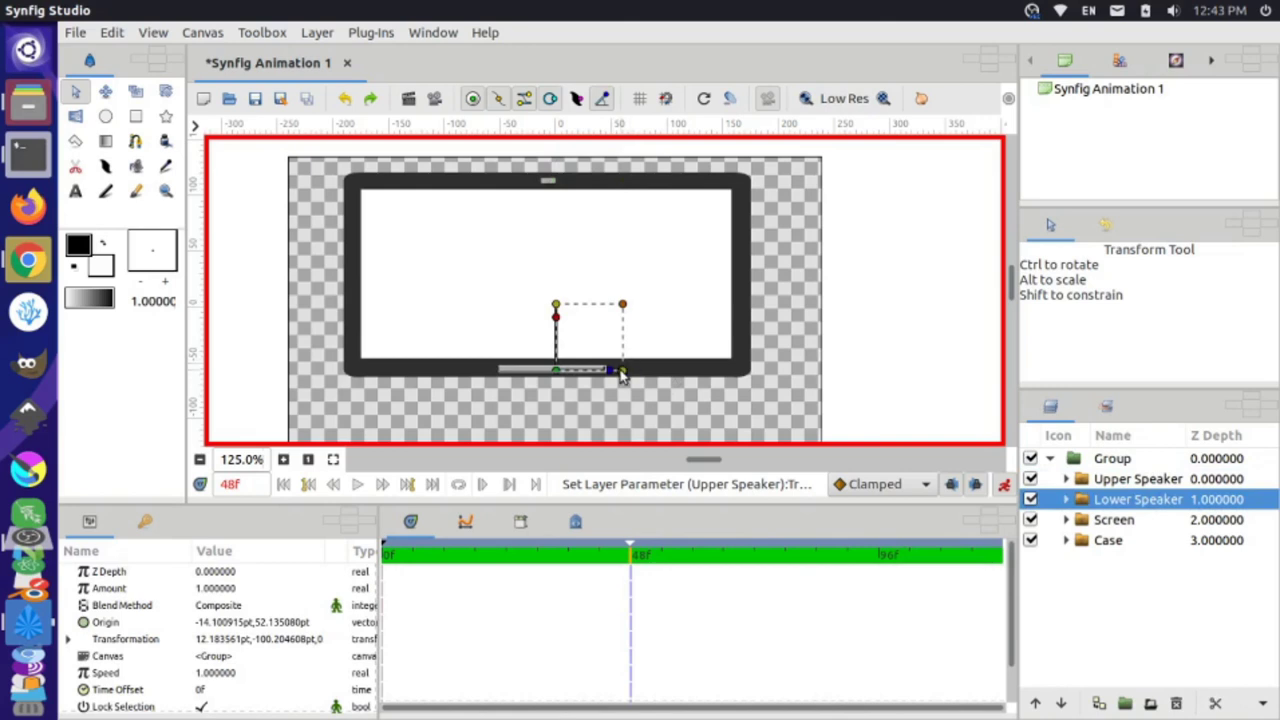
left_click(1066, 499)
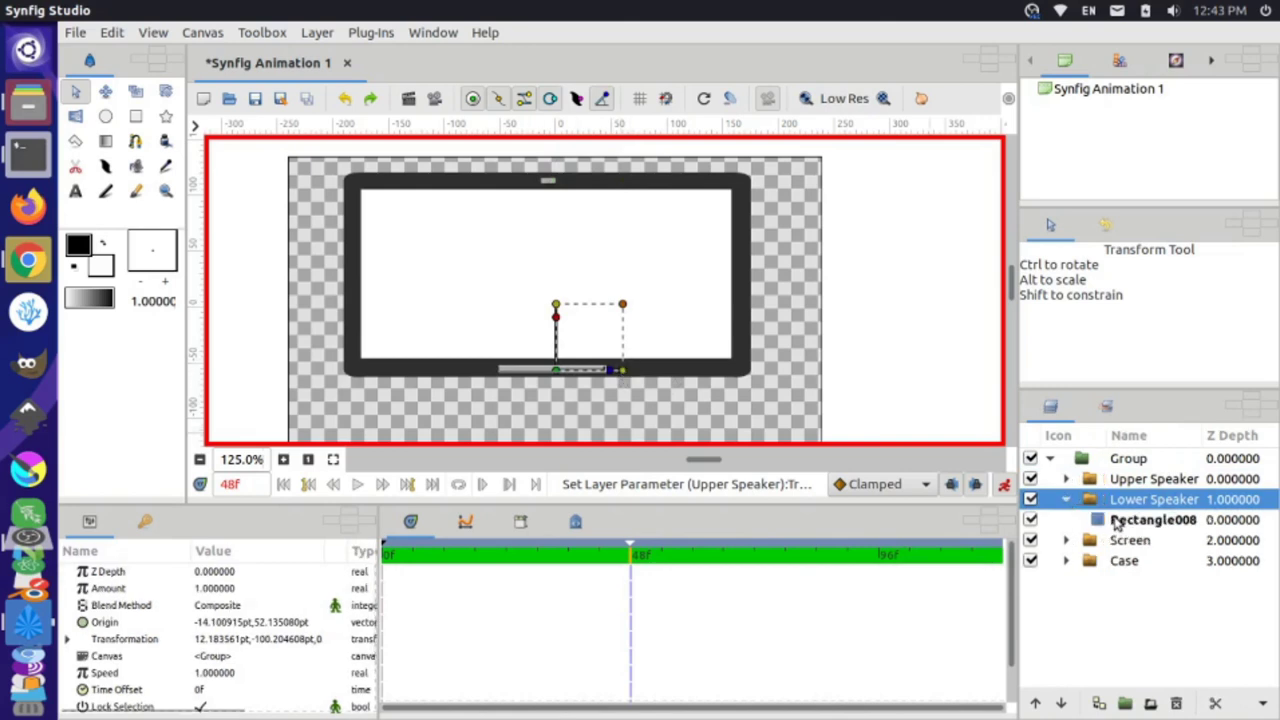
left_click(1117, 522)
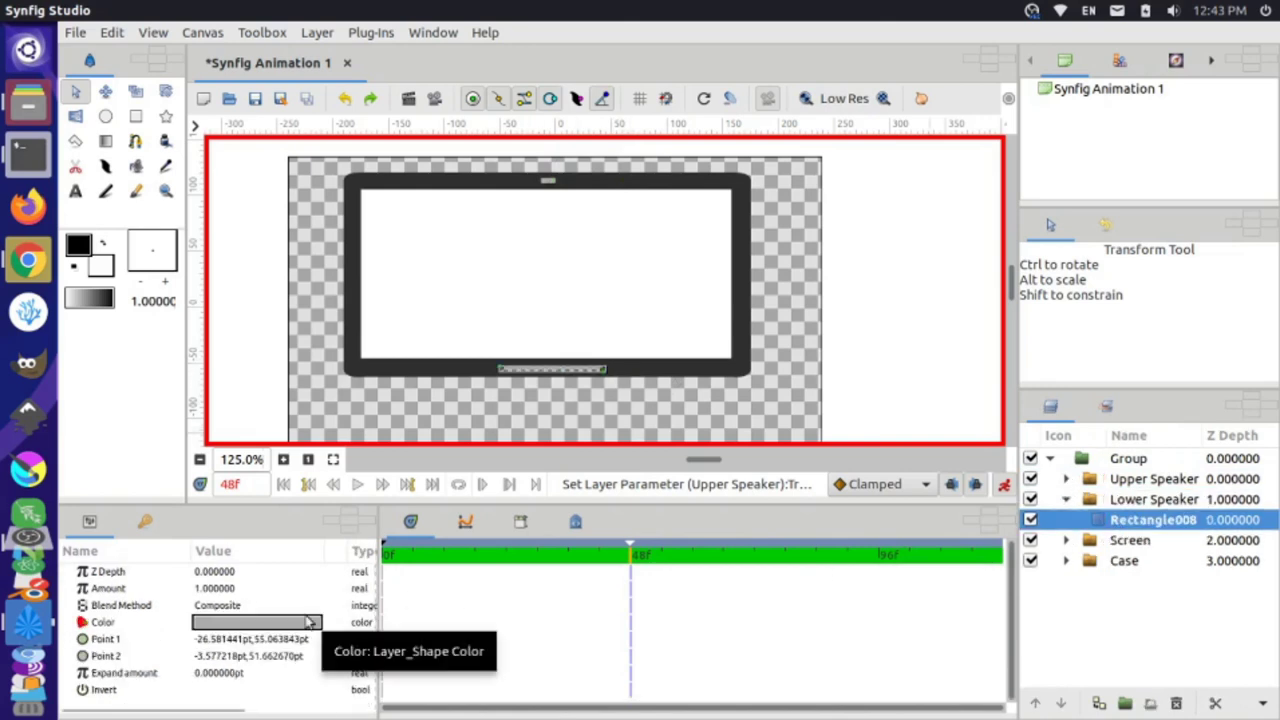
left_click(205, 578)
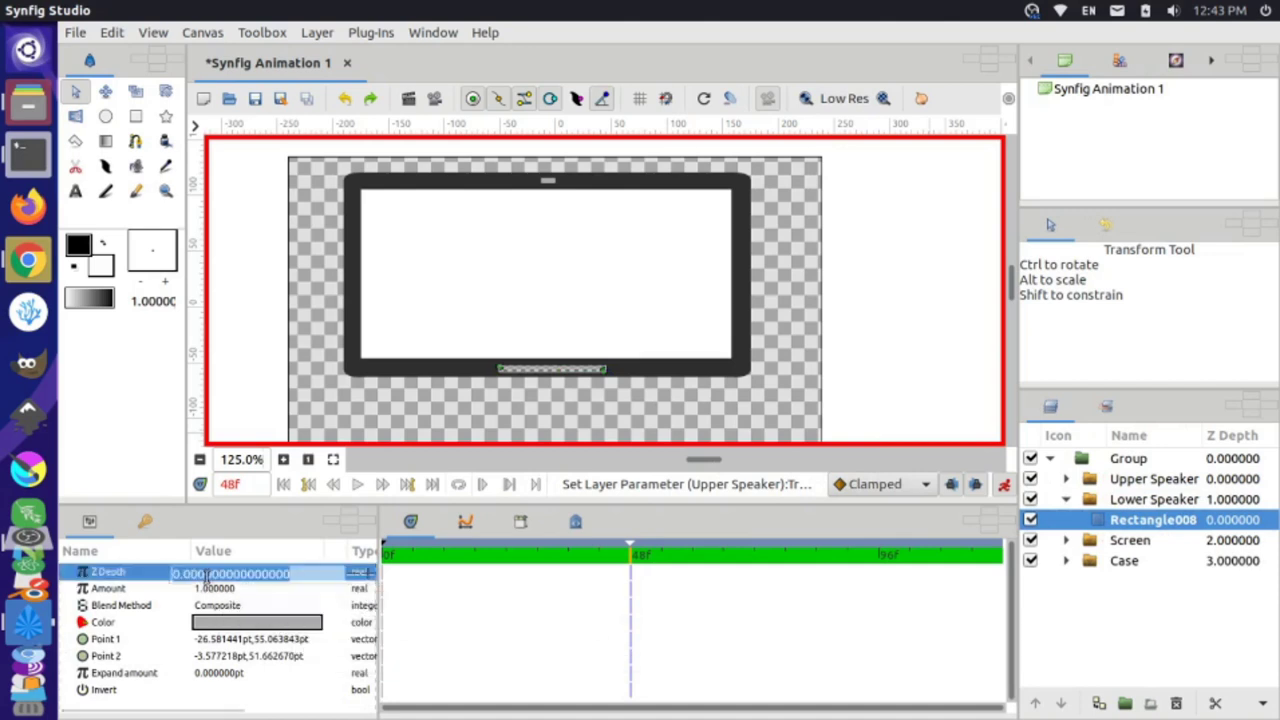
left_click(355, 578)
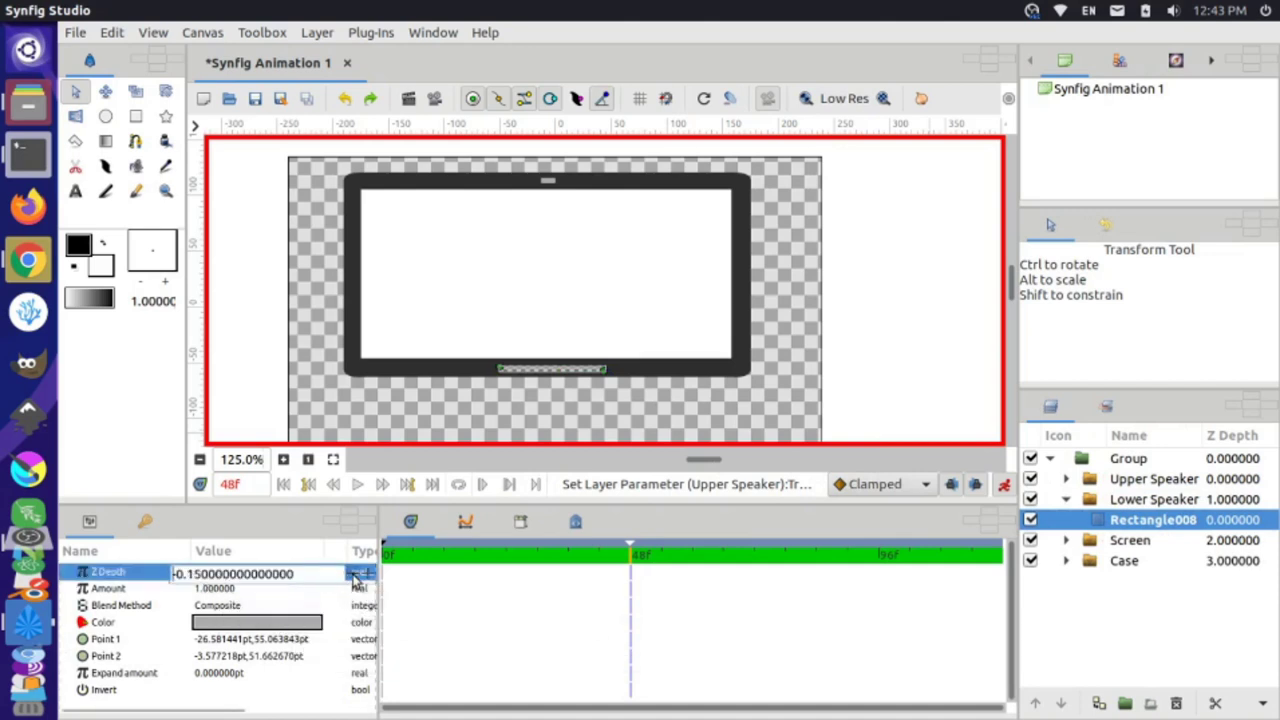
left_click_drag(355, 578, 355, 578)
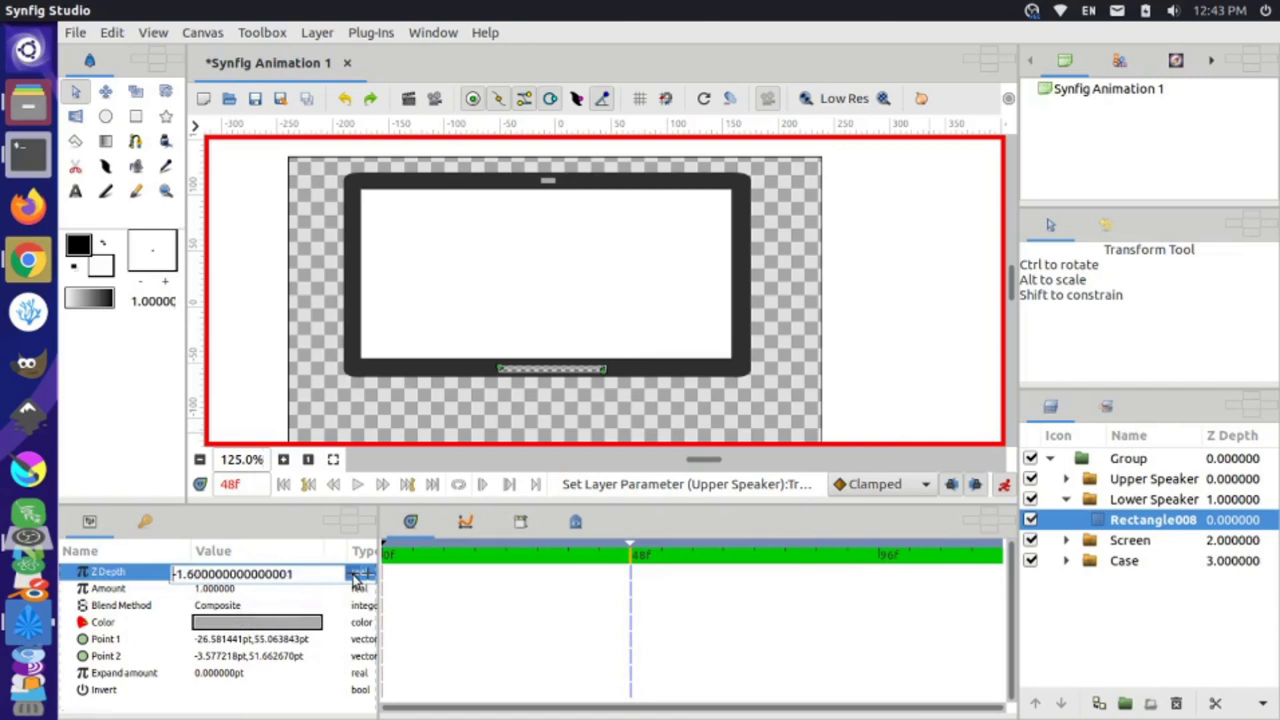
left_click(271, 592)
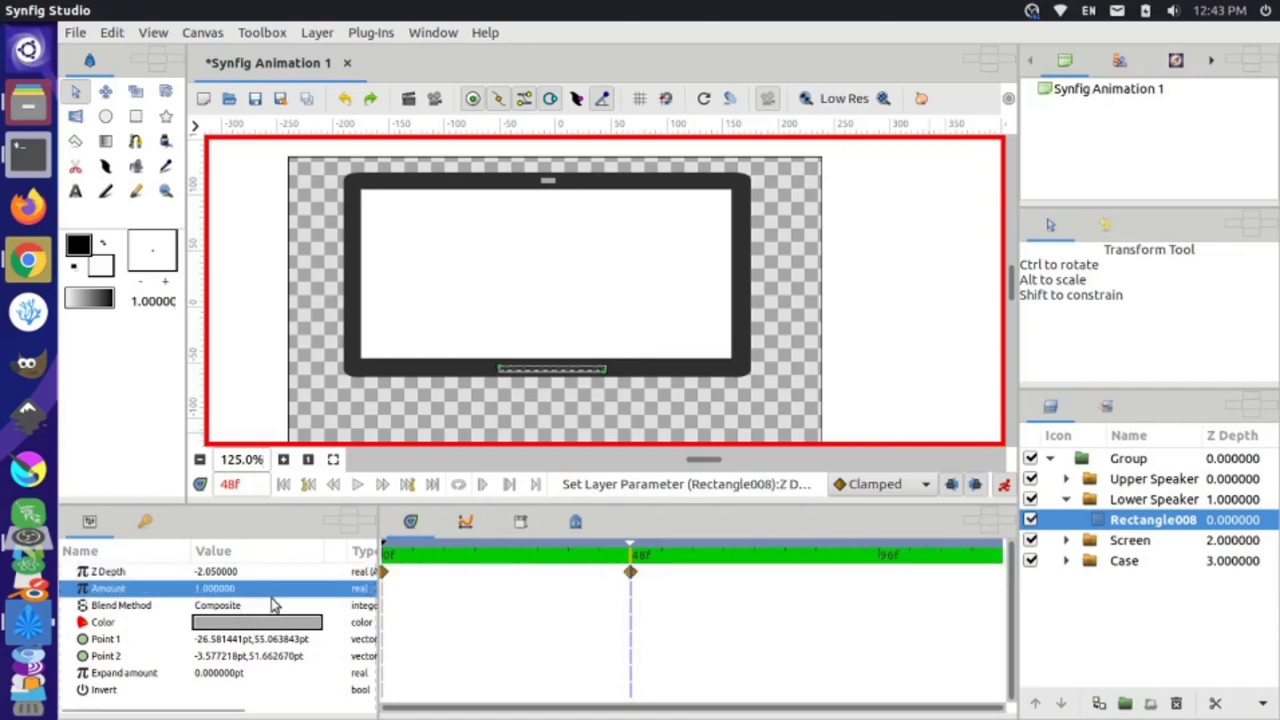
left_click(734, 407)
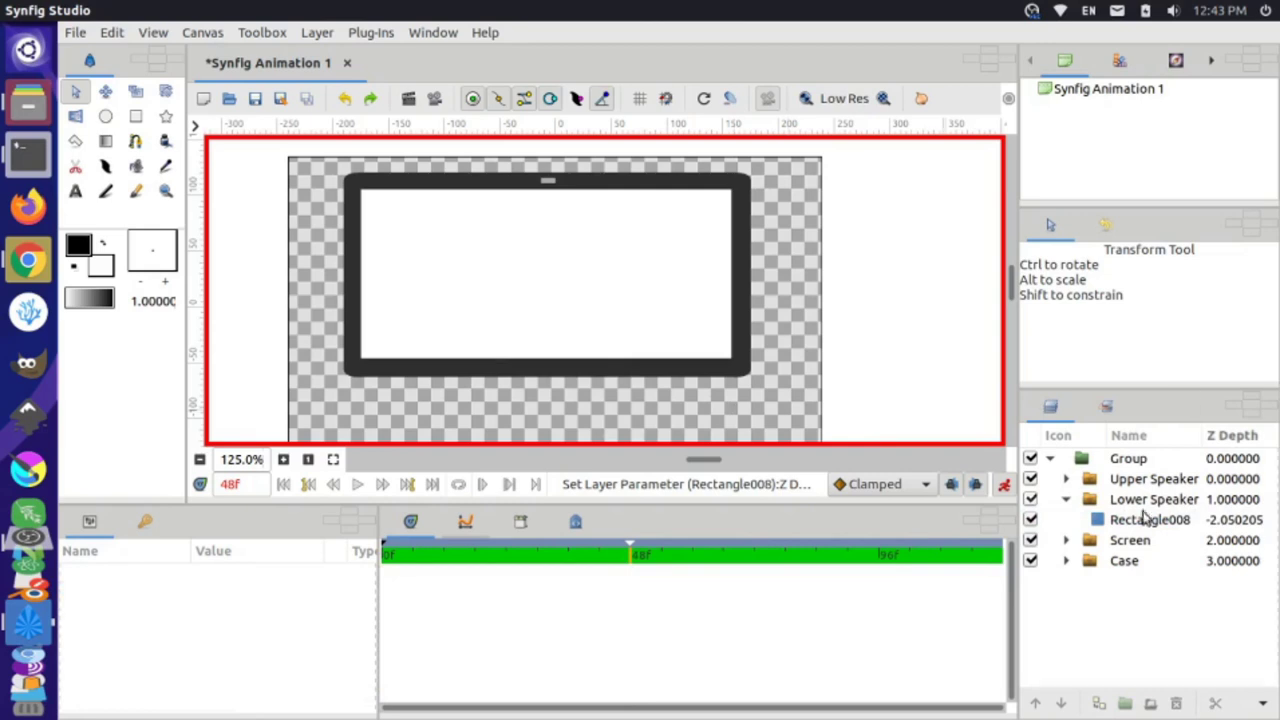
left_click(1140, 500)
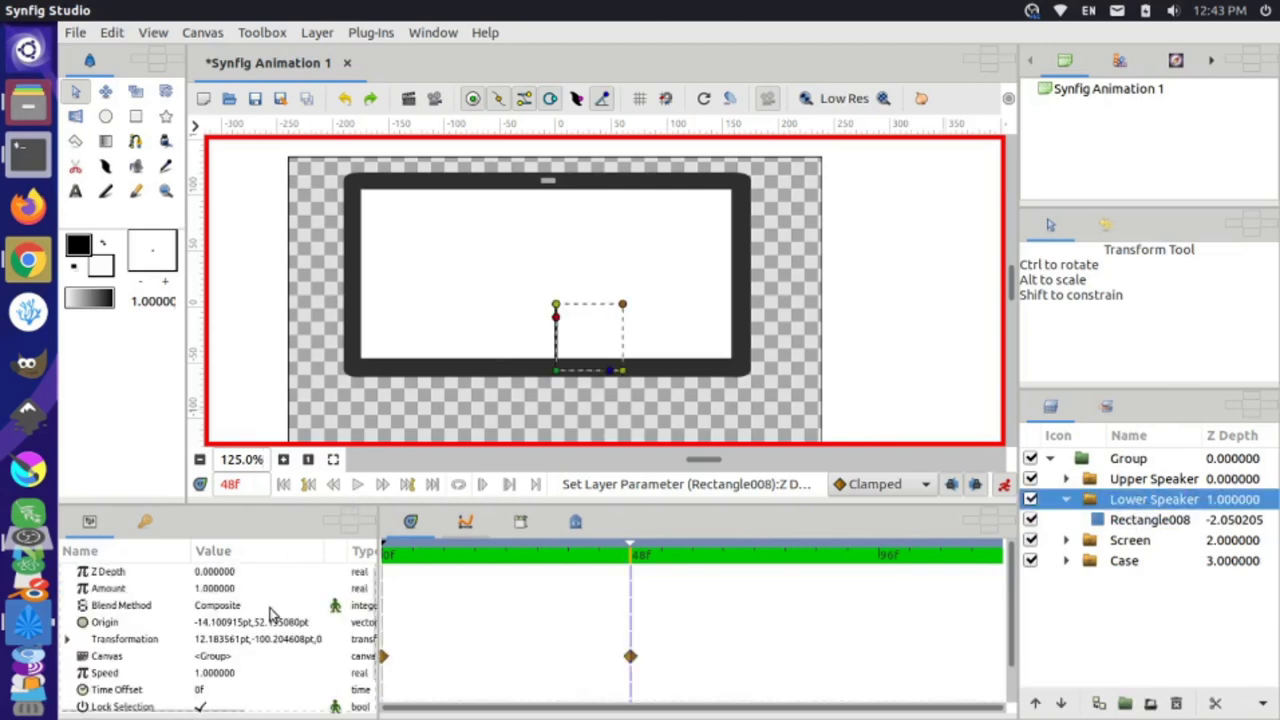
left_click(1174, 530)
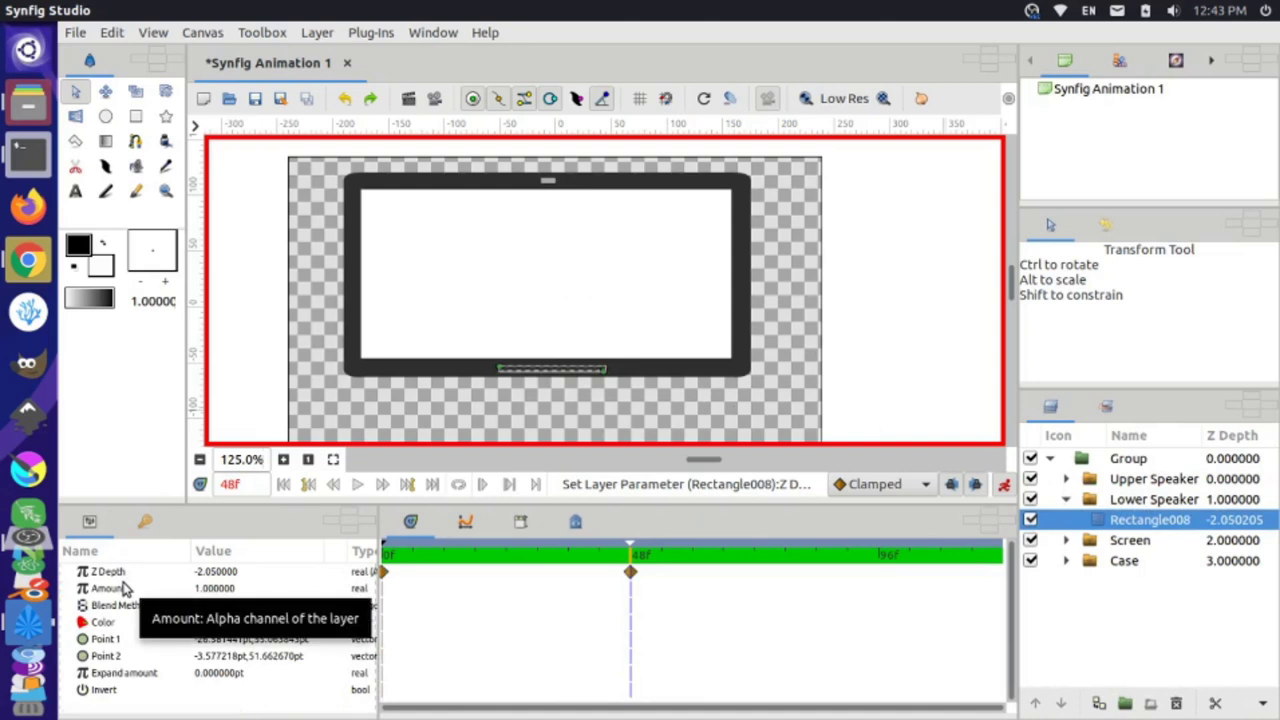
- Turn off animate editing mode, play the morph from 0f and scrub through it, and widen the timeline area
left_click(1134, 566)
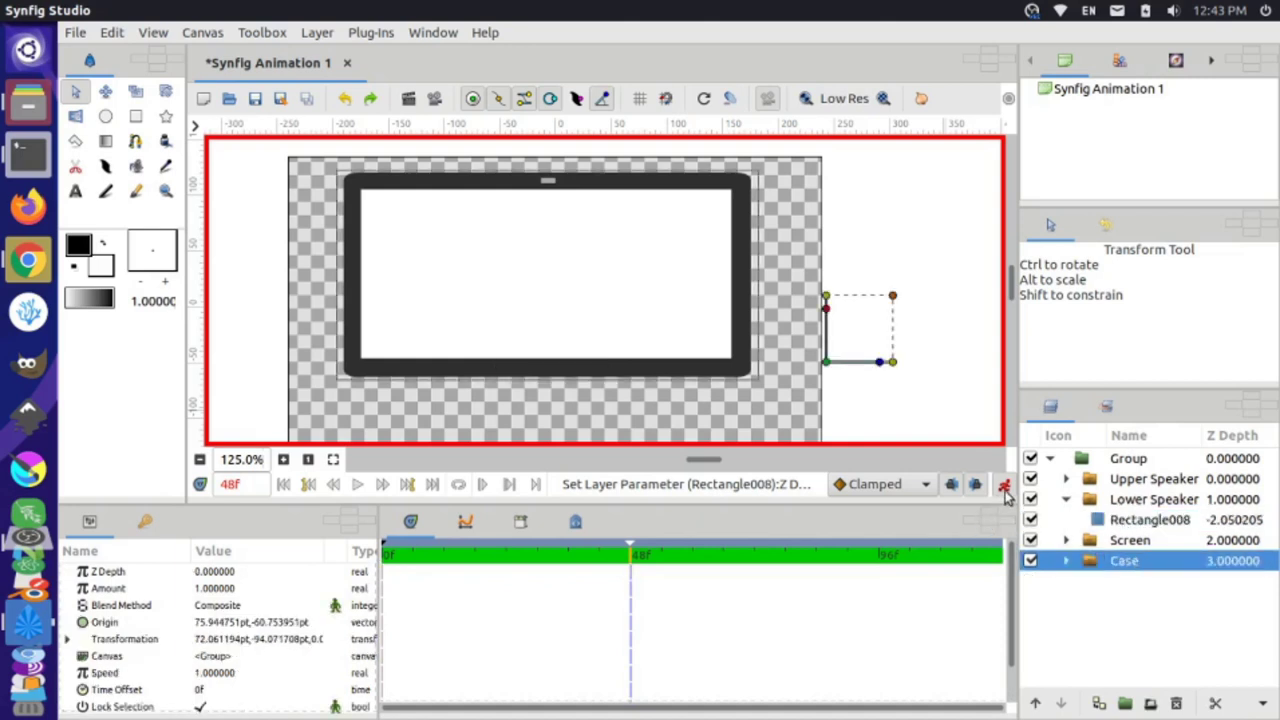
left_click(1004, 487)
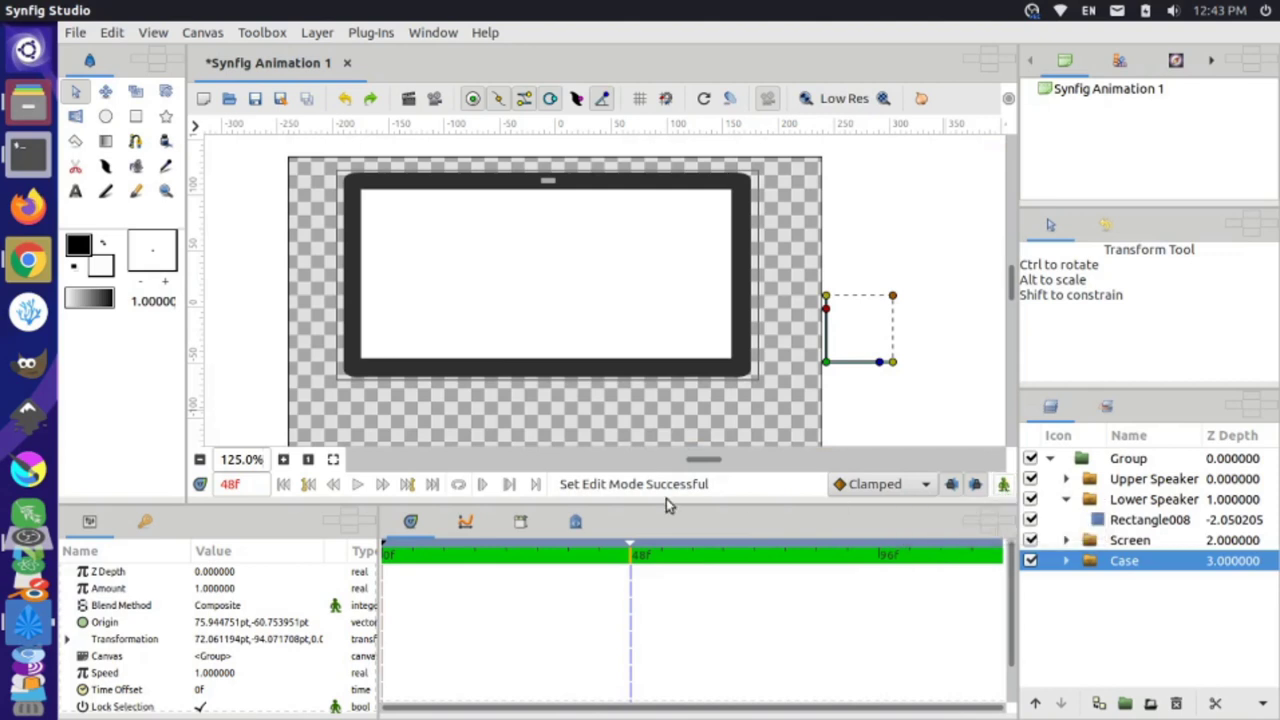
left_click_drag(595, 553, 332, 562)
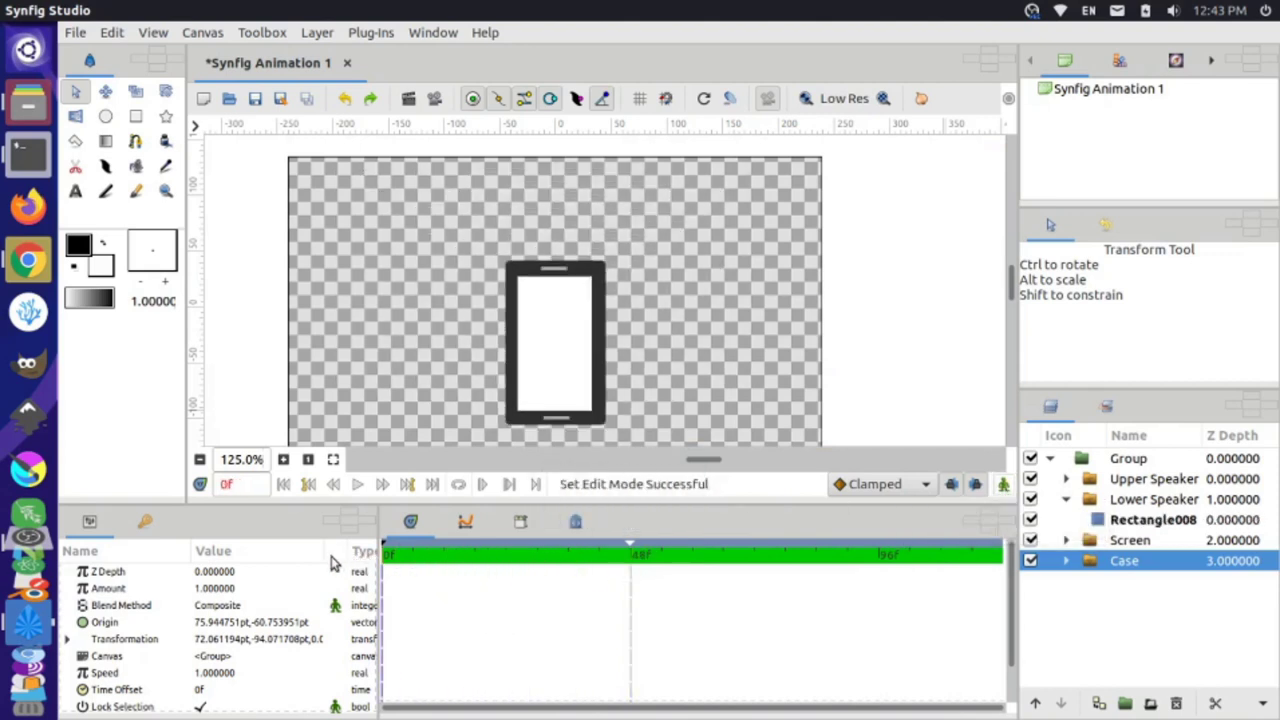
left_click(358, 485)
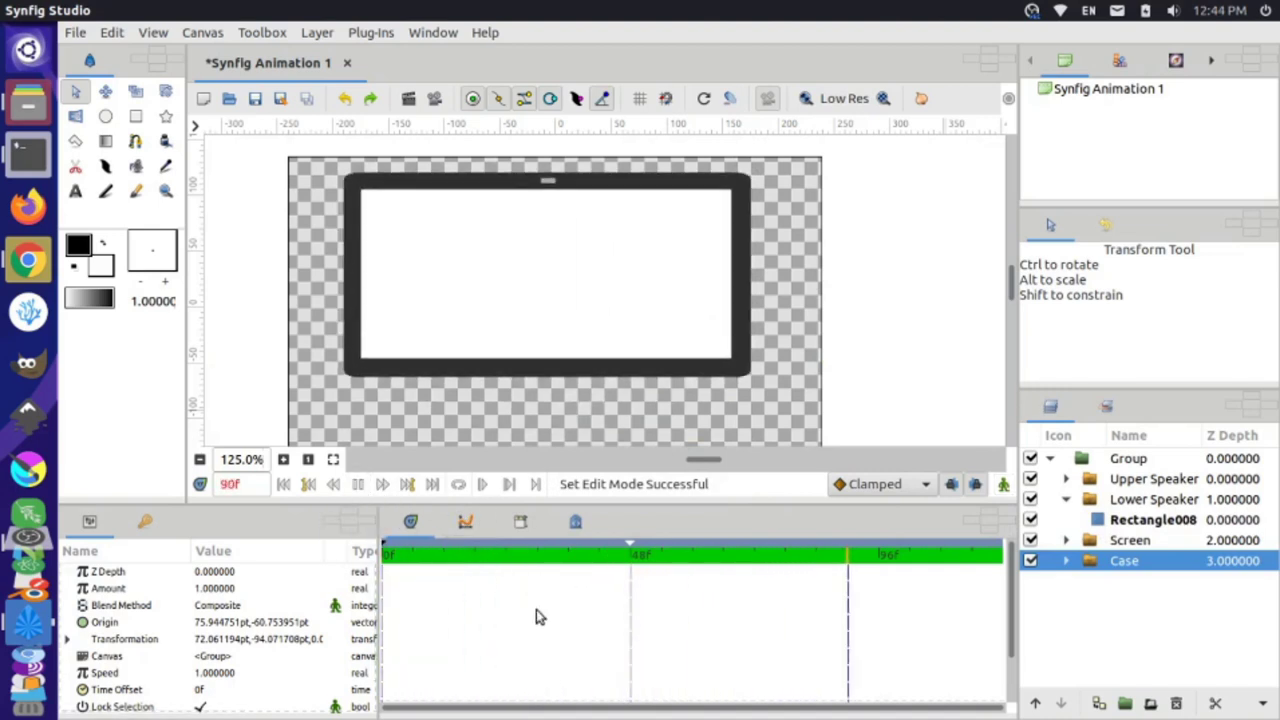
left_click_drag(493, 563, 563, 555)
left_click_drag(379, 537, 330, 532)
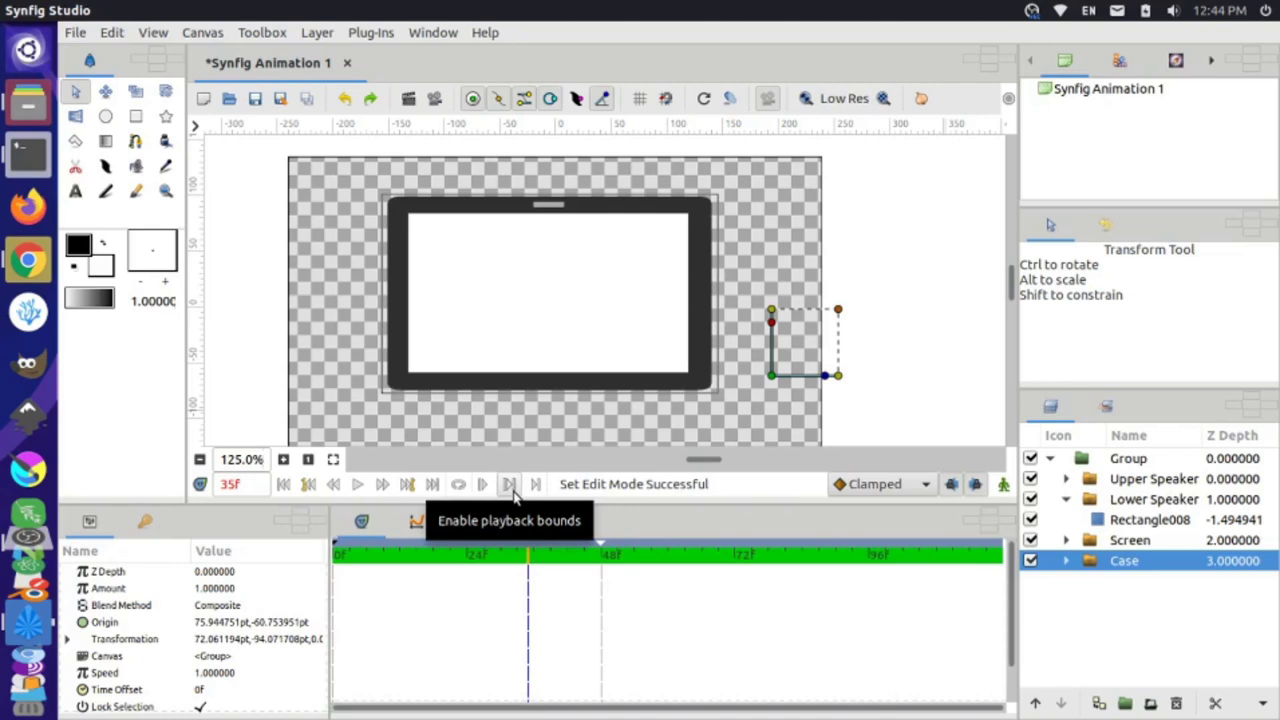
- Enable playback bounds from 0f to 48f and turn on looped playback
left_click(510, 485)
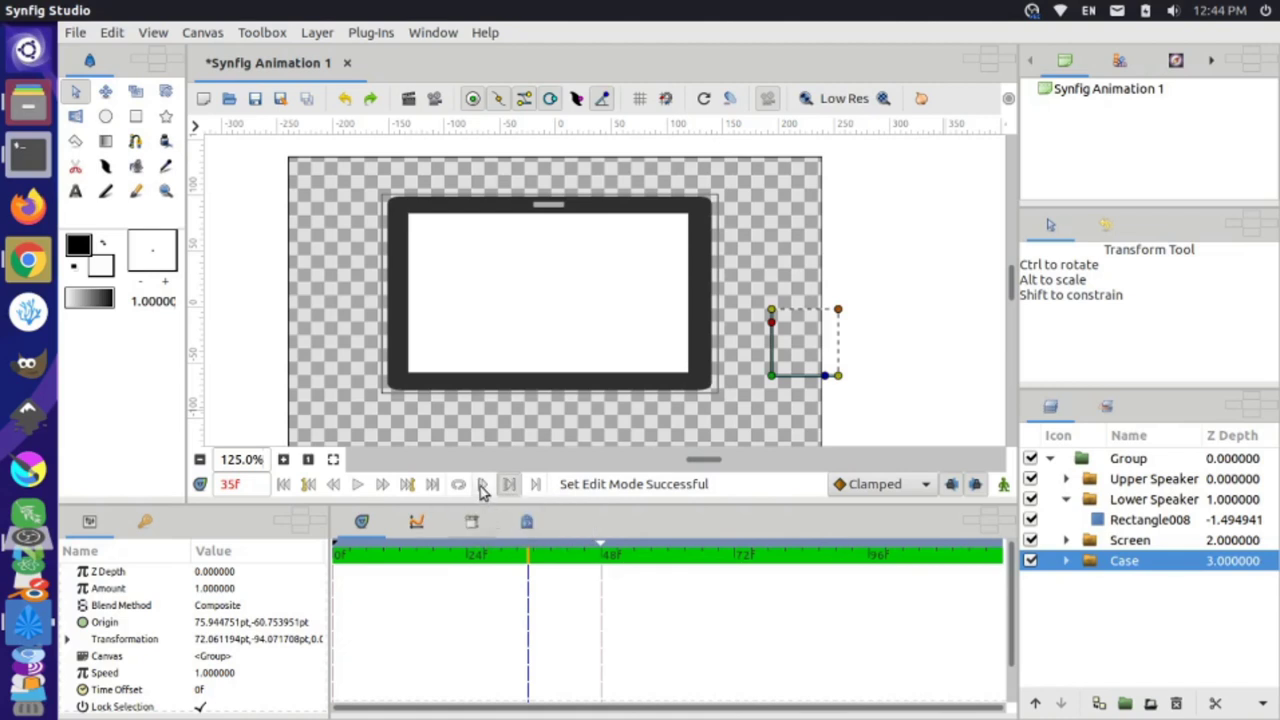
left_click(481, 487)
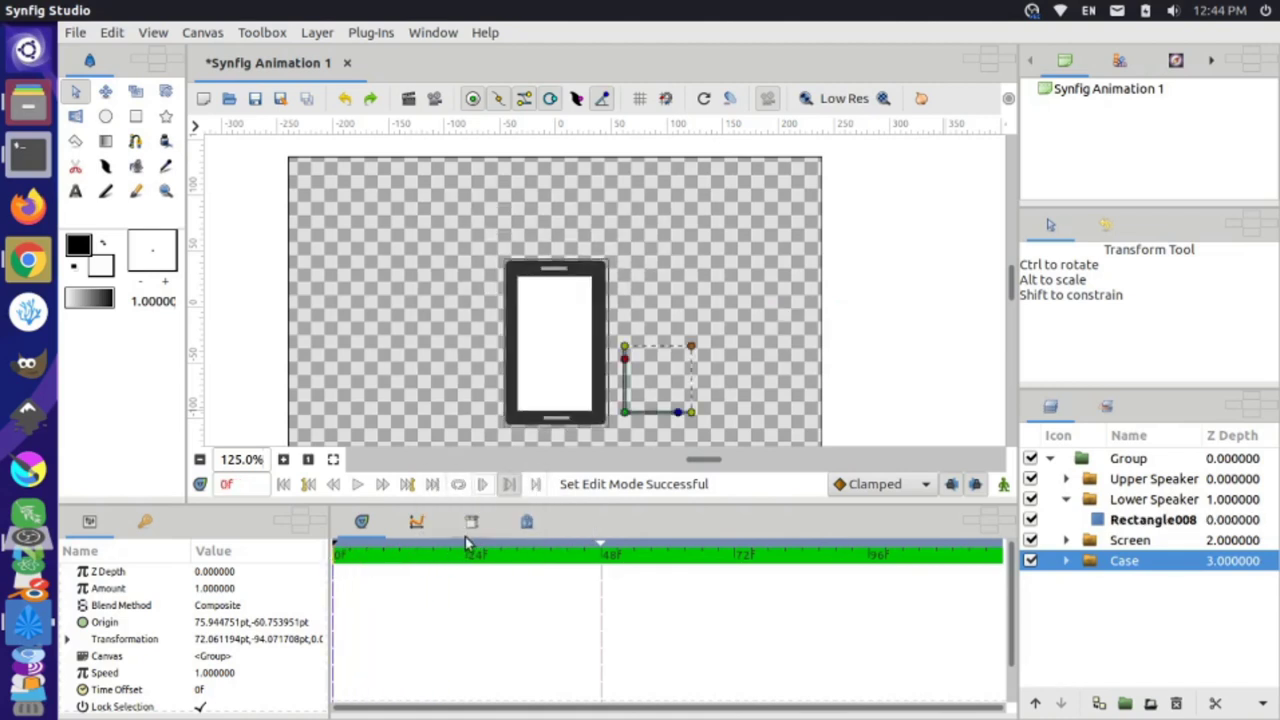
left_click_drag(462, 563, 606, 569)
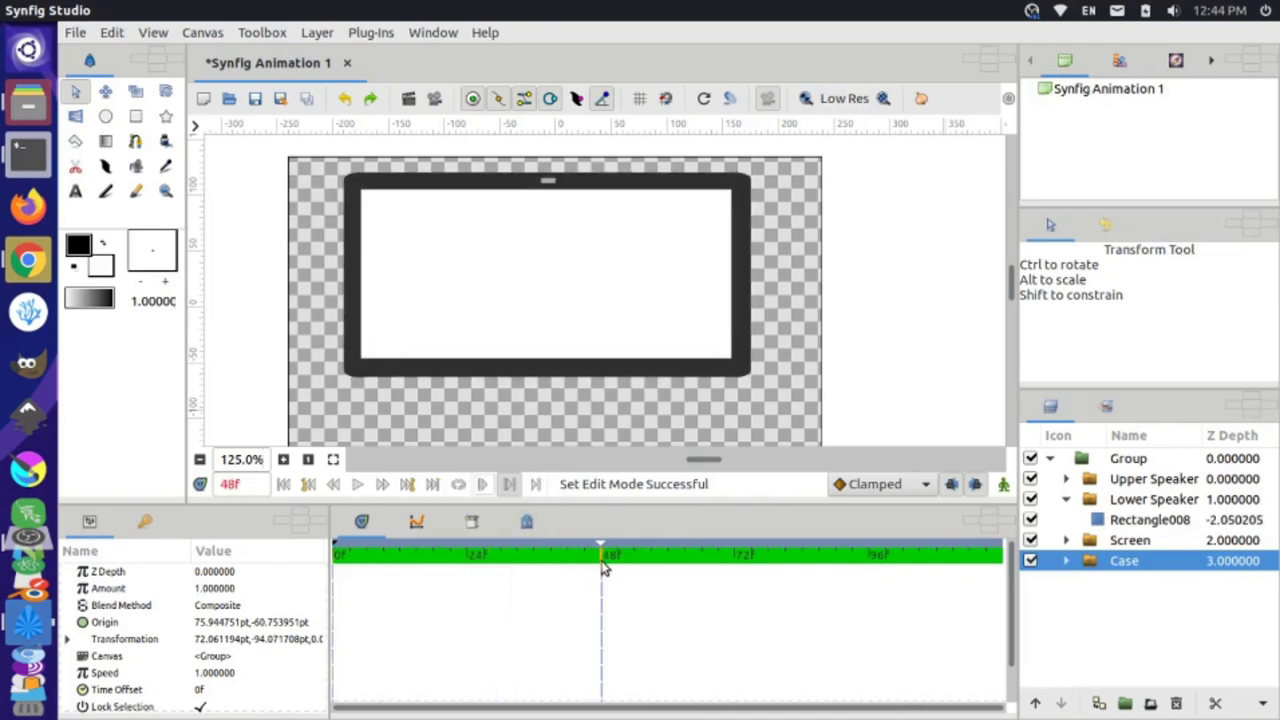
left_click(530, 488)
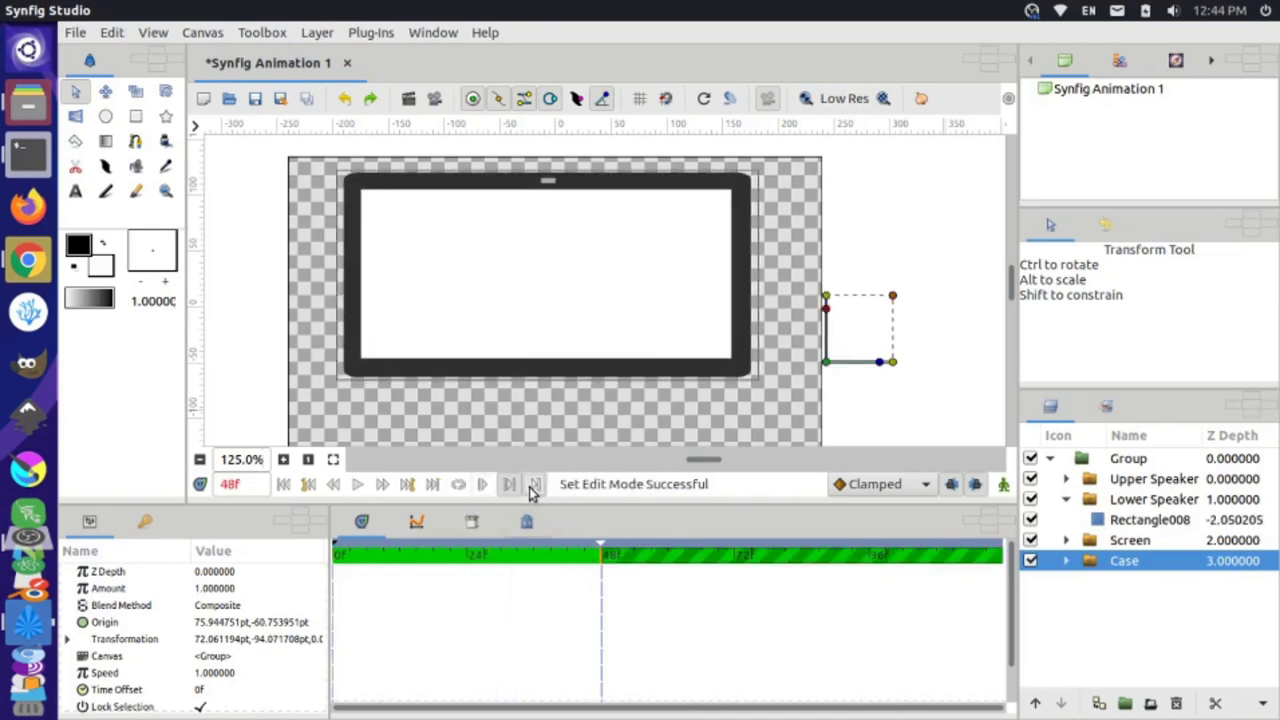
left_click(458, 486)
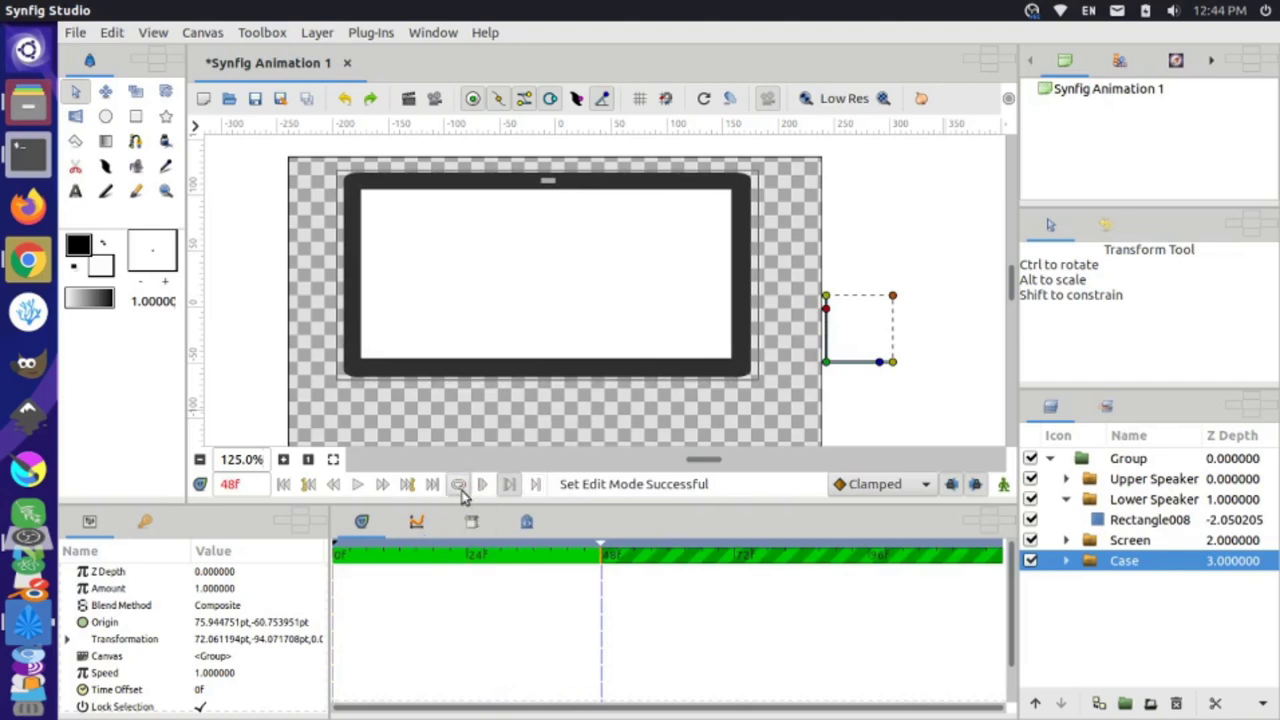
- Play the looped range, stop the playback, and turn off the playback bounds
left_click(357, 484)
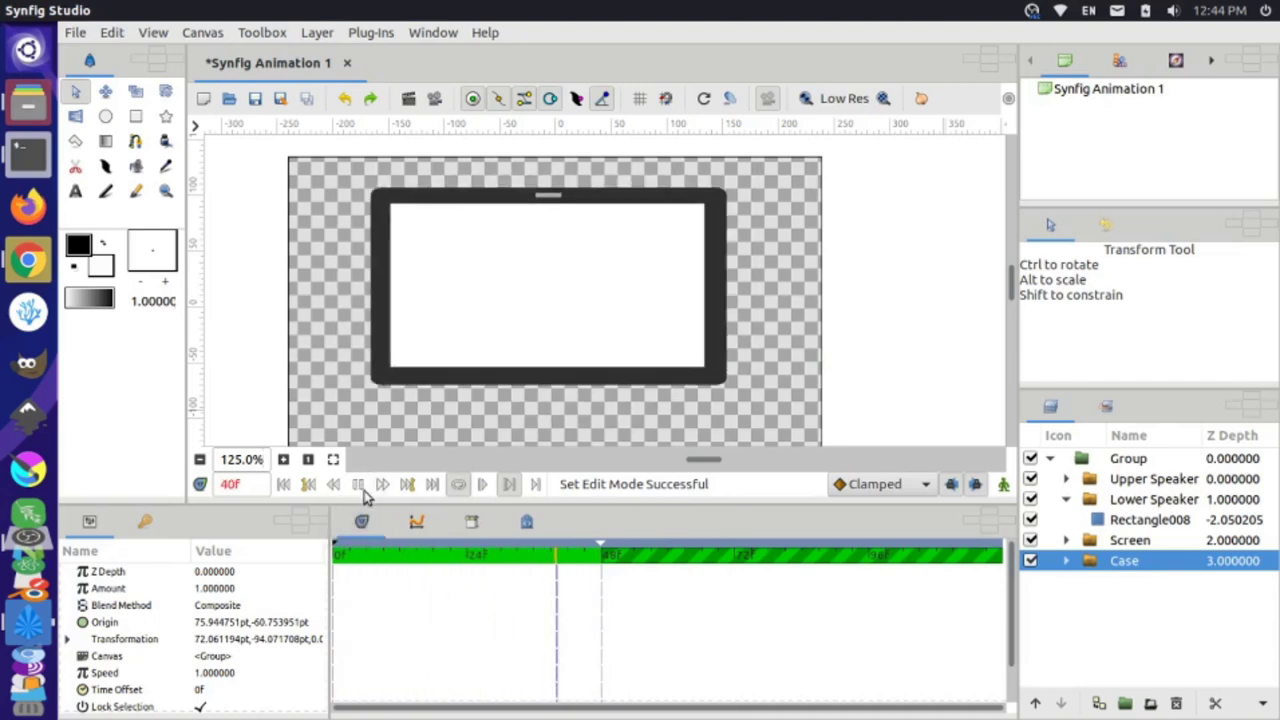
left_click(357, 485)
left_click(505, 489)
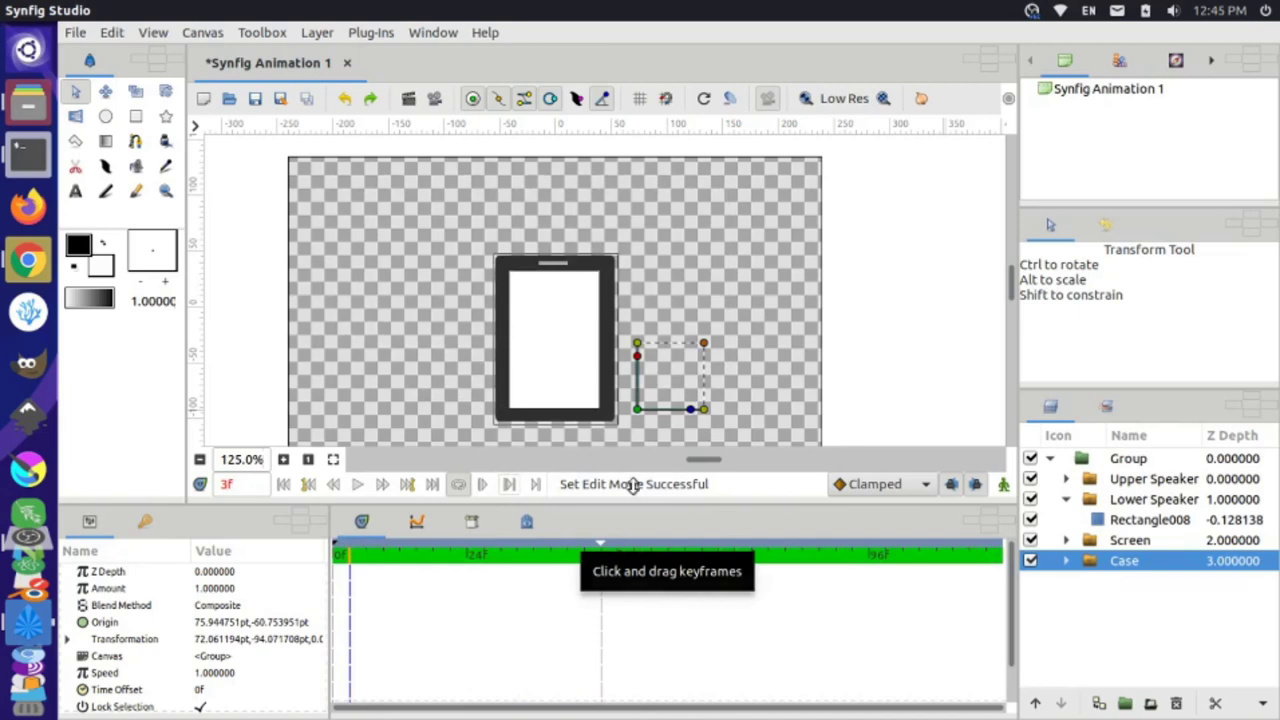
- Save the animation to the Desktop as Synfig Animation 1 in the compressed Synfig format (.sifz)
left_click(79, 34)
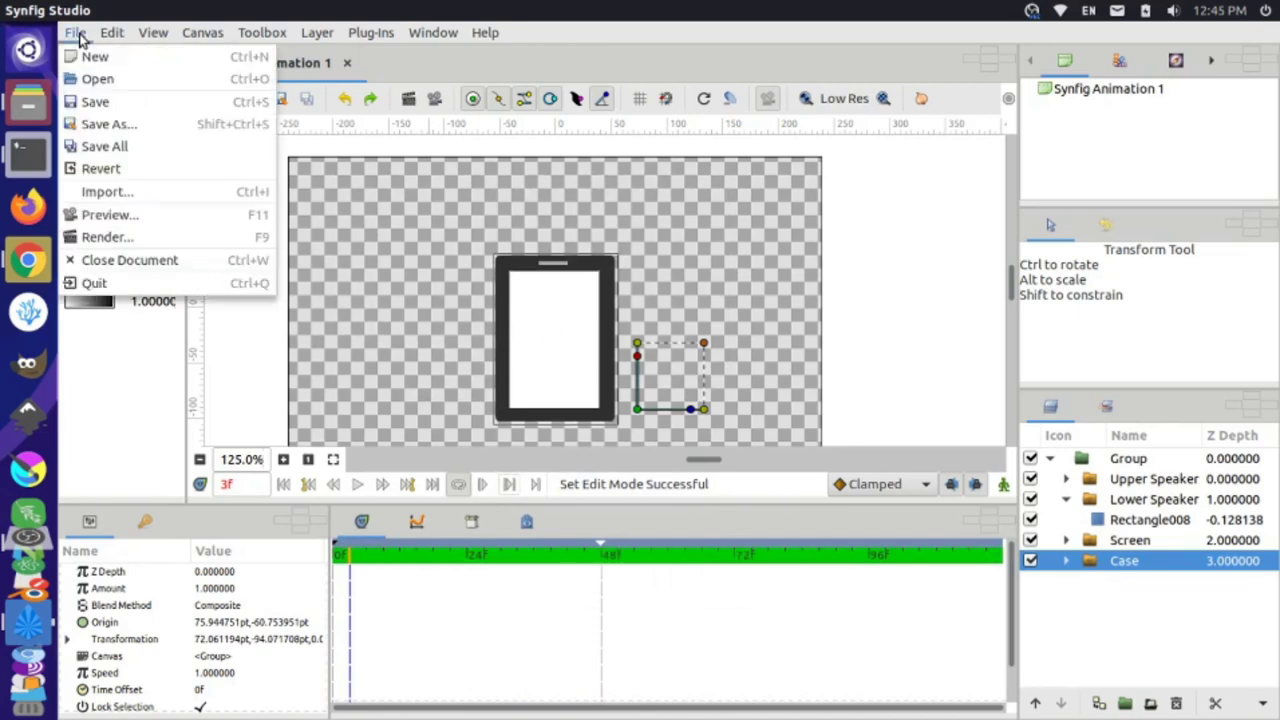
left_click(115, 104)
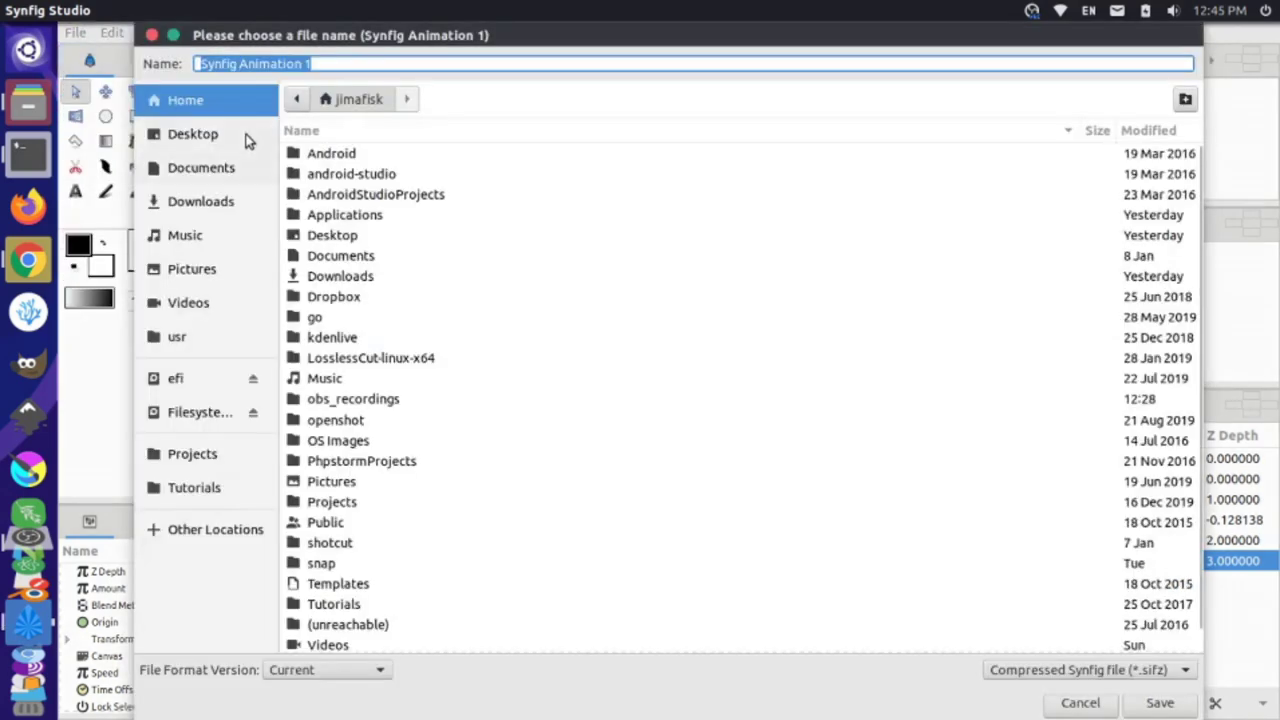
left_click(210, 140)
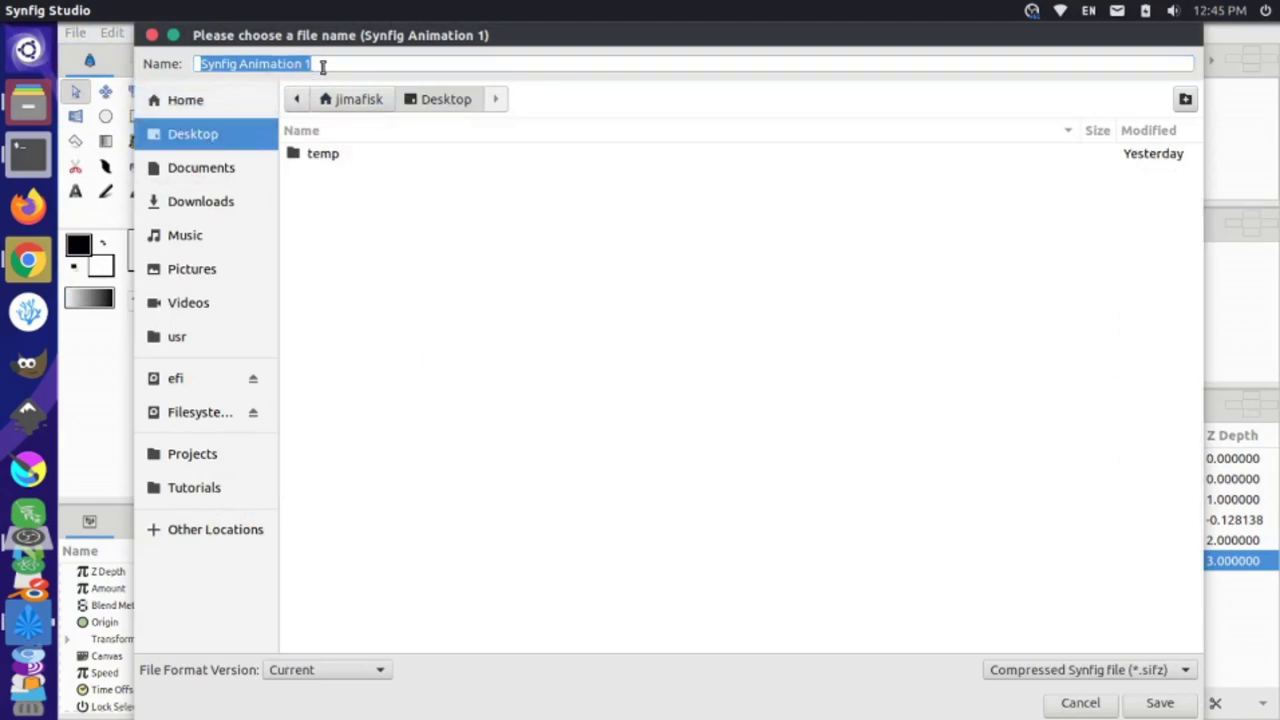
left_click(1157, 703)
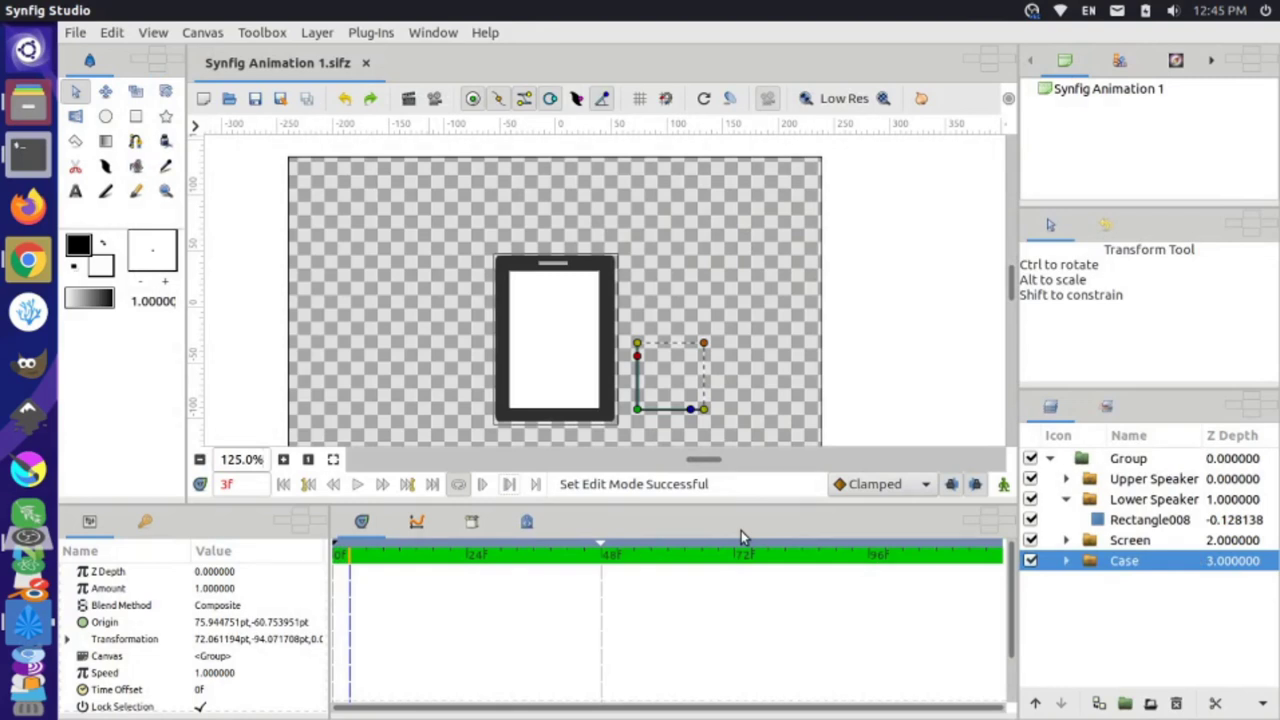
- Jump to the 48f keyframe and examine how the tablet fits within the canvas height
left_click(145, 521)
left_click(229, 595)
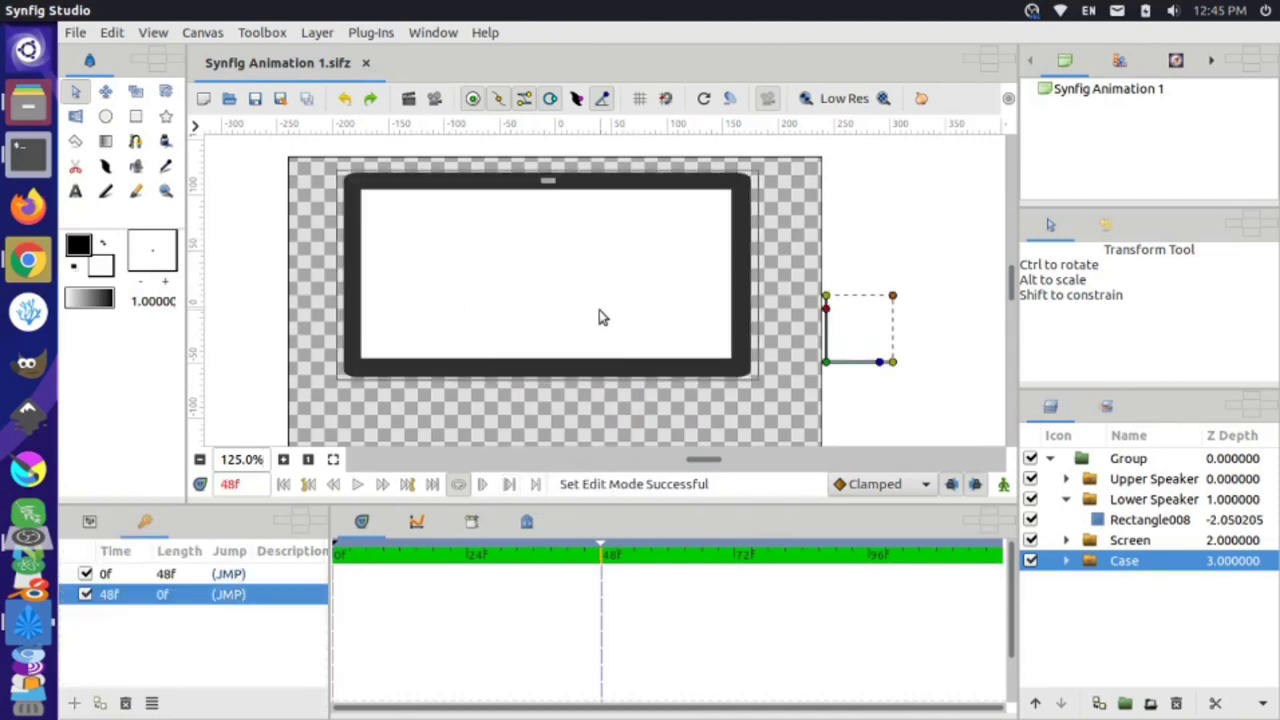
scroll(508, 397, "down", 2)
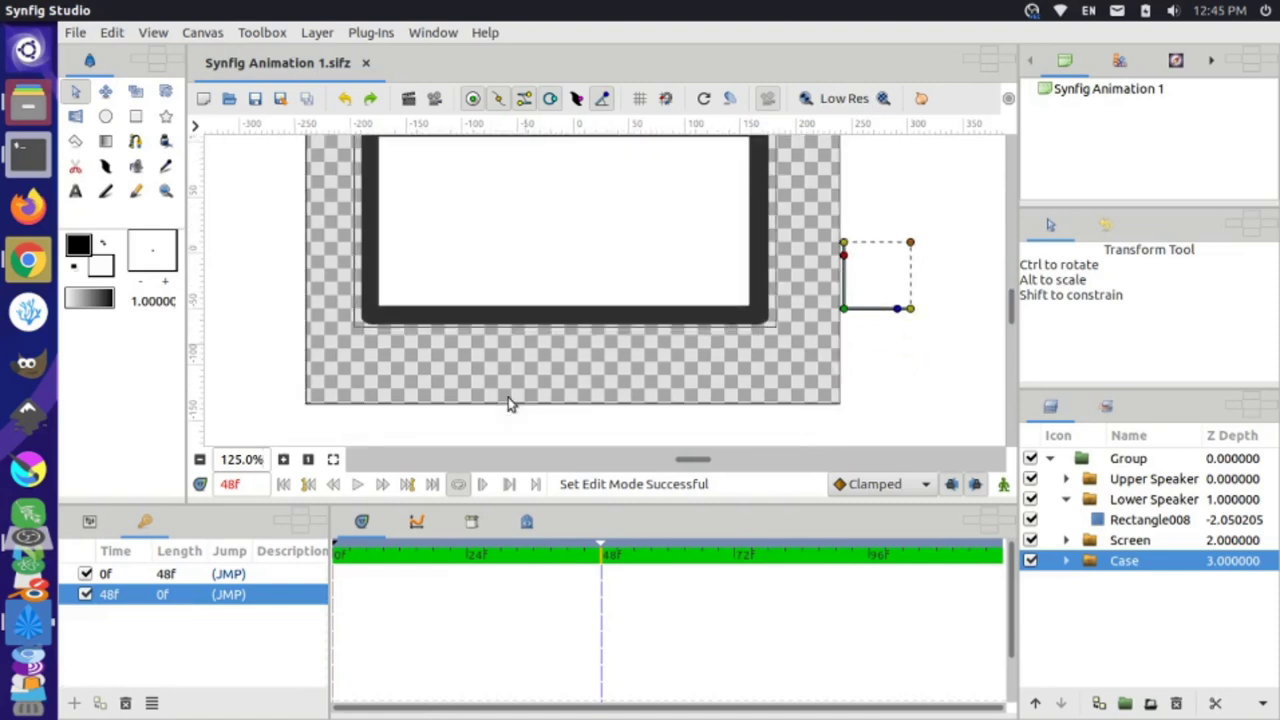
scroll(586, 334, "up", 3)
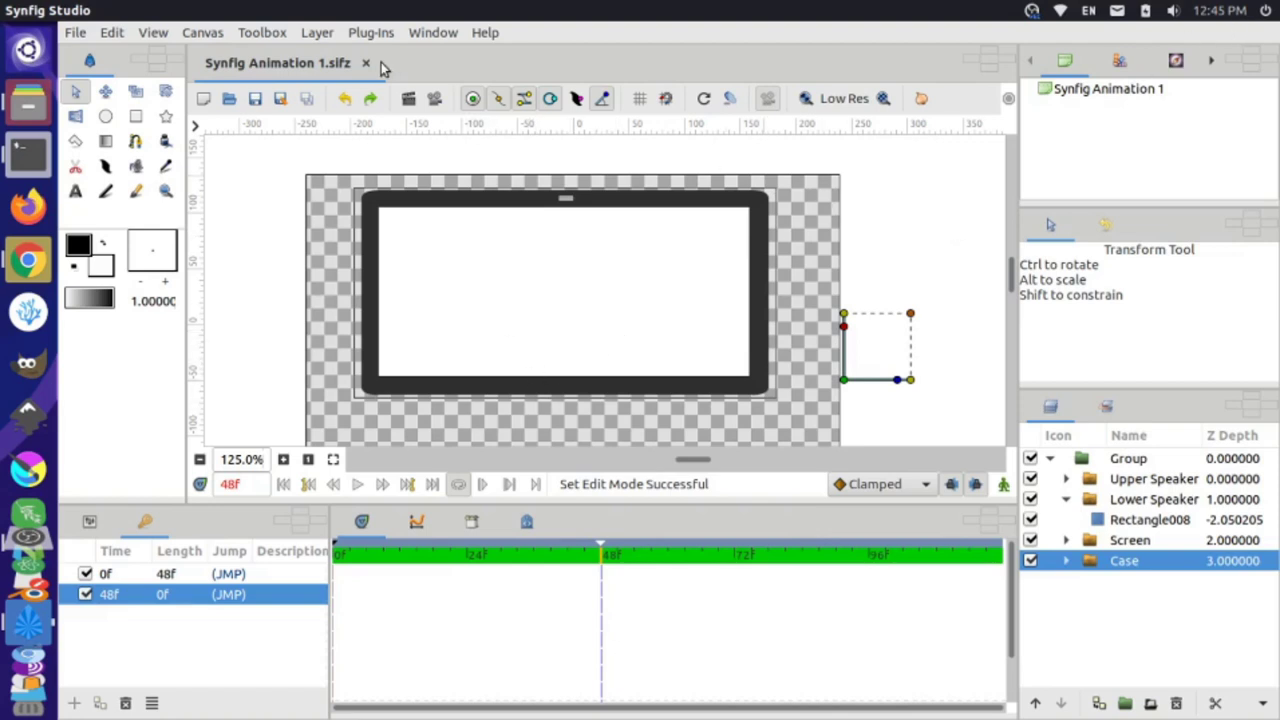
- Set the canvas image height to 480 in the canvas properties and review the enlarged canvas
left_click(203, 32)
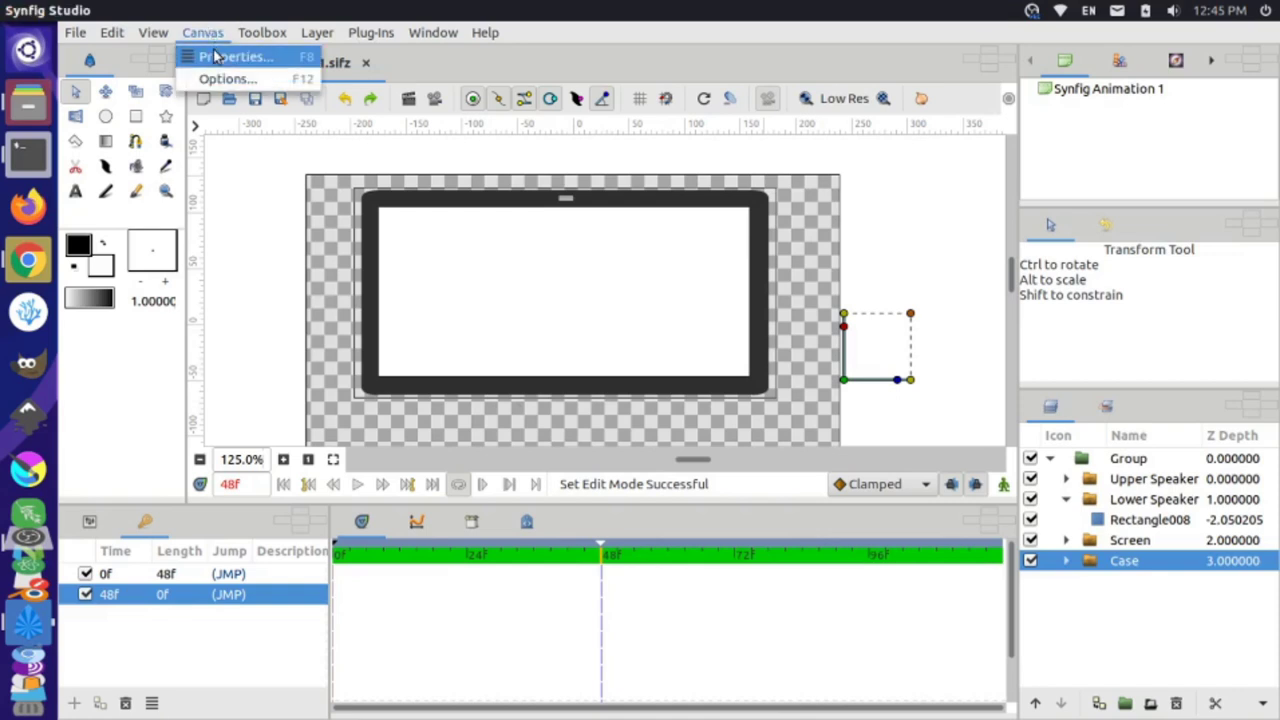
left_click(214, 52)
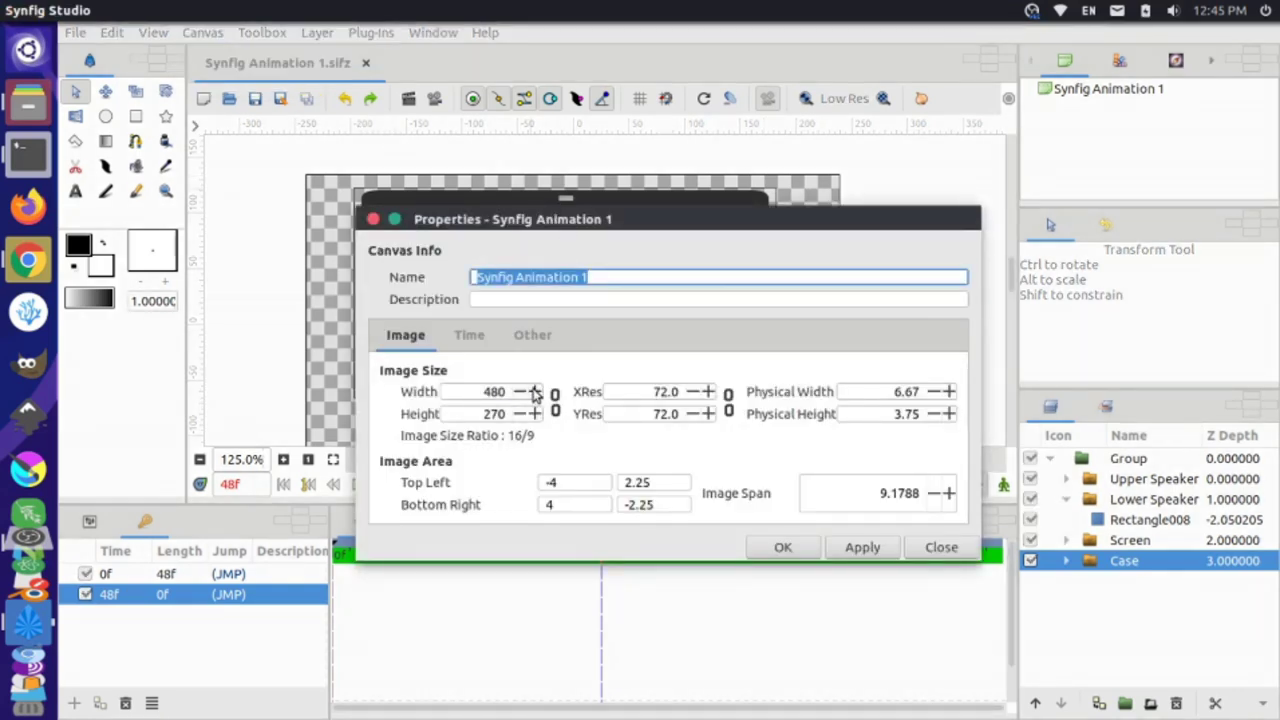
left_click_drag(536, 413, 518, 421)
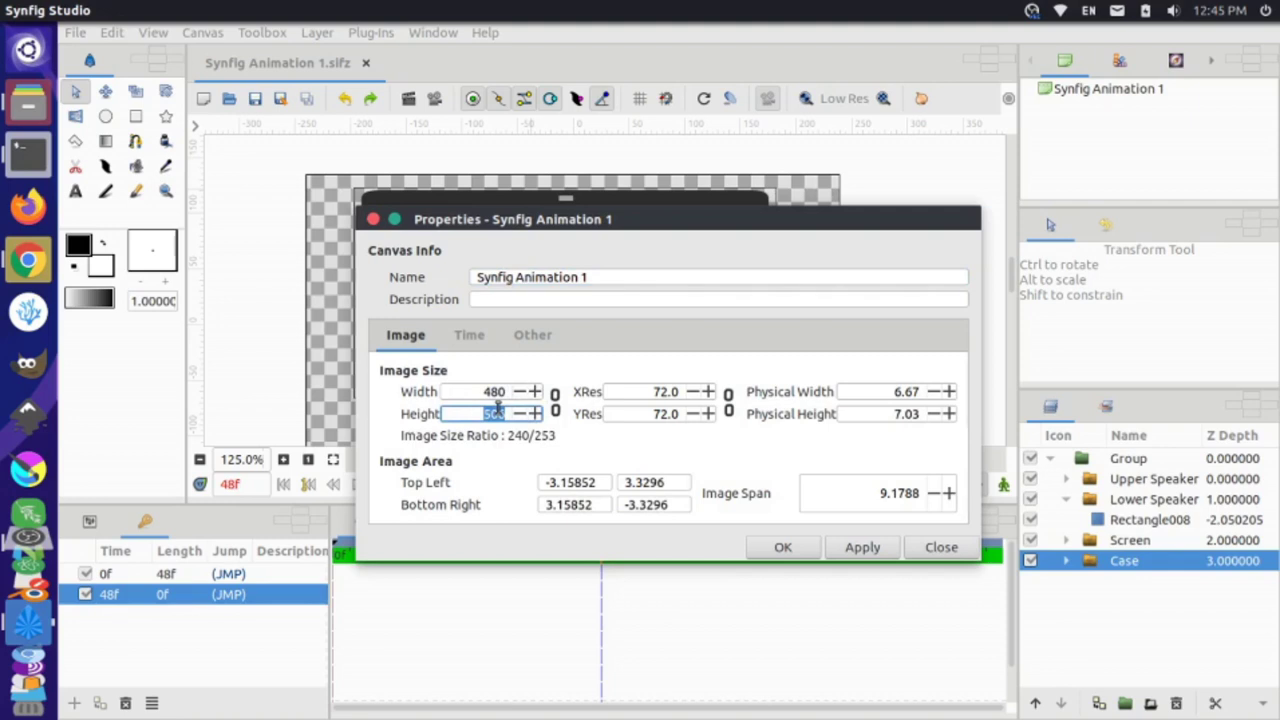
type("480")
left_click(864, 546)
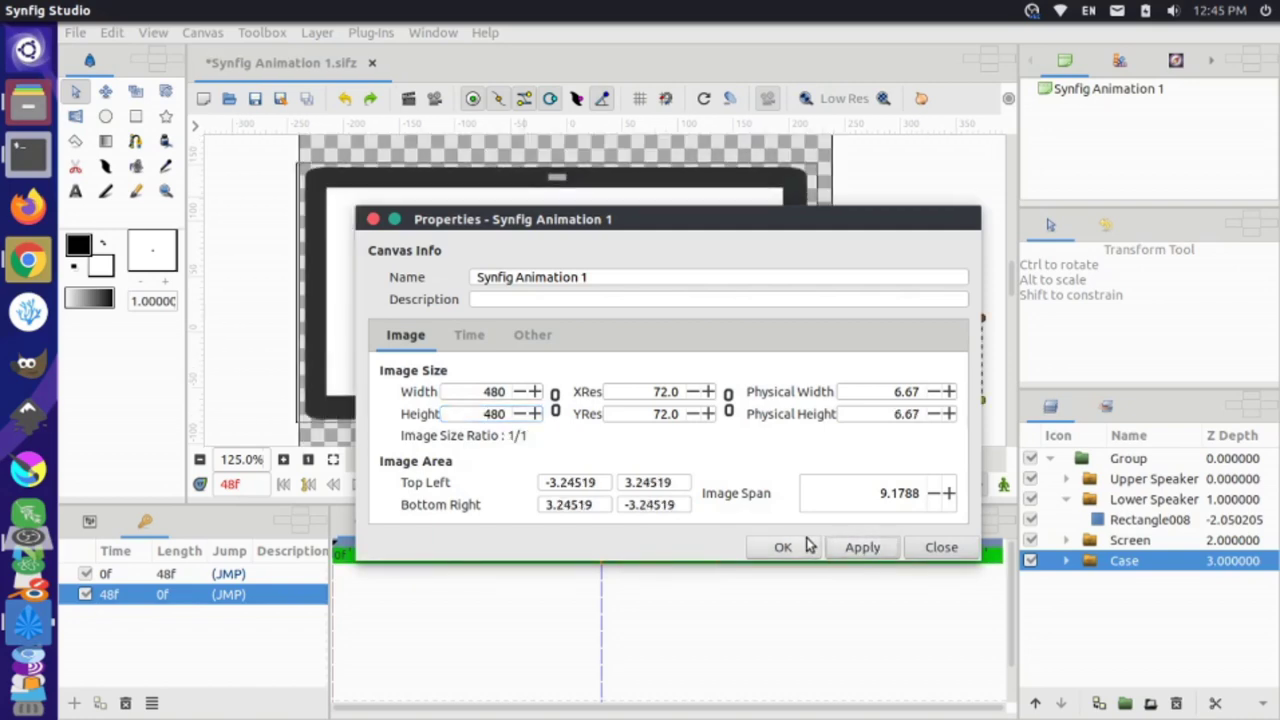
left_click(800, 547)
scroll(671, 374, "down", 5)
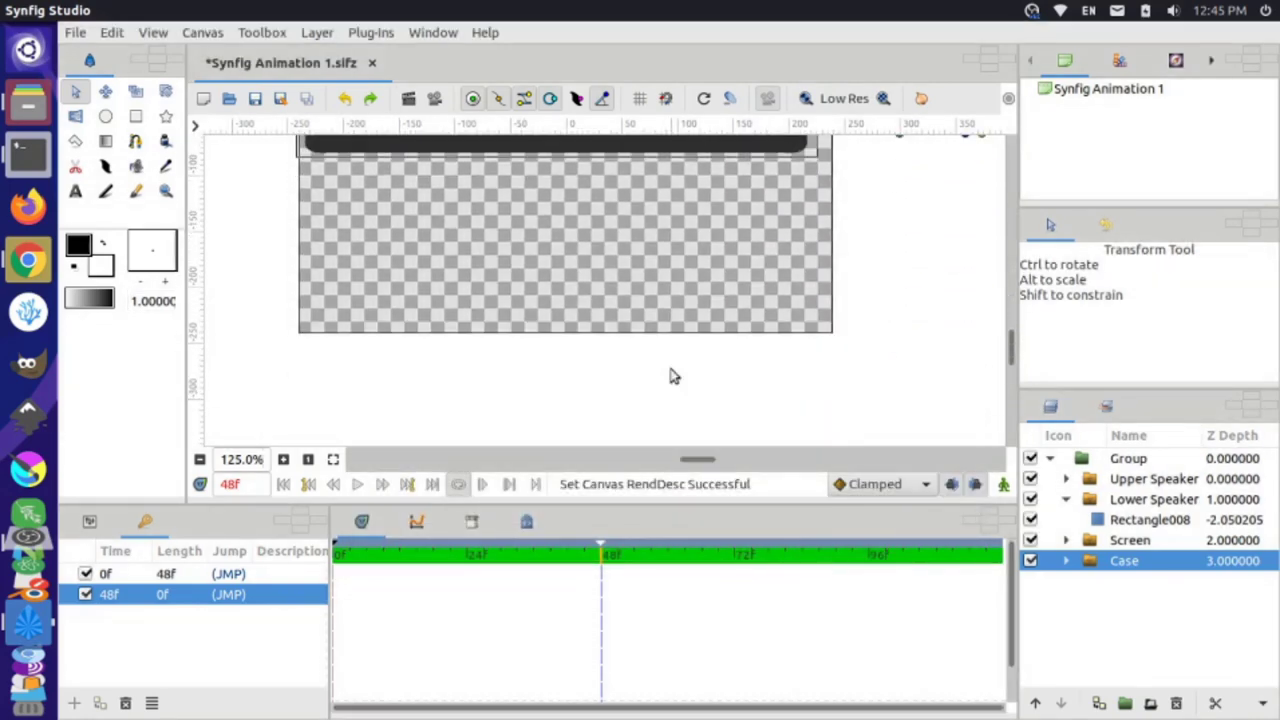
scroll(671, 374, "up", 5)
scroll(671, 374, "up", 1)
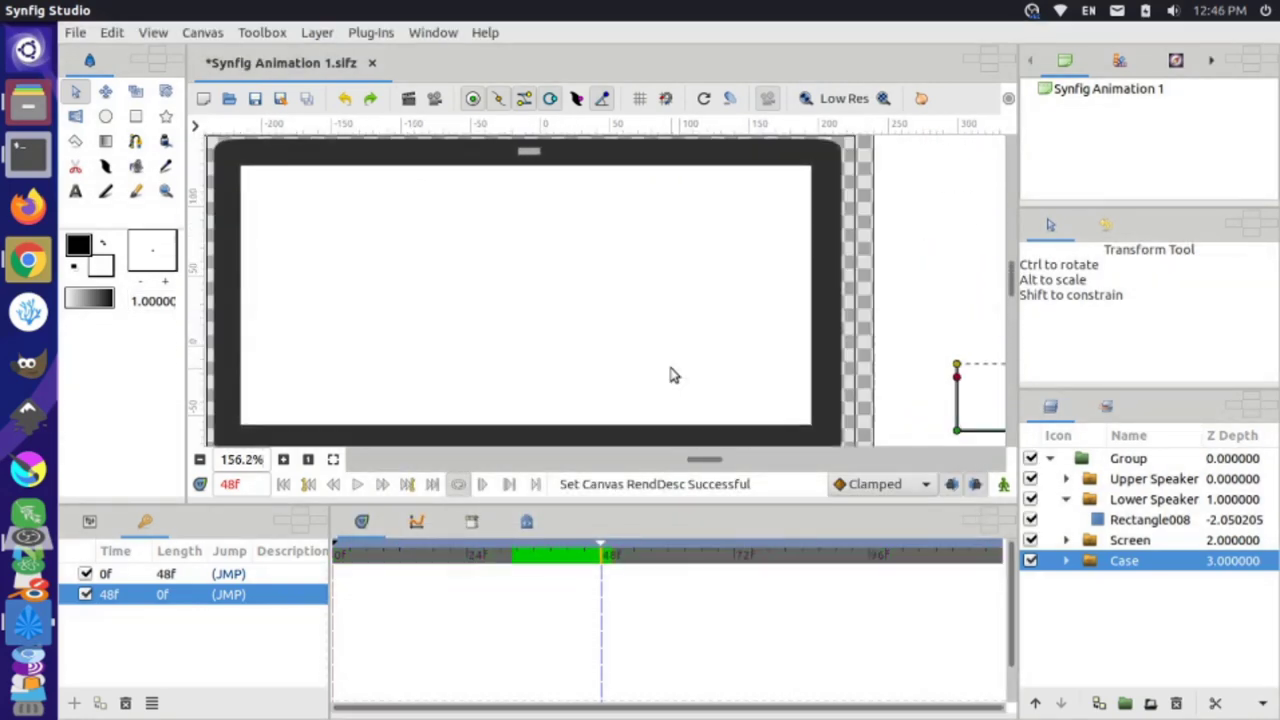
- Scrub through the animation between 0f and 48f to review the phone-to-tablet morph on the taller canvas, ending at the 48f keyframe
scroll(671, 374, "down", 3)
scroll(671, 374, "down", 1)
scroll(671, 374, "down", 3)
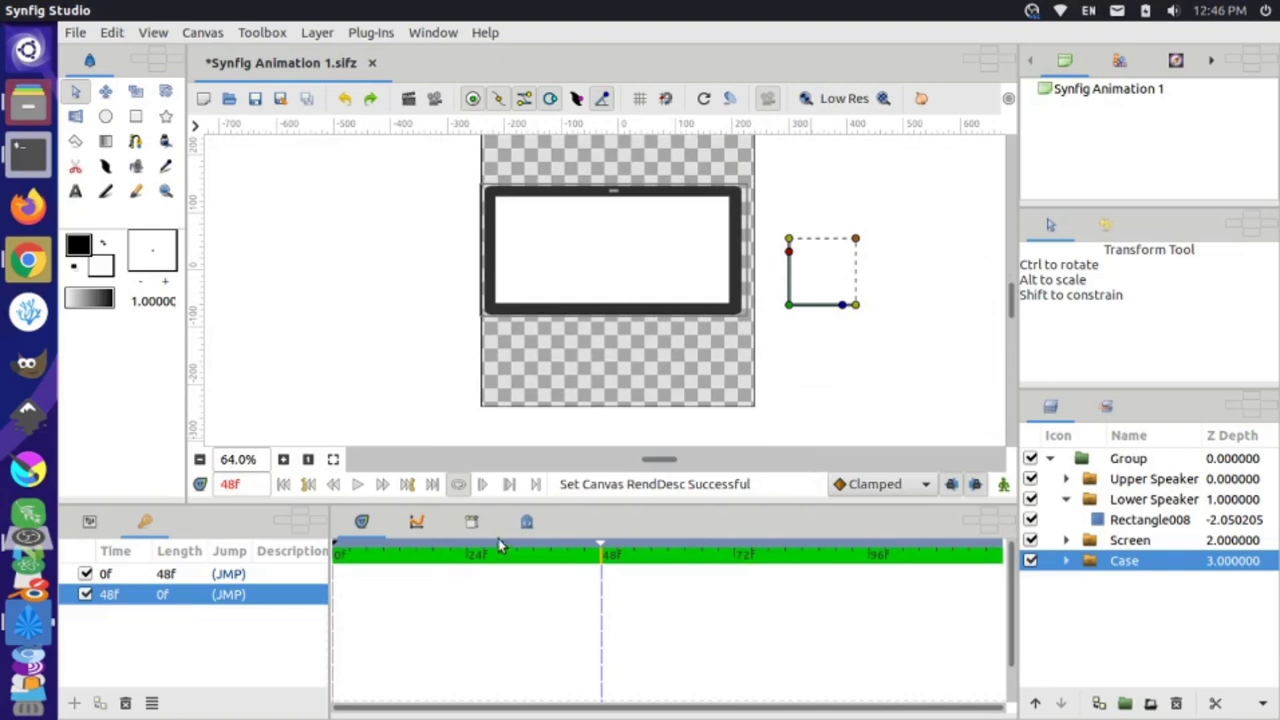
left_click_drag(508, 557, 315, 558)
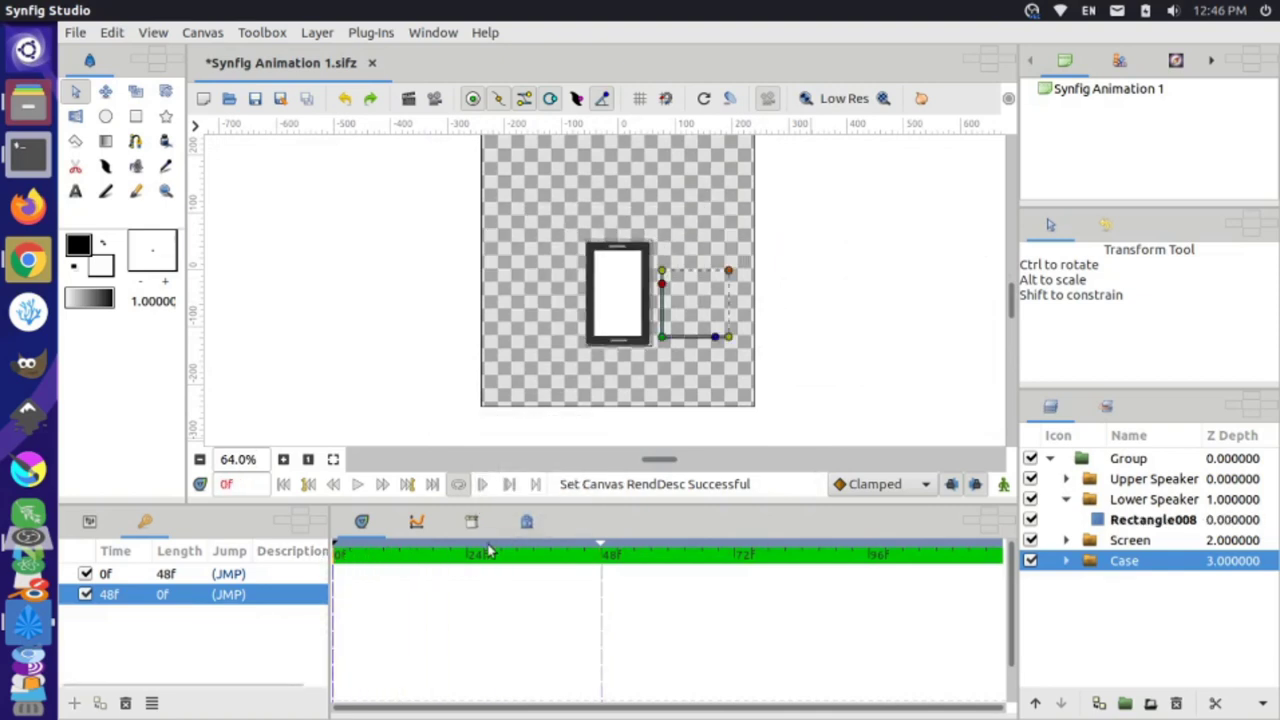
left_click_drag(585, 553, 234, 594)
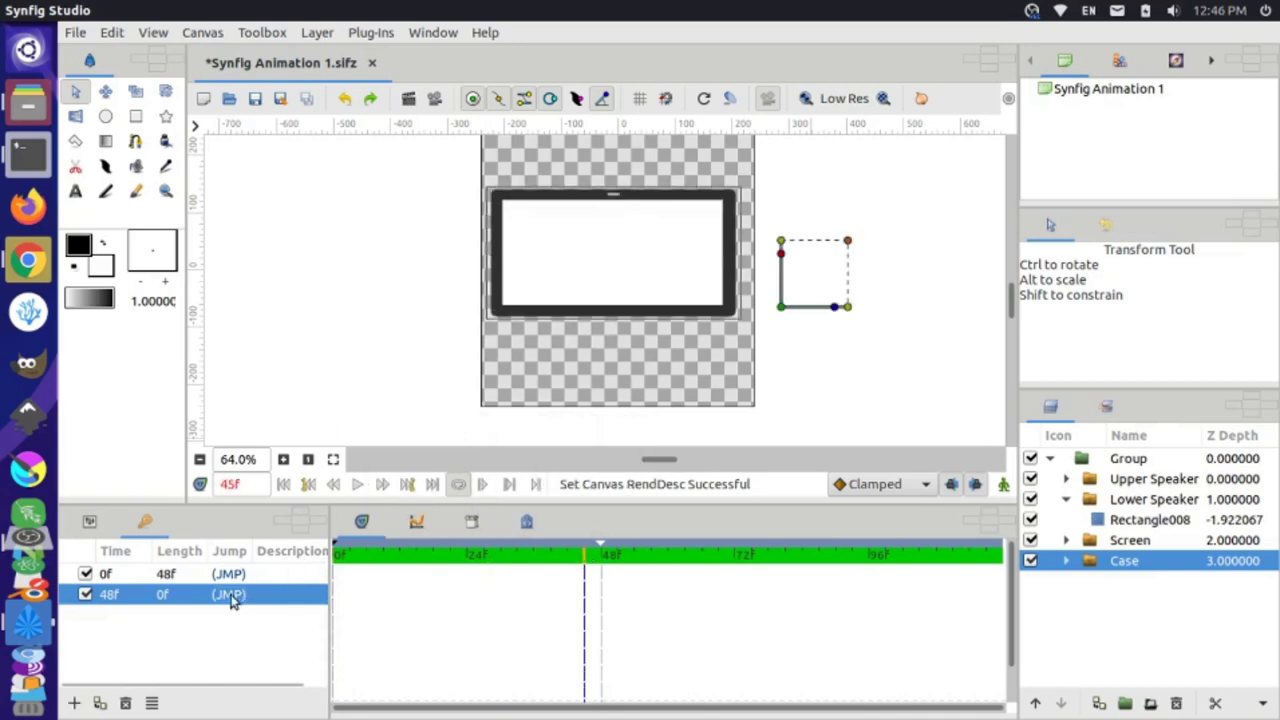
left_click(234, 594)
- Move the whole device Group to the upper part of the canvas at 48f, applying the offset to the animation each time
left_click_drag(791, 303, 801, 276)
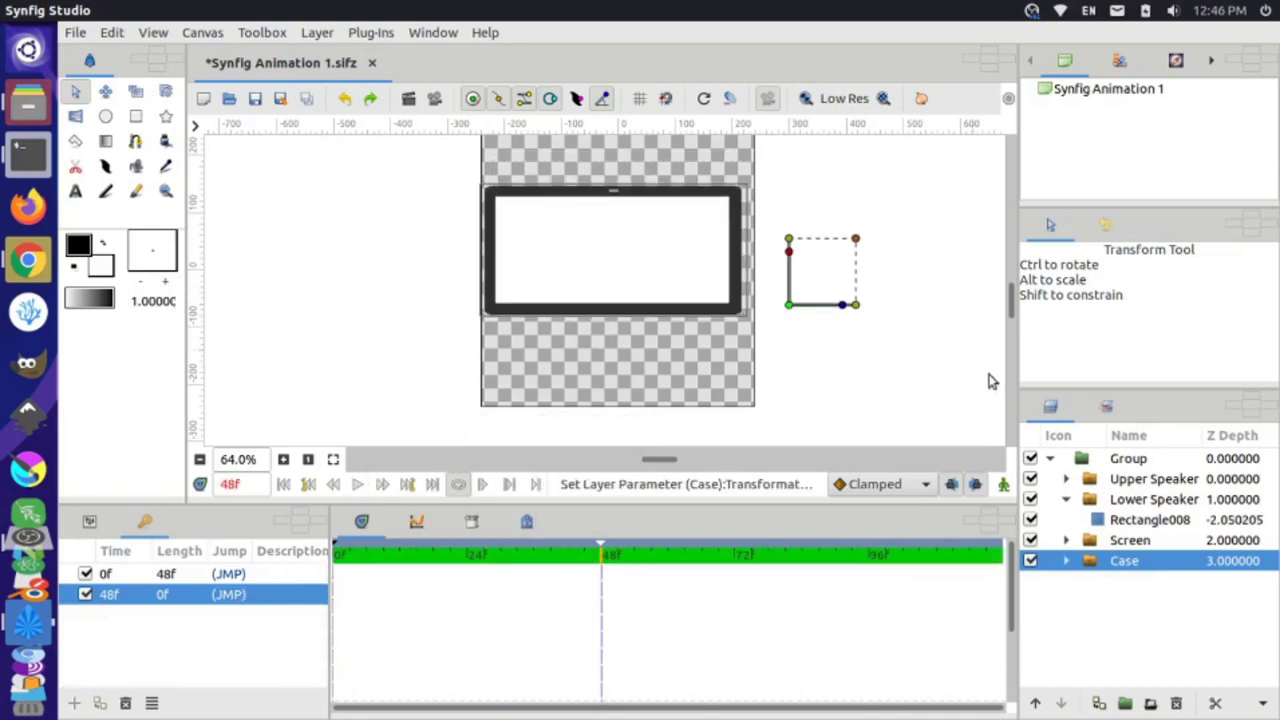
left_click(1113, 460)
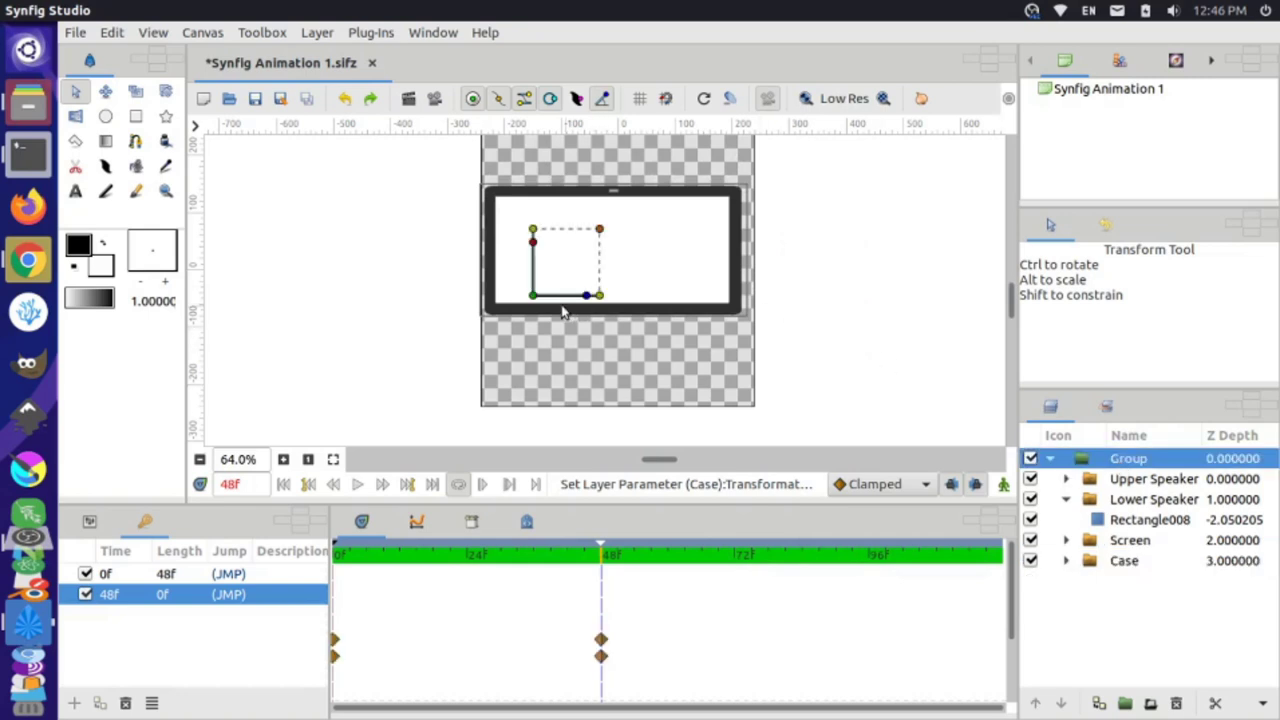
left_click_drag(533, 295, 547, 255)
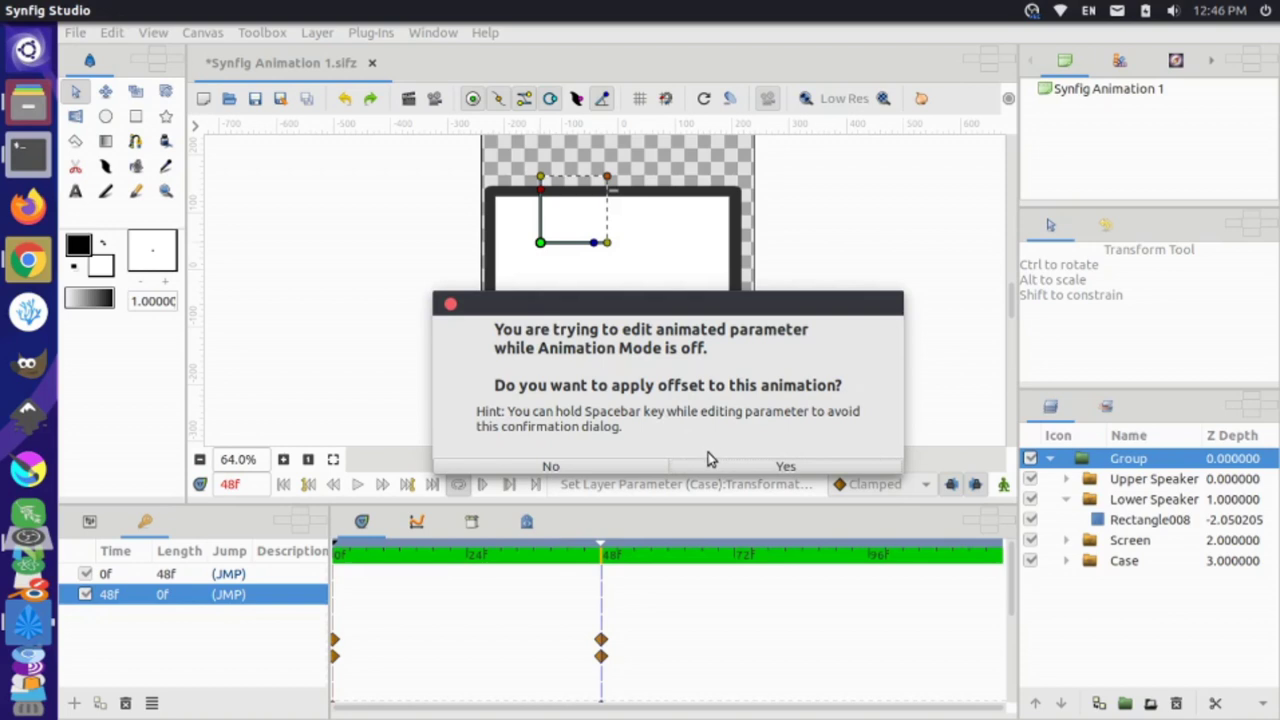
left_click(786, 467)
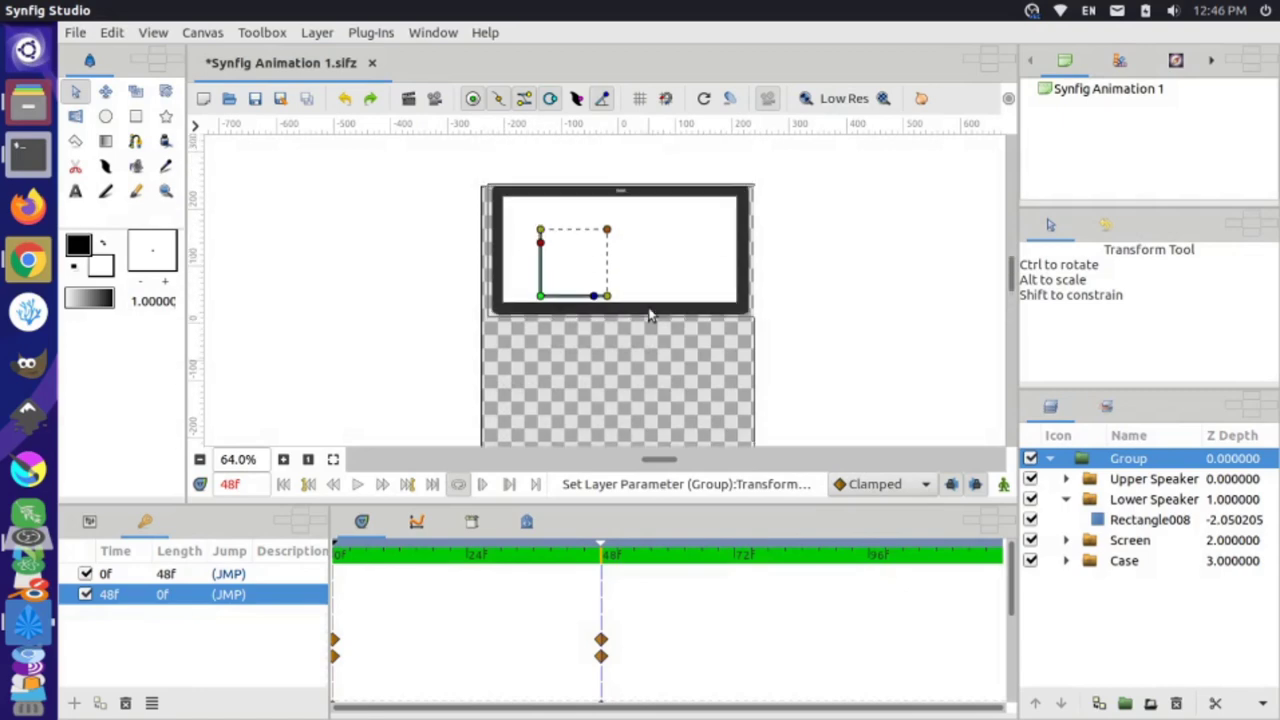
left_click_drag(567, 295, 538, 306)
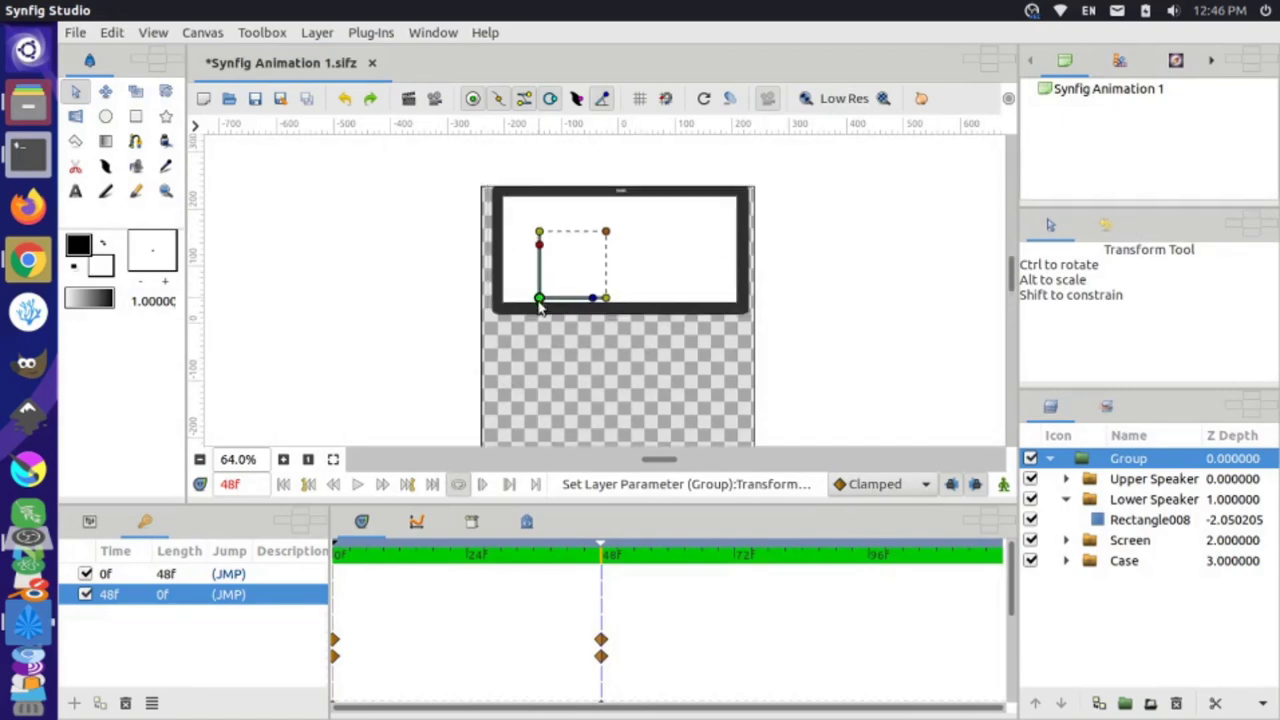
left_click(820, 470)
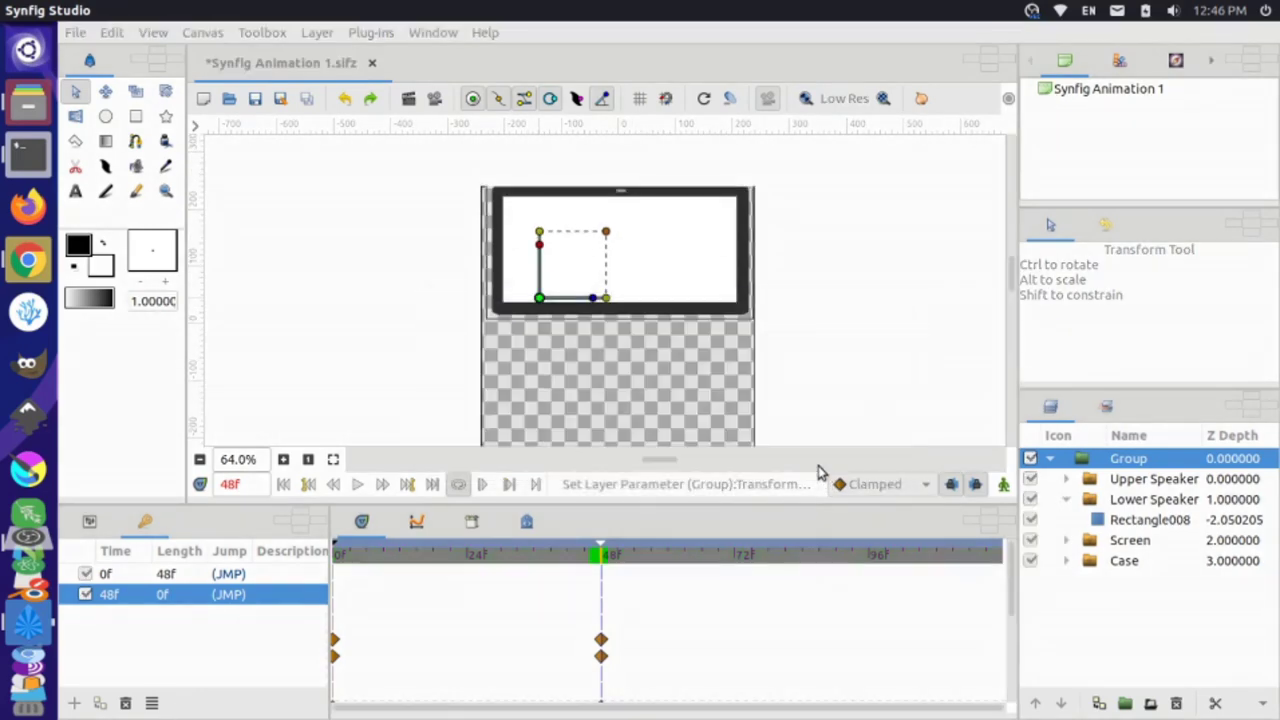
left_click_drag(540, 303, 541, 309)
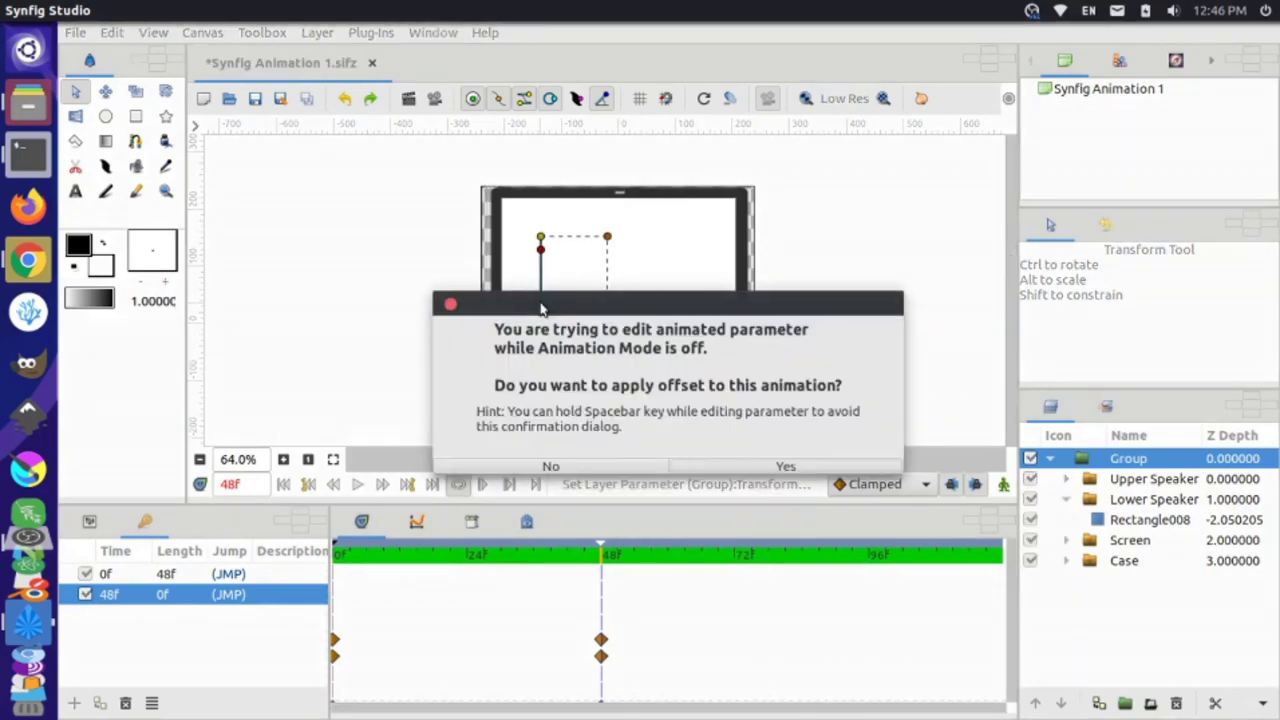
left_click(825, 465)
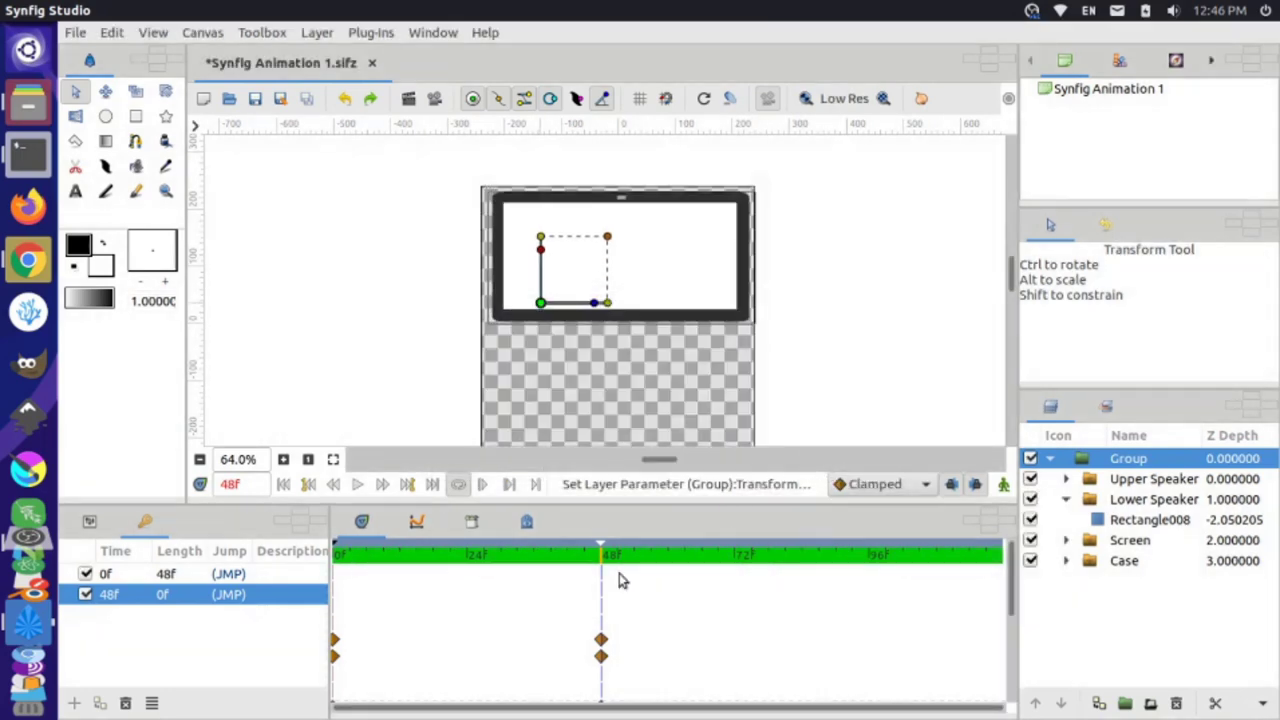
- Play the animation twice from 0f to check the repositioned device, stopping playback after each run
left_click_drag(544, 563, 311, 569)
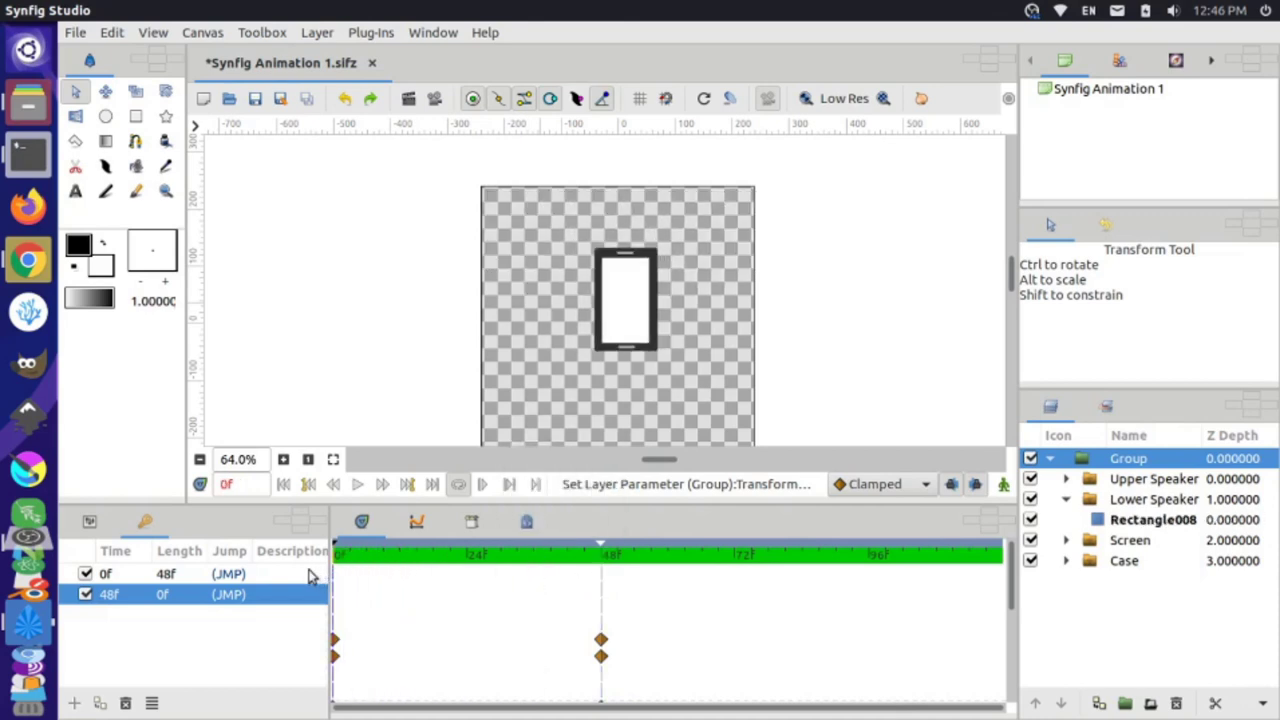
left_click(357, 484)
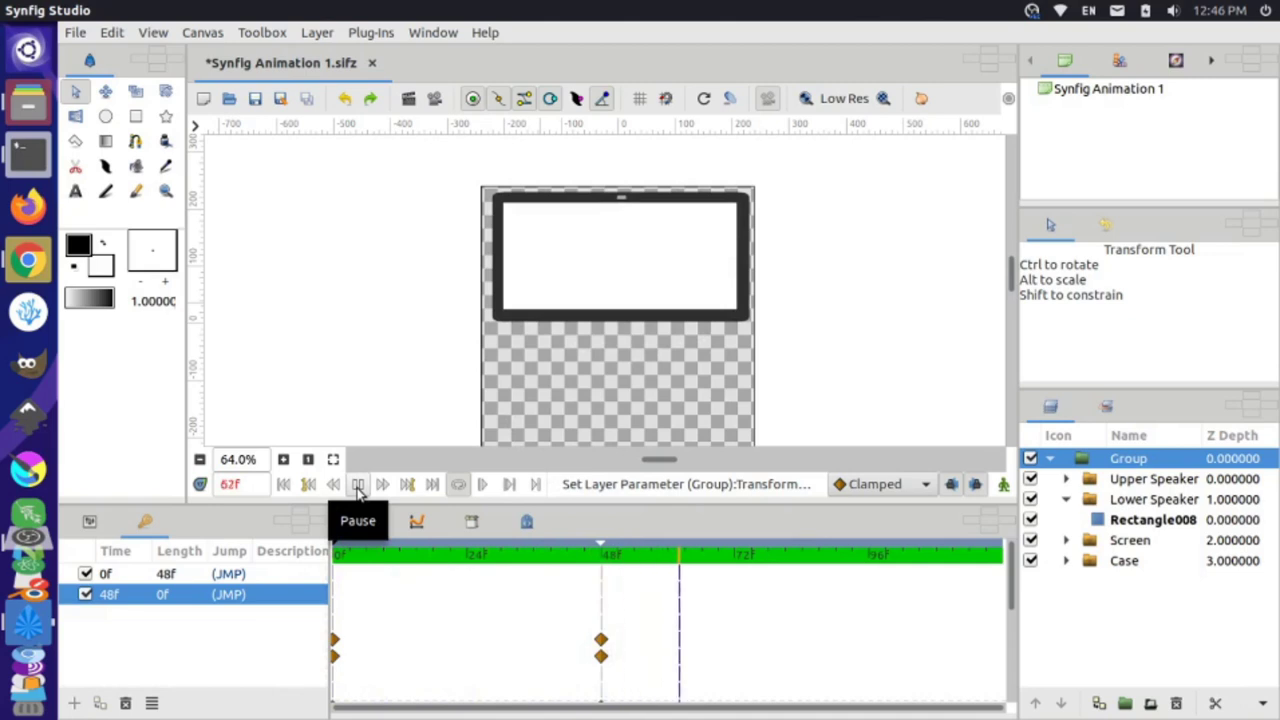
left_click(357, 484)
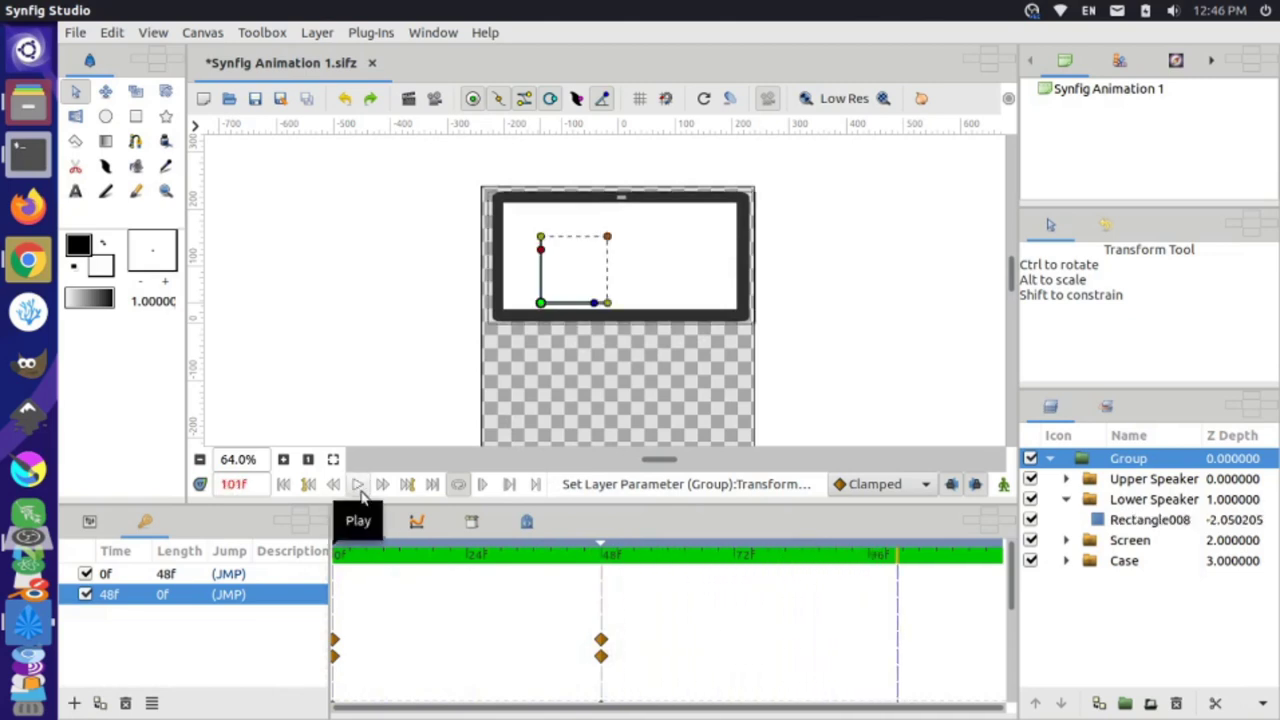
left_click_drag(477, 557, 303, 569)
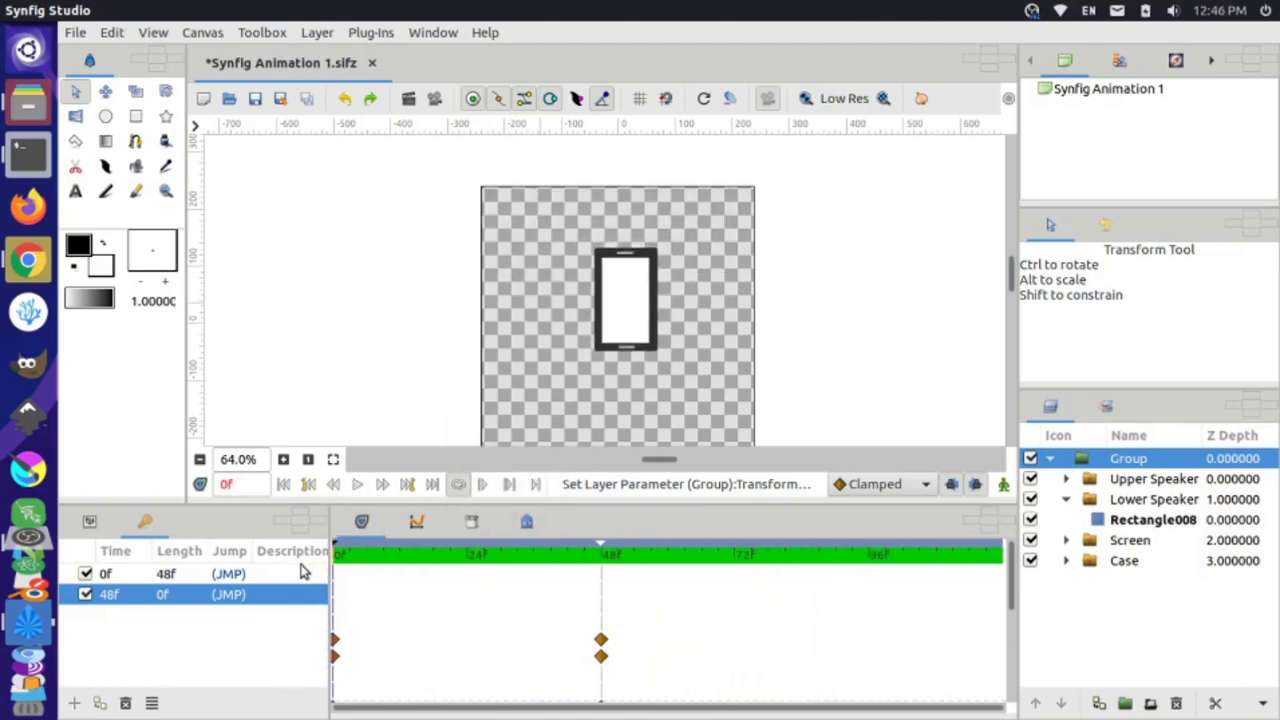
left_click(356, 485)
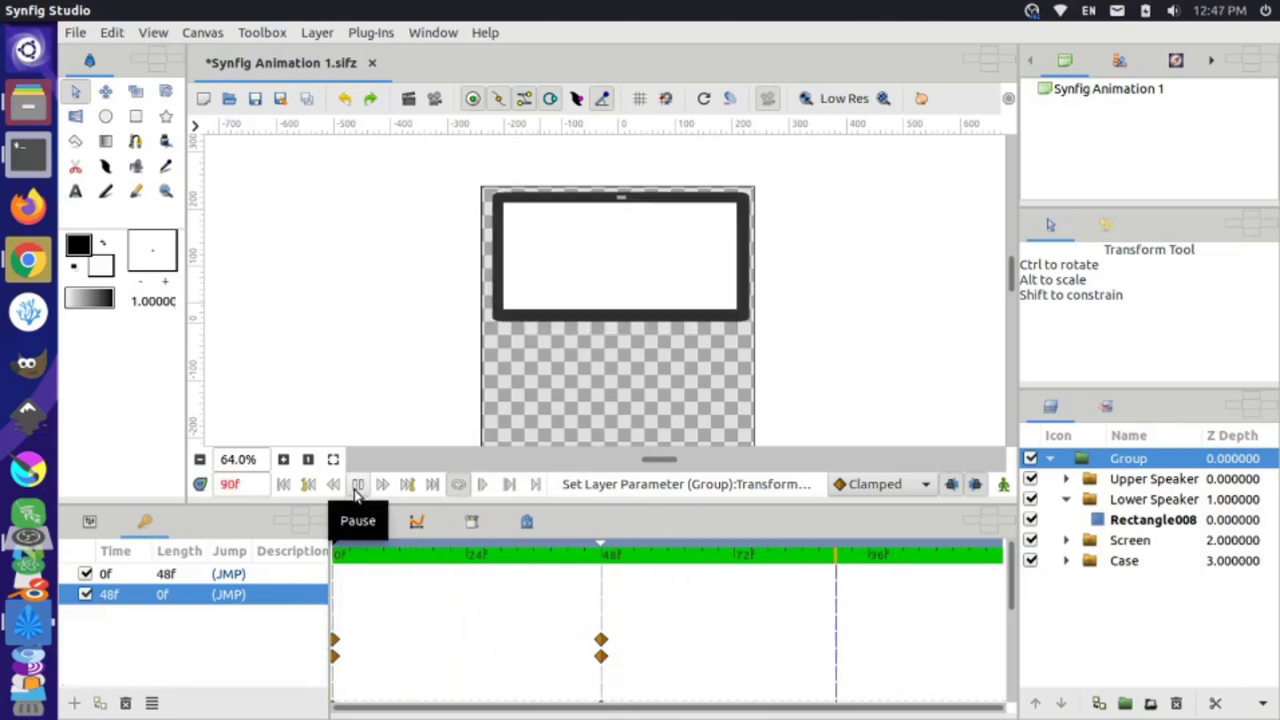
left_click(357, 484)
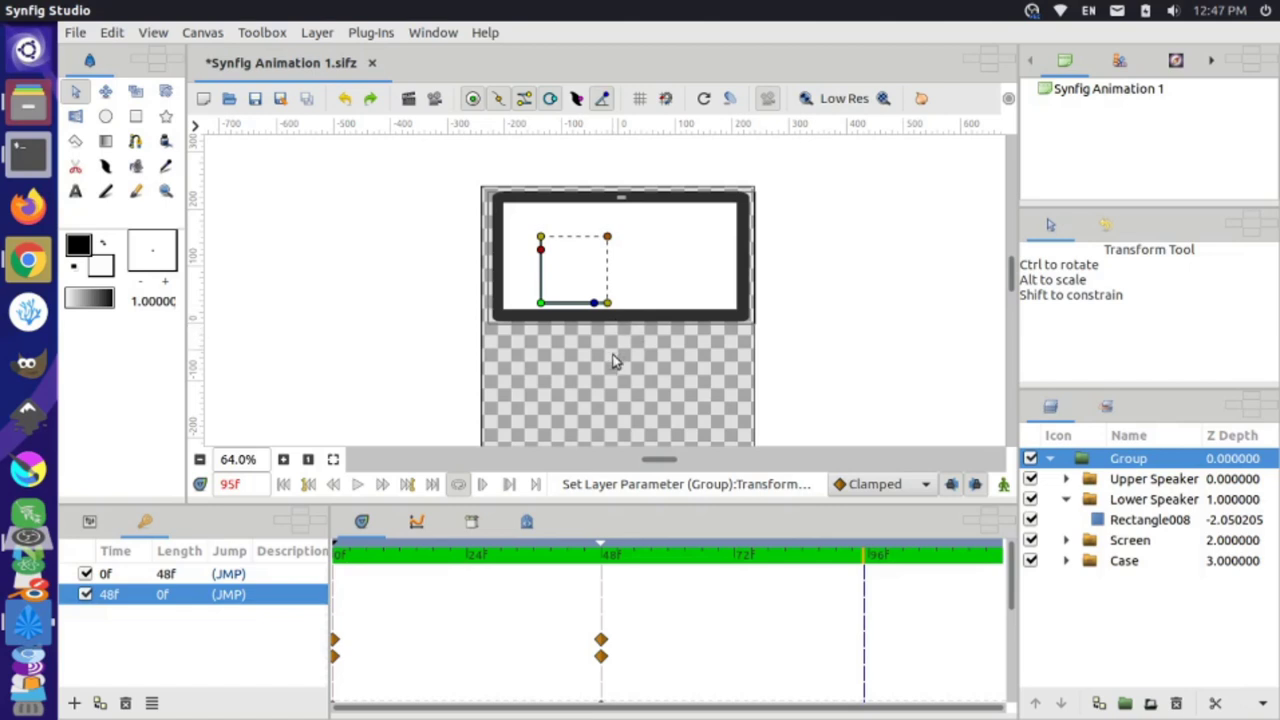
- At 48f, draw a four-point curved stand outline below the tablet's bottom edge with the Spline tool
left_click_drag(623, 558, 600, 566)
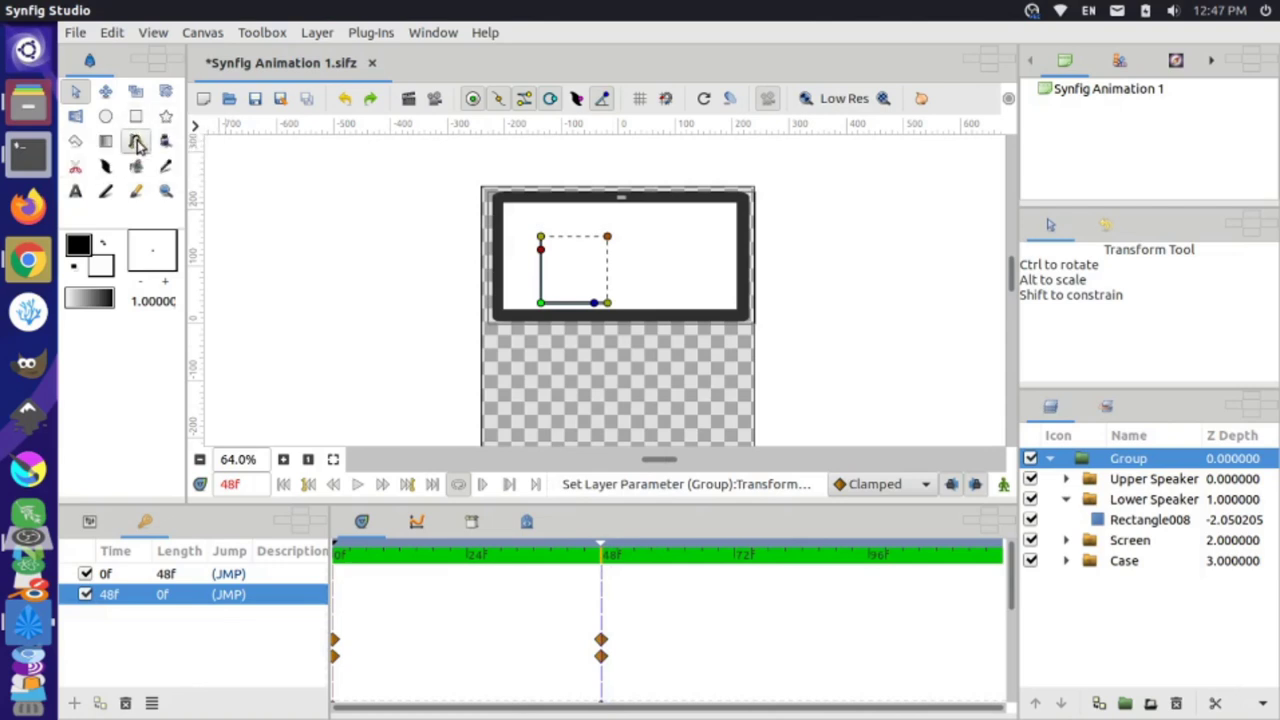
left_click(136, 142)
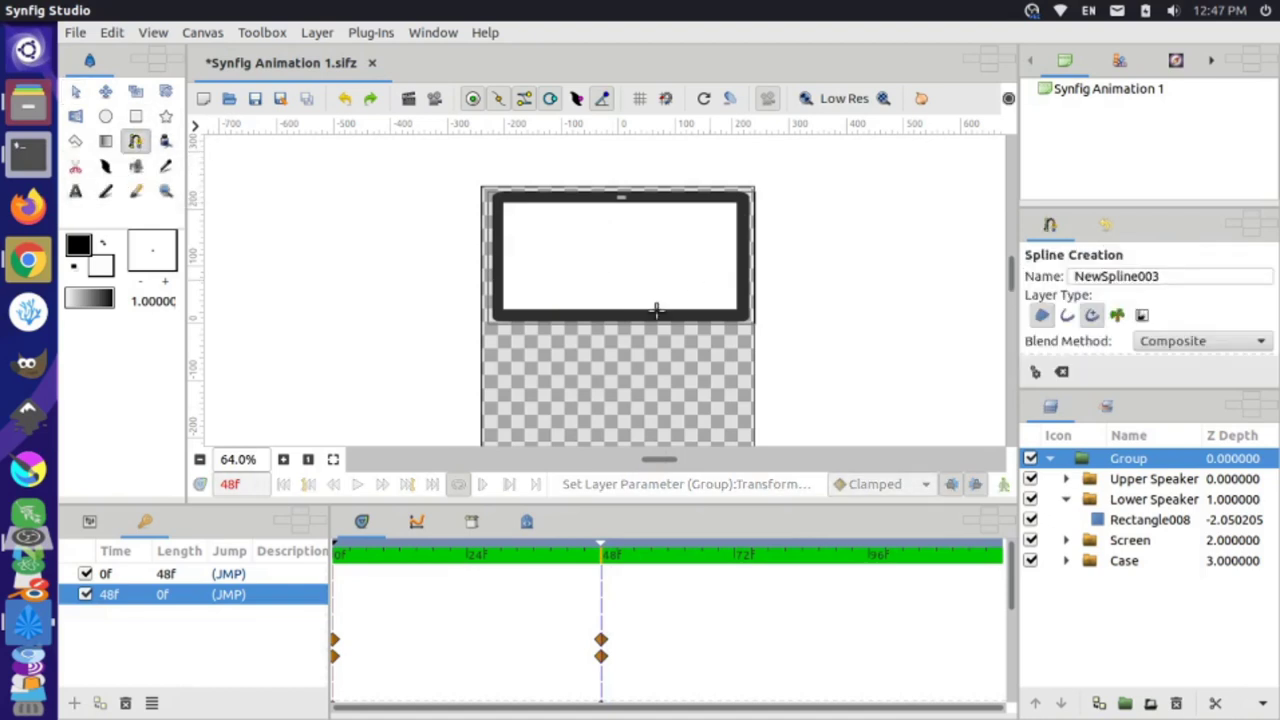
scroll(577, 373, "up", 2)
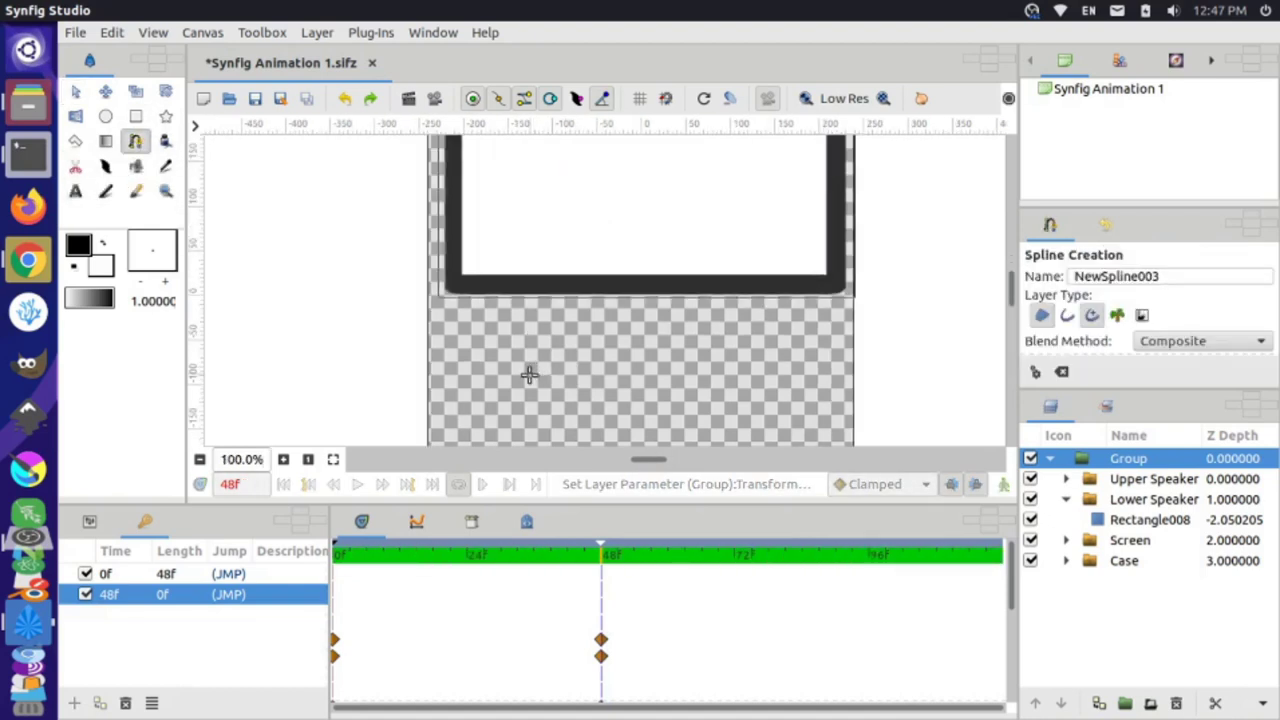
left_click(529, 375)
left_click_drag(602, 297, 603, 240)
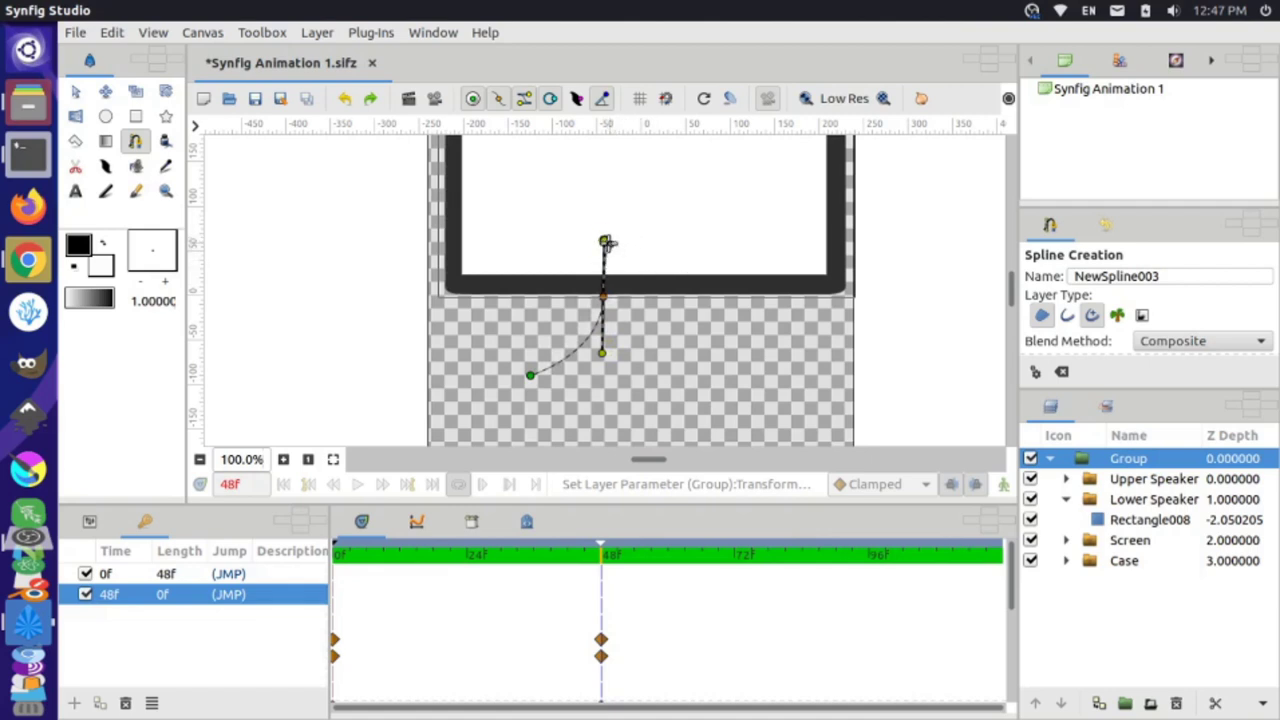
left_click_drag(606, 243, 686, 311)
left_click(657, 295)
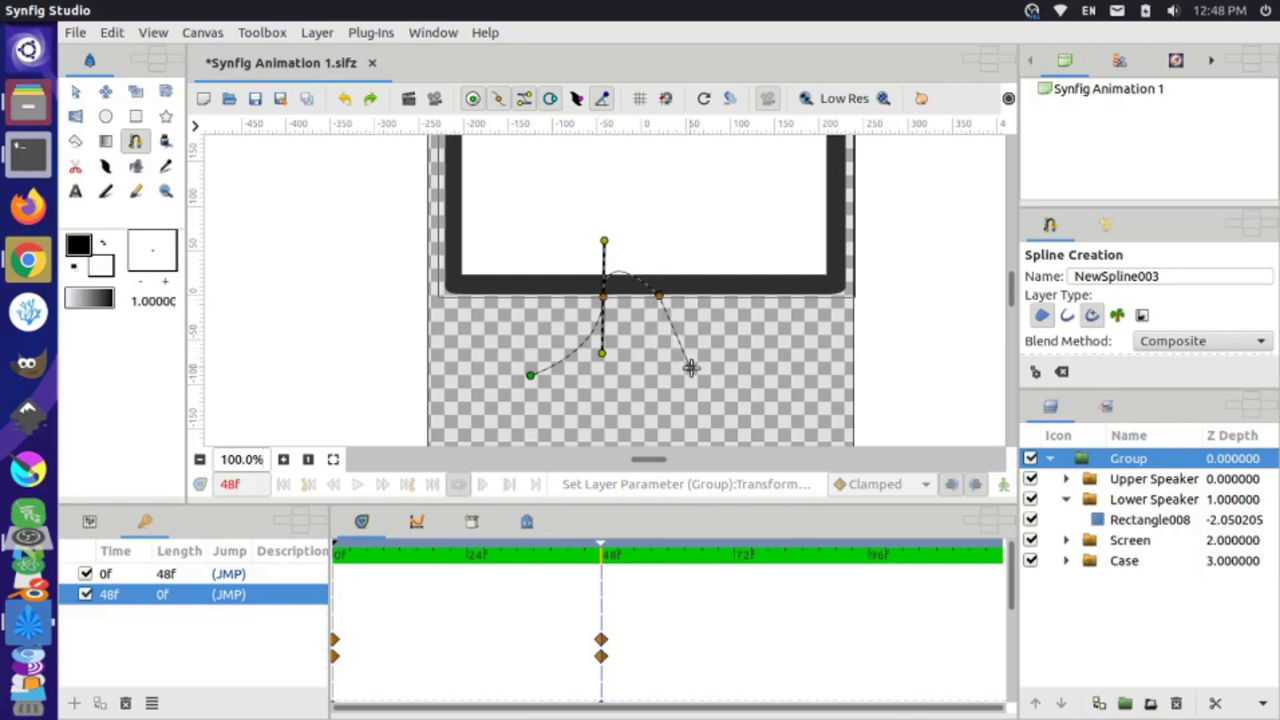
left_click_drag(692, 368, 755, 381)
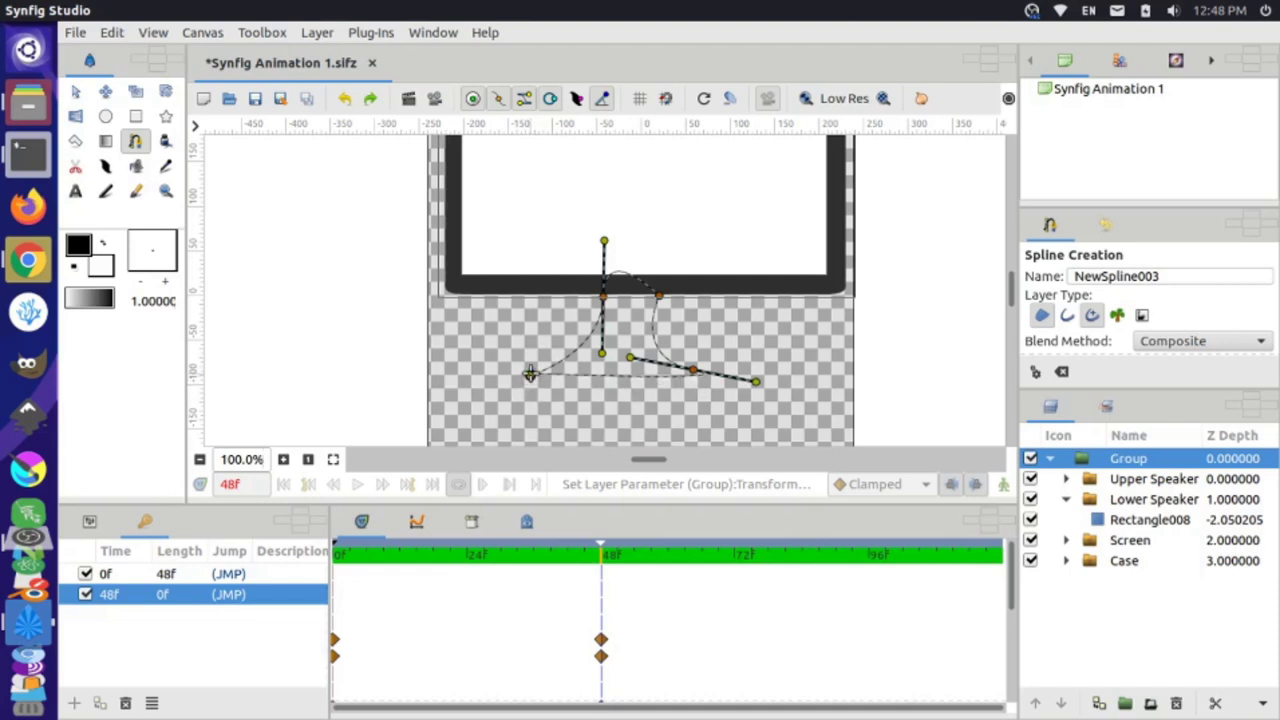
- Close the stand outline by looping the spline at its first vertex and finish creating the shape
right_click(530, 374)
right_click(530, 374)
right_click(530, 375)
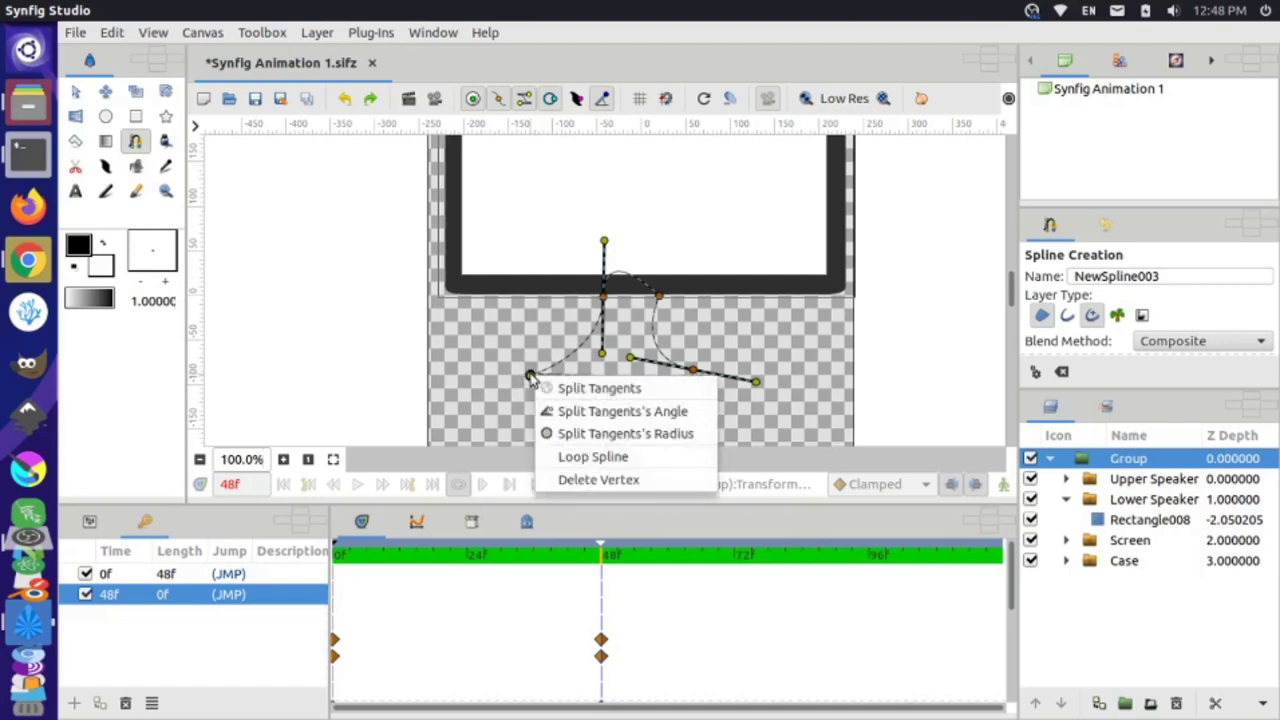
left_click(566, 457)
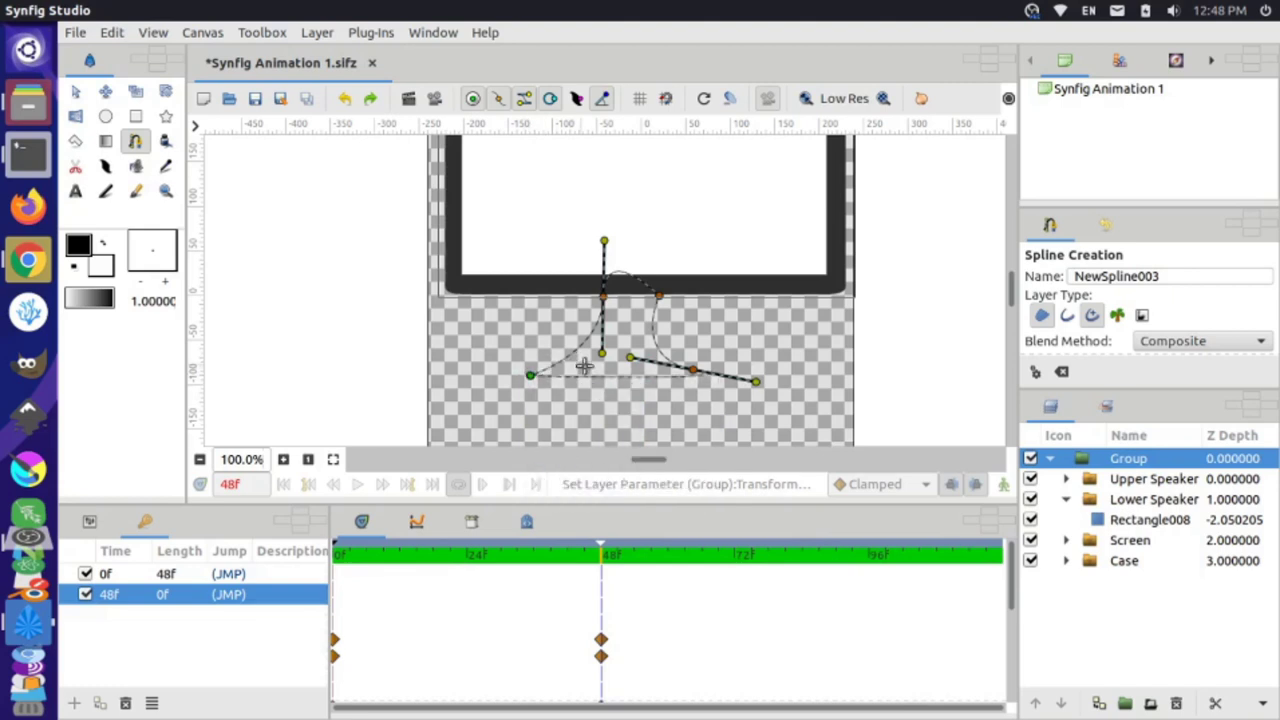
left_click(105, 91)
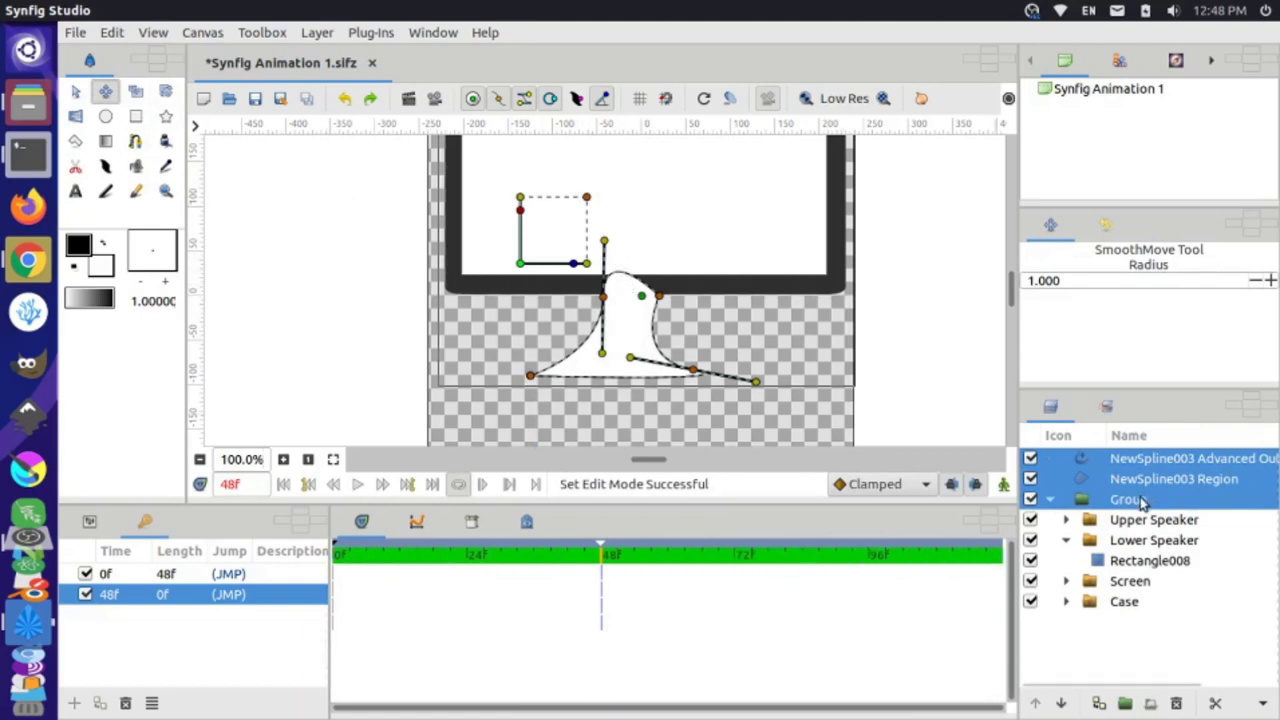
- Collapse the device Group and delete the stand's Advanced Outline layer, keeping only its Region layer
left_click(1050, 500)
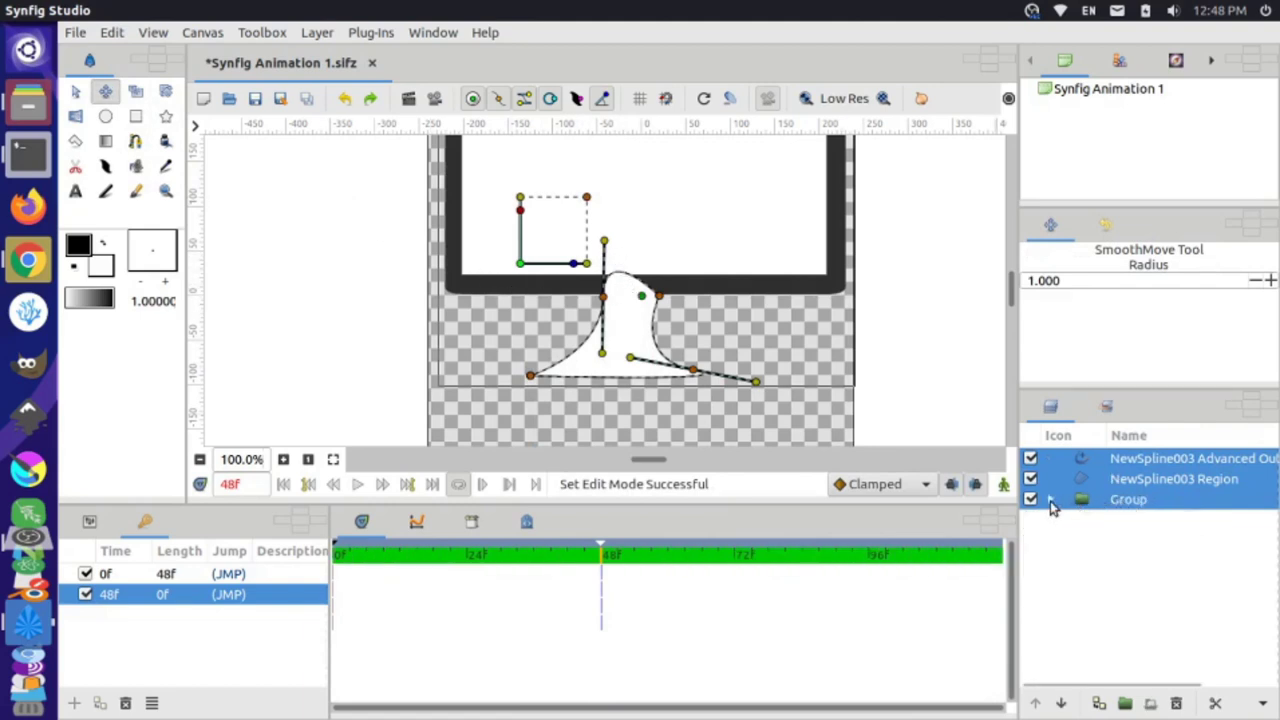
left_click(1124, 481)
left_click(1122, 462)
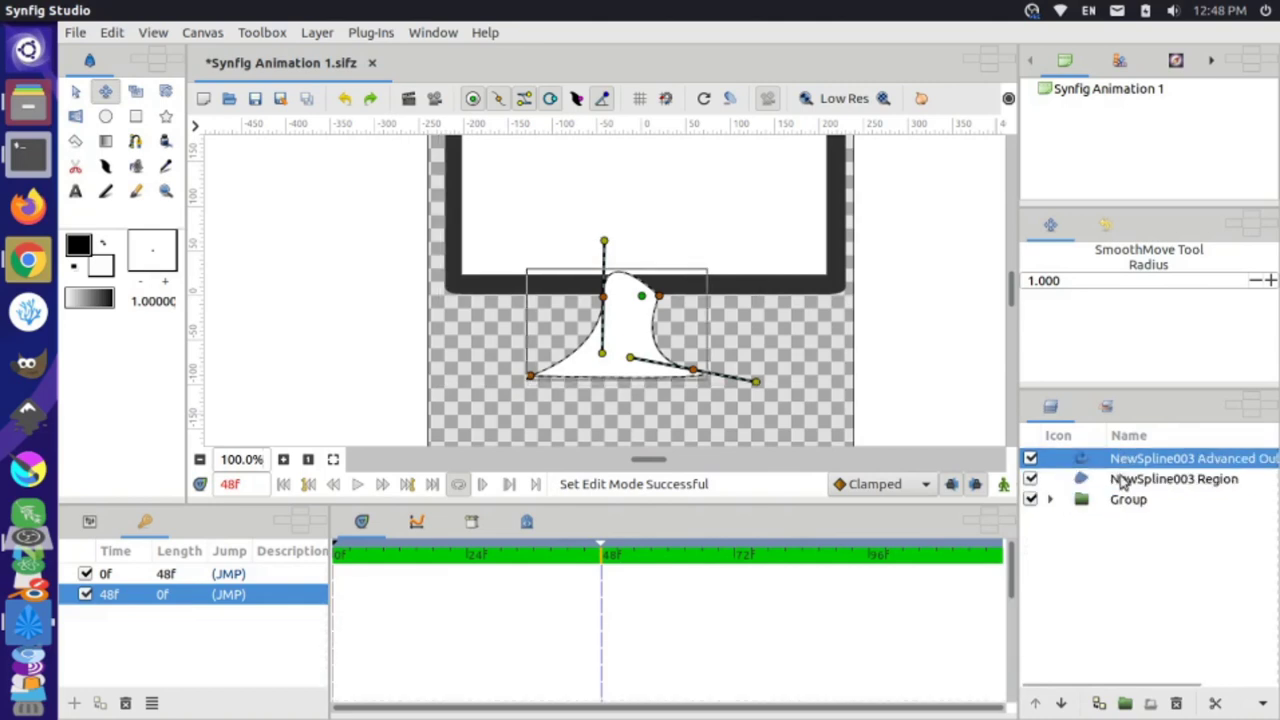
left_click(1131, 479)
left_click(1148, 462)
left_click(1176, 704)
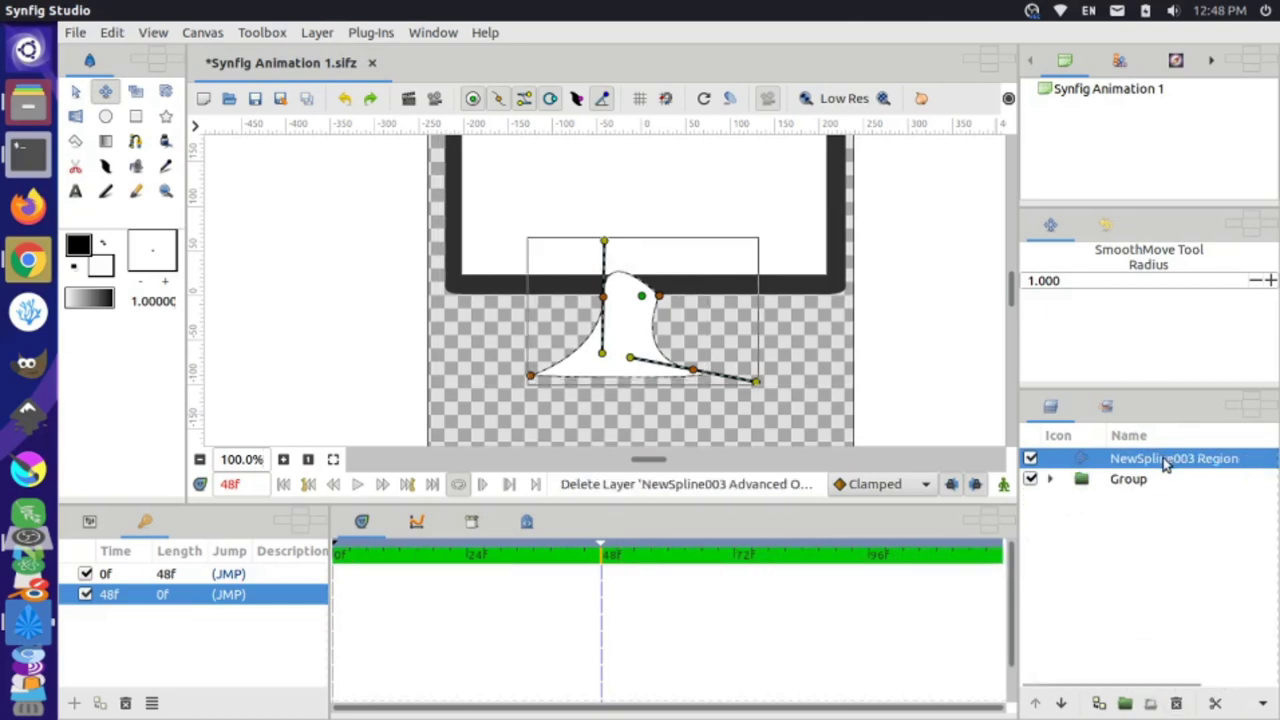
- Straighten the stand's upper edge and align its two upper vertices with the tablet's bottom edge
mouse_move(605, 243)
left_mouse_down()
mouse_move(631, 254)
mouse_move(597, 257)
mouse_move(608, 250)
left_mouse_up()
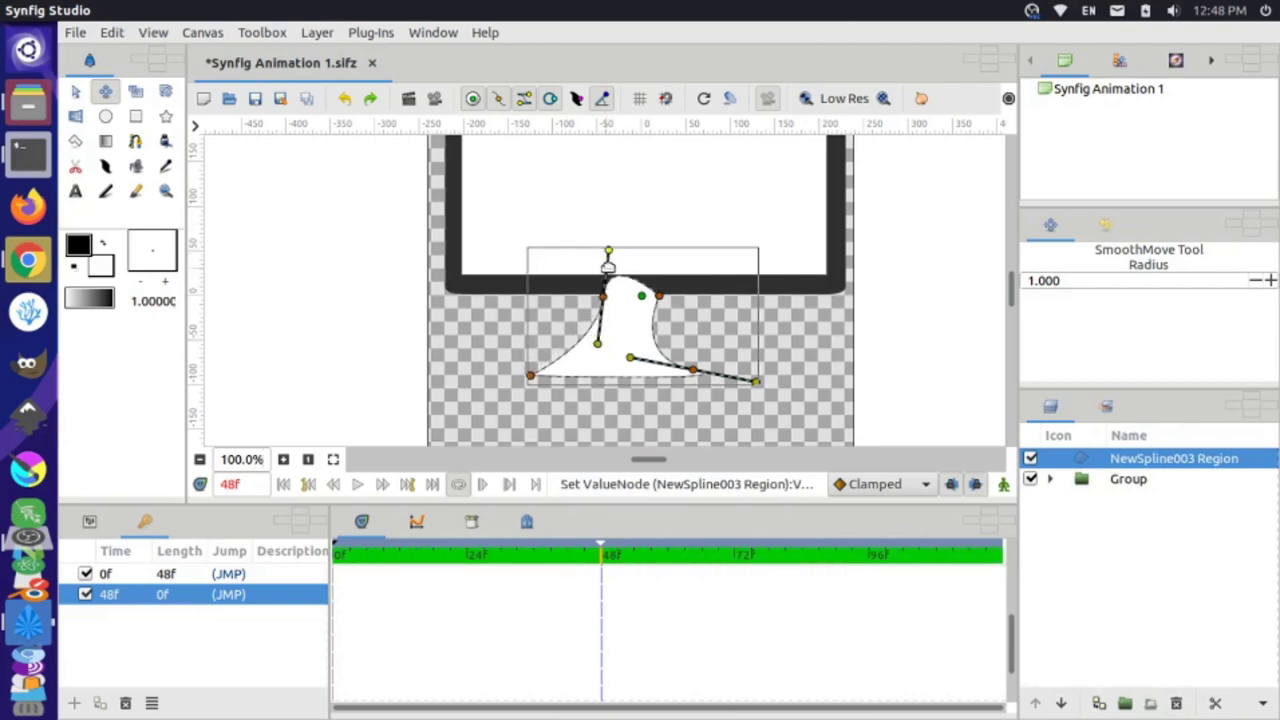
left_click_drag(613, 250, 632, 291)
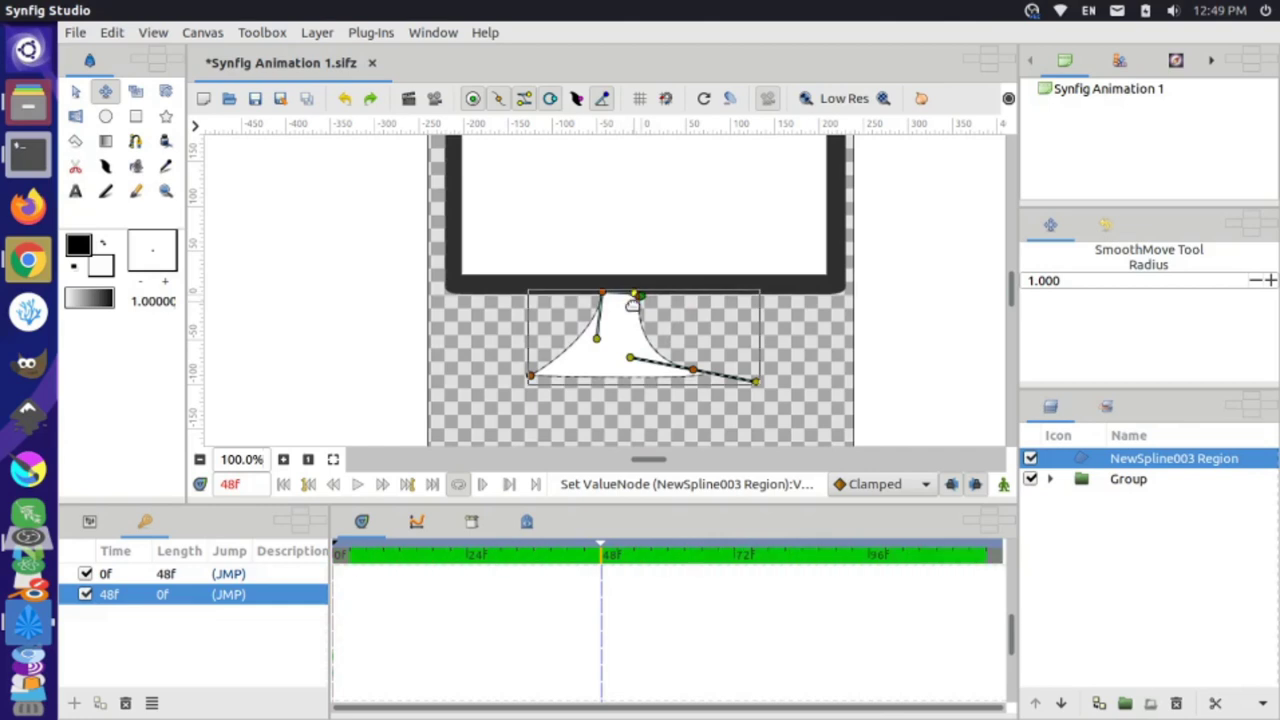
scroll(633, 297, "up", 11)
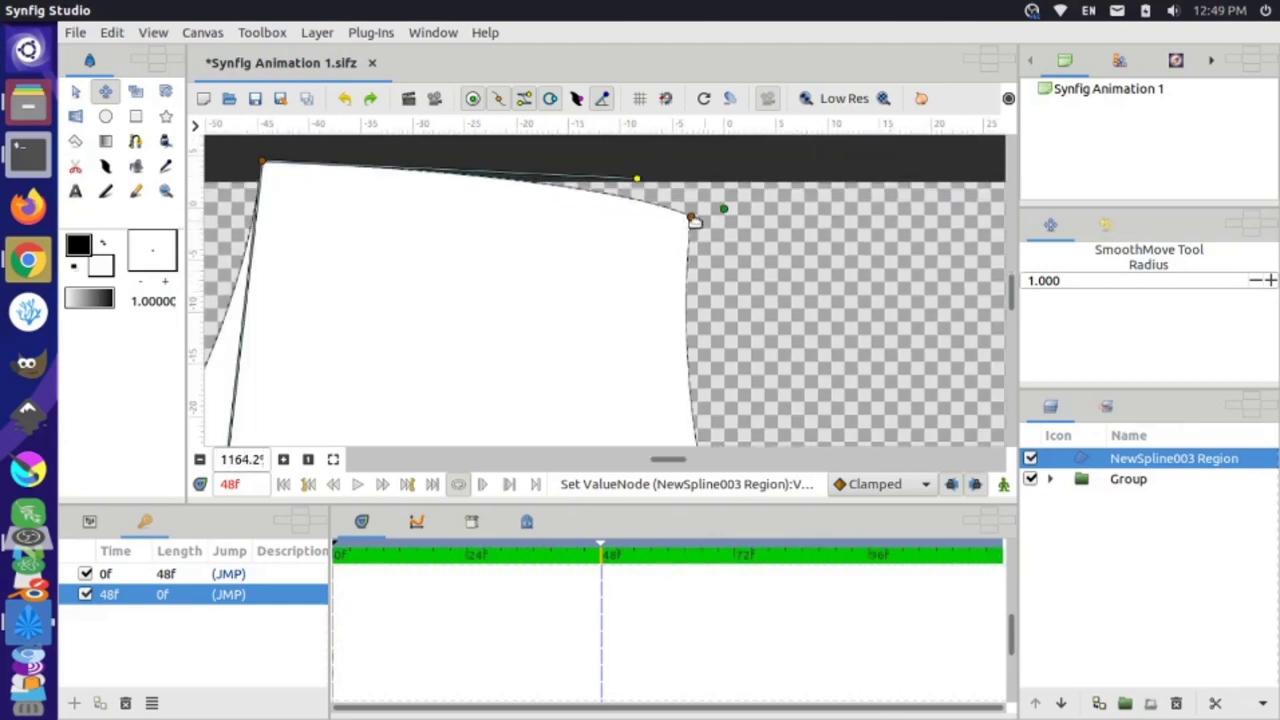
left_click_drag(689, 218, 668, 185)
left_click_drag(262, 161, 263, 183)
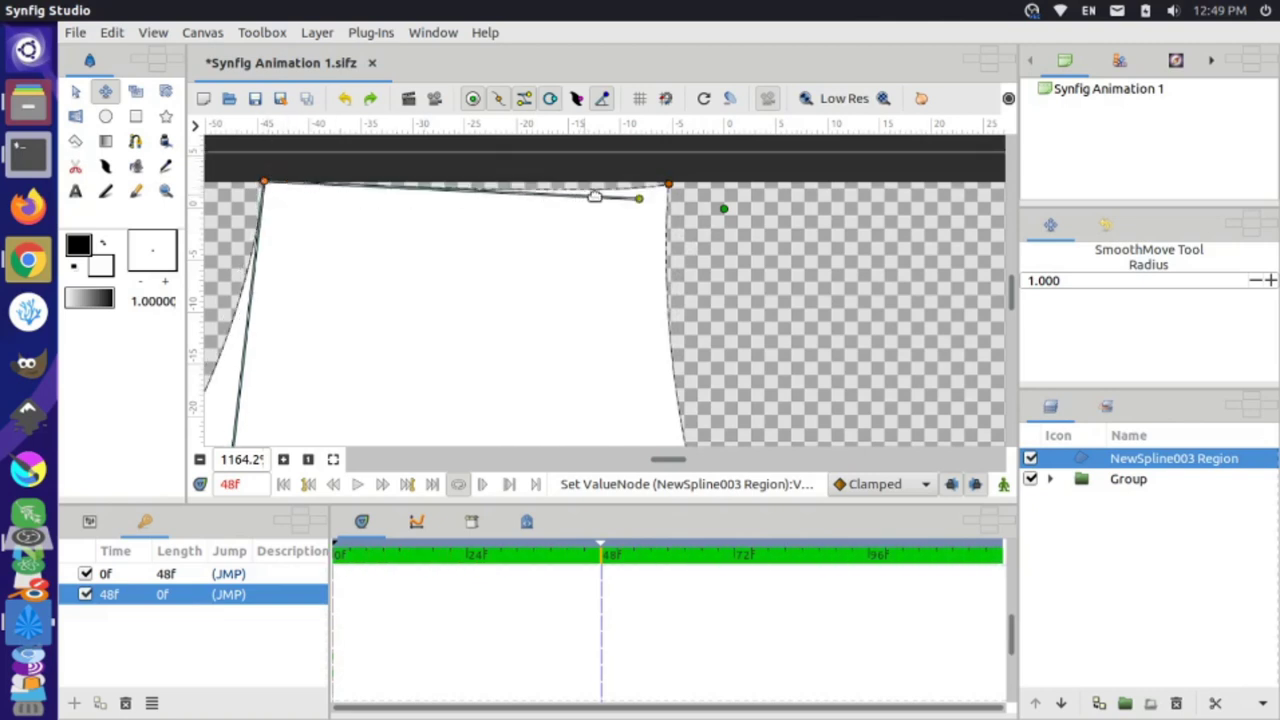
left_click_drag(638, 201, 667, 185)
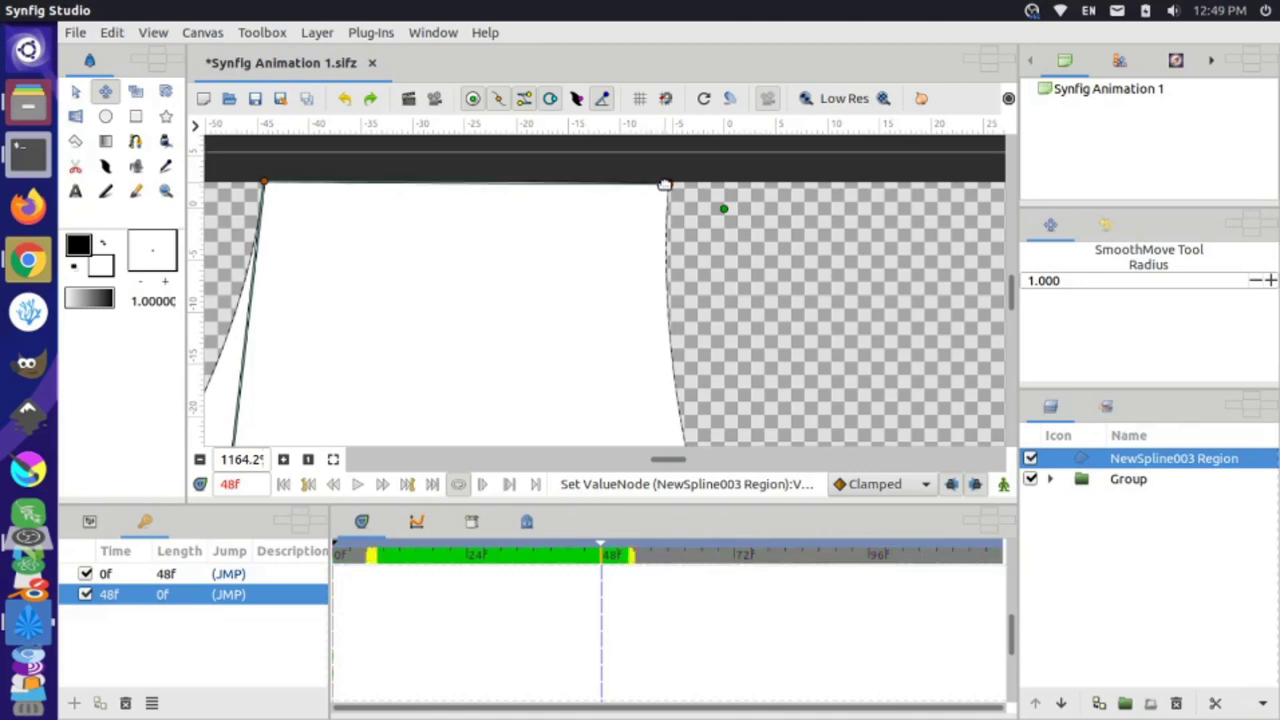
scroll(556, 289, "down", 2)
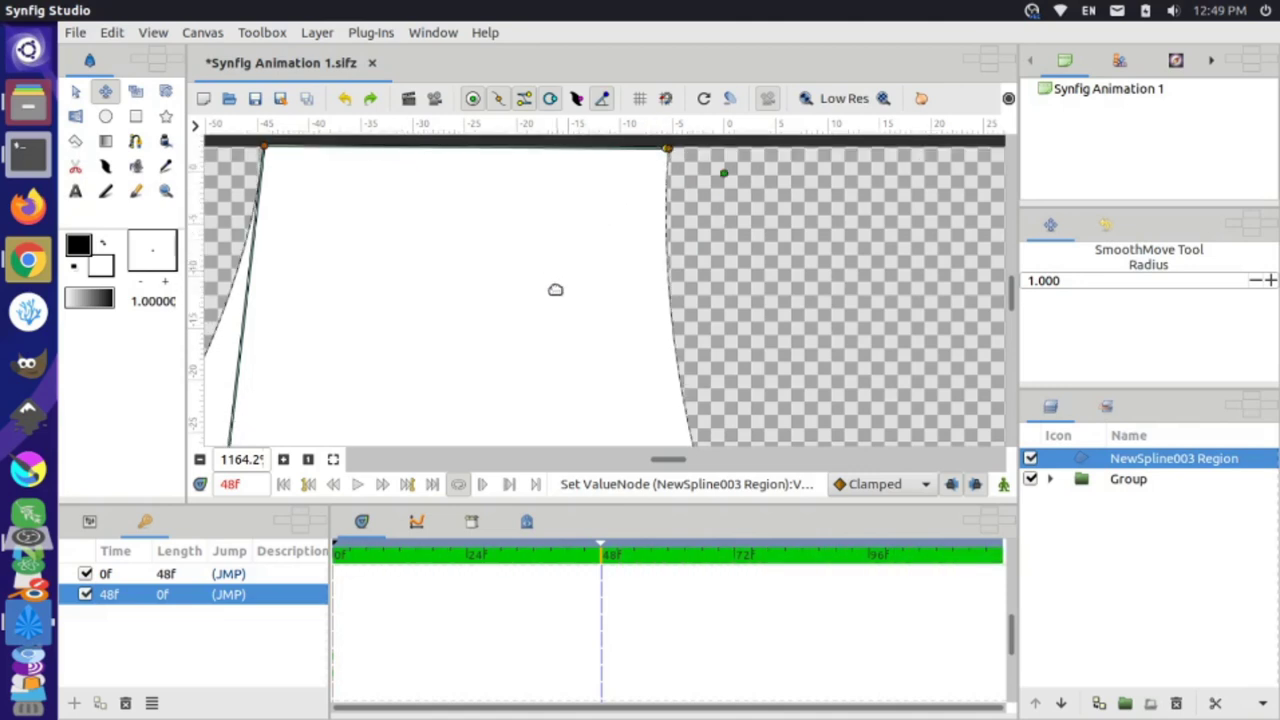
- Reposition the stand's lower-right vertex and adjust its tangents to form a sharp corner with a straighter lower edge
scroll(558, 291, "down", 5)
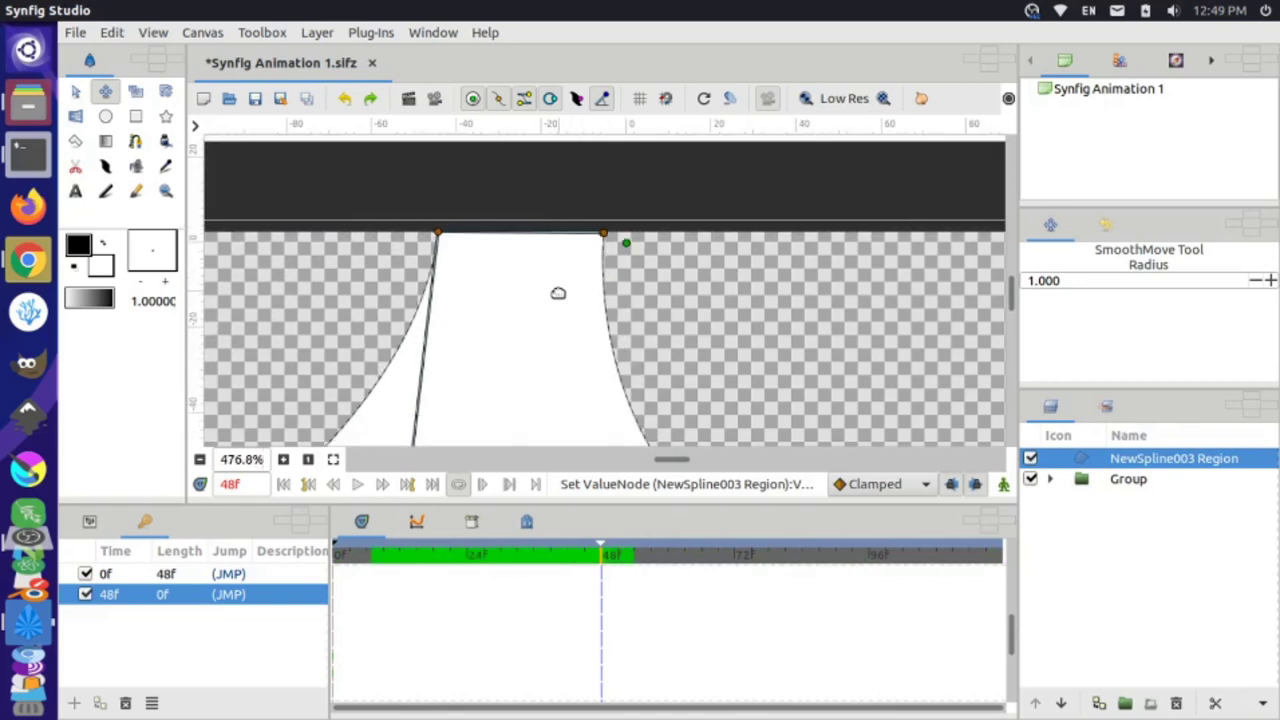
scroll(558, 293, "down", 4)
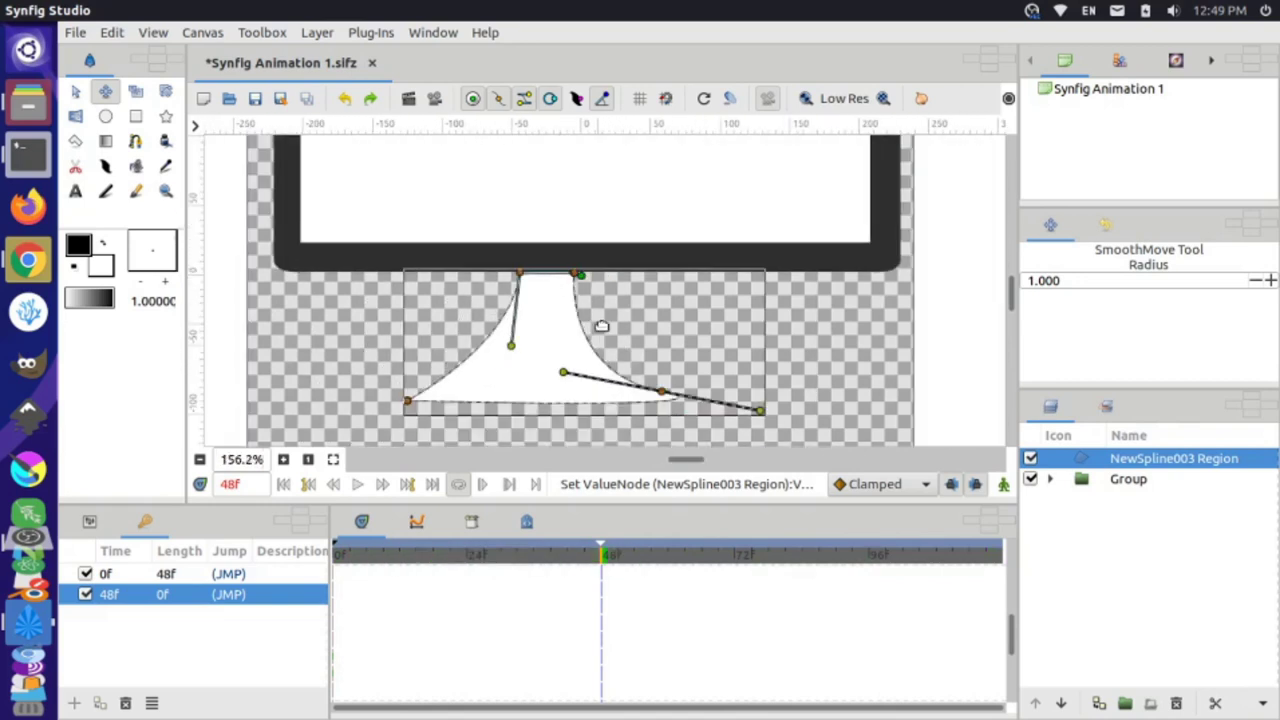
left_click_drag(661, 391, 657, 387)
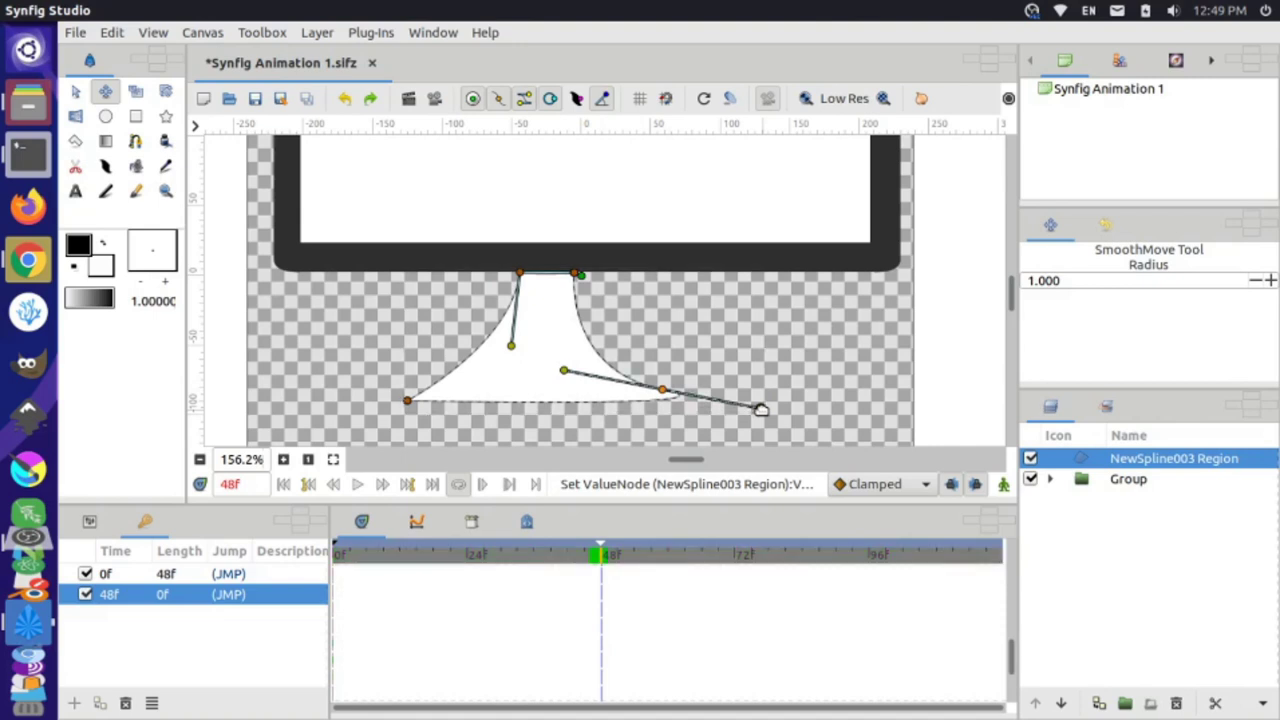
left_click_drag(761, 409, 663, 387)
mouse_move(565, 368)
left_mouse_down()
mouse_move(577, 366)
mouse_move(547, 366)
left_mouse_up()
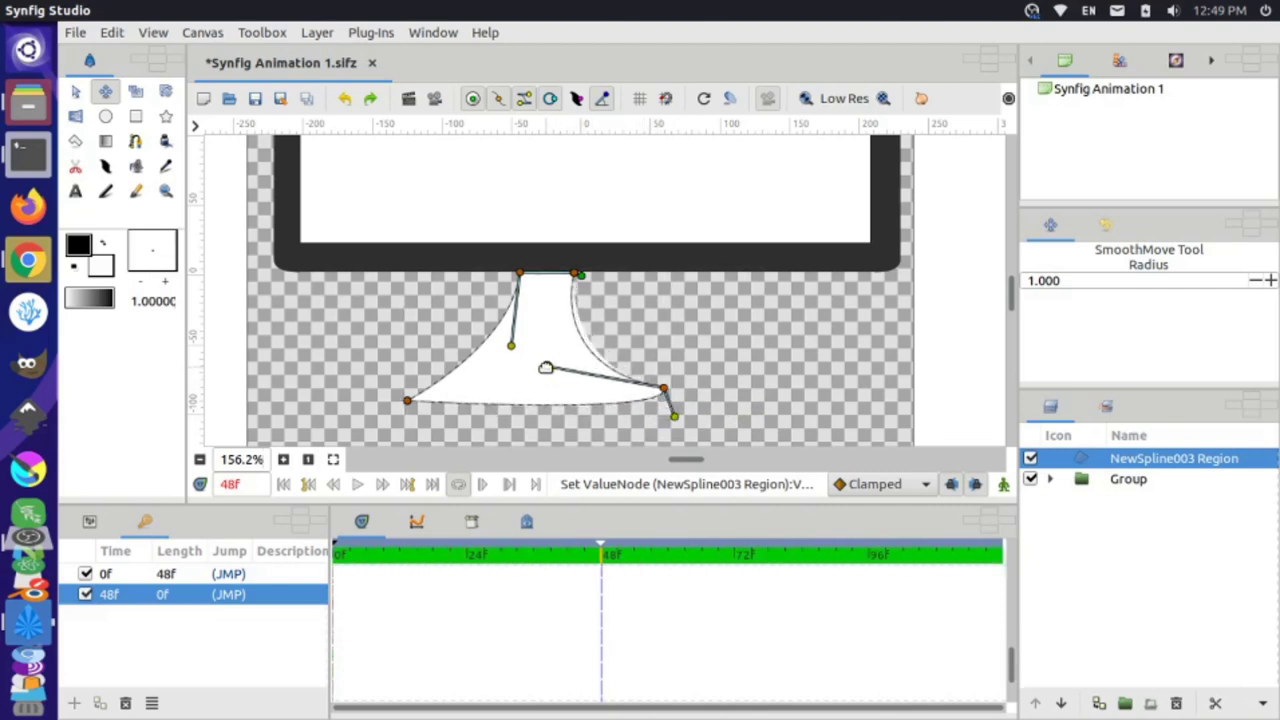
left_click_drag(674, 417, 409, 403)
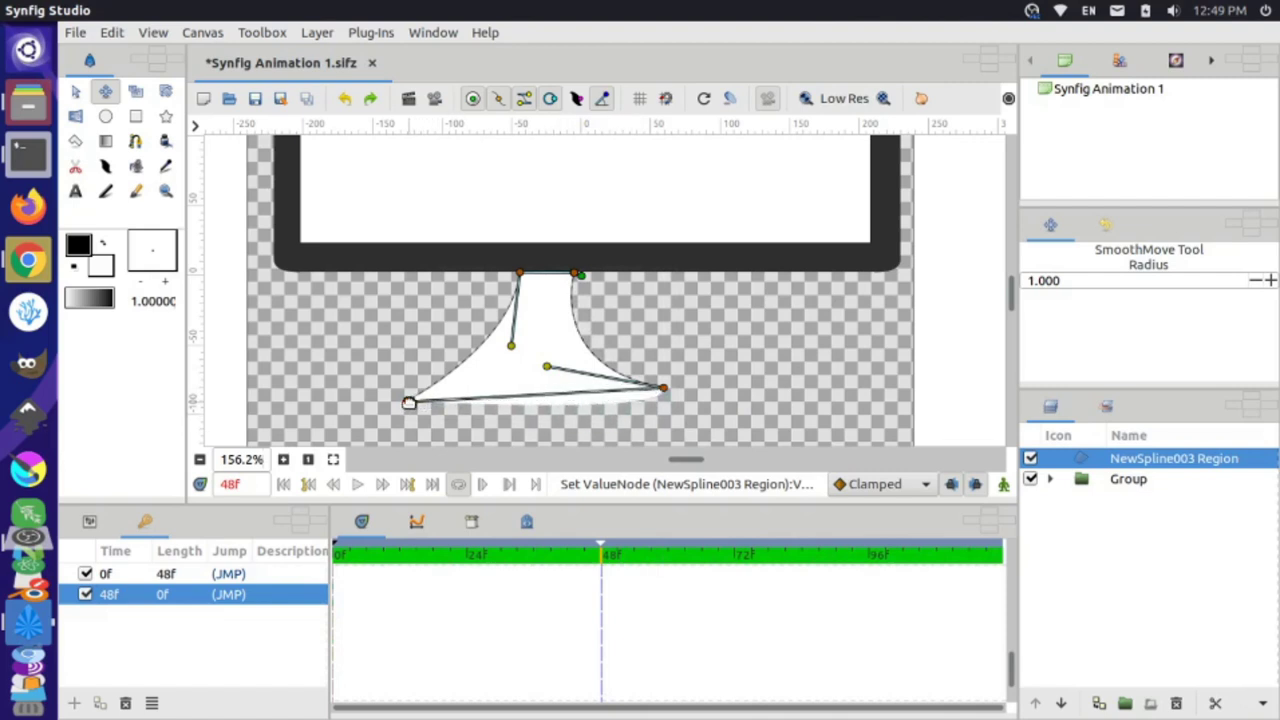
left_click_drag(663, 388, 656, 403)
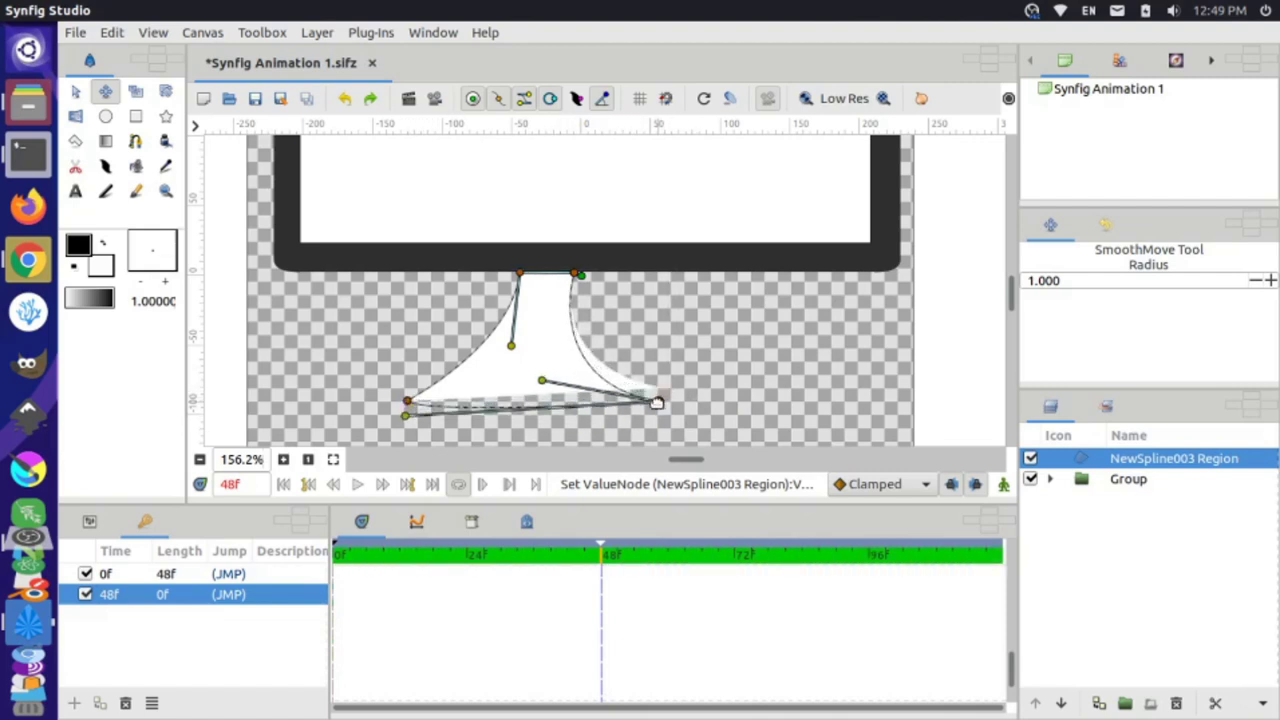
- Level the stand's lower-right vertex with the lower-left one and align its outgoing tangent so the base edge is flat
scroll(652, 434, "down", 1)
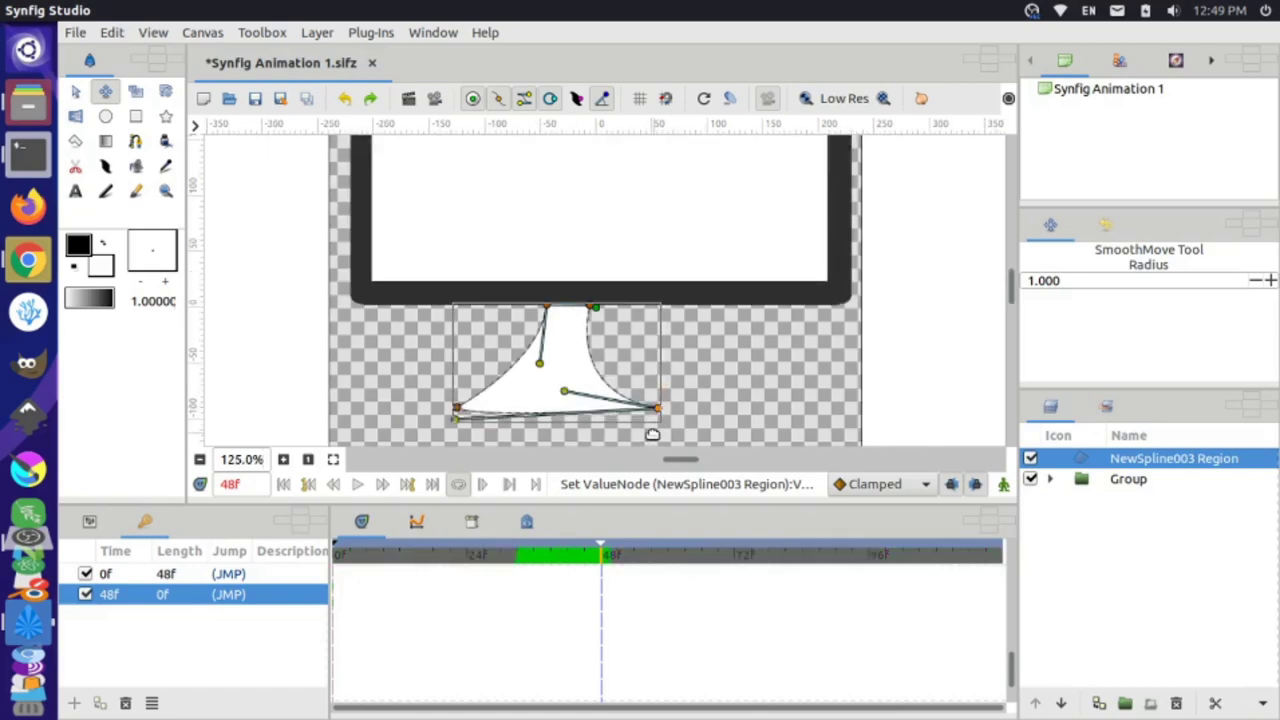
scroll(634, 407, "up", 4)
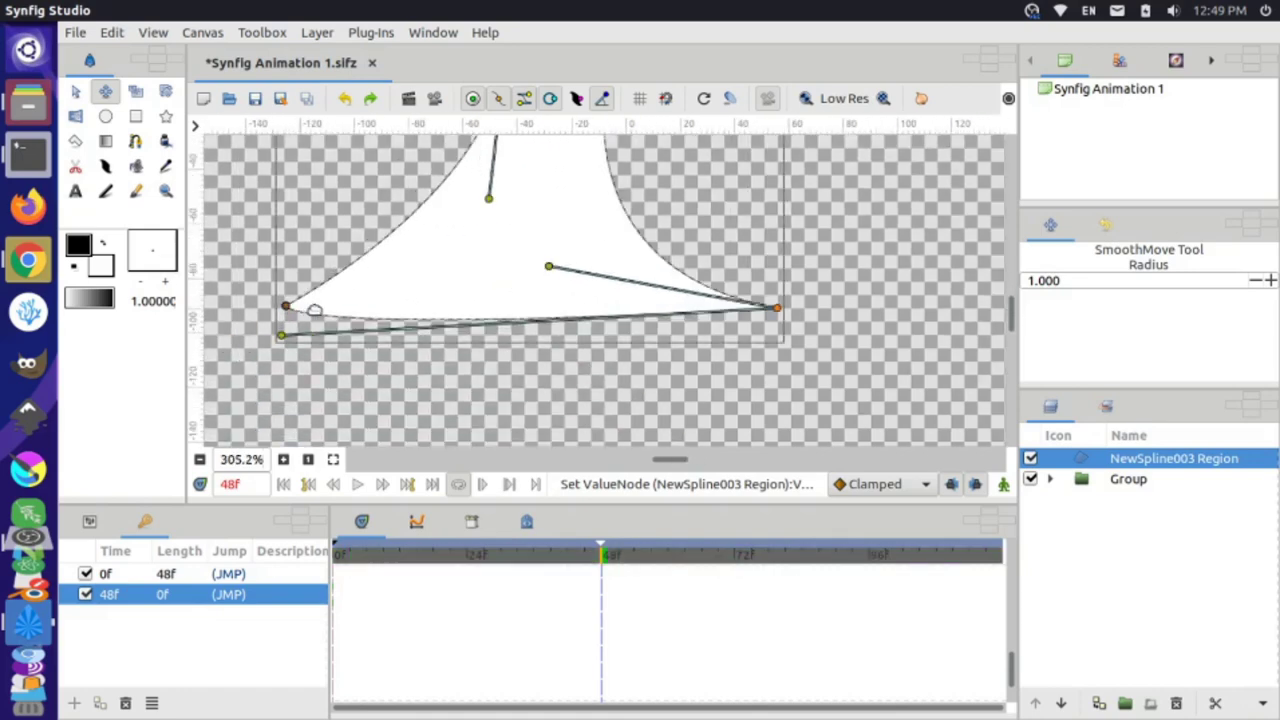
left_click_drag(777, 310, 766, 299)
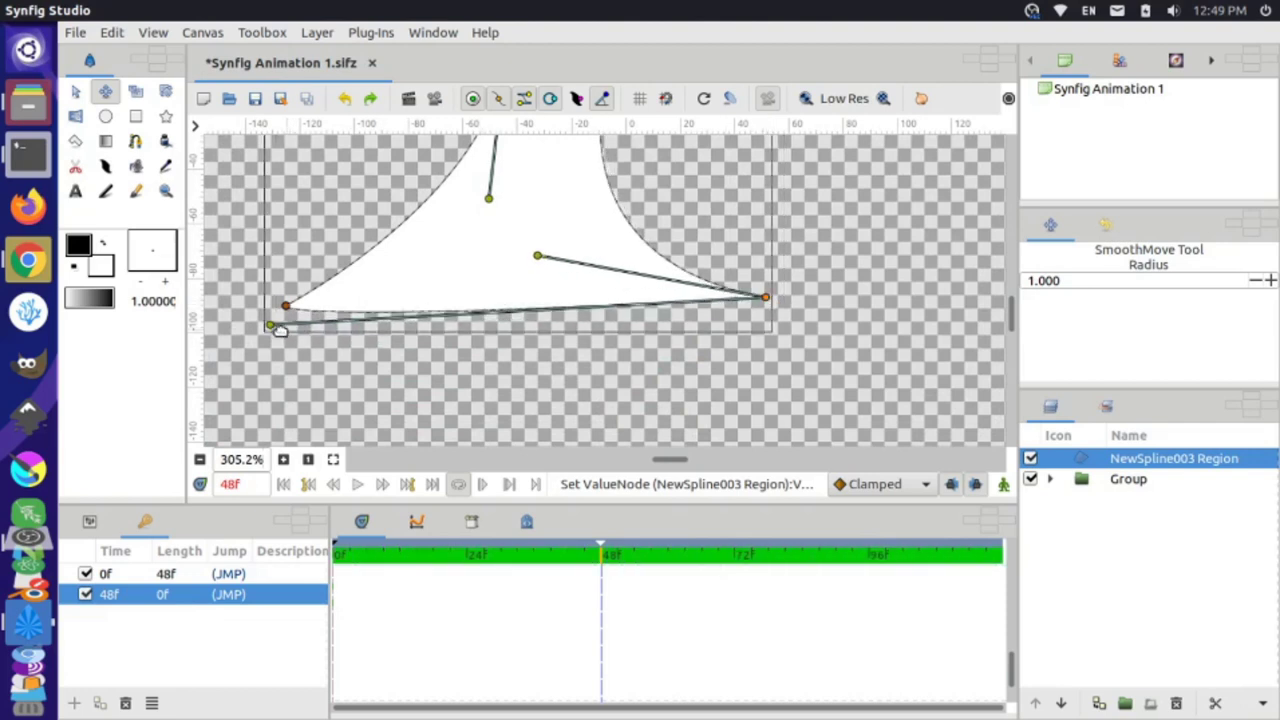
left_click_drag(269, 326, 287, 306)
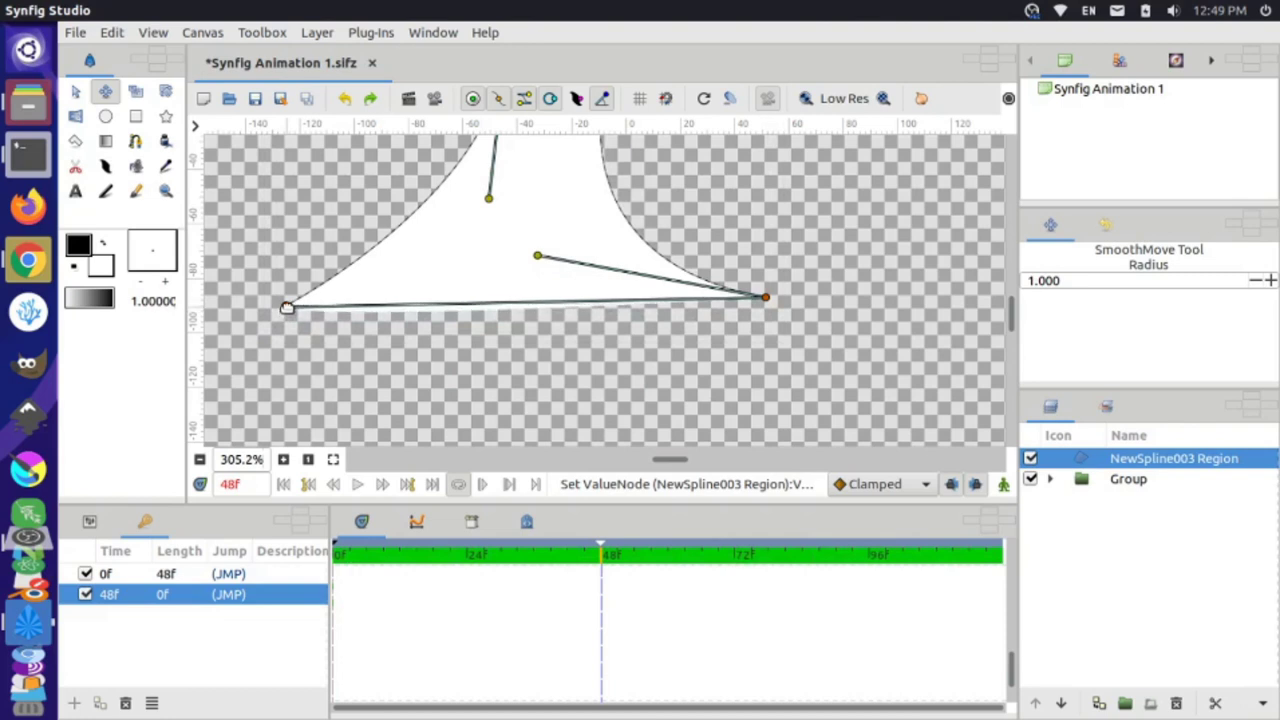
left_click_drag(763, 296, 763, 307)
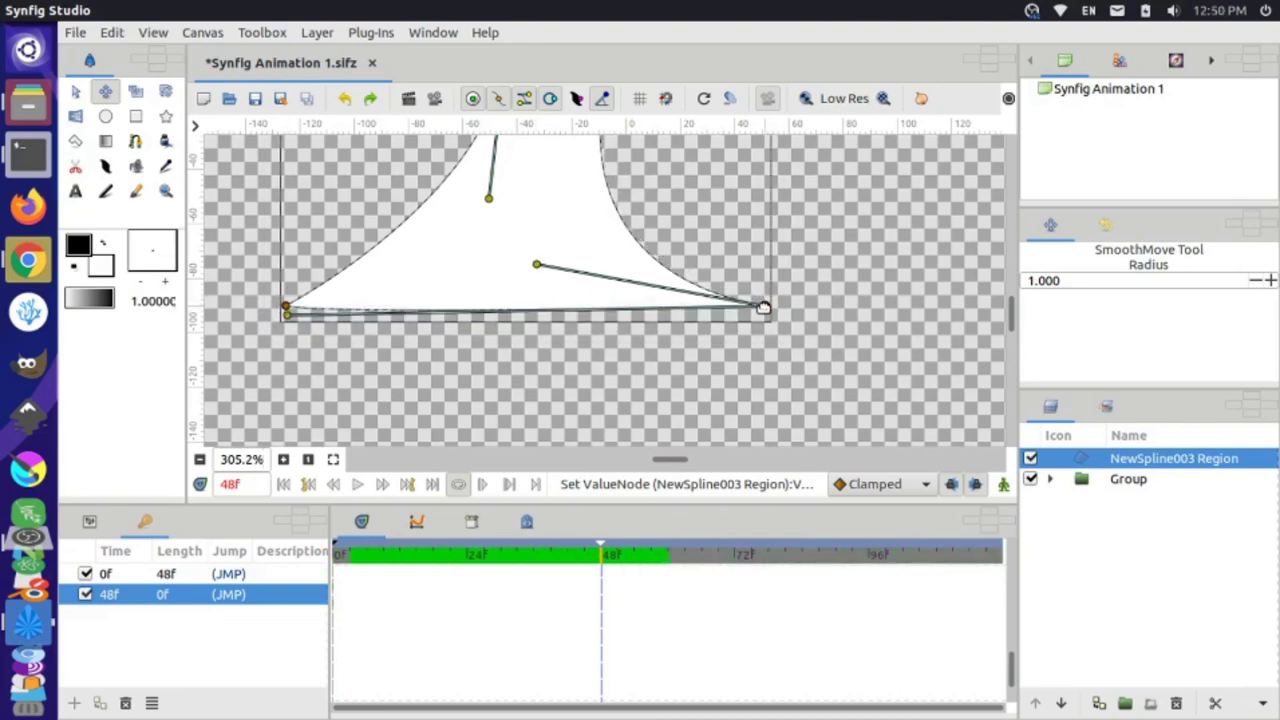
left_click_drag(284, 314, 287, 306)
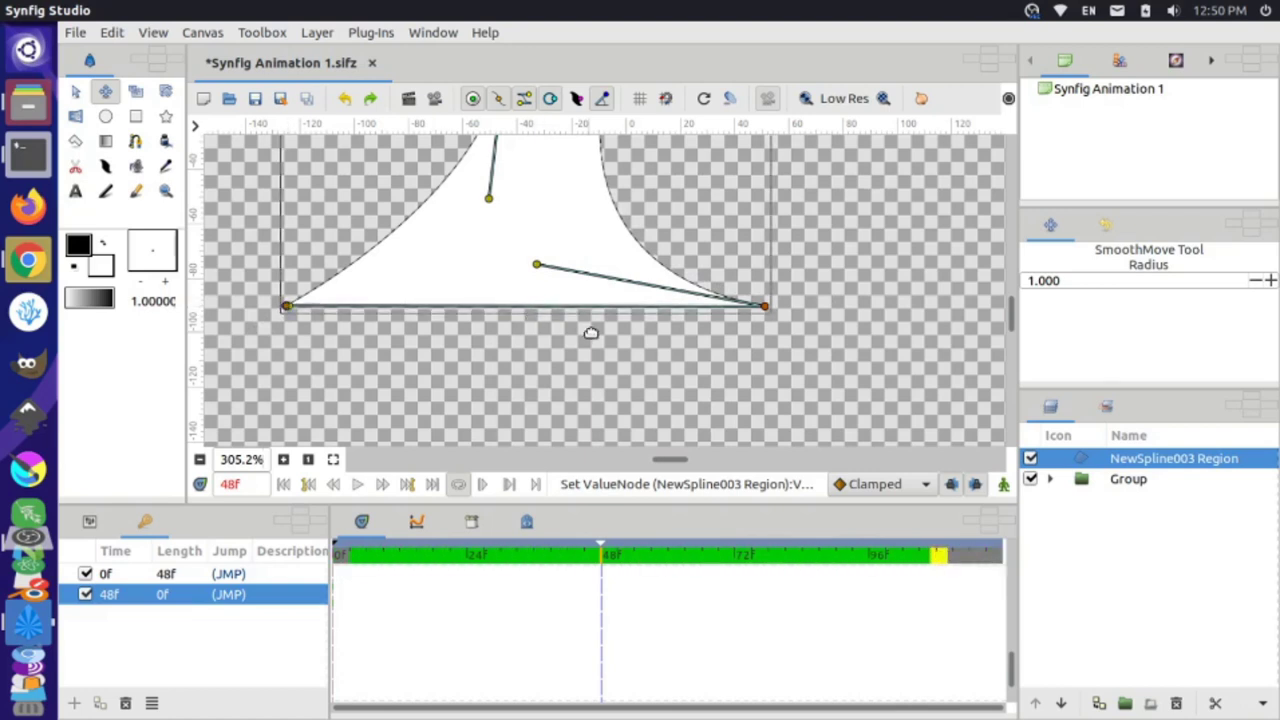
left_click_drag(765, 305, 763, 307)
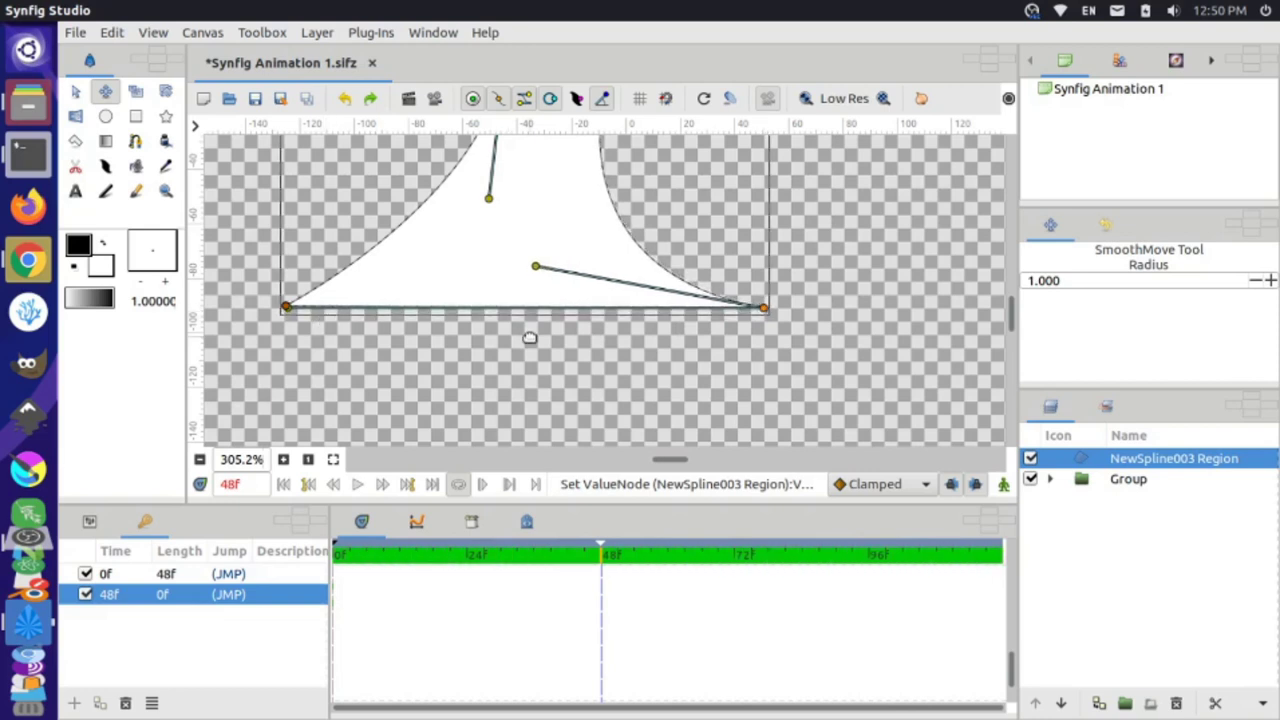
- Narrow the stand's neck to about 16 pt by moving both upper vertices along the tablet's bottom edge, and straighten the upper edge
scroll(563, 341, "up", 2)
scroll(563, 341, "down", 6)
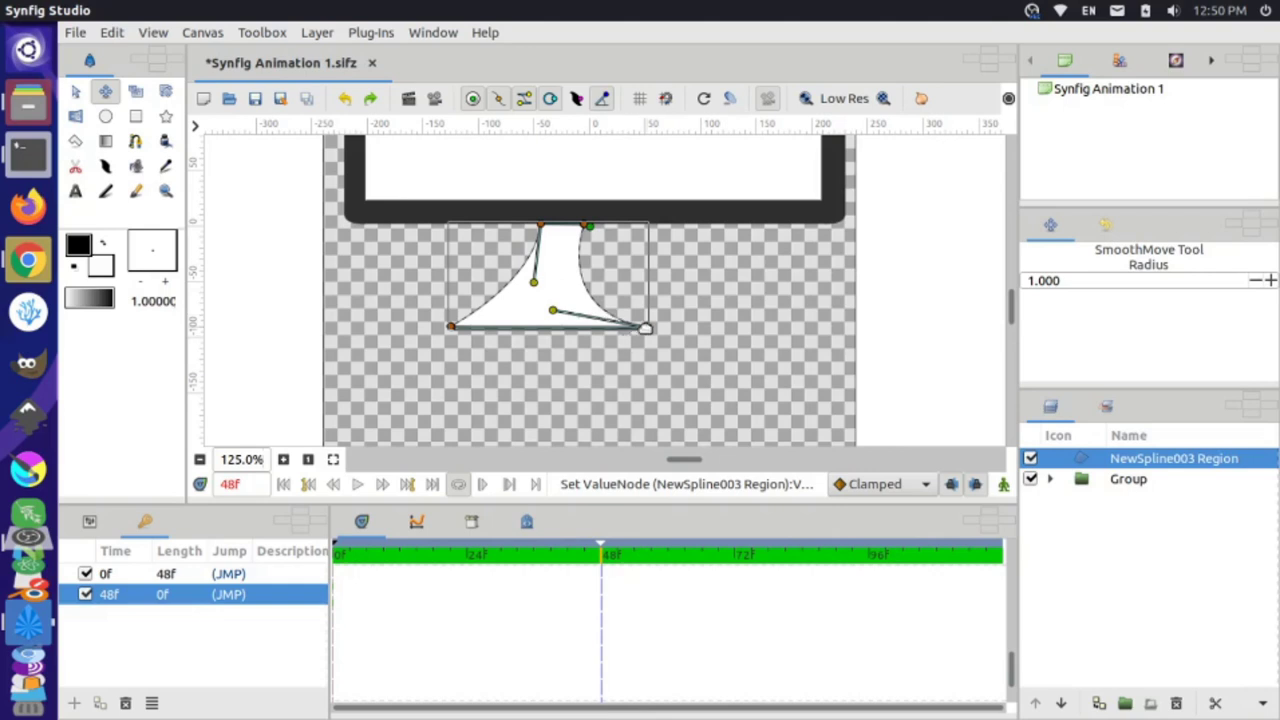
scroll(655, 326, "up", 2)
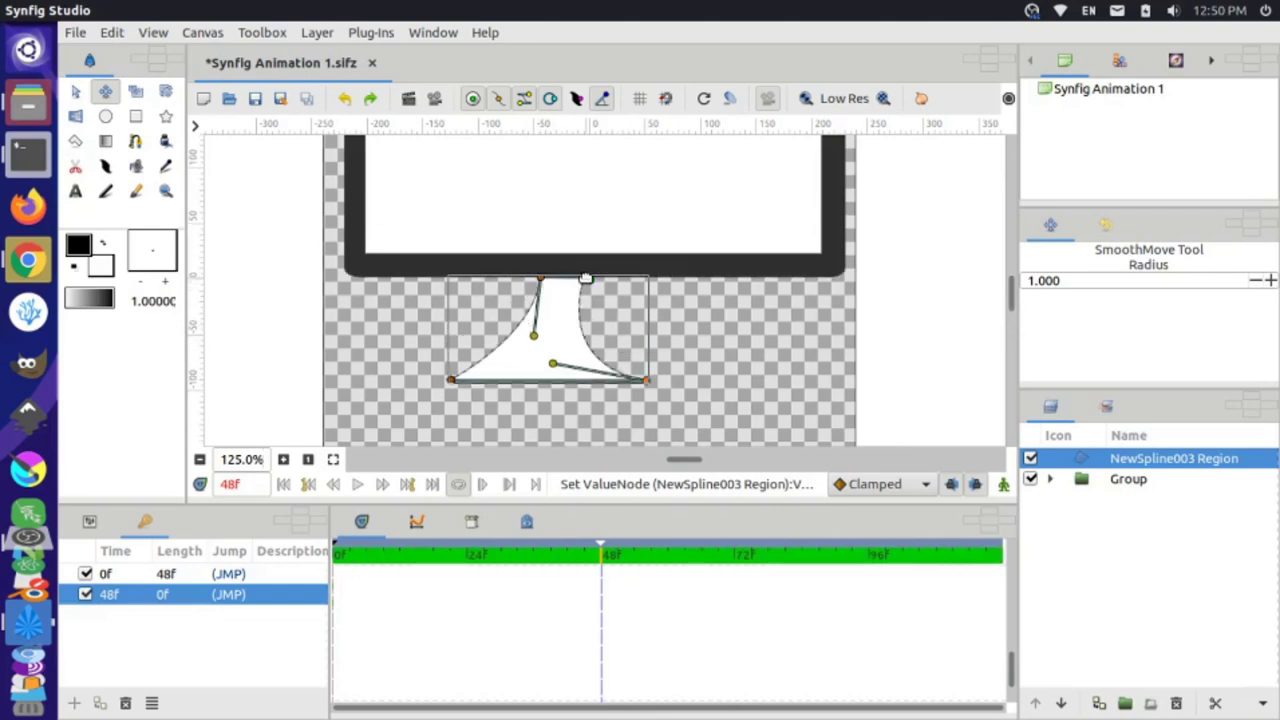
scroll(543, 288, "up", 8)
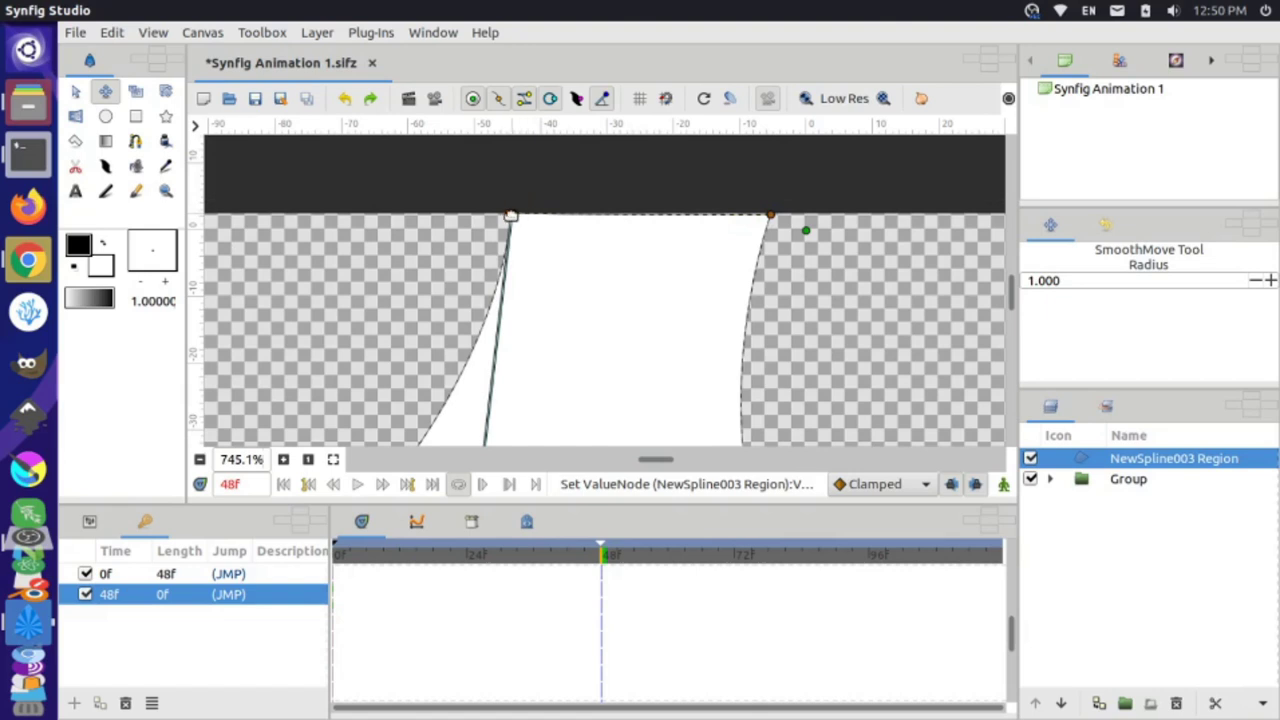
left_click_drag(770, 215, 591, 215)
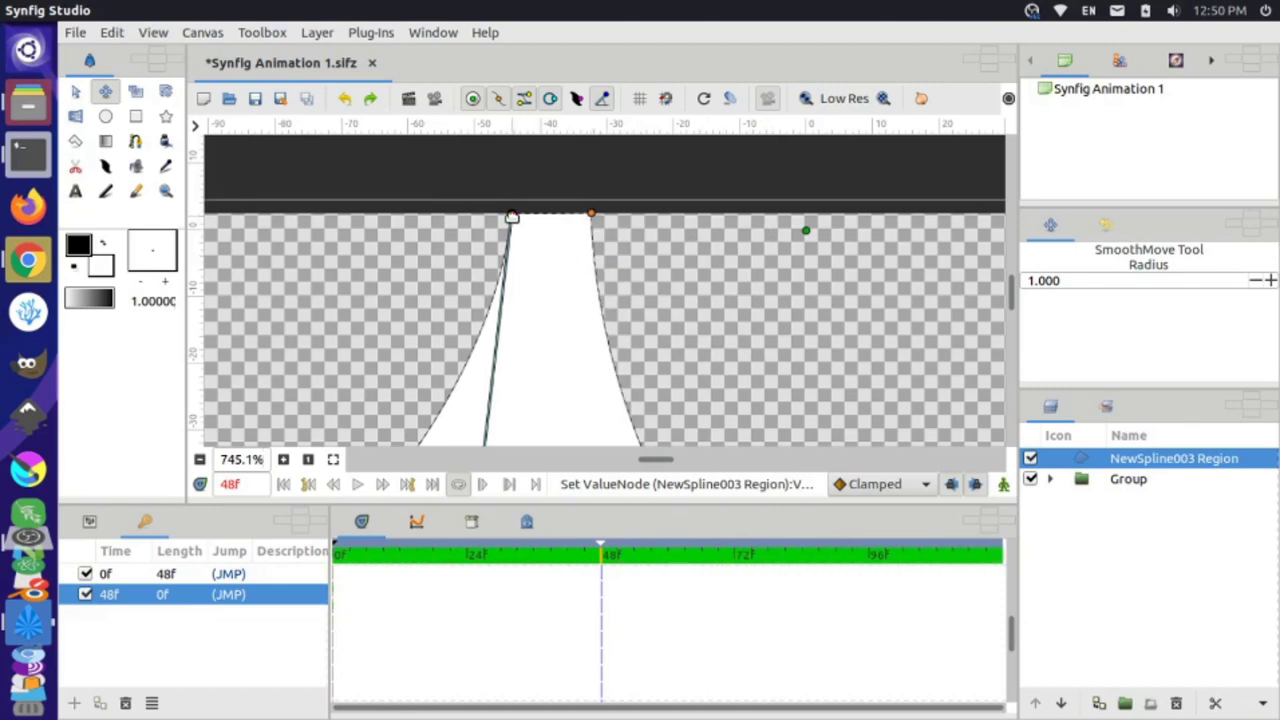
left_click_drag(512, 214, 460, 215)
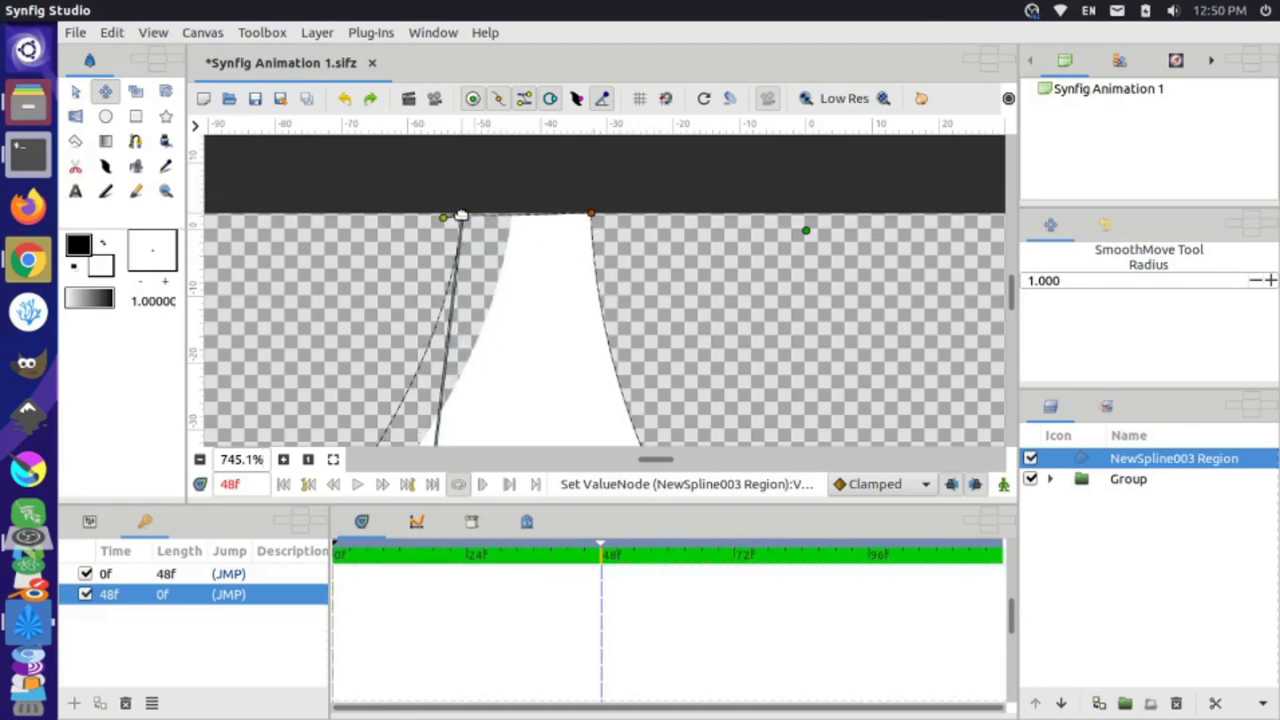
left_click_drag(591, 214, 570, 214)
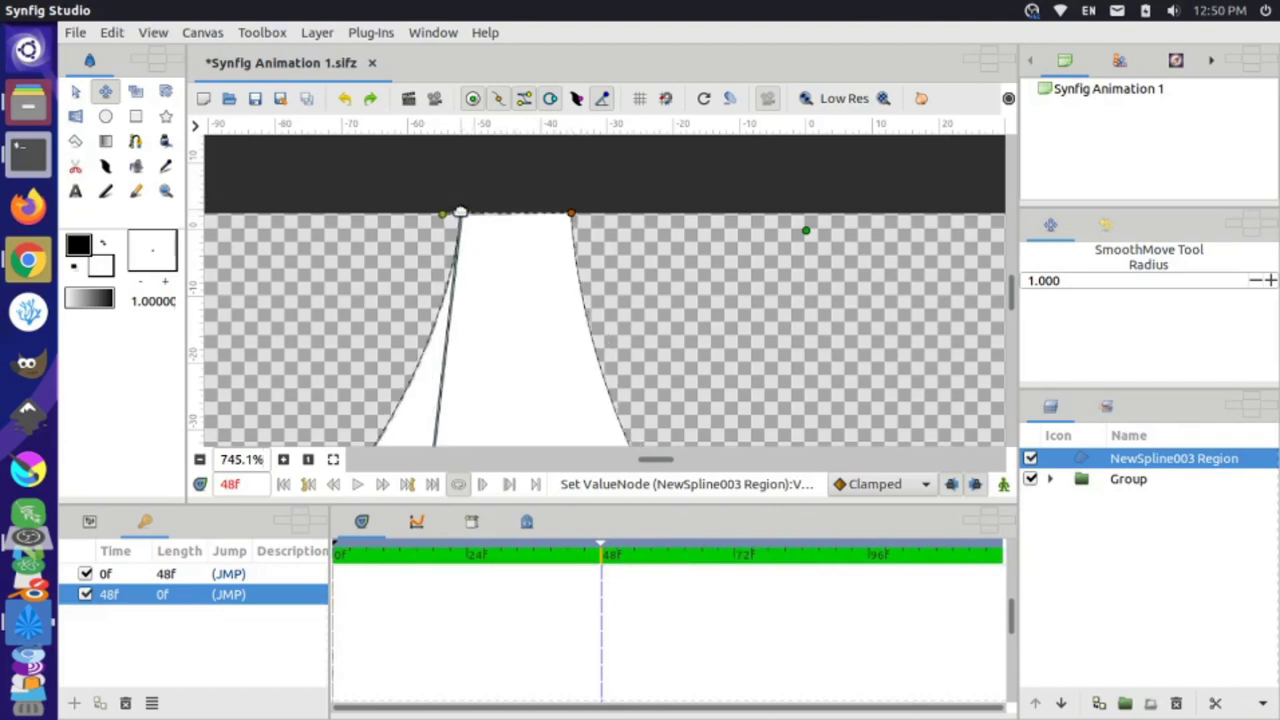
left_click_drag(443, 214, 481, 205)
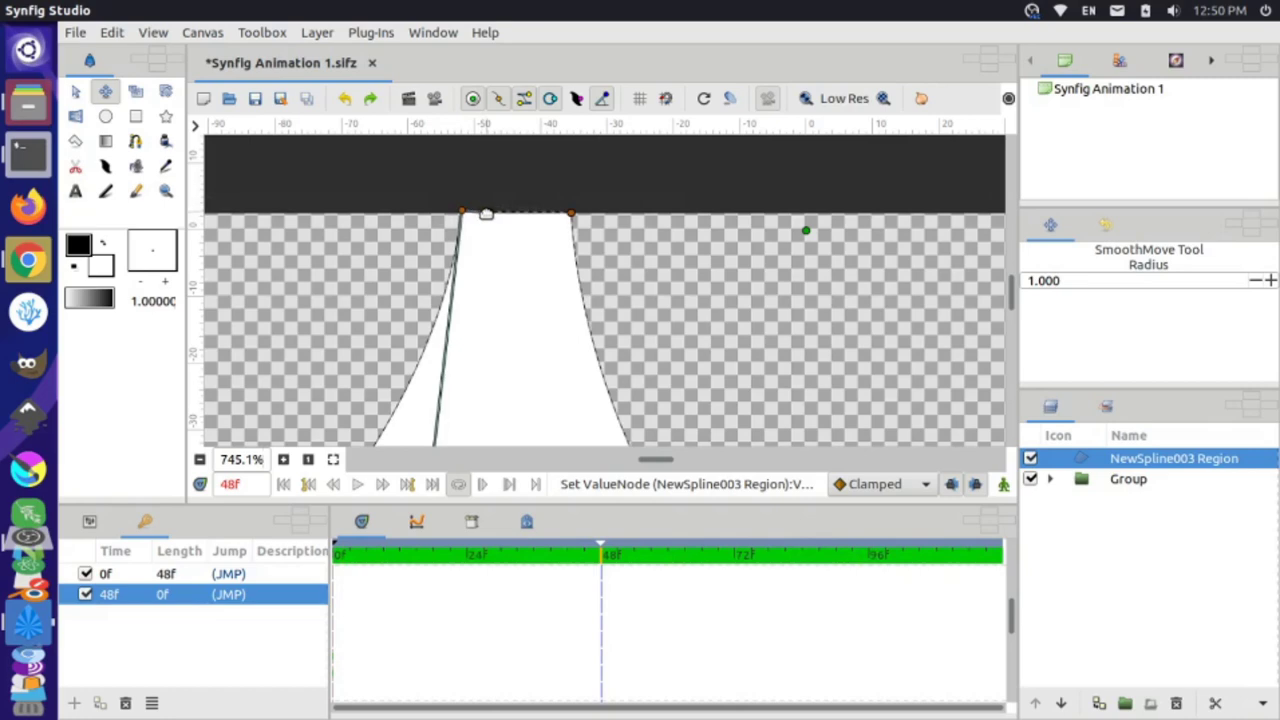
- Move the whole stand to the tablet's centre, overlapping its lower bezel, with the origin at about 46 pt, 23 pt
scroll(597, 309, "down", 5)
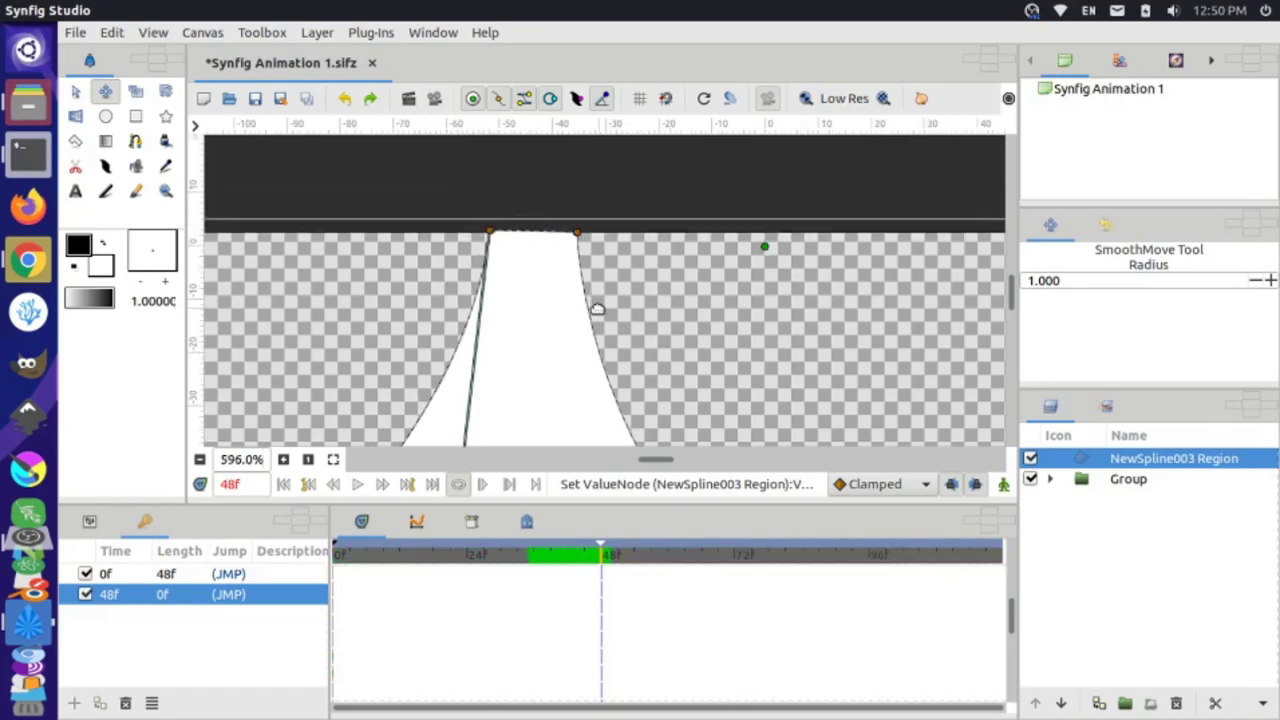
scroll(597, 309, "down", 6)
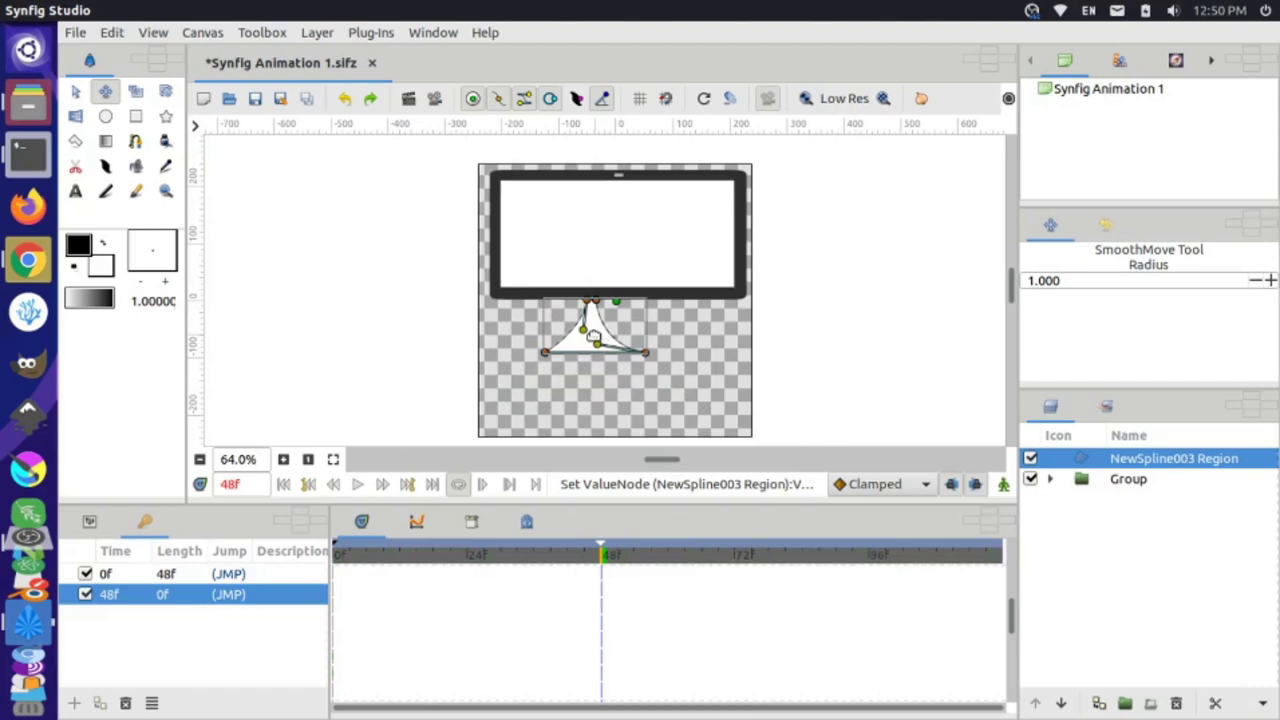
left_click(1146, 480)
left_click(1154, 457)
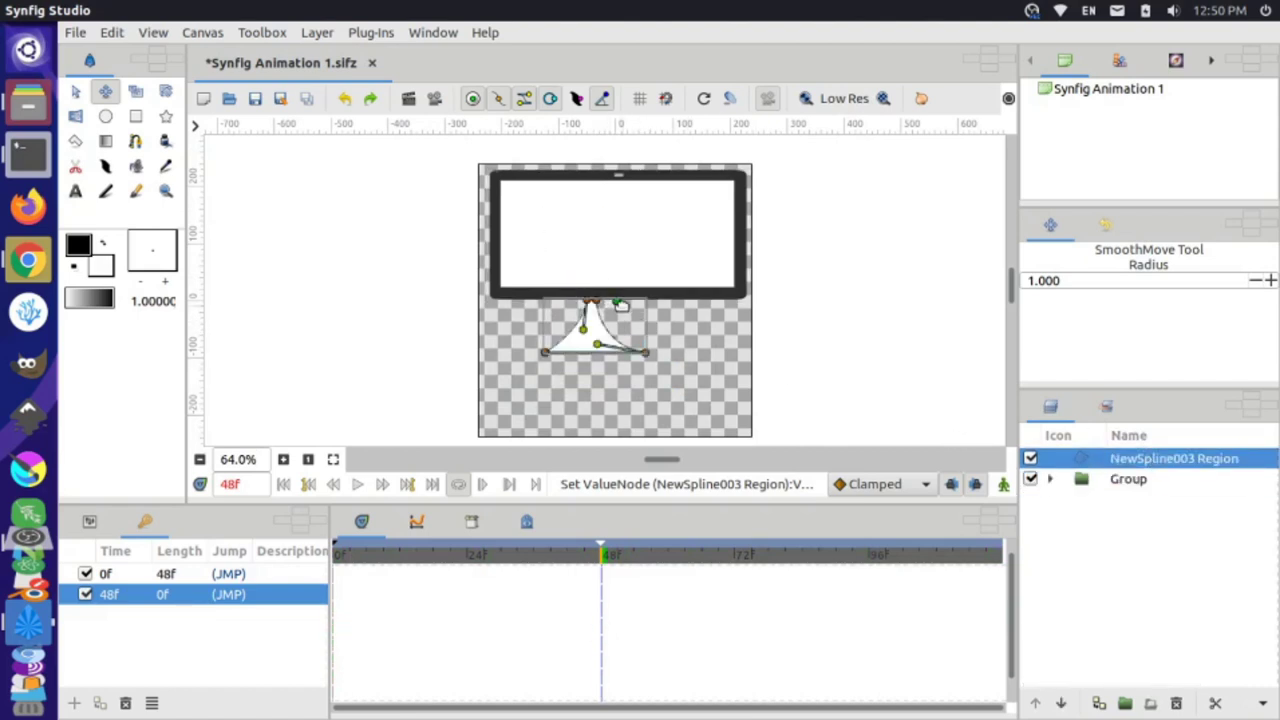
left_click_drag(617, 303, 641, 289)
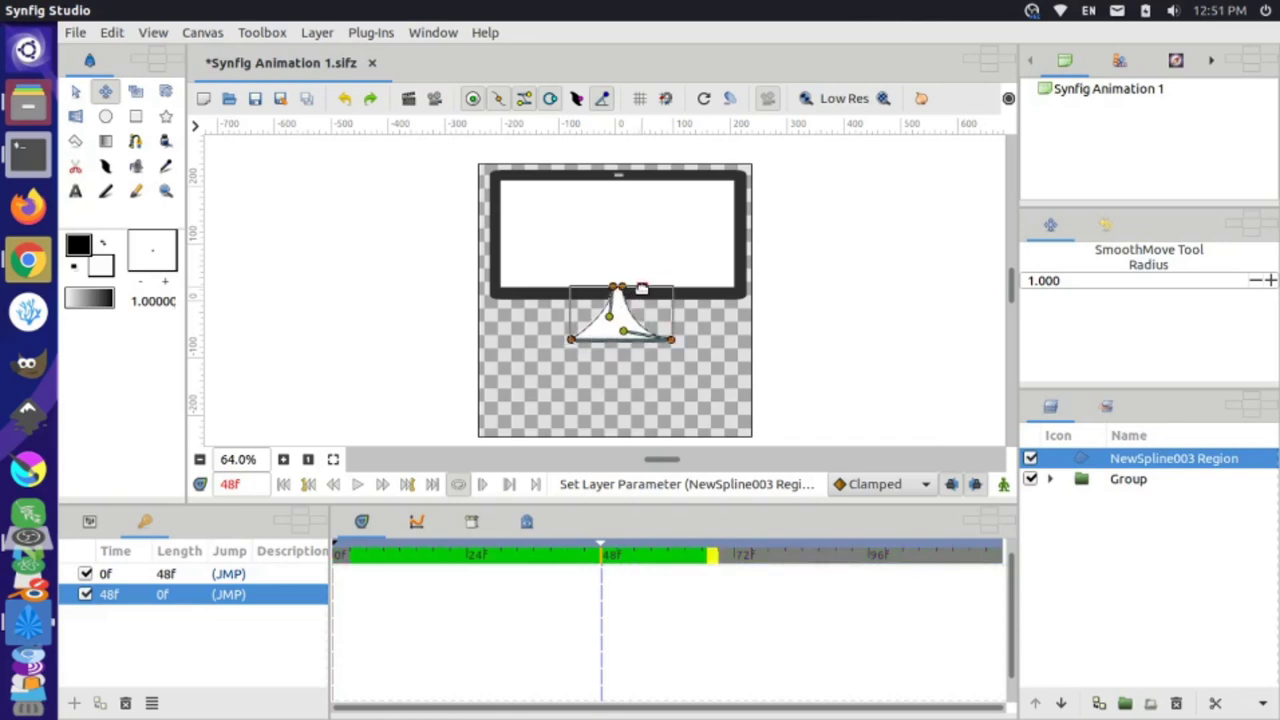
left_click(674, 341)
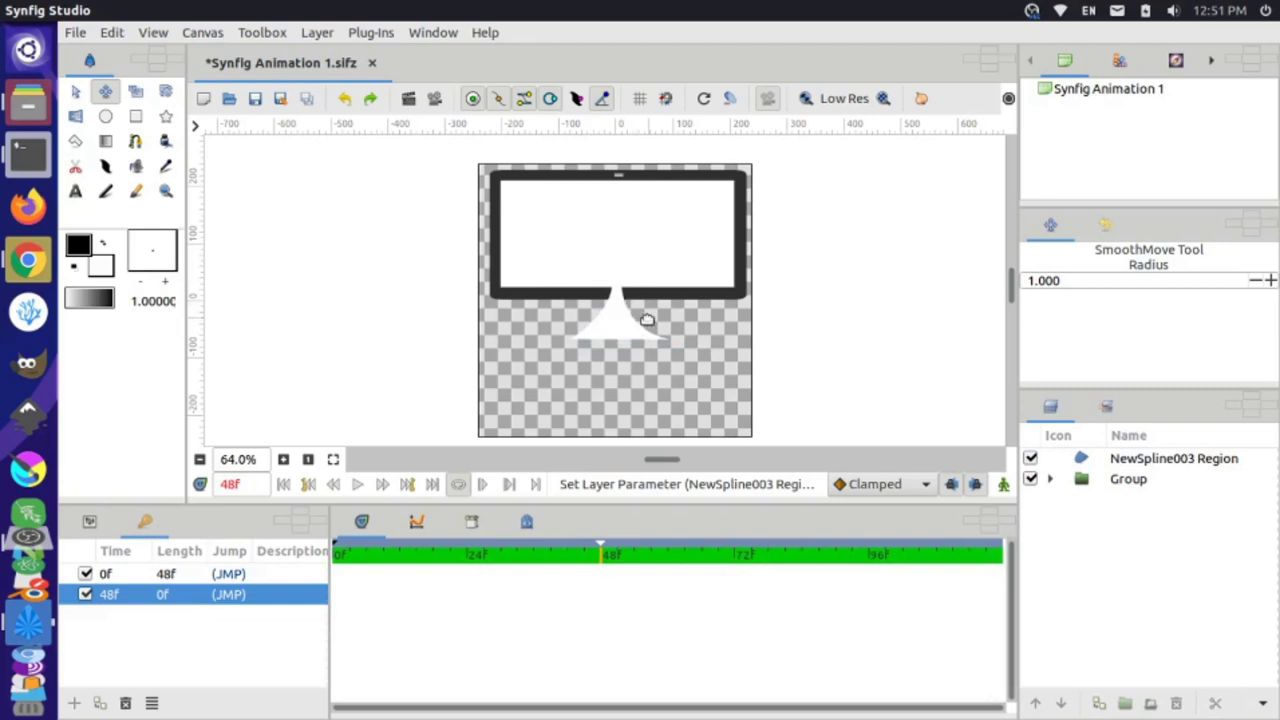
- Change the stand Region layer's fill colour to dark grey
double_click(1178, 462)
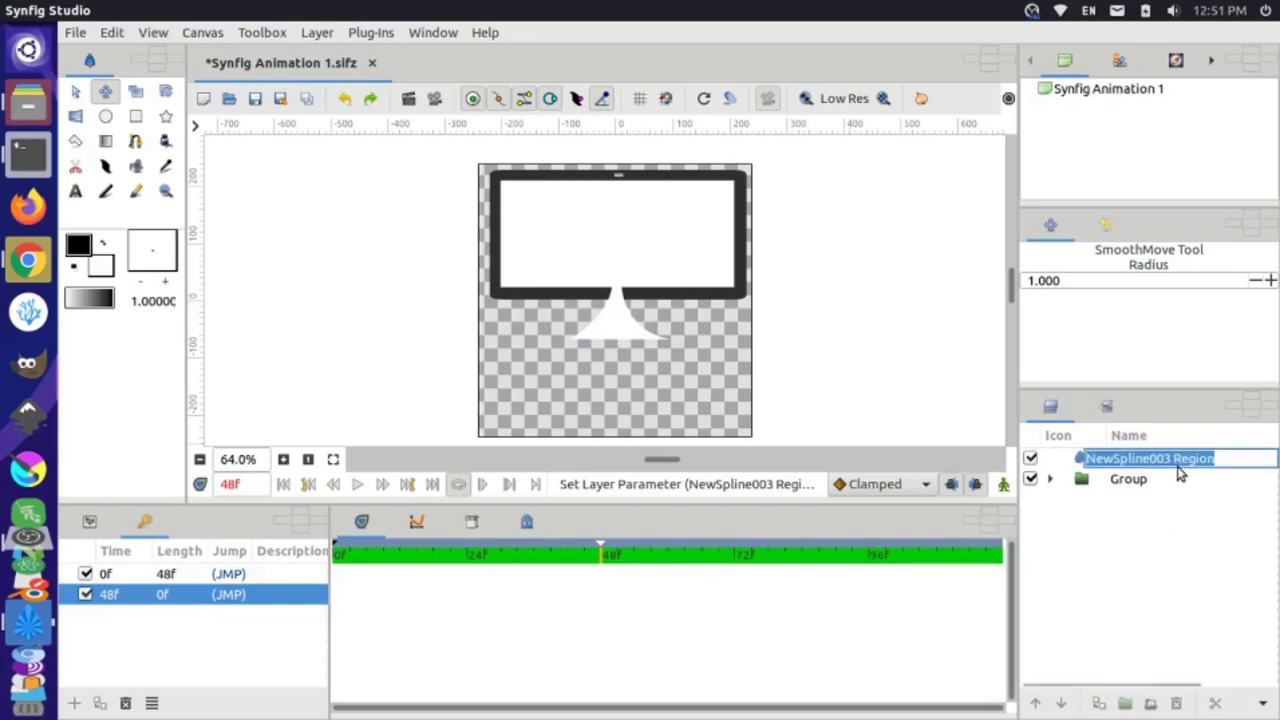
key("Return")
left_click(1066, 464)
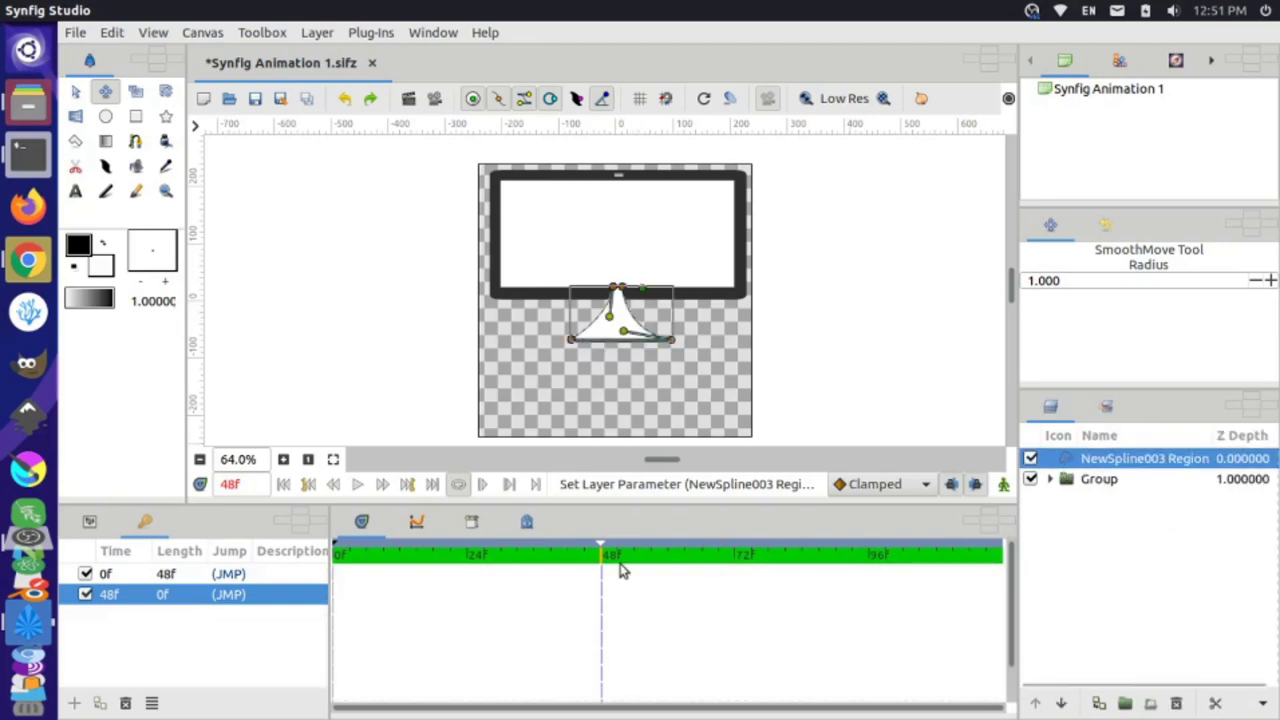
left_click(90, 524)
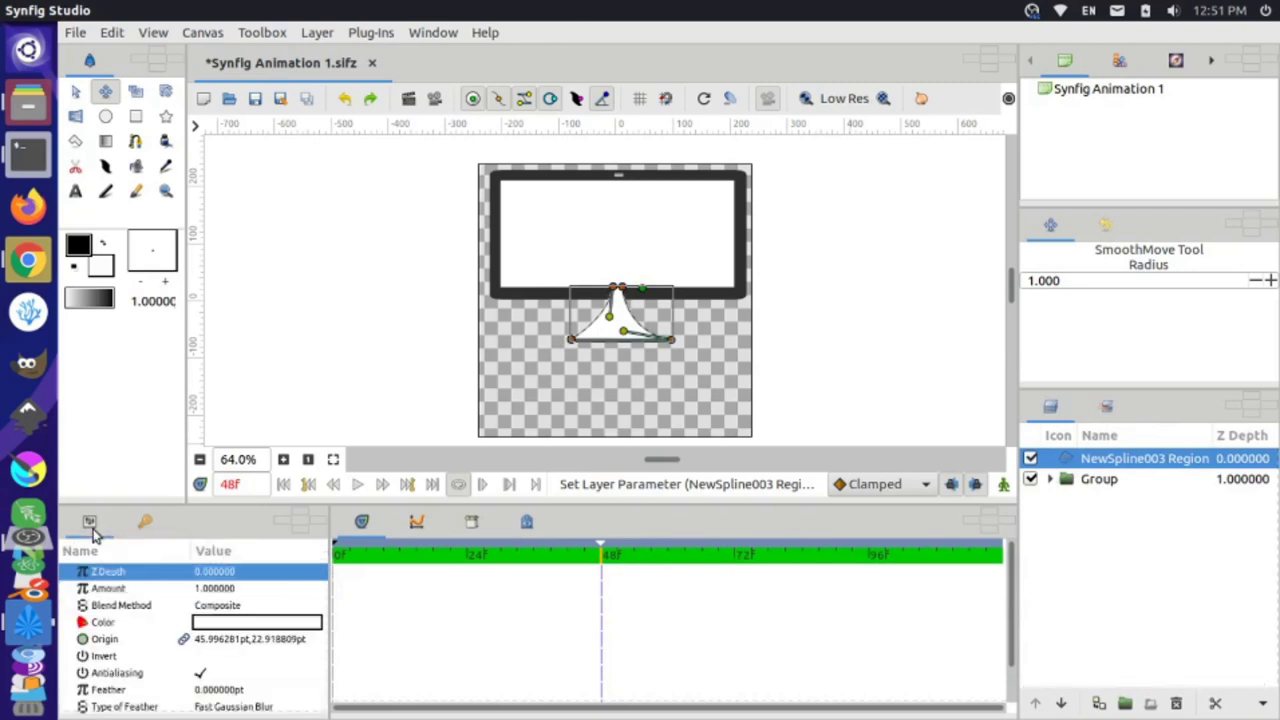
double_click(224, 622)
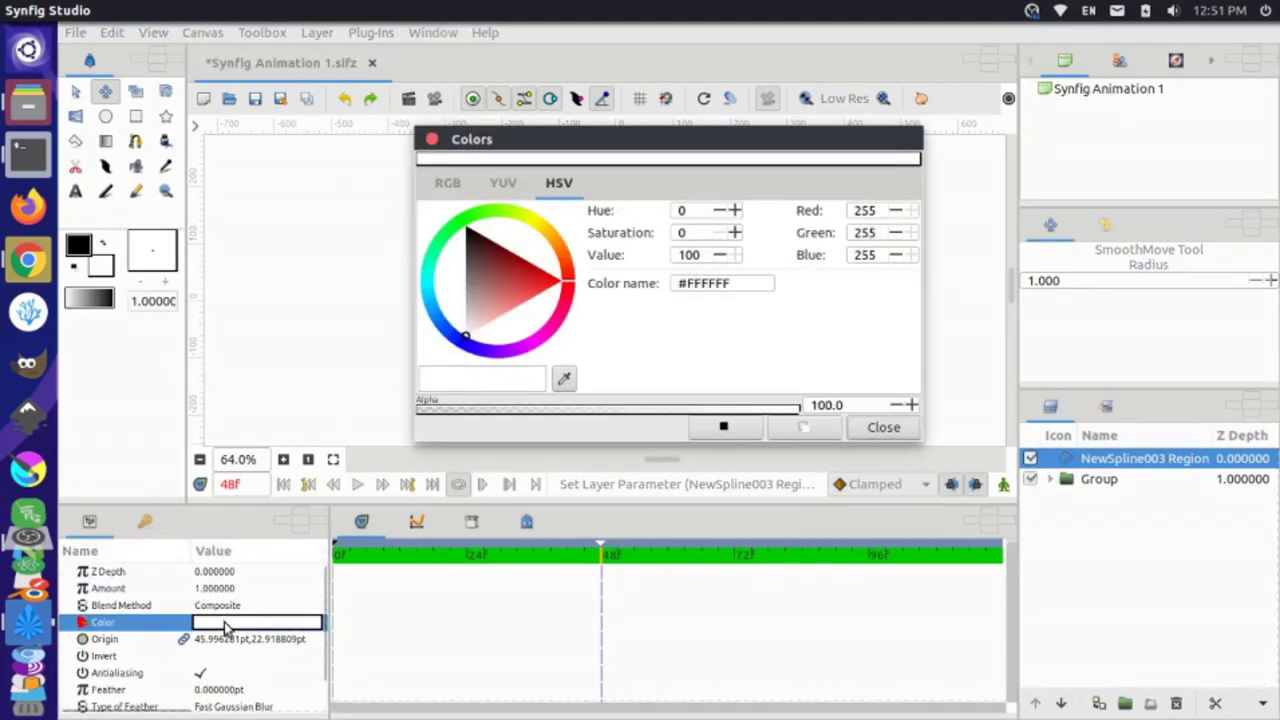
left_click_drag(463, 330, 452, 258)
left_click(868, 428)
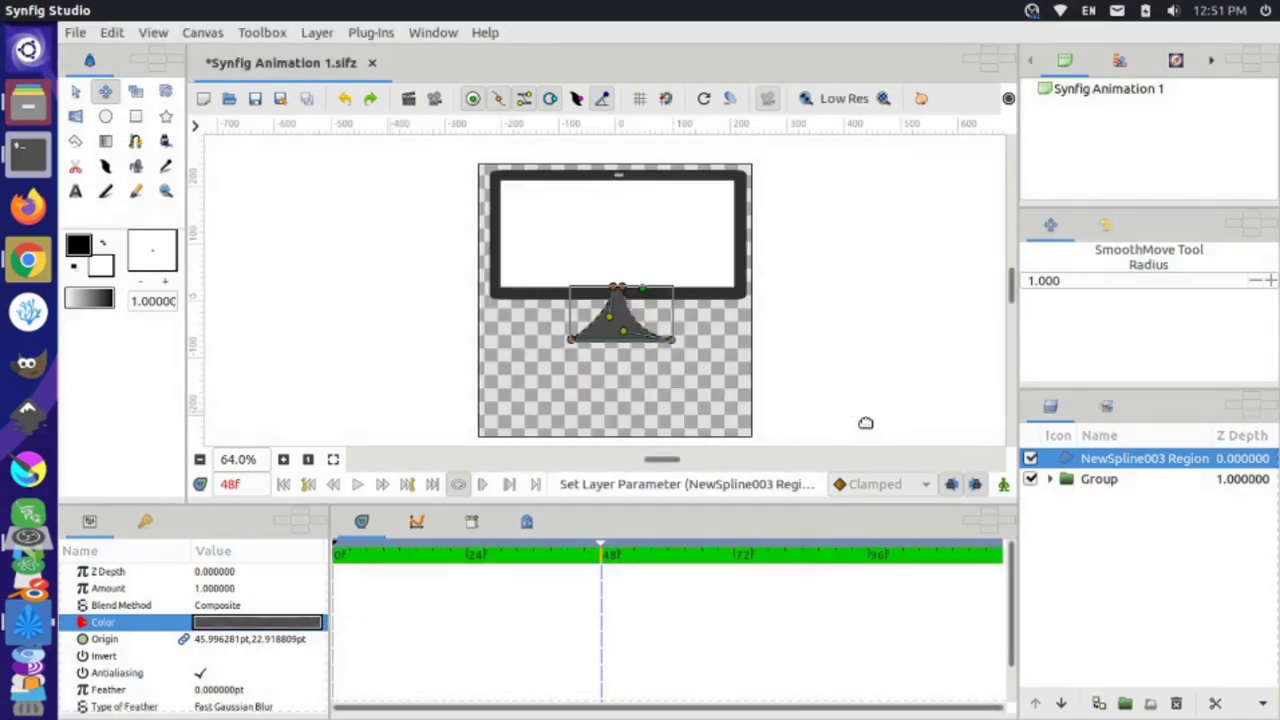
- Try to lower the stand Region layer's Z Depth to -1.15
triple_click(208, 573)
left_click(300, 576)
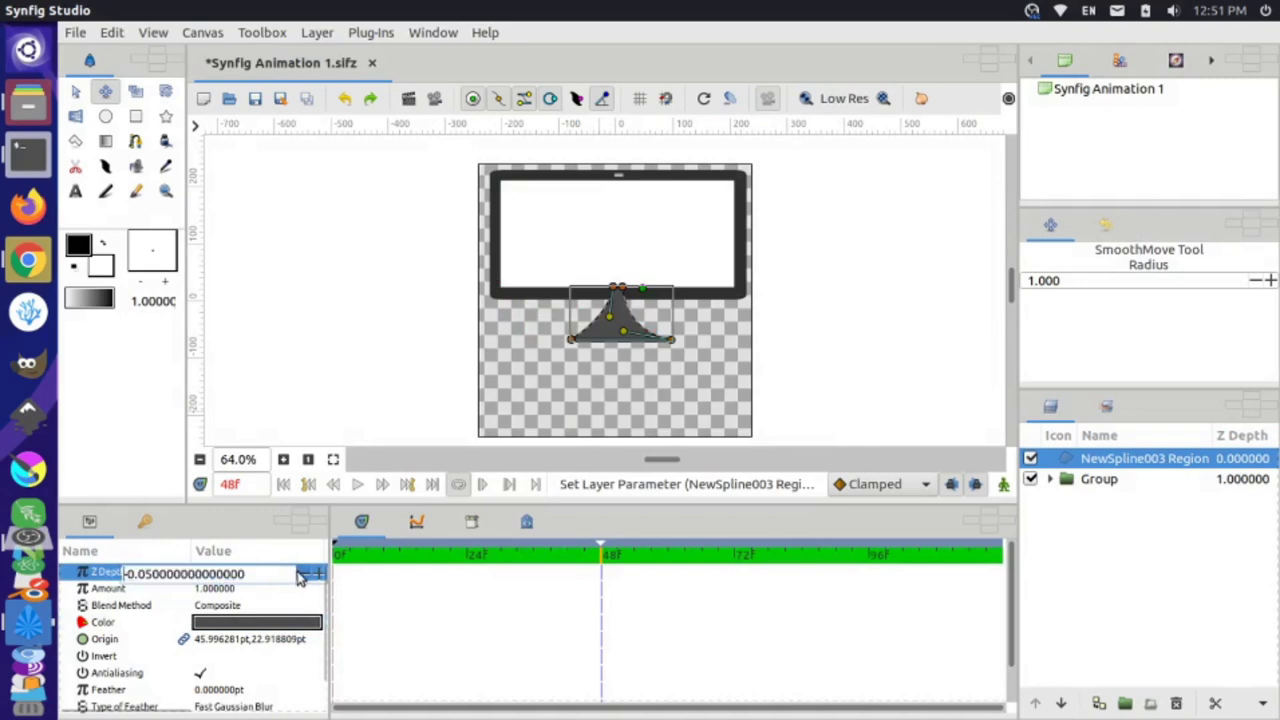
left_click(300, 576)
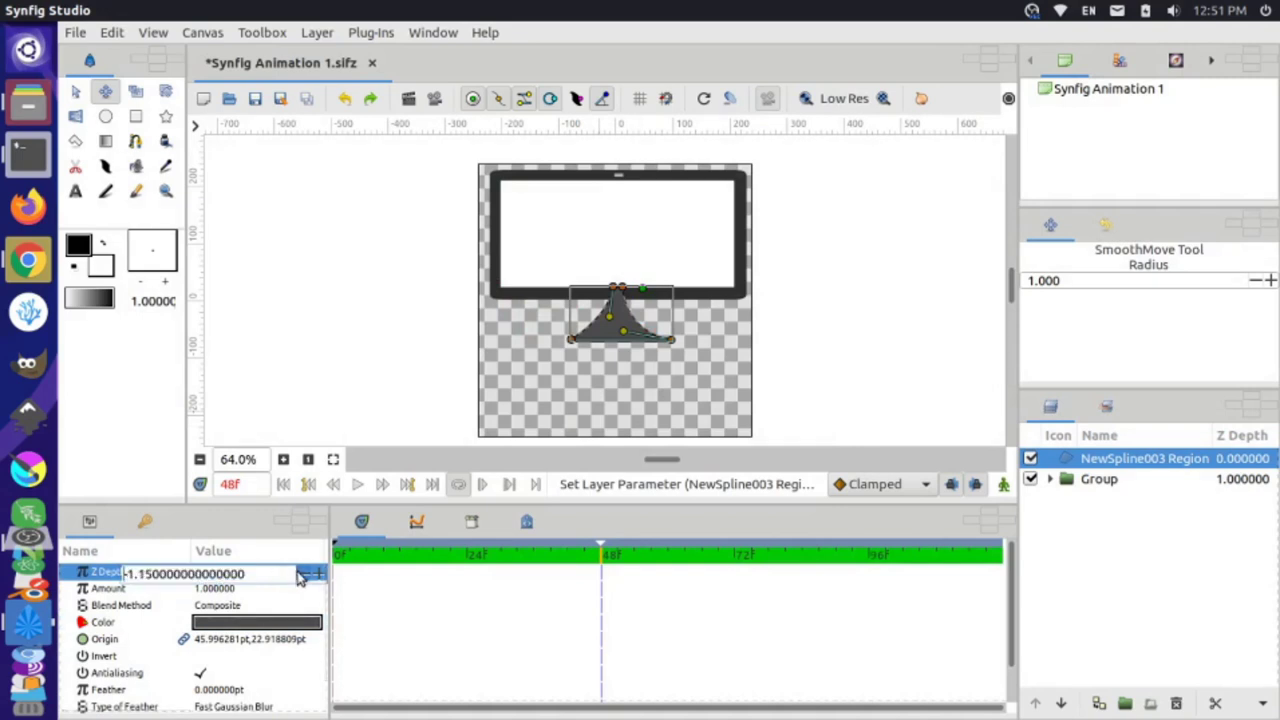
left_click(309, 371)
- Move the stand's Region layer below the device Group in the layer stack so it sits behind the tablet
double_click(1085, 459)
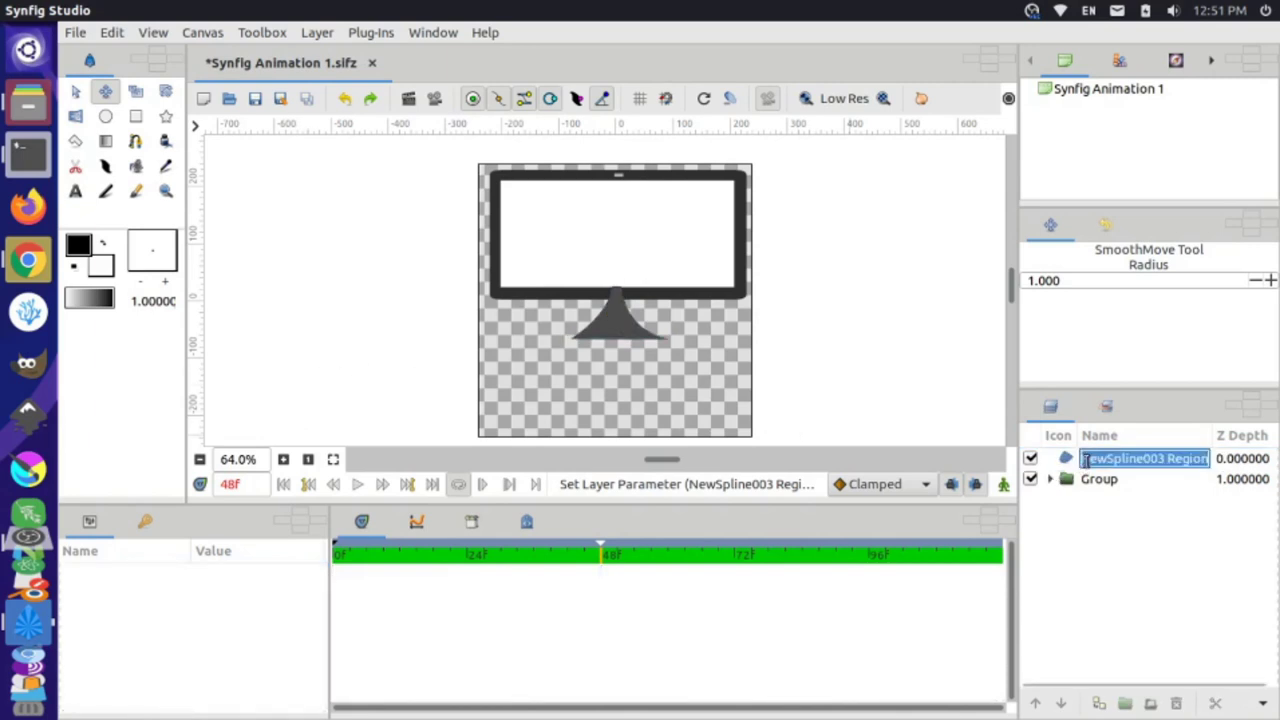
key("Escape")
left_click(1058, 464)
left_click_drag(1057, 465, 1057, 505)
left_click(841, 359)
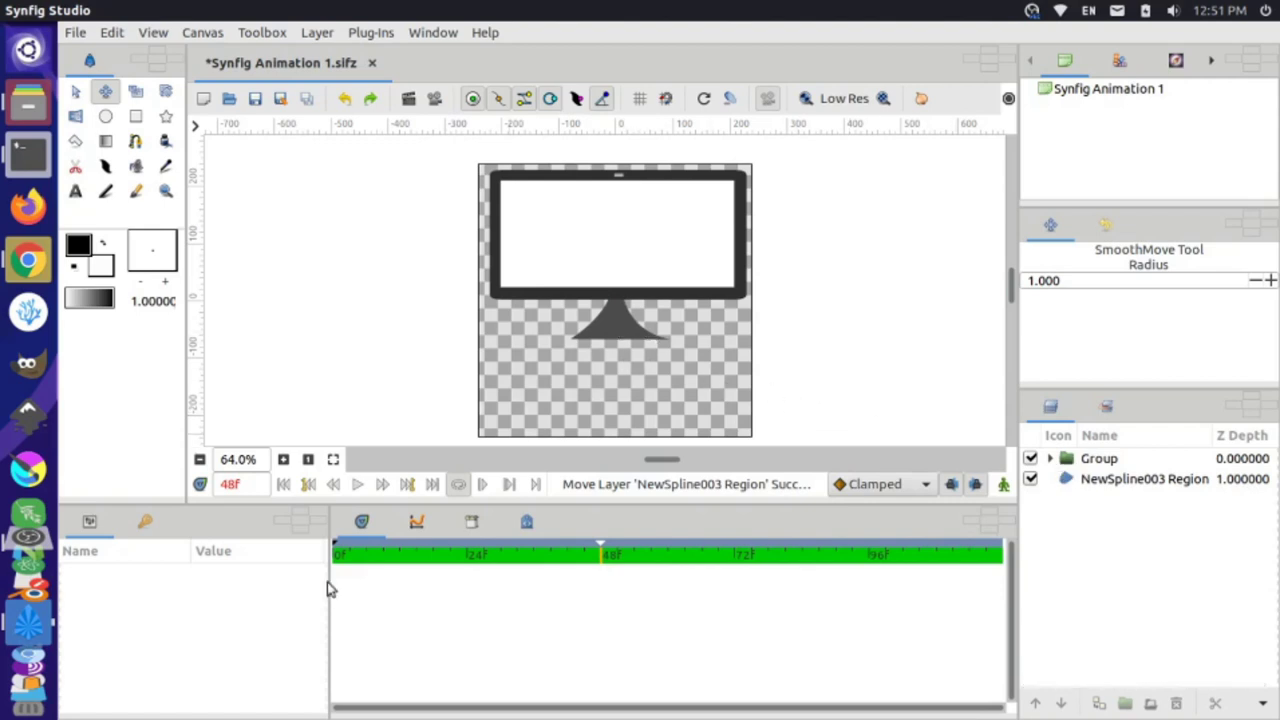
- Match the stand Region layer's colour to the device frame's dark grey #303030 by sampling the frame with the eyedropper
double_click(1110, 480)
left_click(1065, 481)
left_click(1052, 484)
double_click(250, 624)
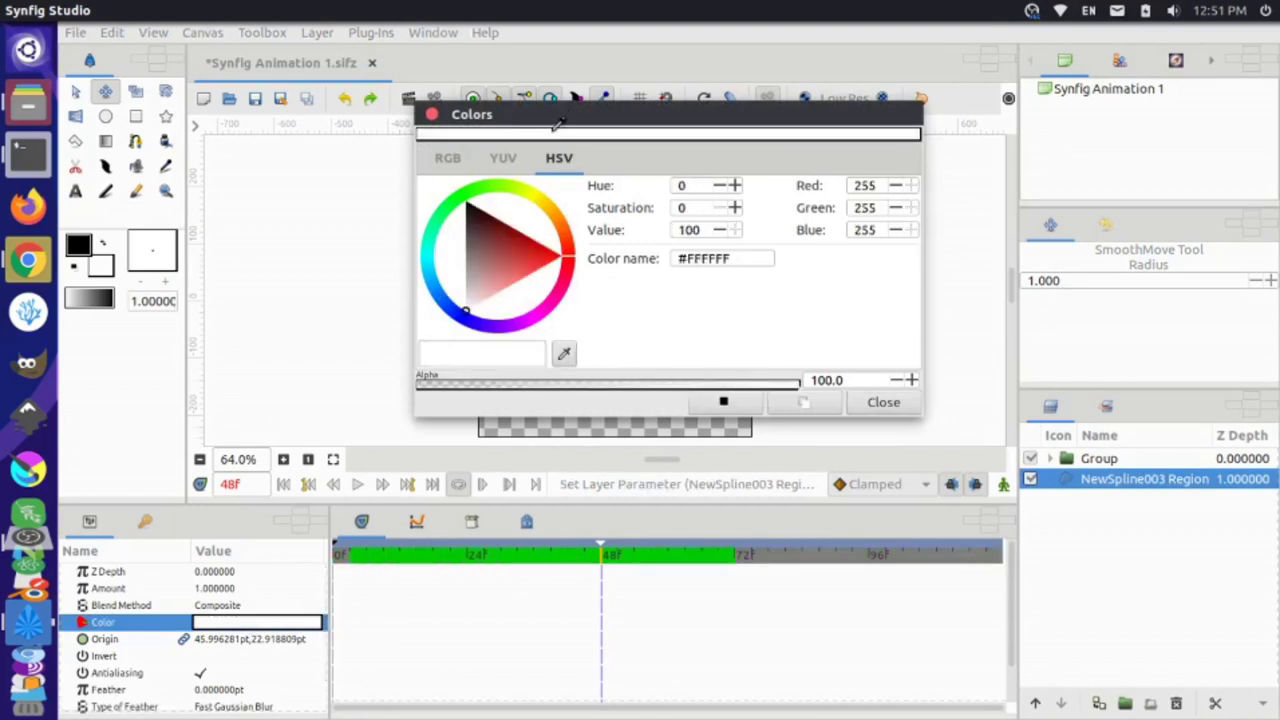
left_click(455, 122)
left_click_drag(455, 122, 840, 237)
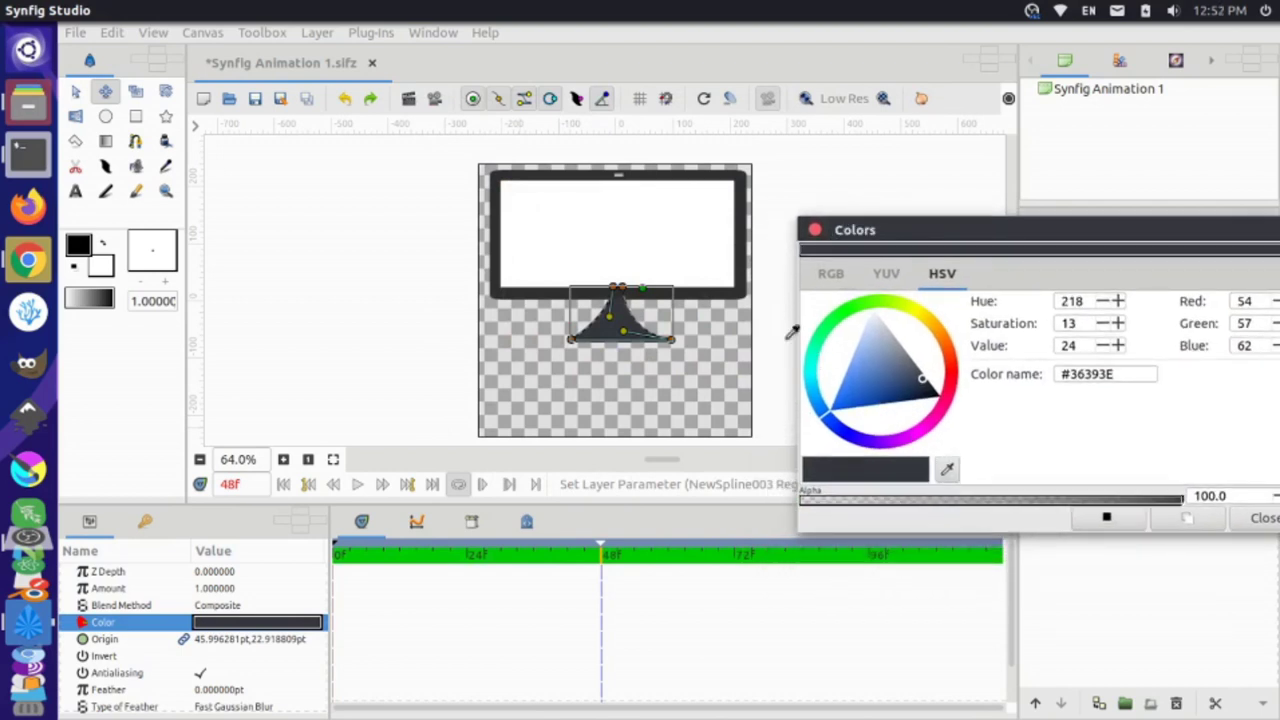
left_click(727, 293)
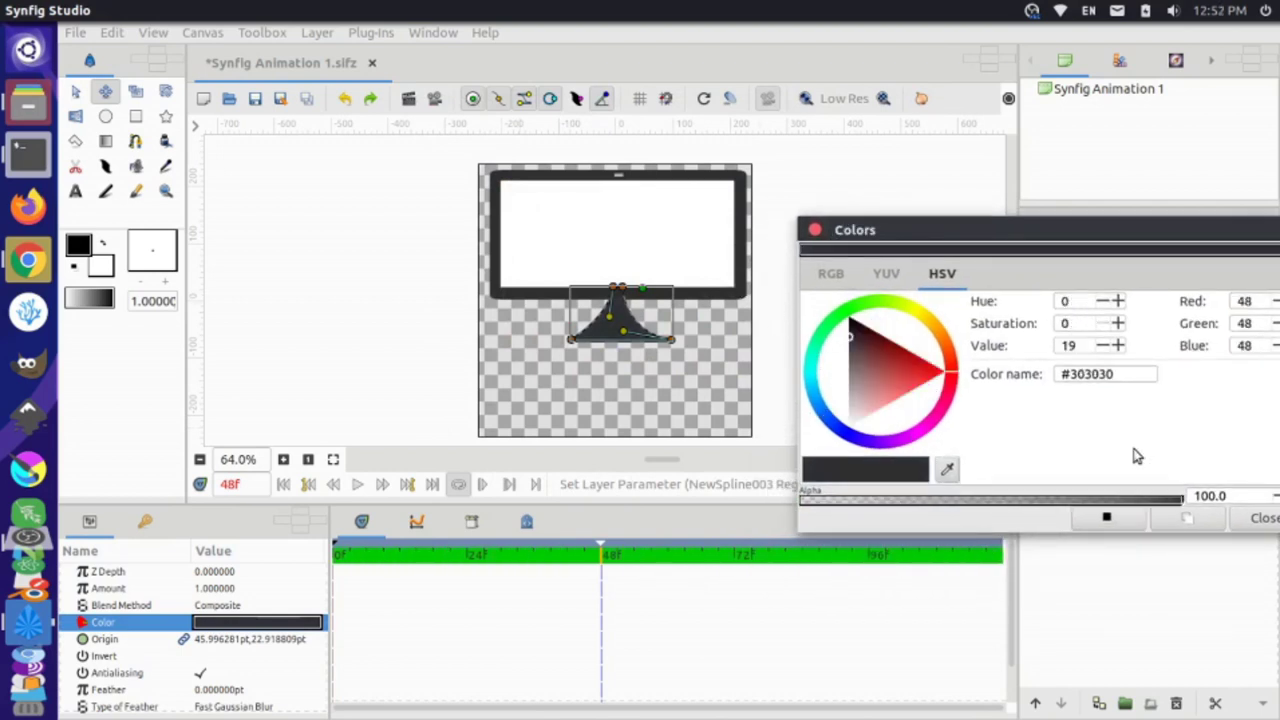
left_click(1262, 517)
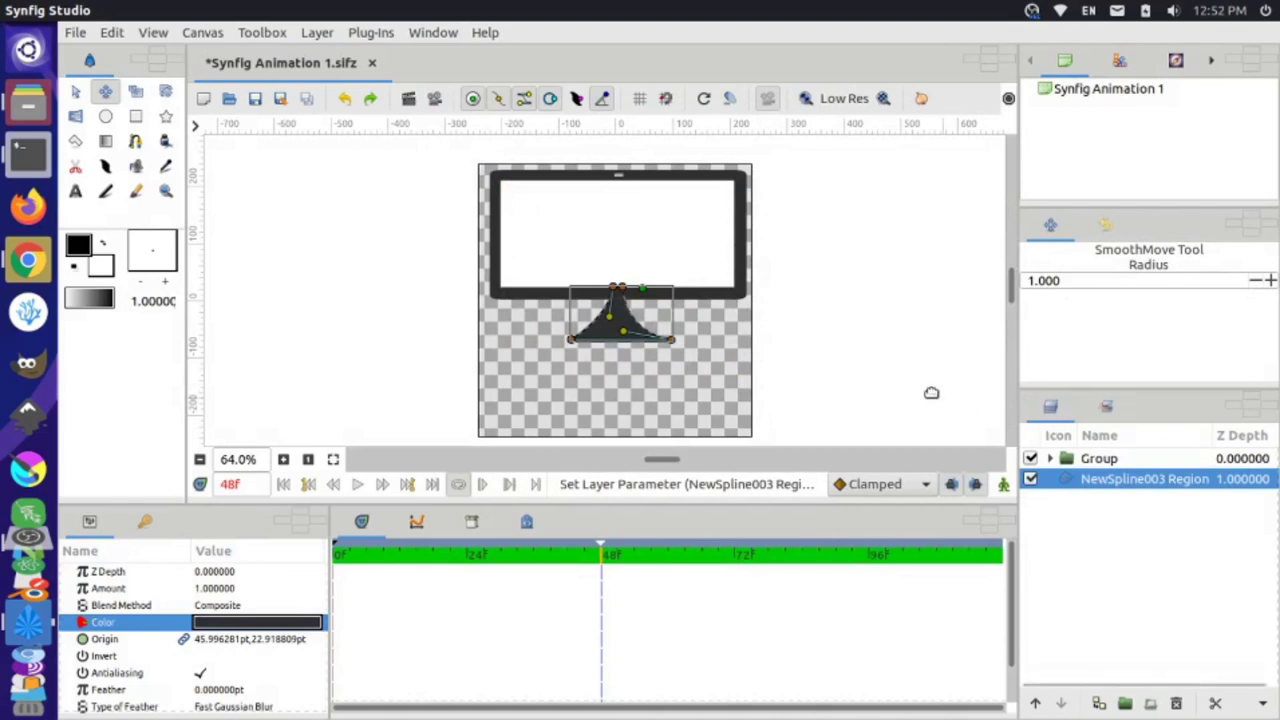
left_click(919, 391)
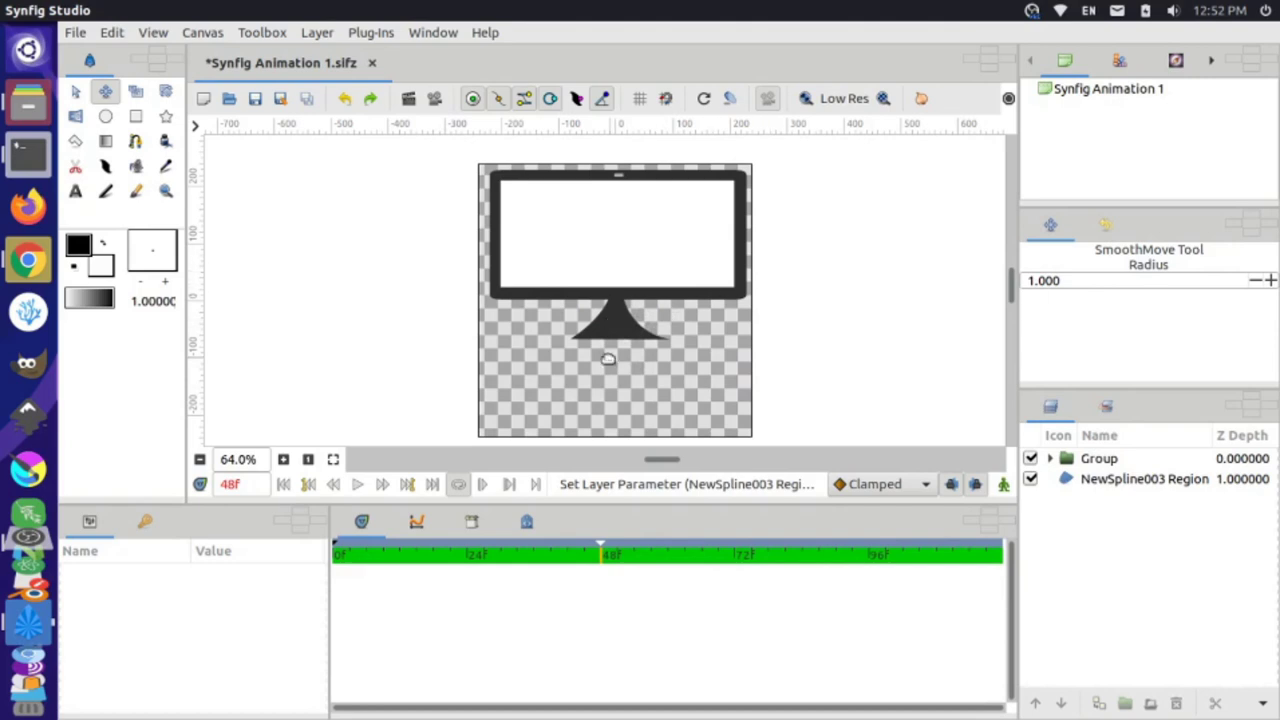
- Group the stand's Region layer into a Switch
double_click(1116, 479)
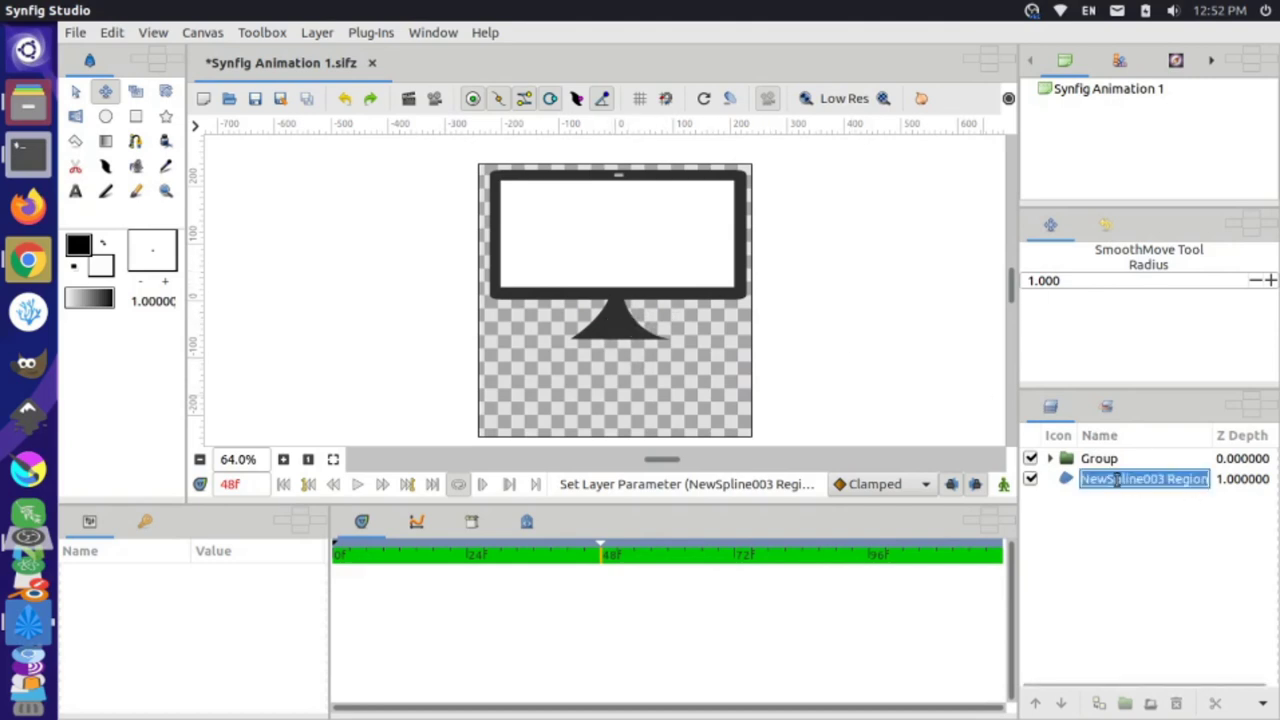
left_click(1068, 487)
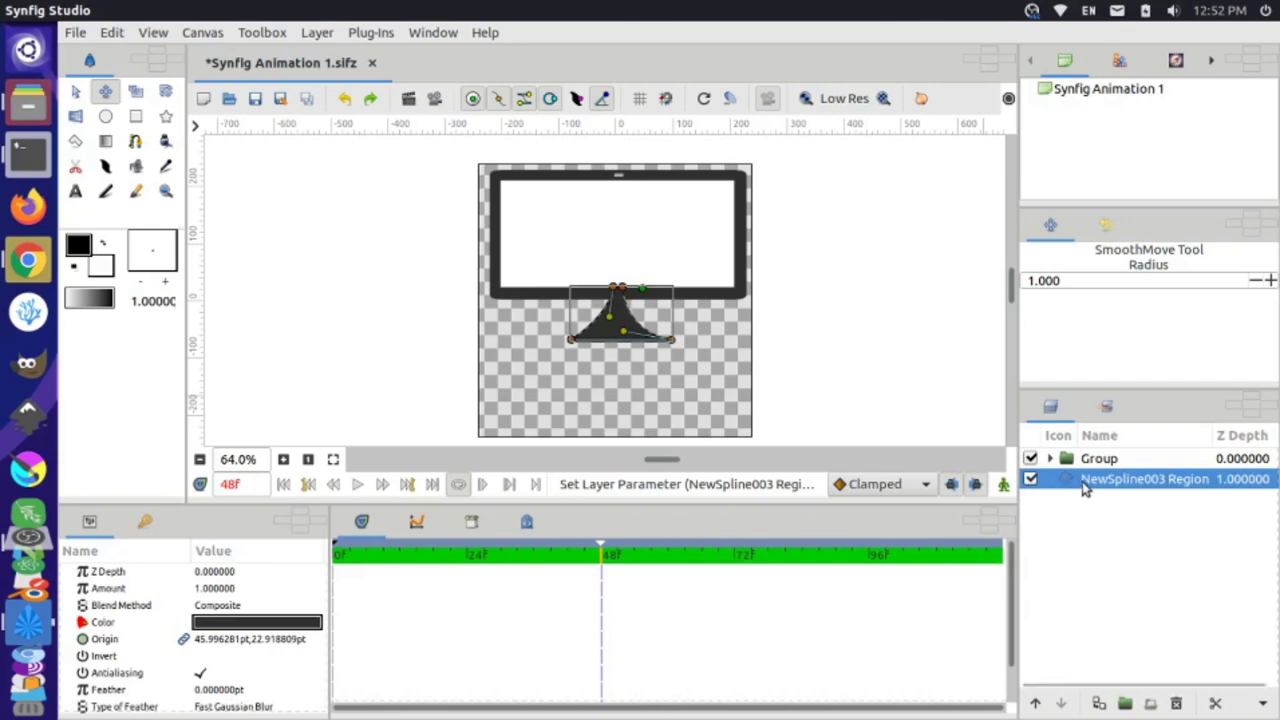
right_click(1085, 487)
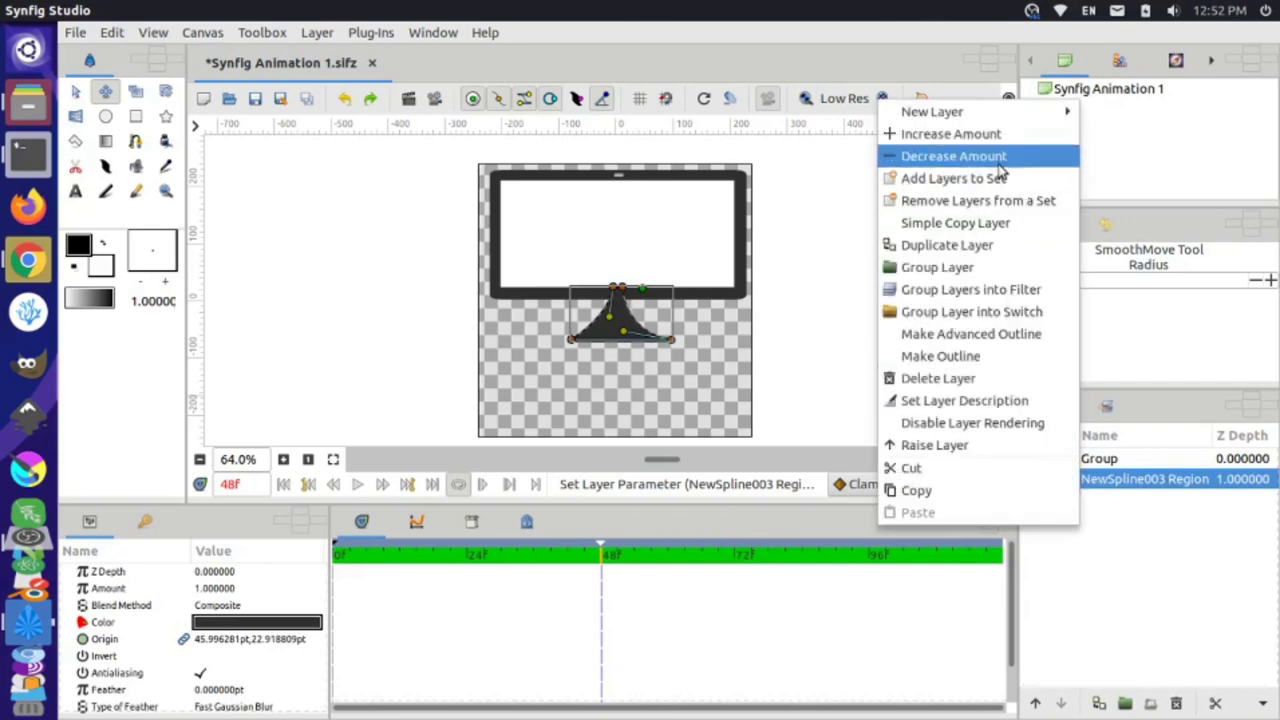
left_click(977, 318)
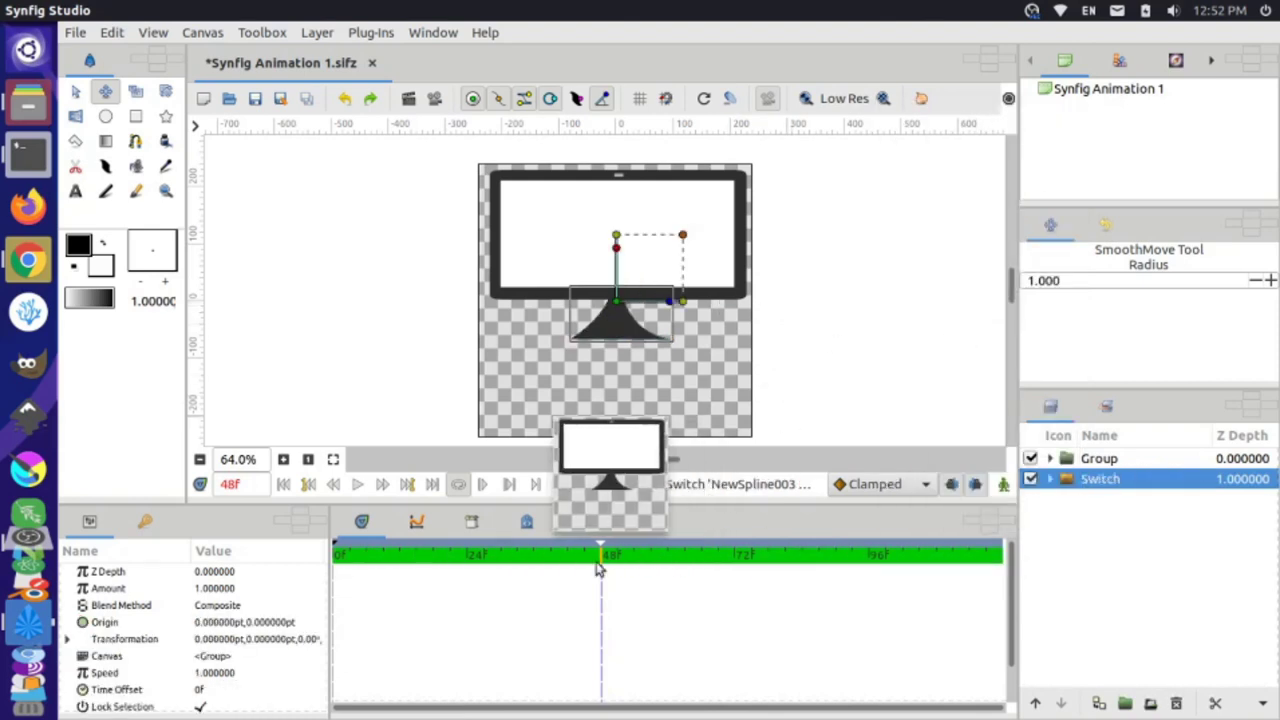
- In animate mode, shrink the stand's Switch group at frame 0 until it hides behind the phone, then turn animate mode off
left_click_drag(582, 562, 357, 555)
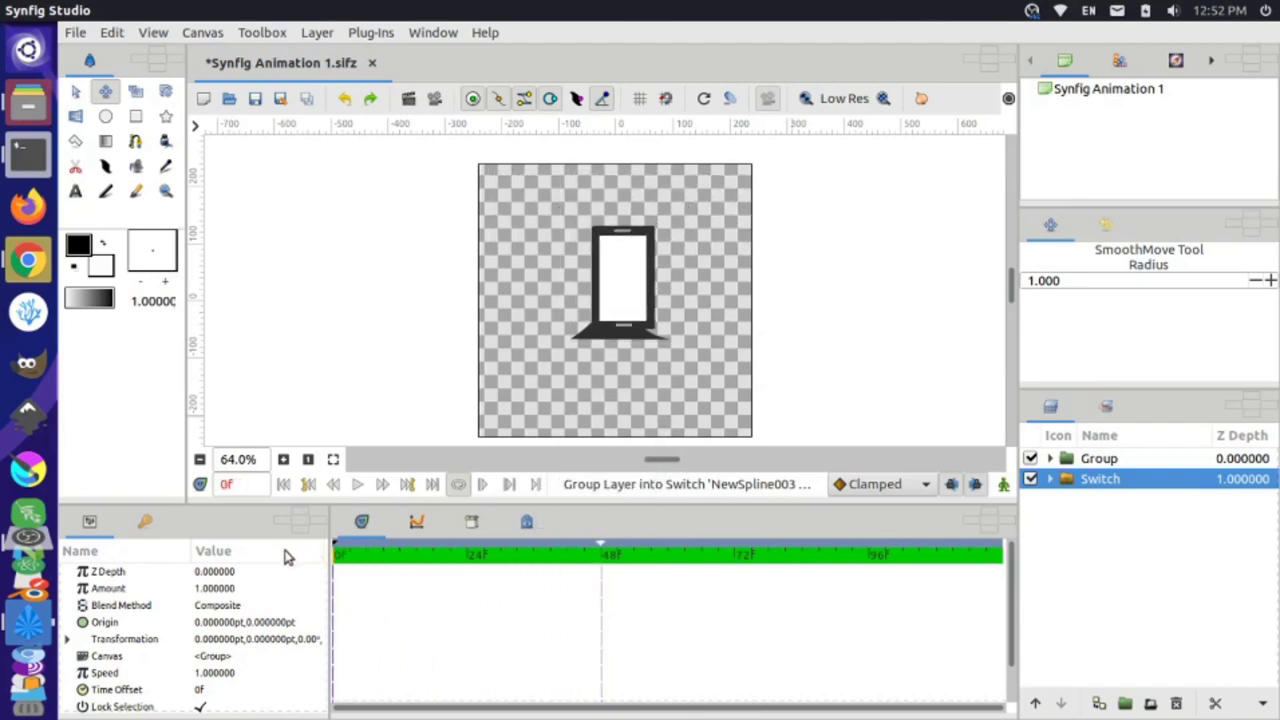
left_click_drag(427, 553, 603, 553)
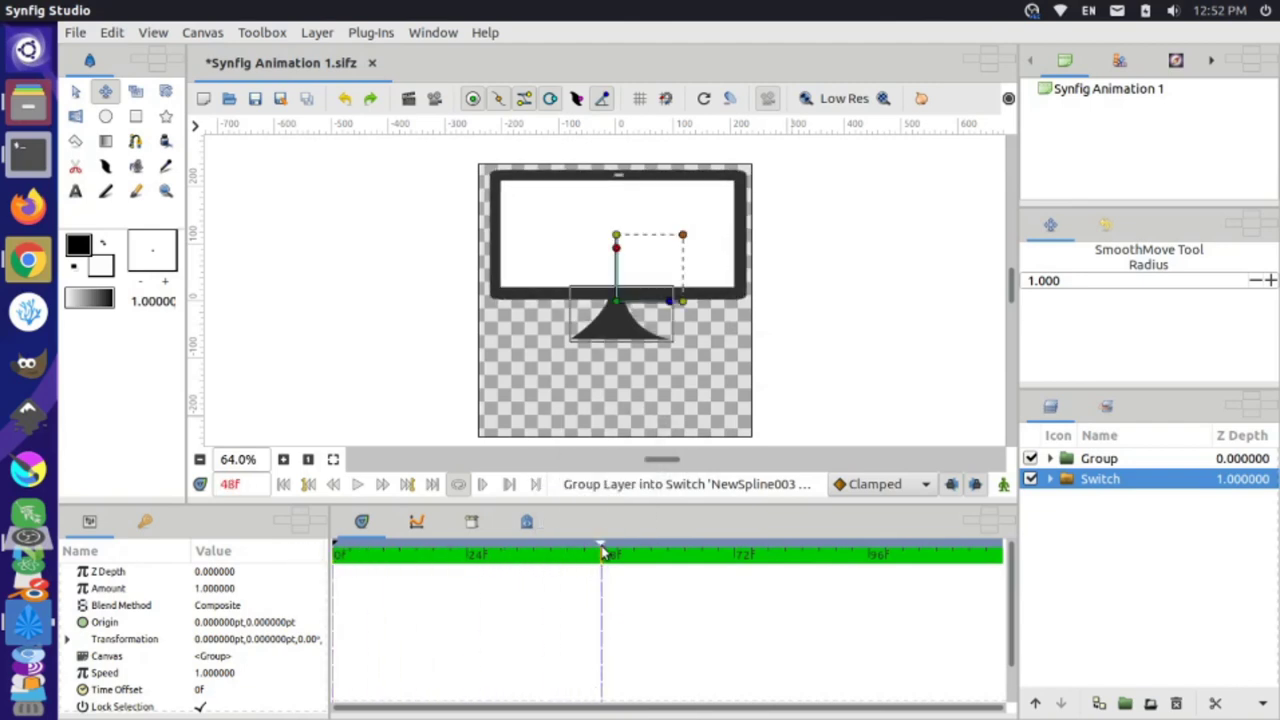
left_click_drag(437, 569, 325, 556)
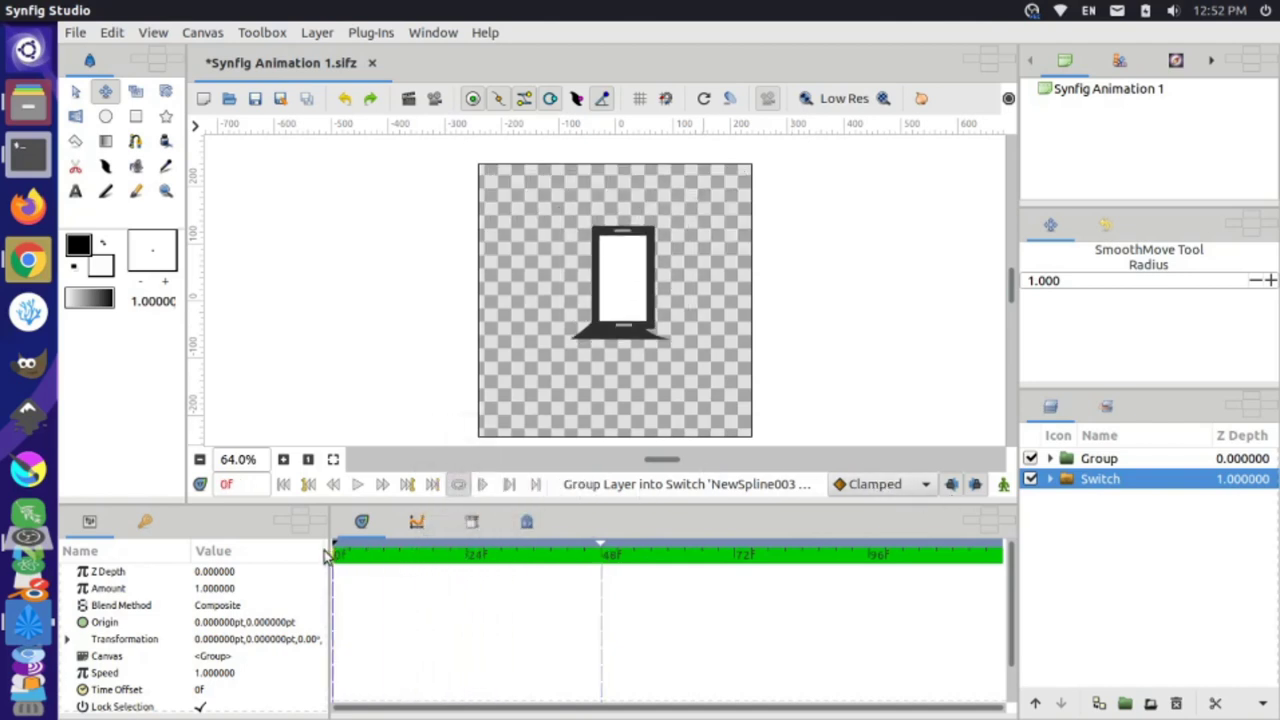
left_click(412, 484)
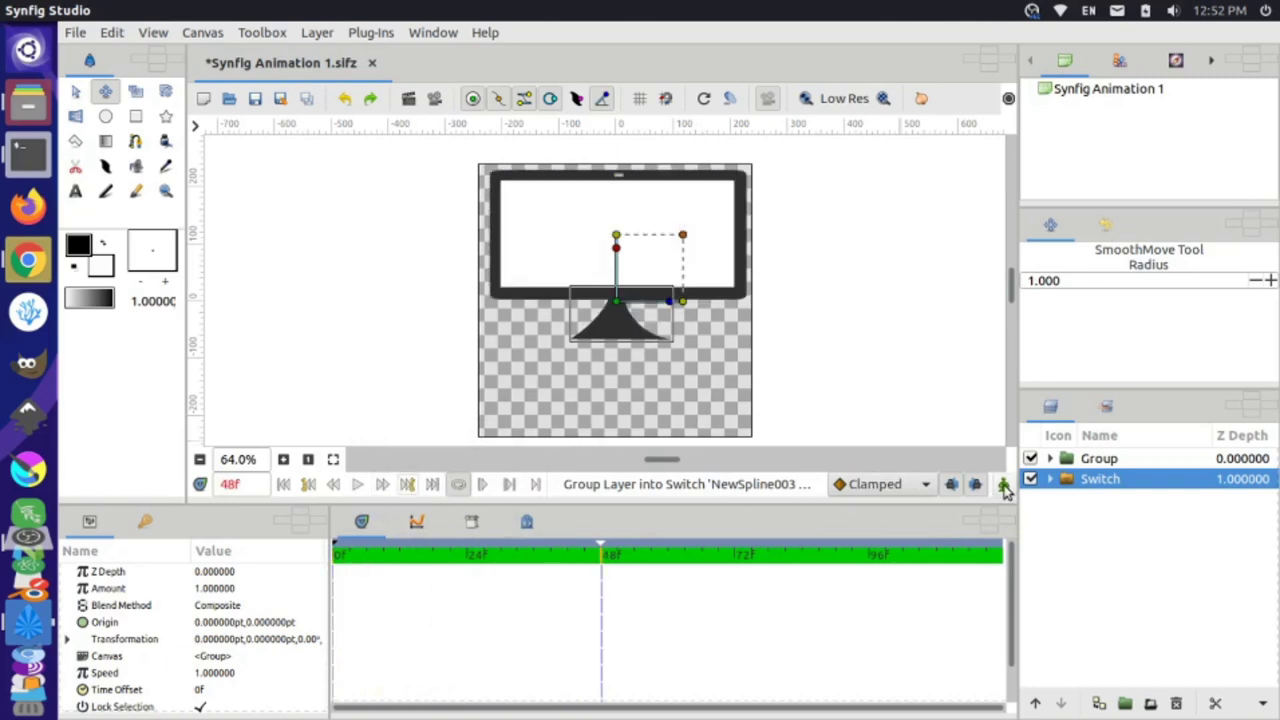
left_click(1004, 485)
left_click_drag(564, 557, 280, 563)
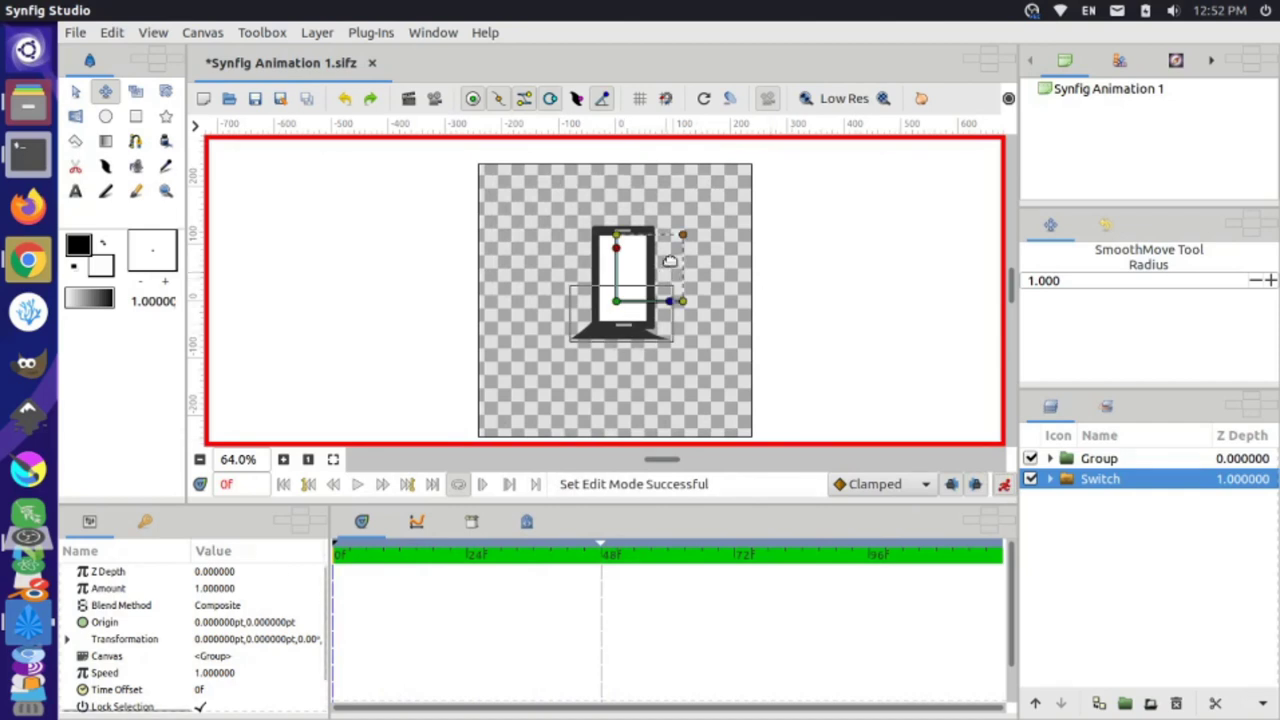
left_click_drag(680, 237, 657, 258)
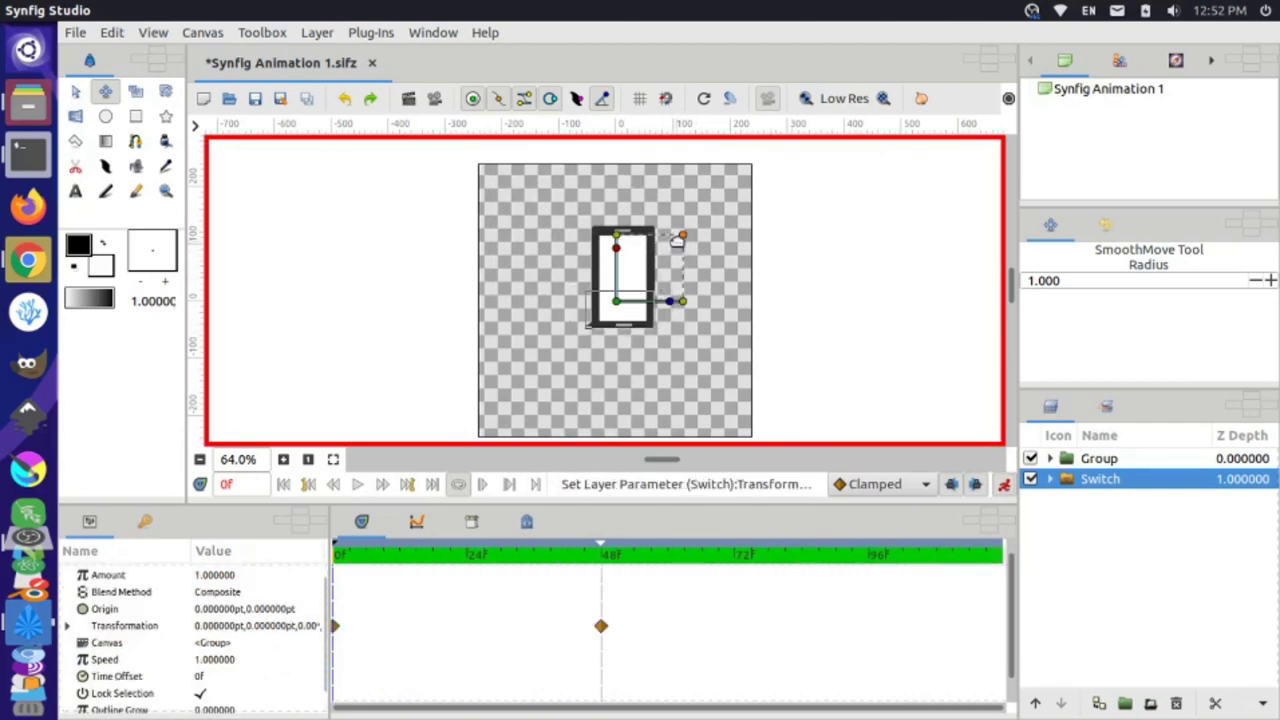
mouse_move(680, 237)
left_mouse_down()
mouse_move(650, 263)
mouse_move(665, 247)
left_mouse_up()
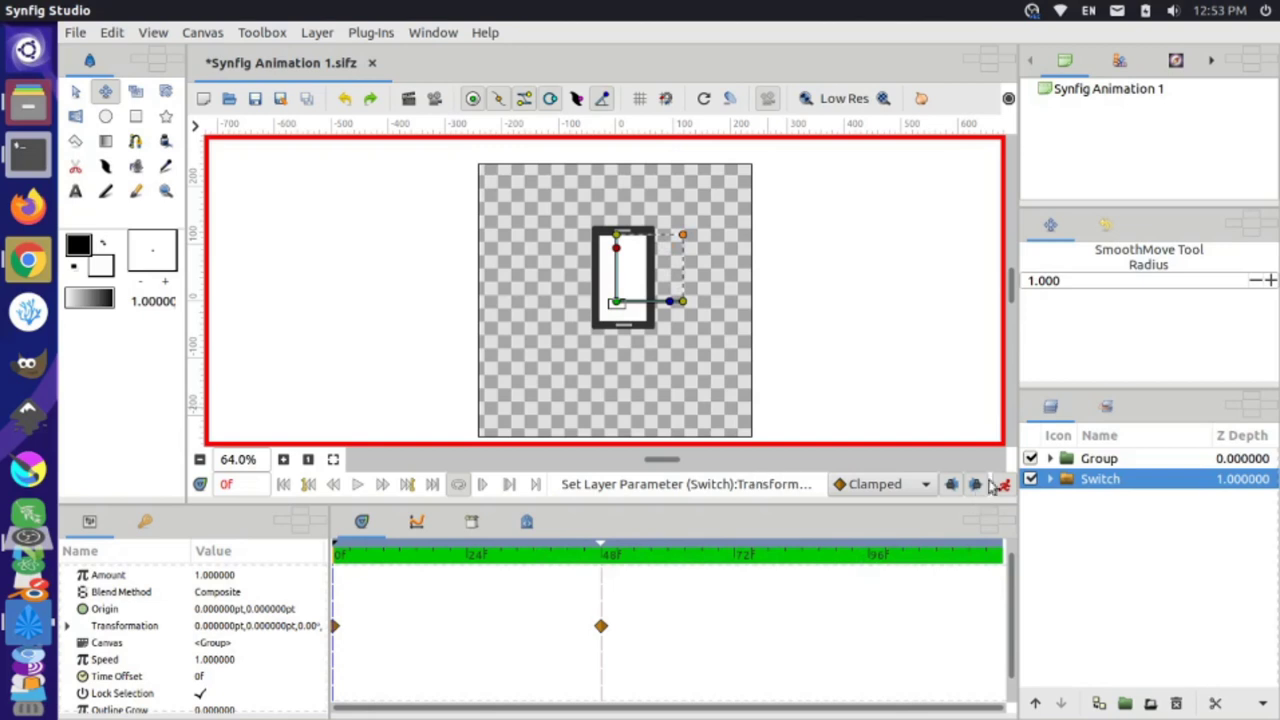
left_click(1004, 484)
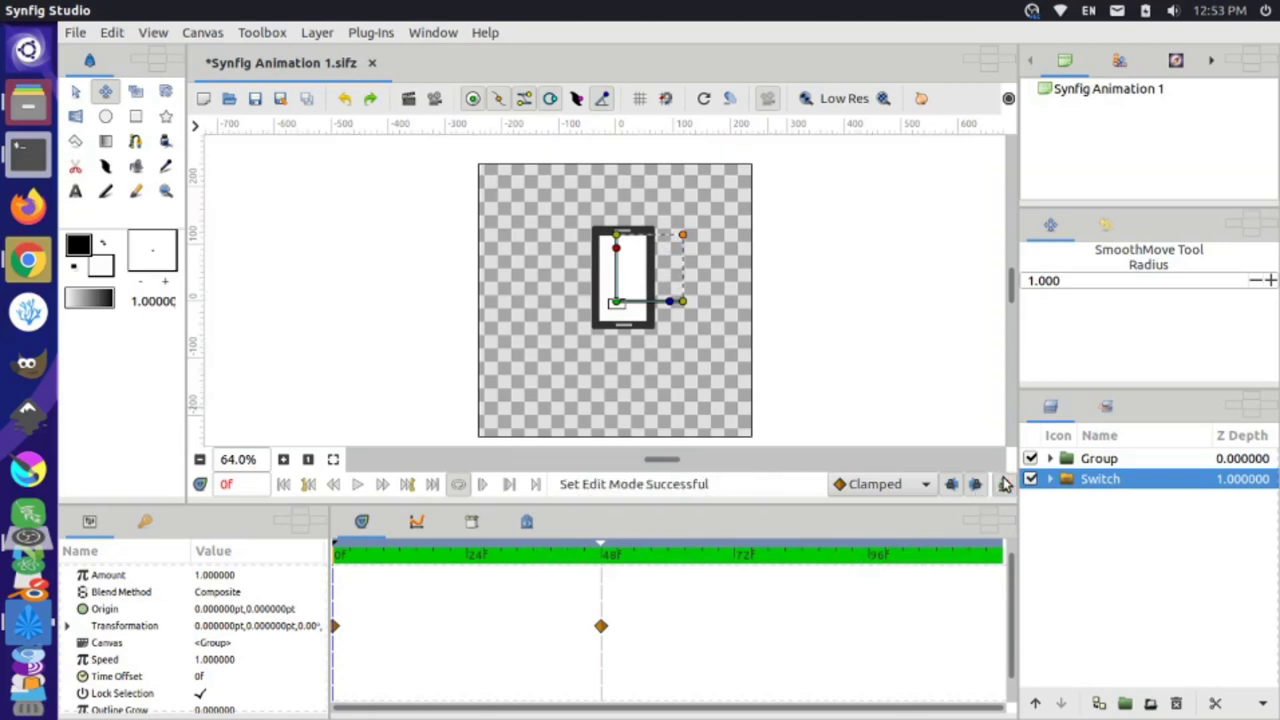
- Play the animation twice to check how the stand grows as the phone morphs into the monitor
left_click(357, 485)
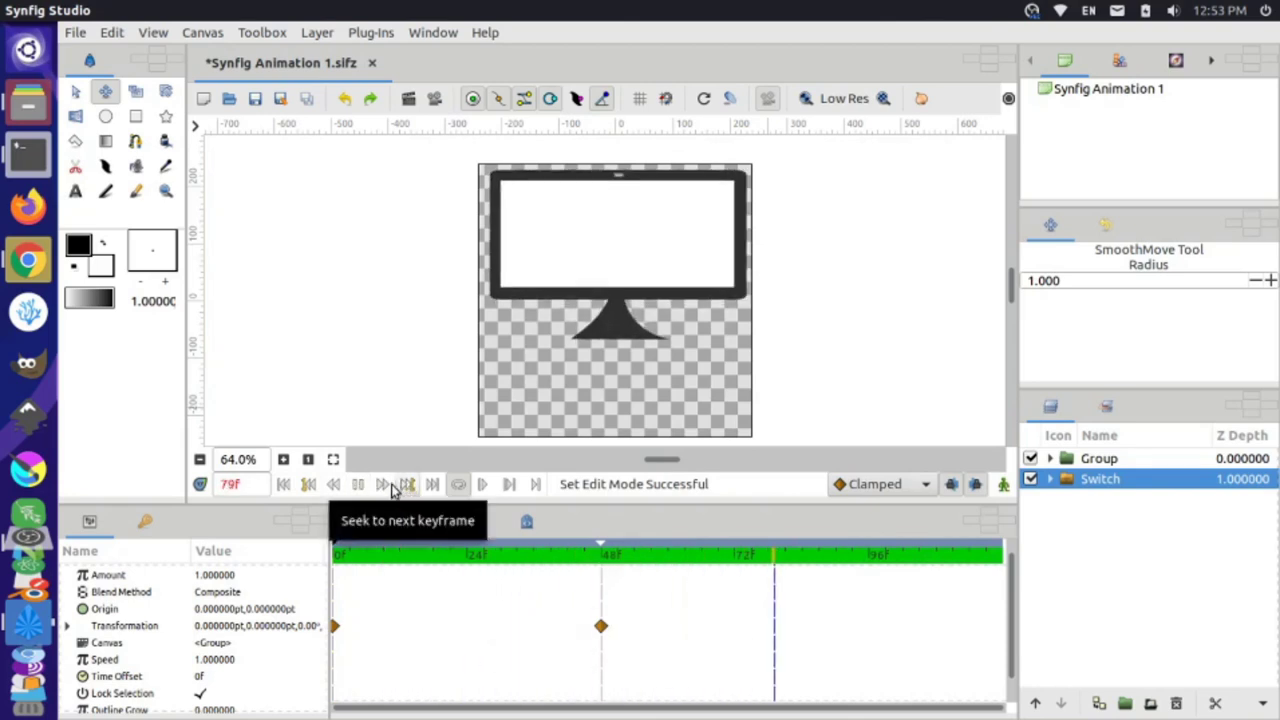
left_click(357, 485)
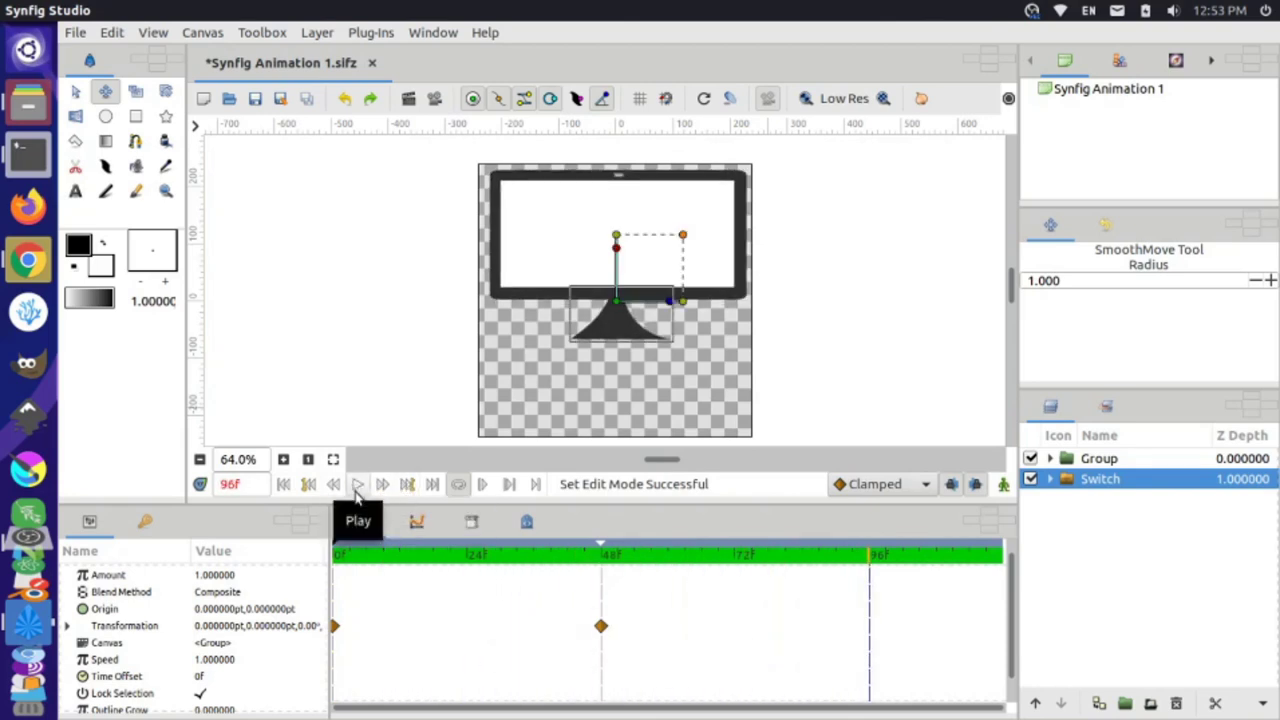
left_click(283, 485)
left_click(358, 485)
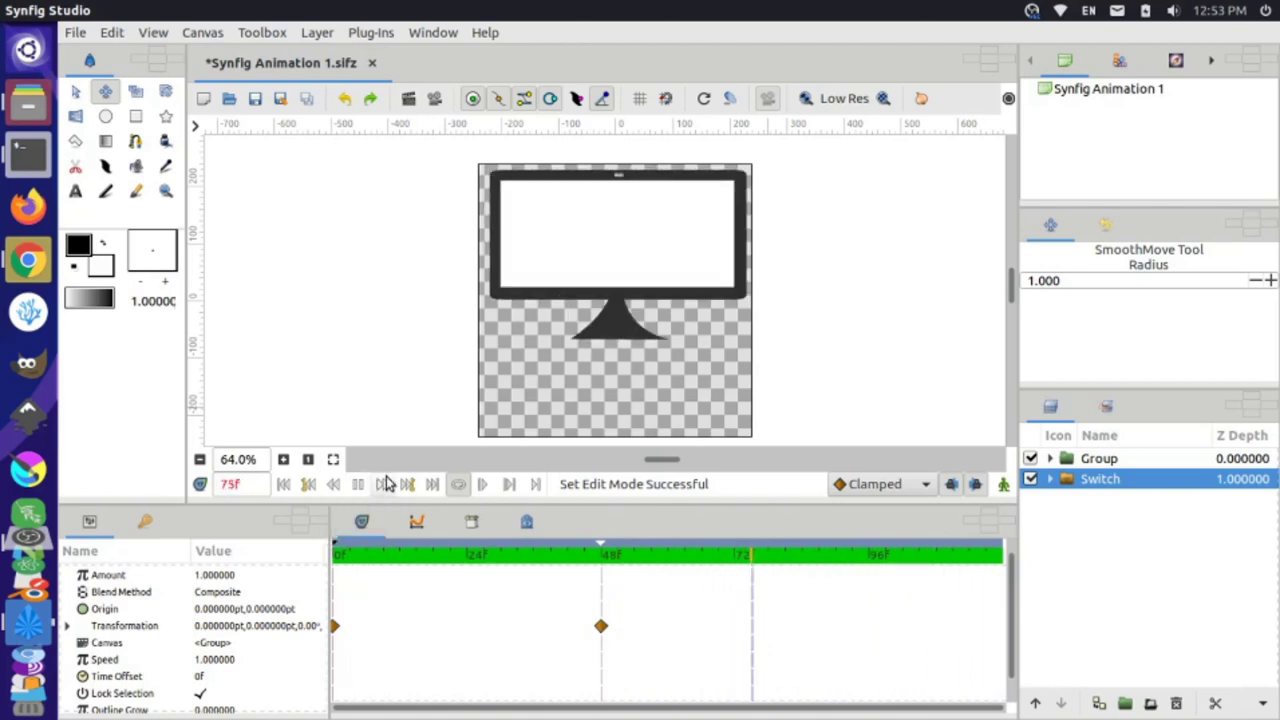
left_click(357, 485)
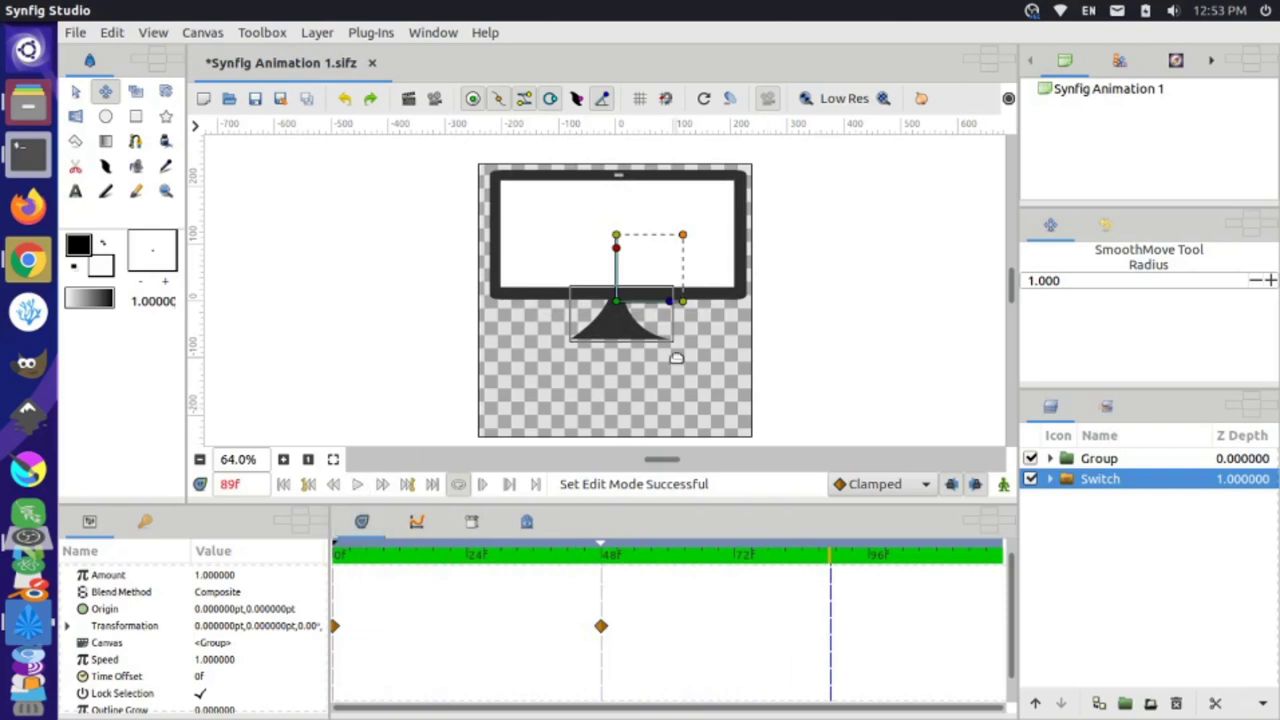
left_click(797, 362)
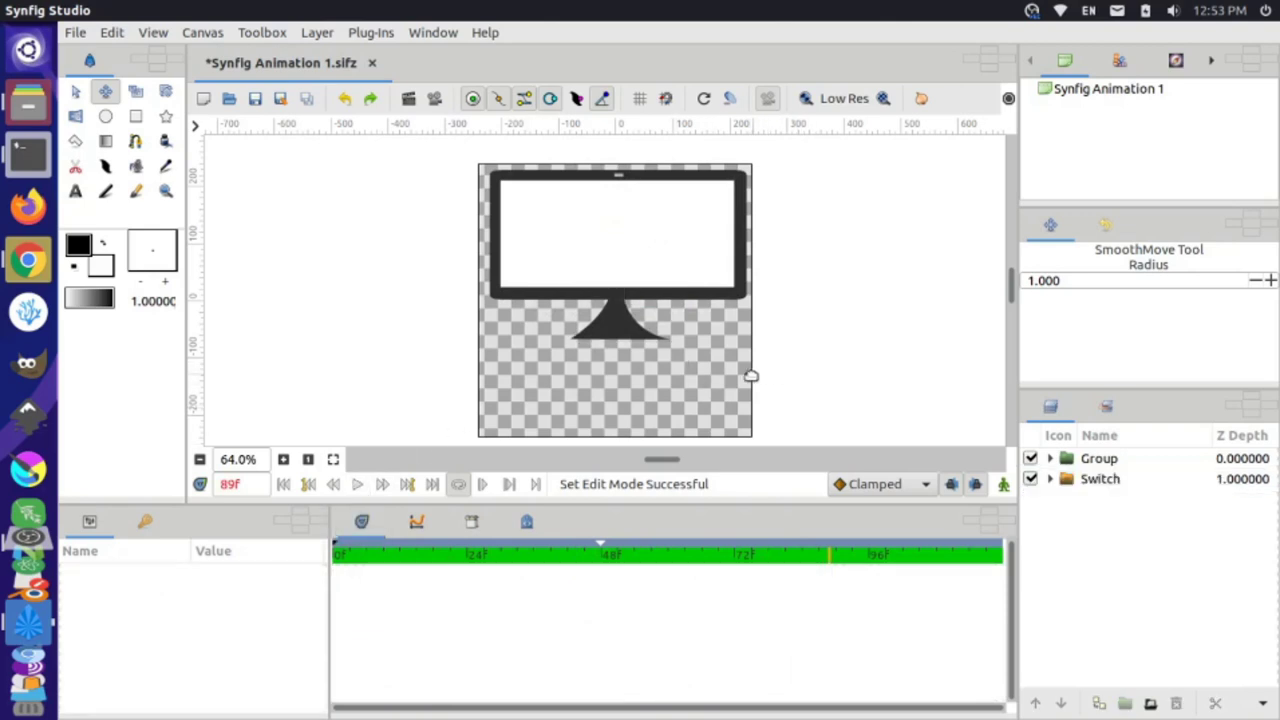
scroll(751, 376, "down", 2)
scroll(655, 367, "up", 1)
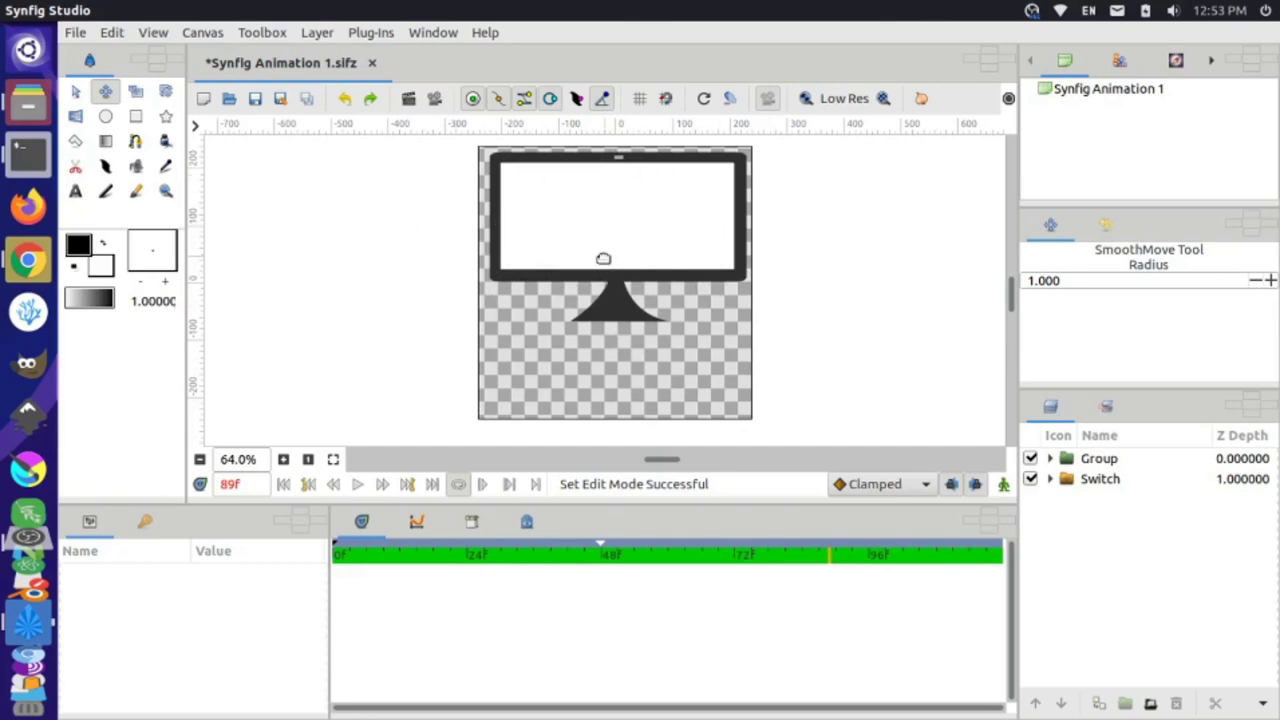
- Reduce the canvas image height to 308 px in the canvas properties and apply the change
left_click(210, 32)
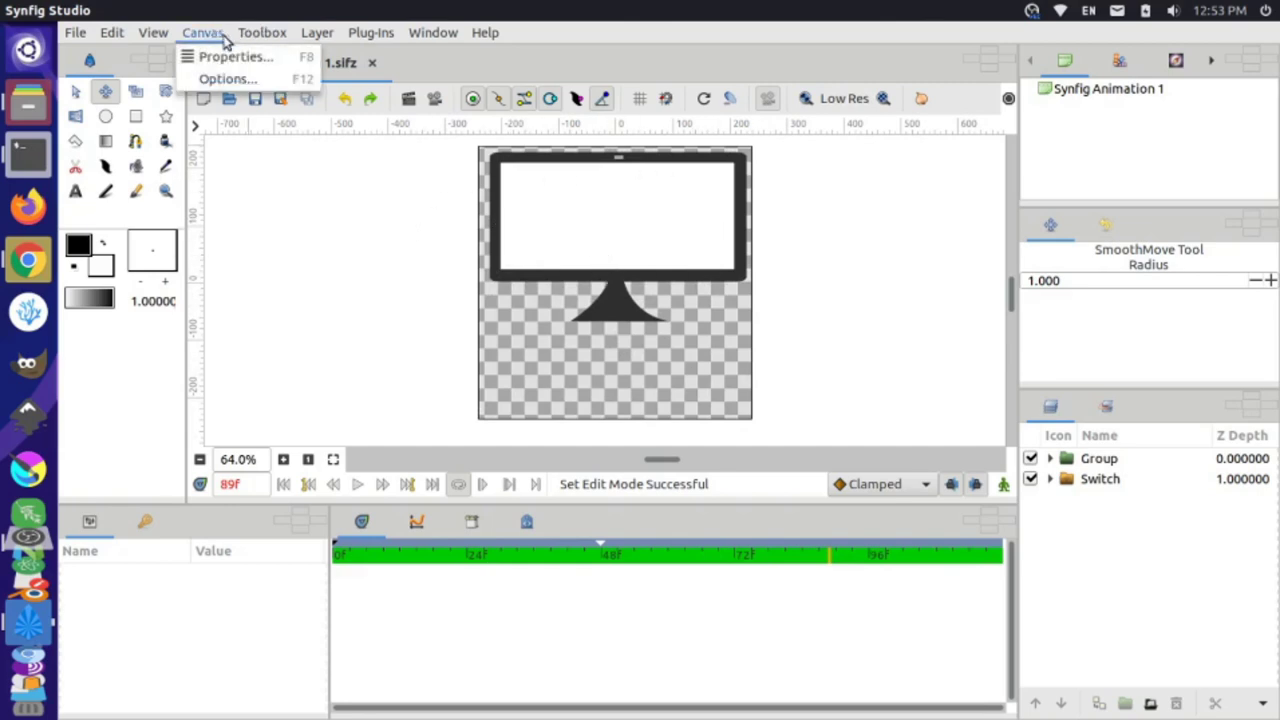
left_click(225, 57)
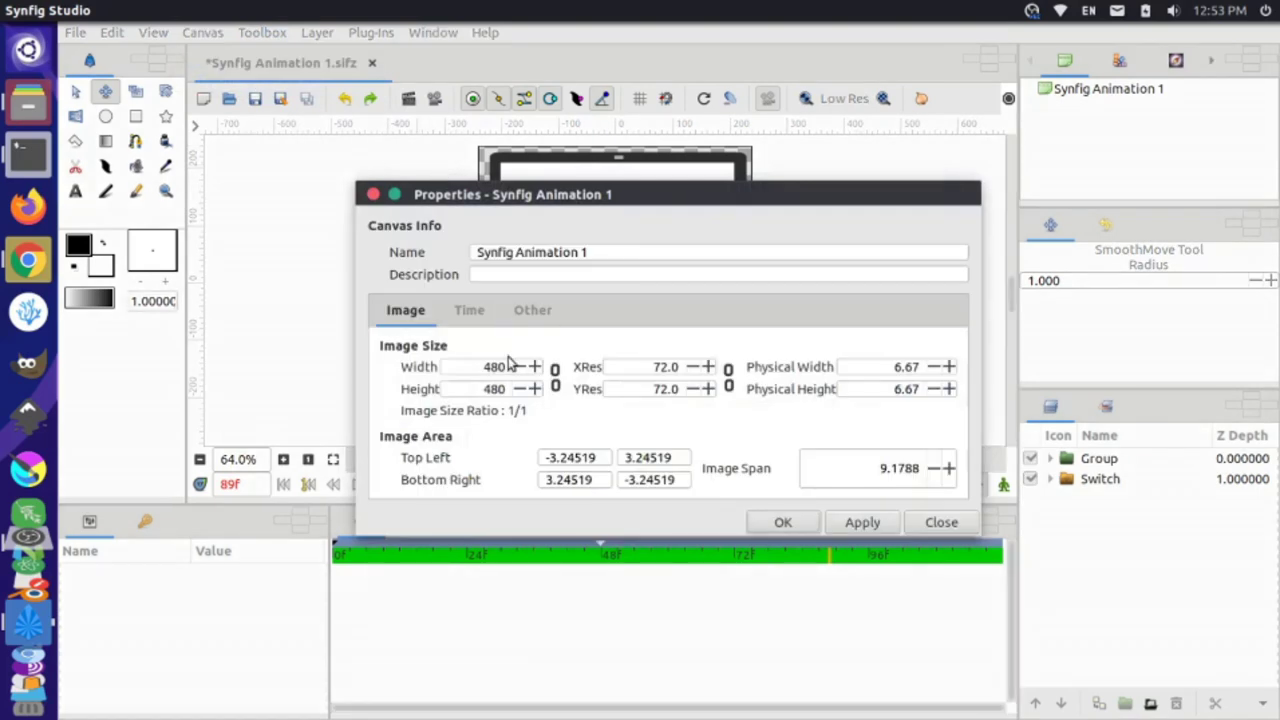
left_click_drag(522, 390, 524, 396)
left_click(859, 523)
left_click_drag(722, 195, 927, 165)
left_click_drag(731, 366, 733, 367)
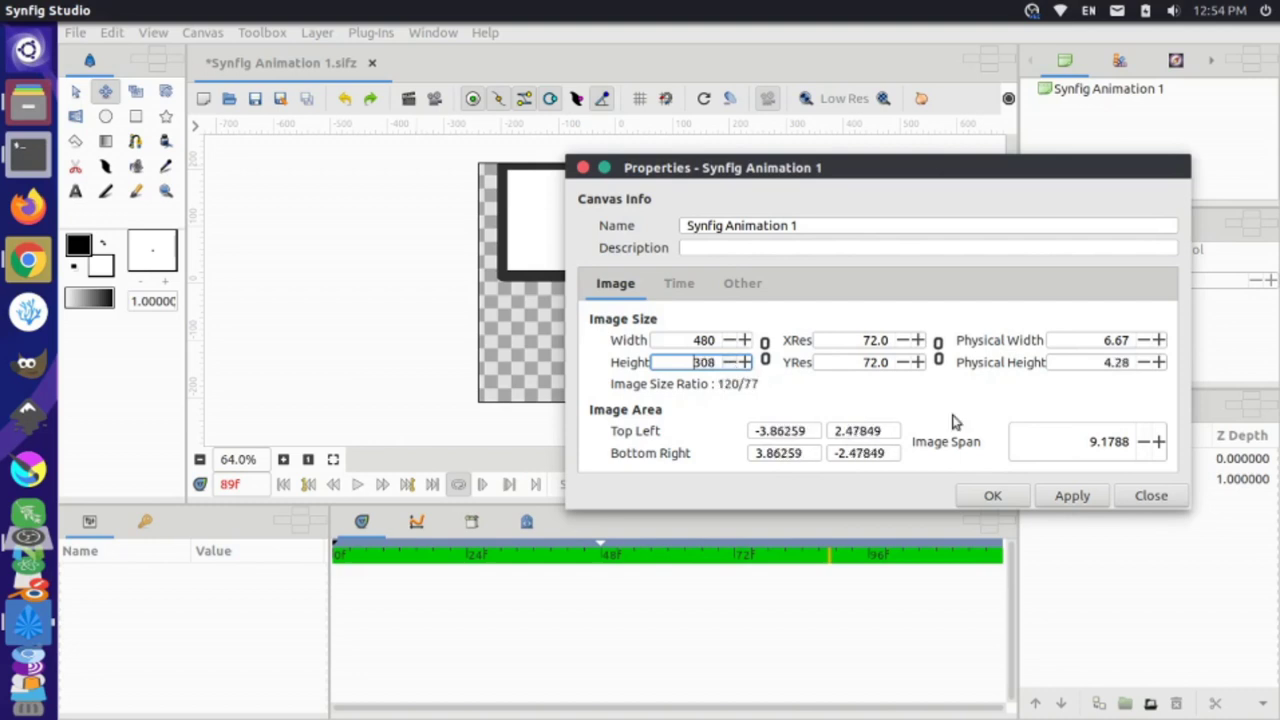
left_click(1094, 498)
left_click_drag(907, 177, 600, 246)
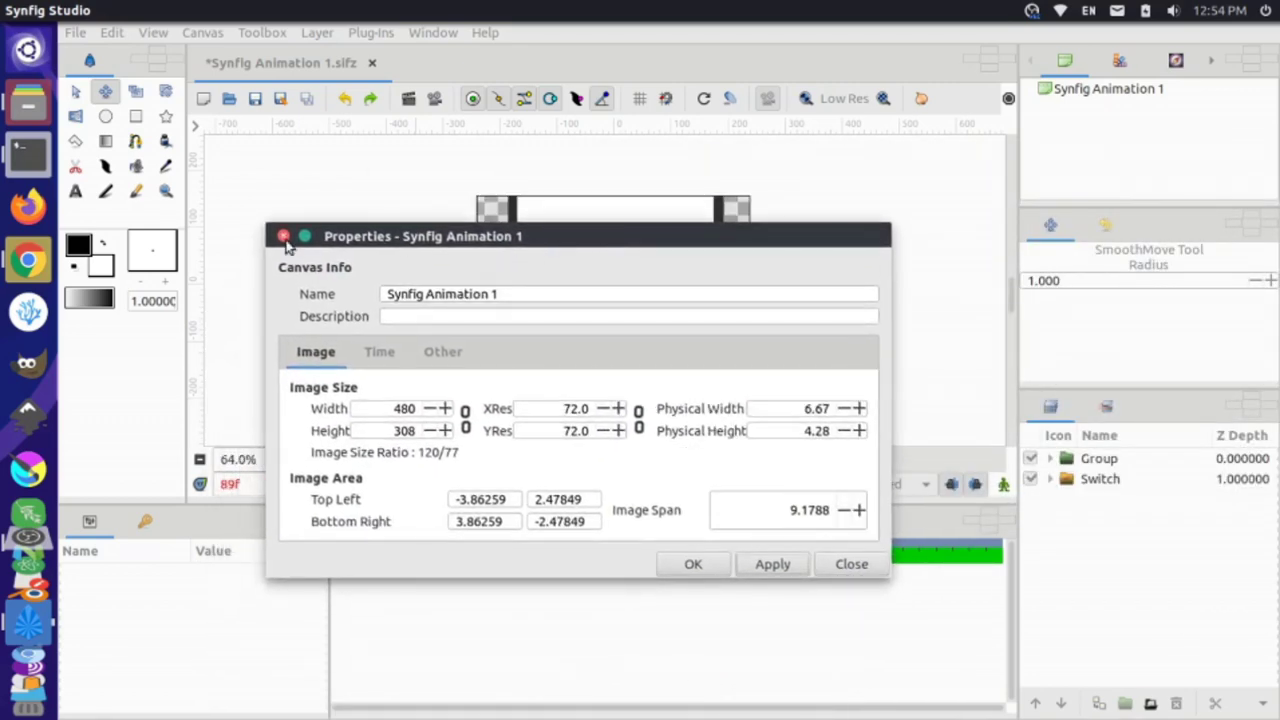
left_click(692, 565)
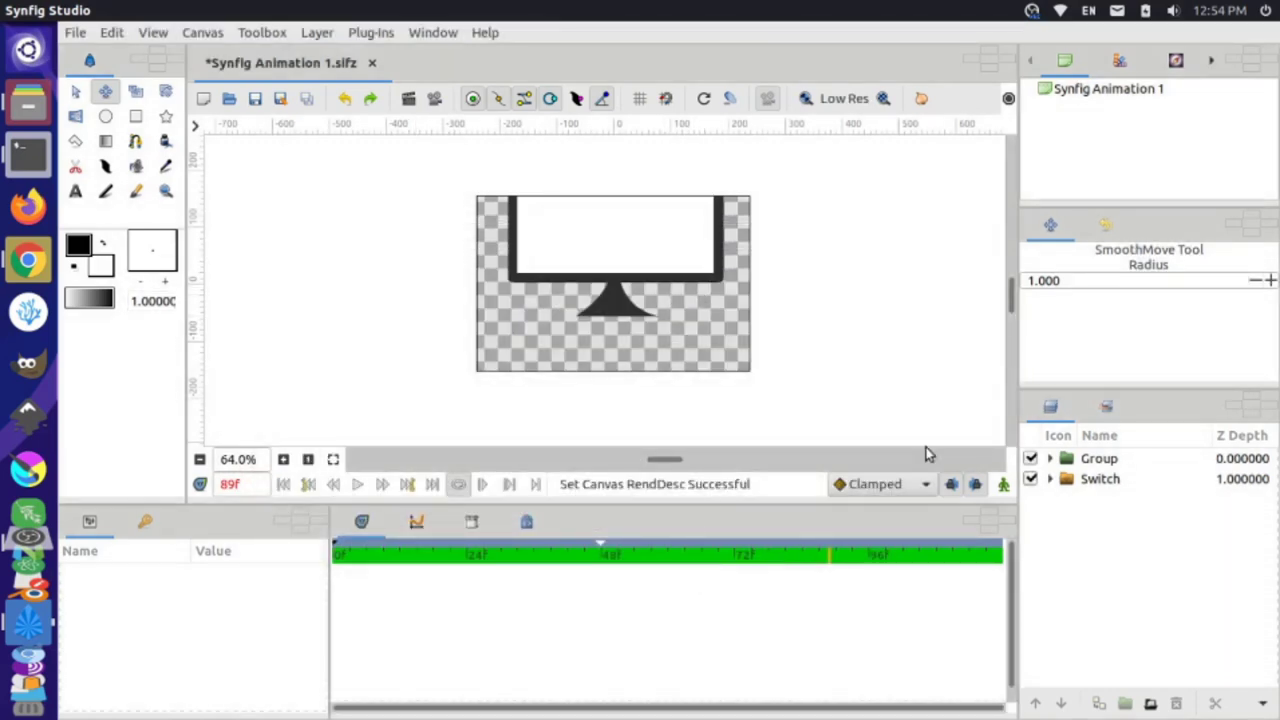
- Combine the device Group and the stand Switch into one group and move it down to about 2.1 pt, -67.3 pt
left_click(1110, 462)
left_click(1110, 482, "ctrl")
left_click_drag(613, 287, 613, 311)
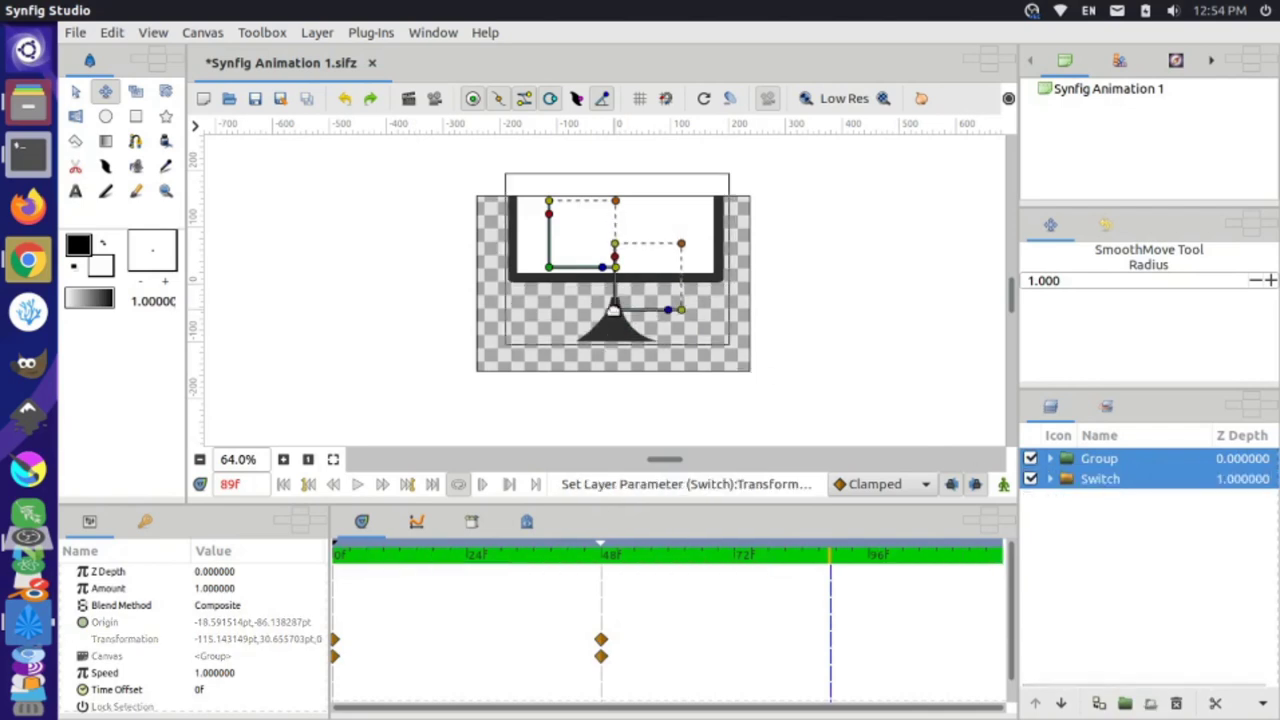
right_click(1117, 482)
left_click(995, 196)
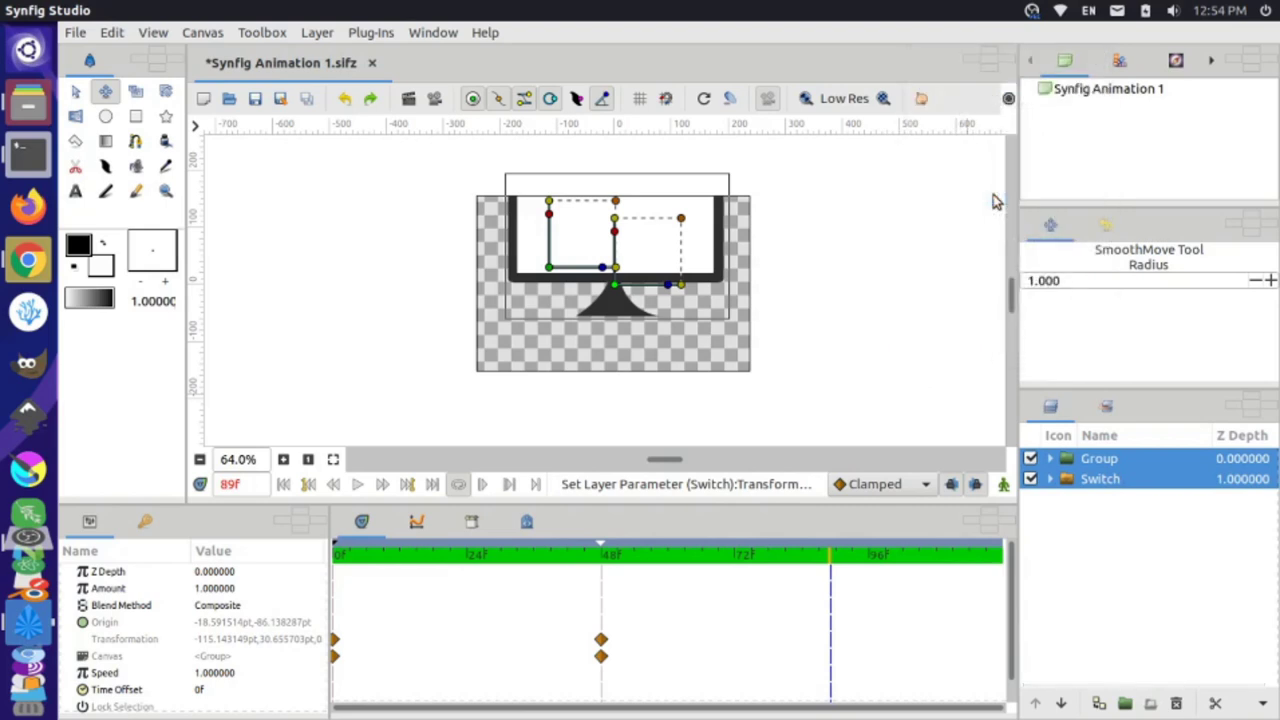
left_click_drag(616, 287, 597, 357)
- Play the animation from frame 0 to check the combined group within the resized canvas
left_click_drag(445, 557, 338, 518)
left_click(357, 484)
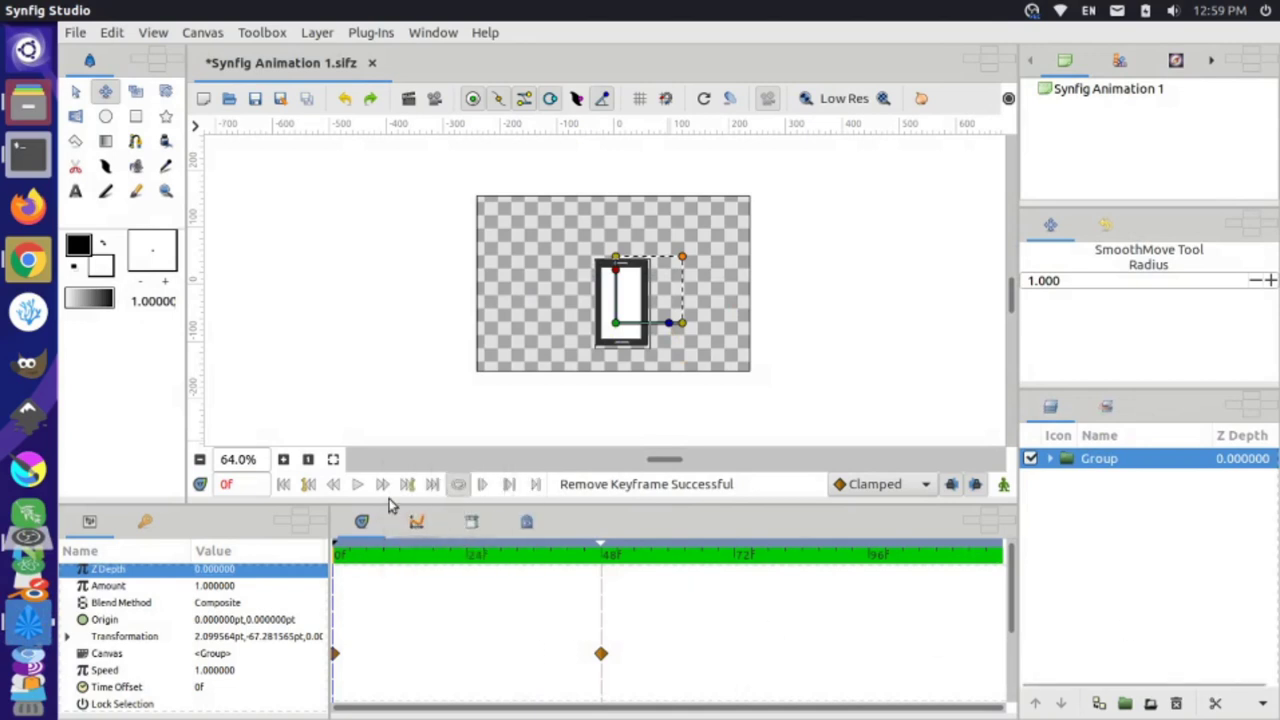
left_click(357, 486)
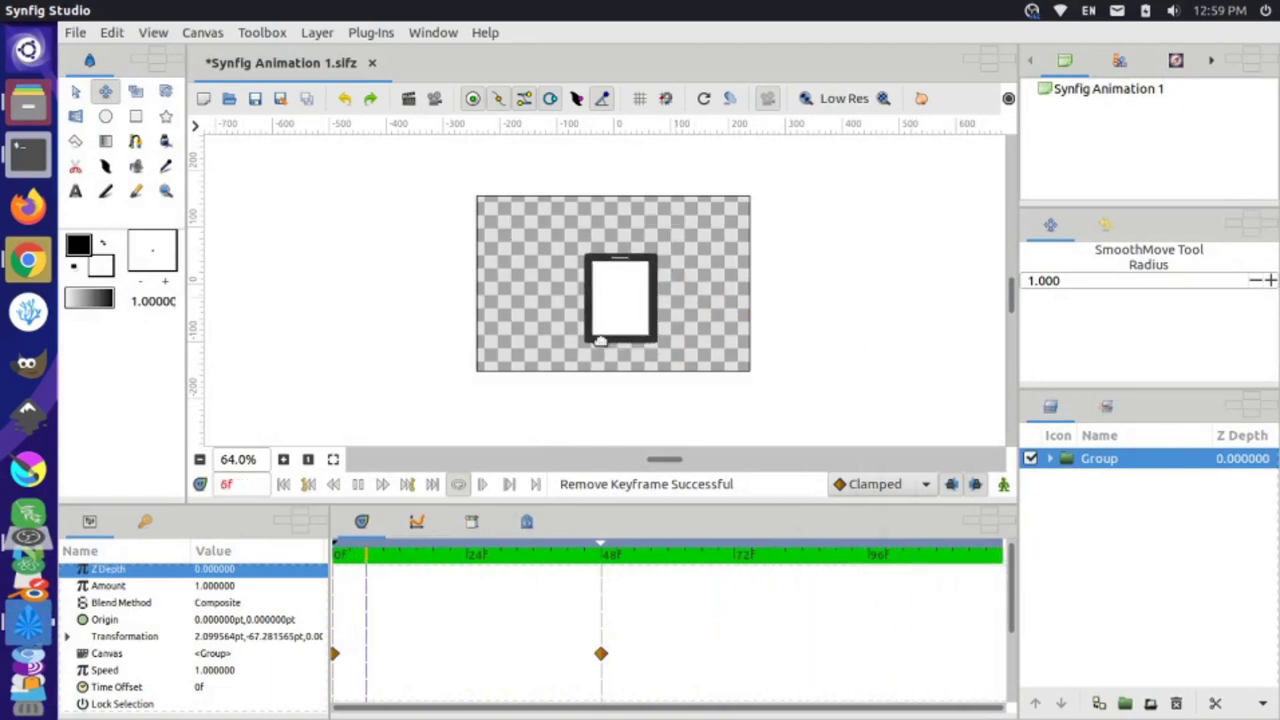
left_click(357, 484)
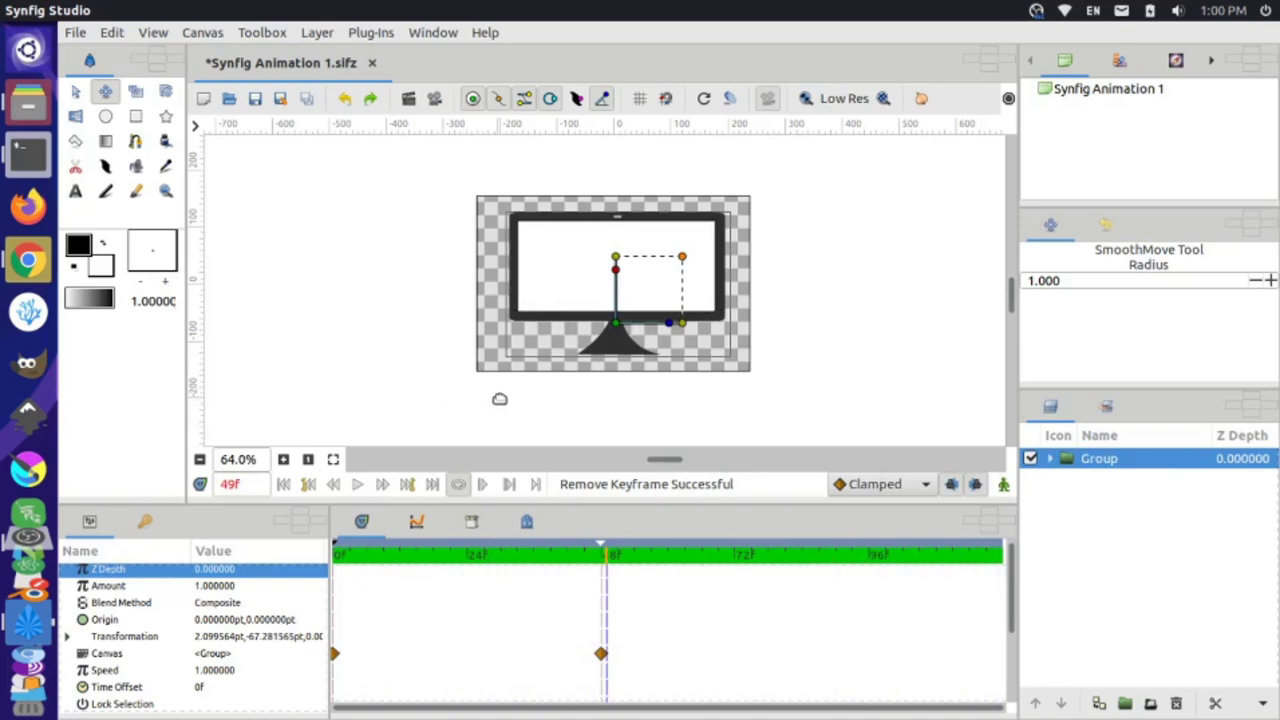
- Scrub the timeline to frame 96, show the keyframe list and scrub back to frame 17 to review the morph
left_click_drag(380, 558, 869, 568)
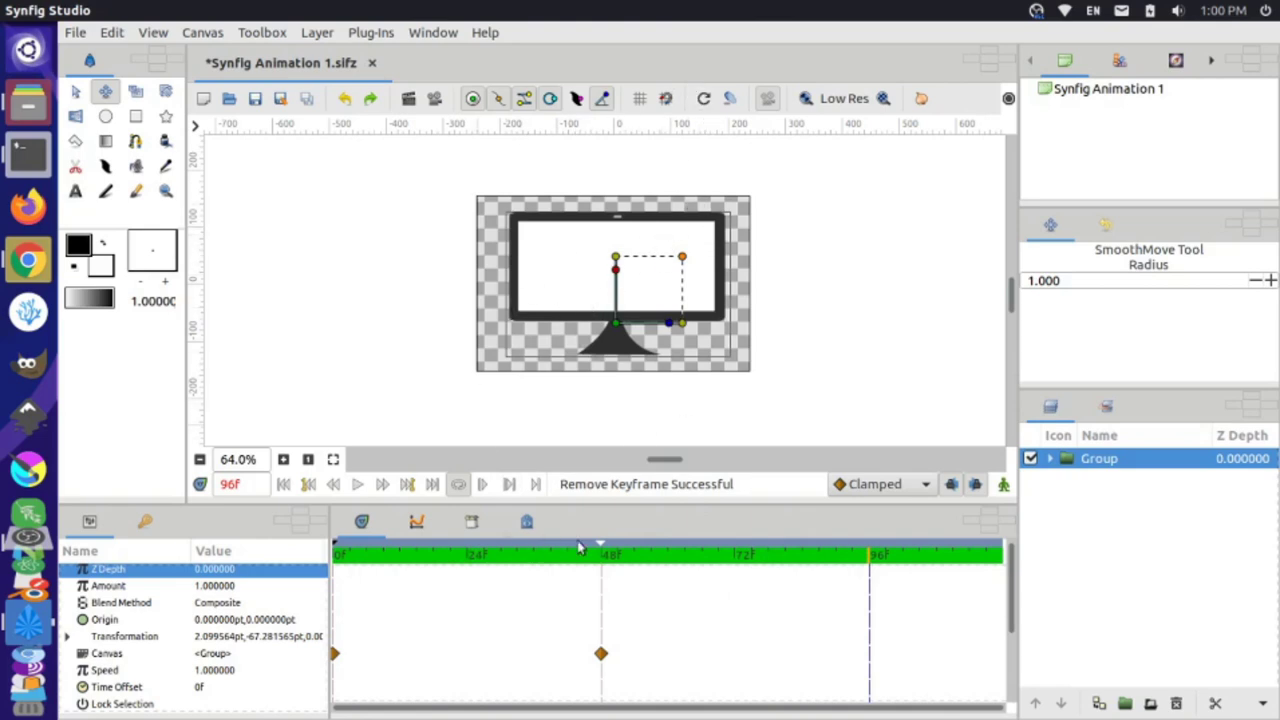
left_click(142, 523)
left_click(434, 557)
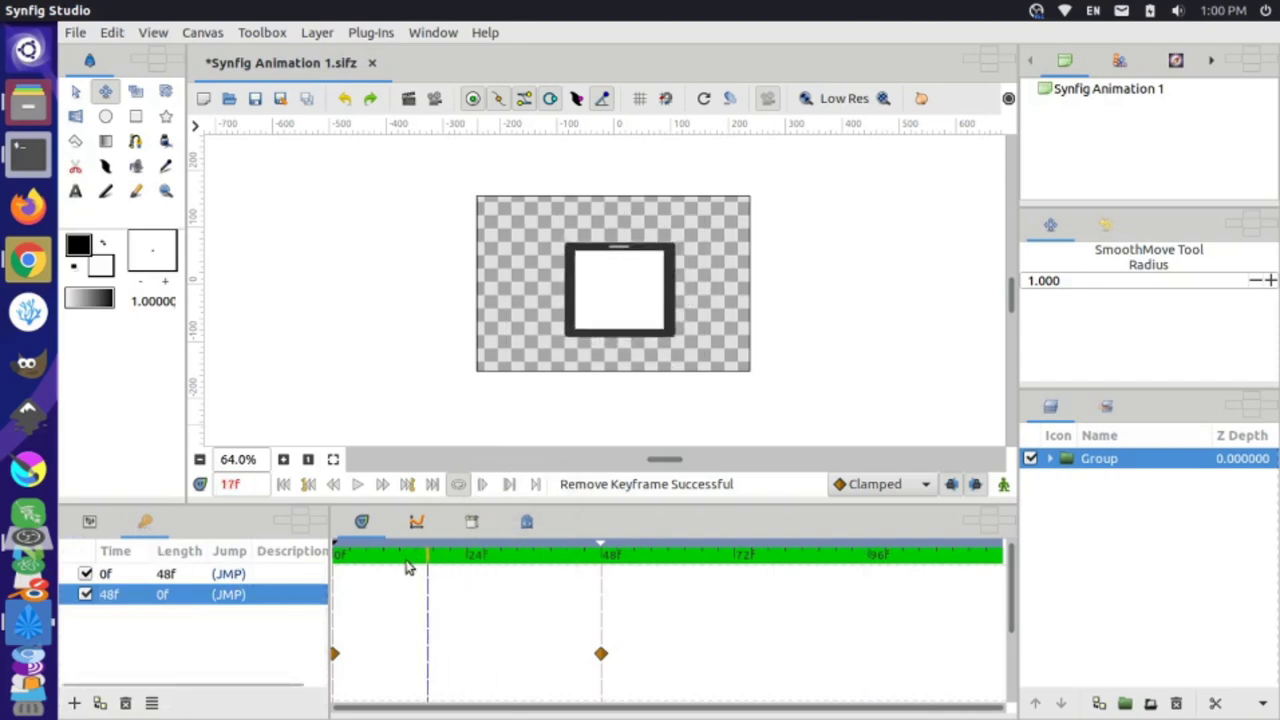
- Return to frame 0 and jump between the frame 48 and frame 0 keyframes to compare both device shapes
left_click_drag(420, 567, 333, 553)
left_click(193, 577)
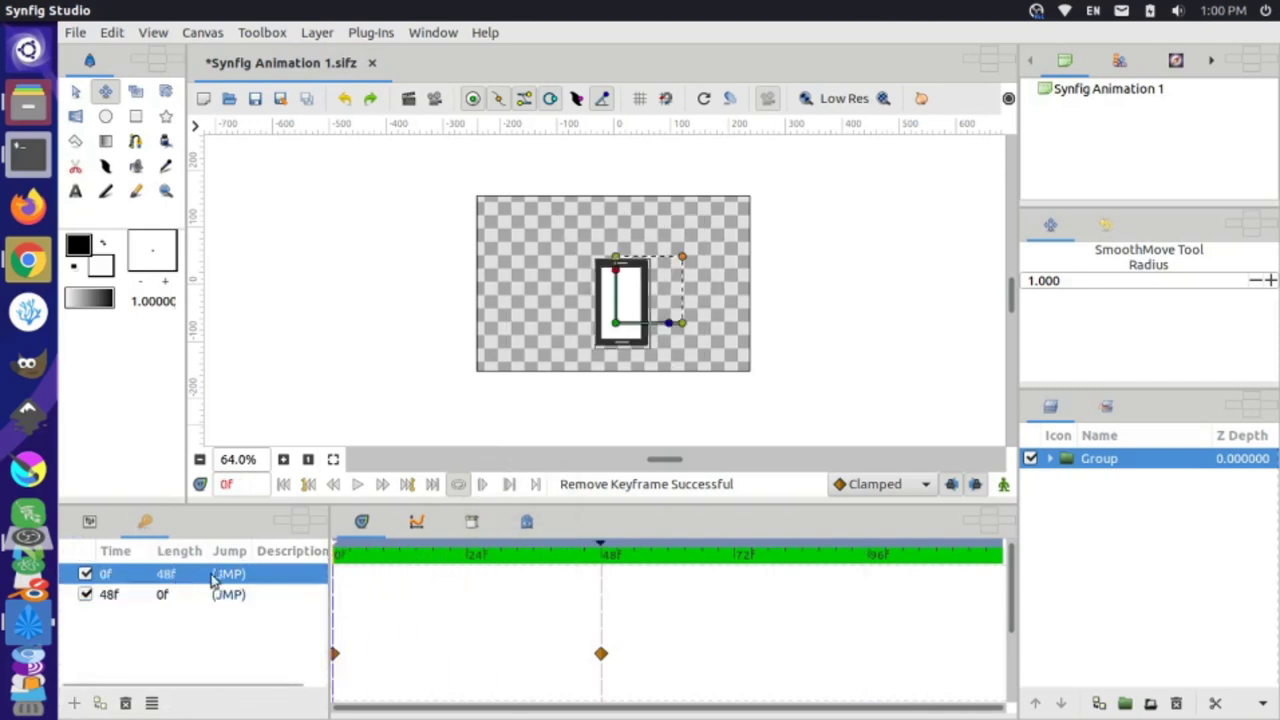
left_click(221, 594)
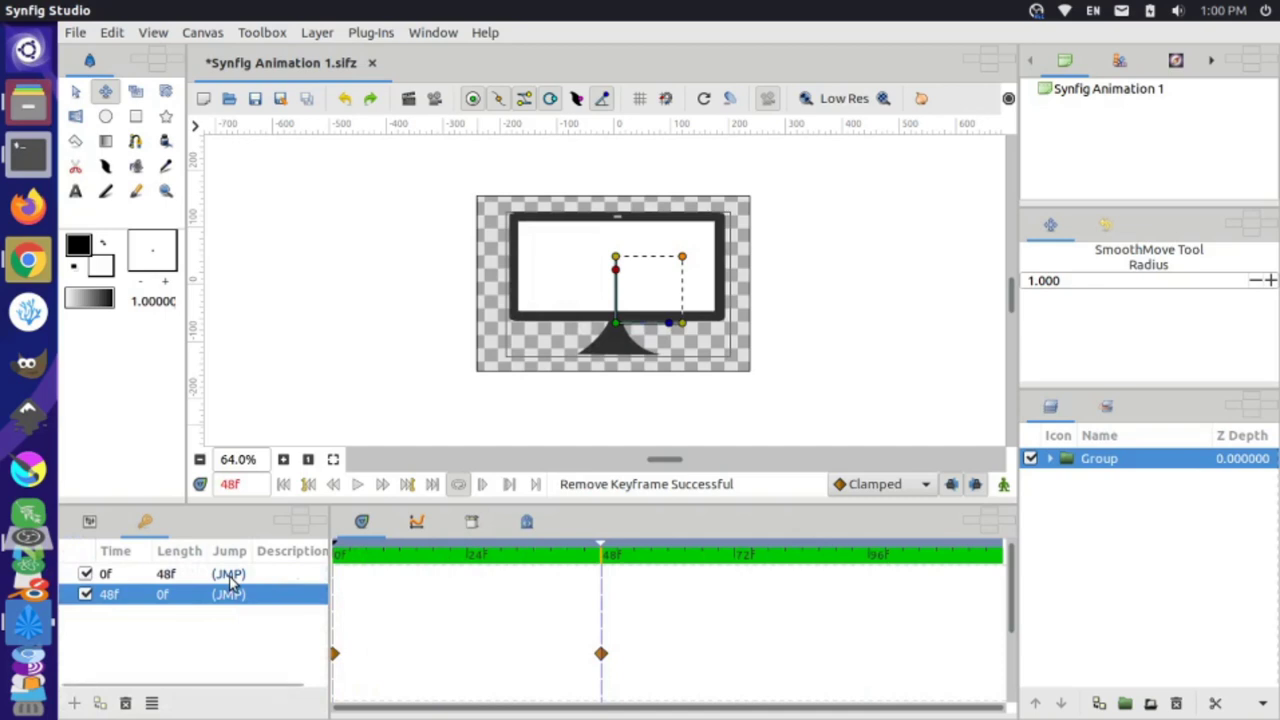
left_click(229, 578)
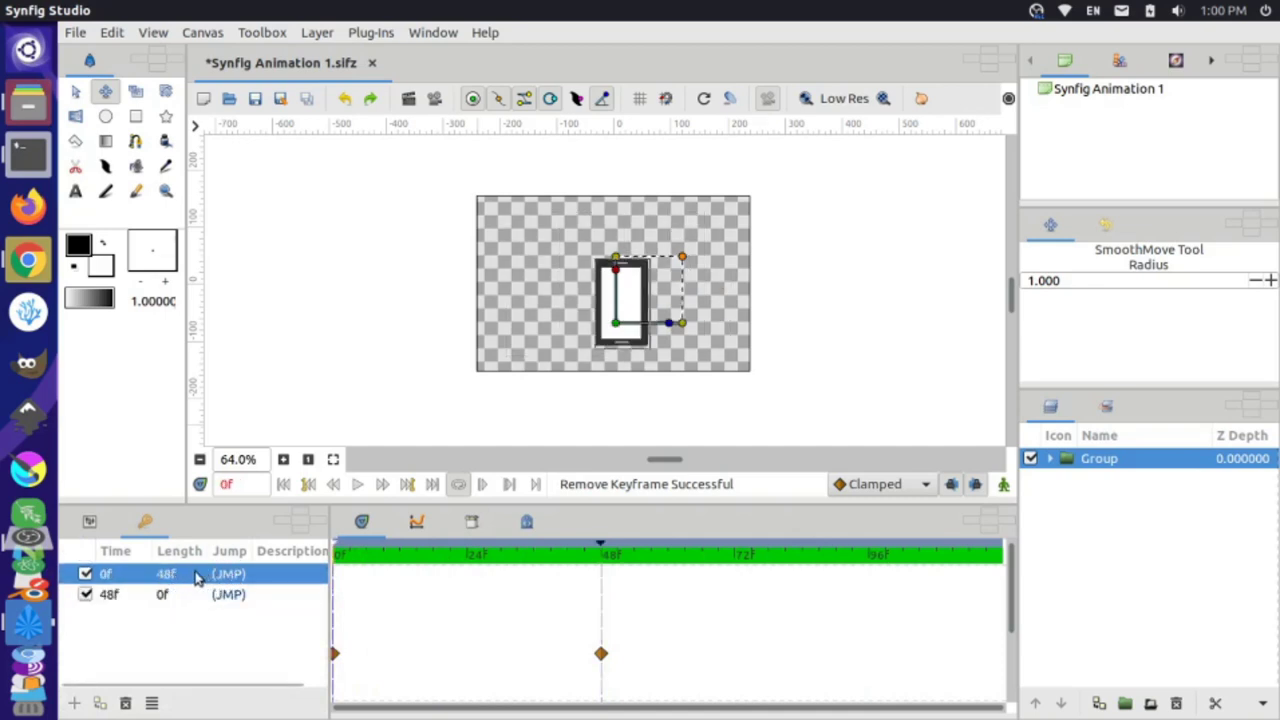
- Duplicate the frame 0 keyframe at frame 96 so the animation ends on the phone shape
right_click(195, 578)
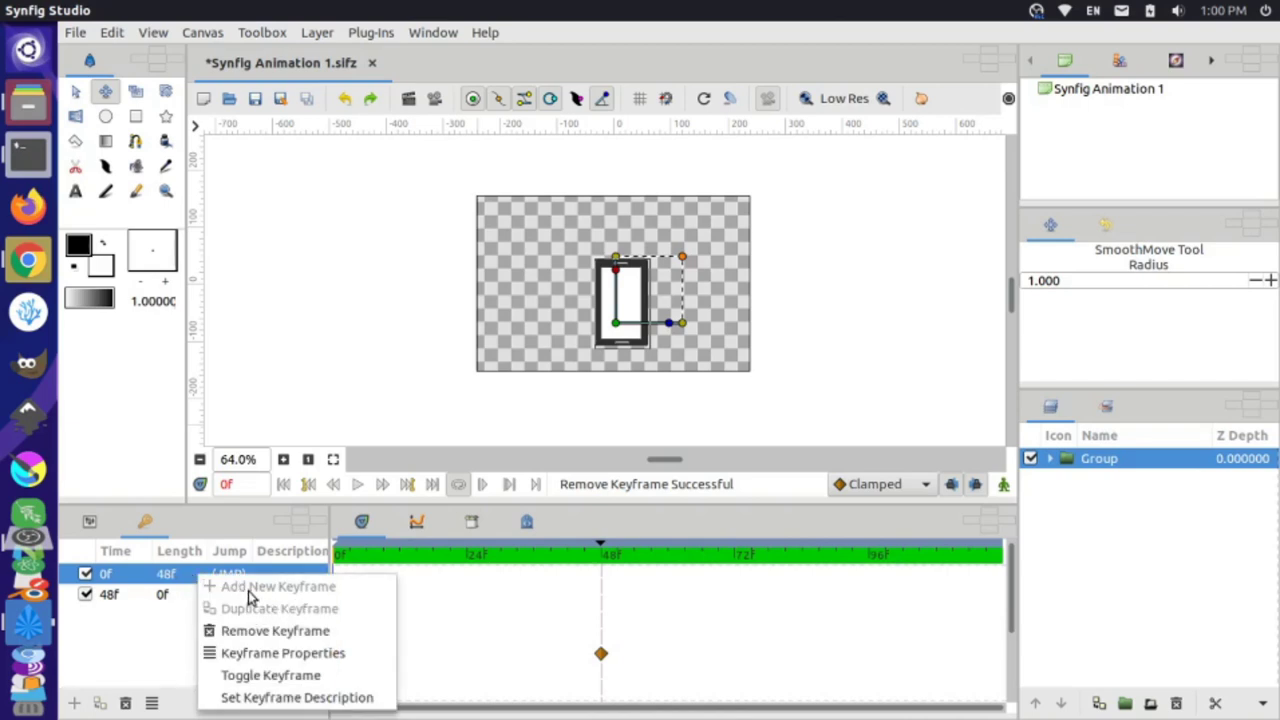
left_click(407, 558)
left_click_drag(409, 560, 869, 560)
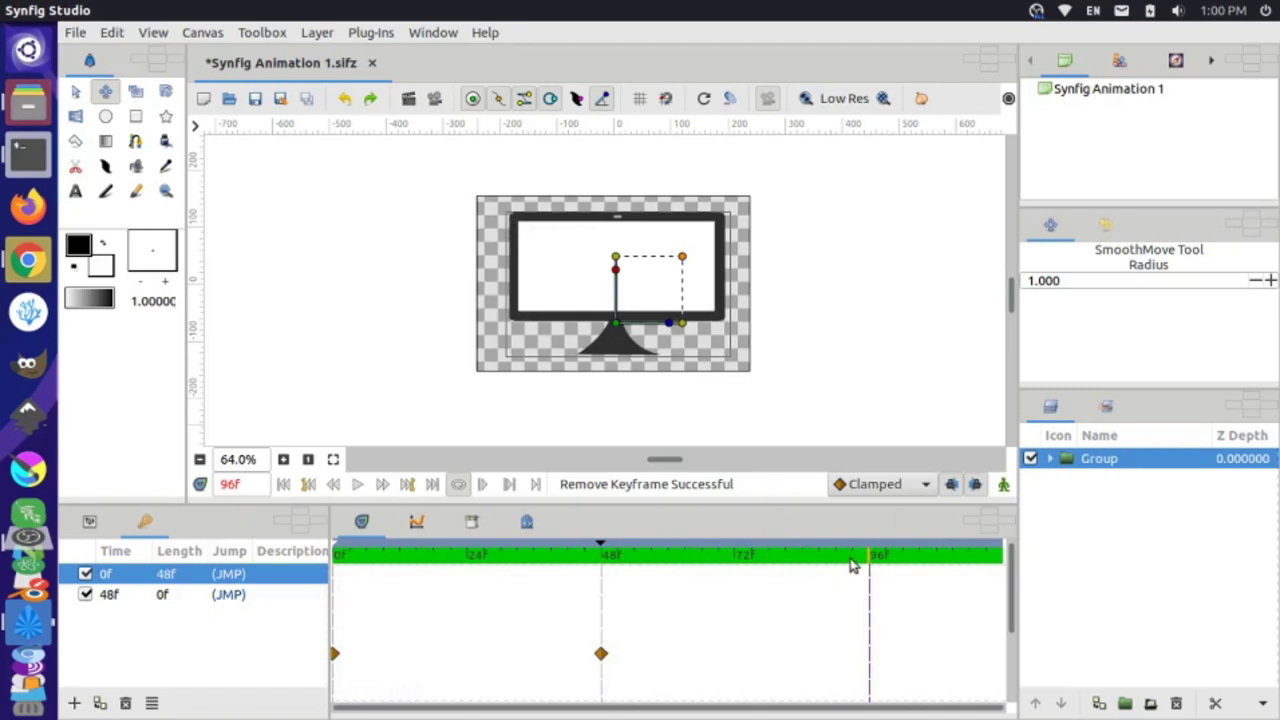
right_click(191, 580)
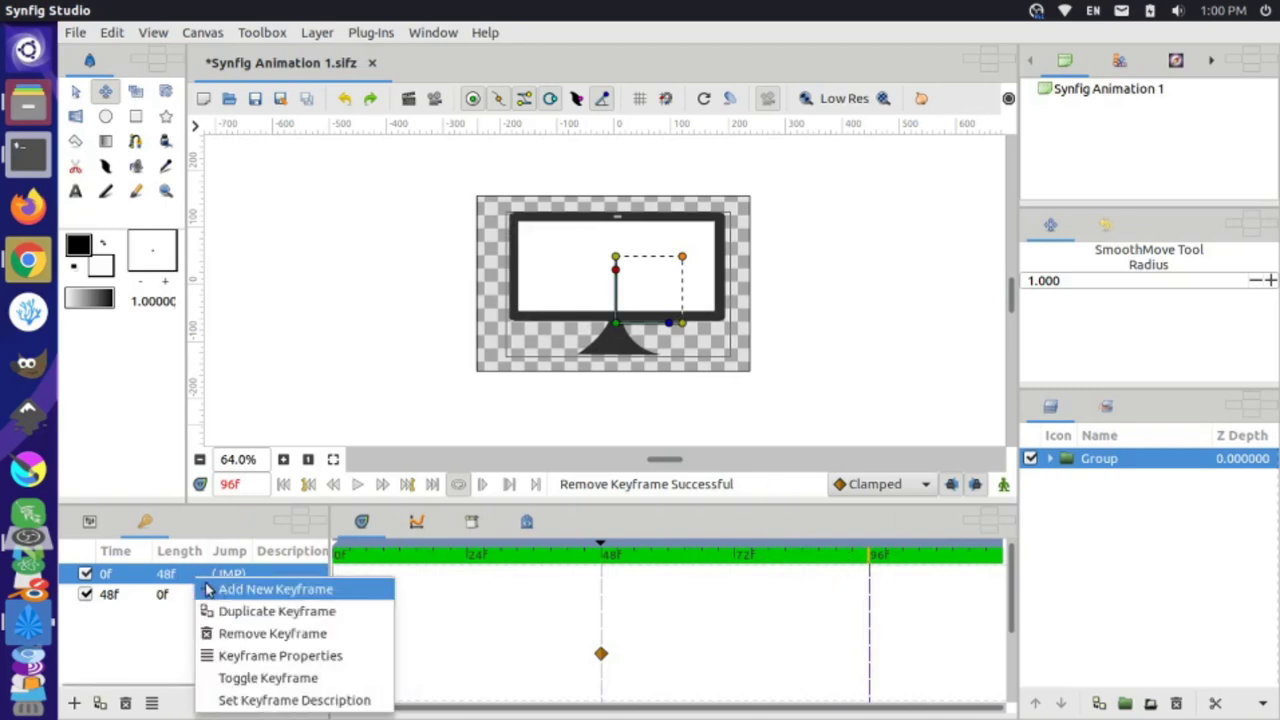
left_click(243, 614)
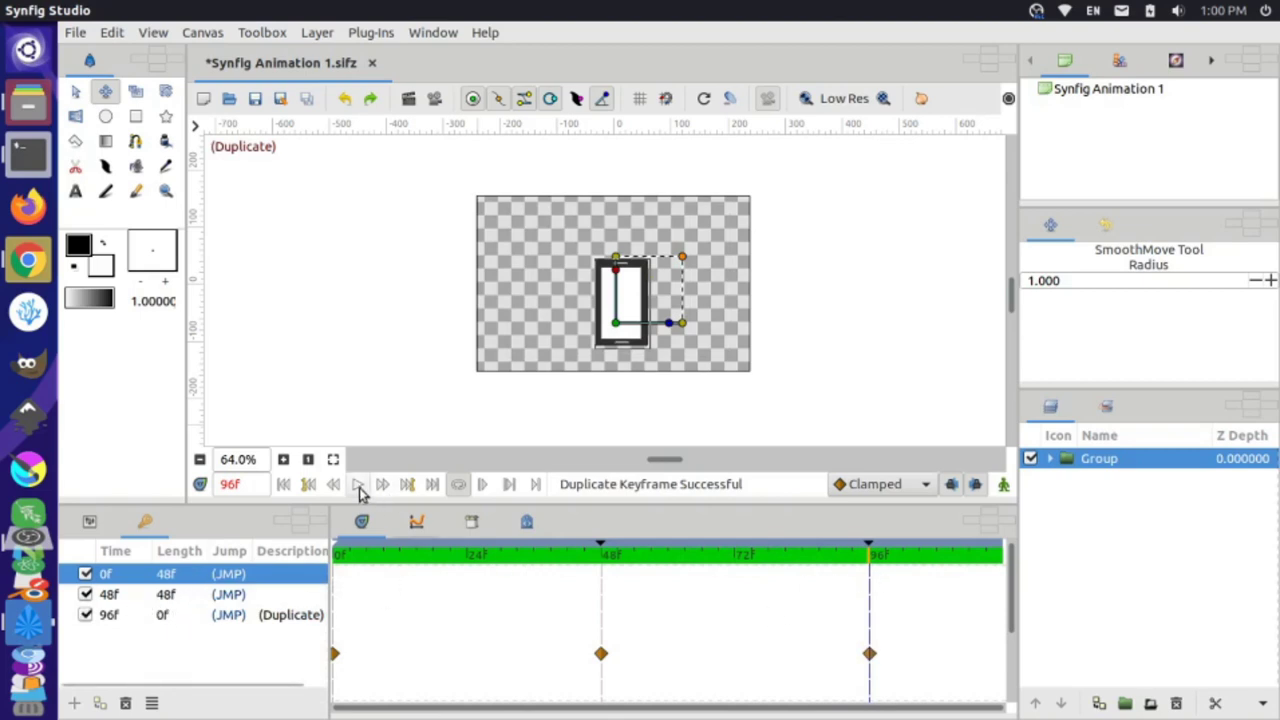
- Play the animation from frame 0 to check the morph to the monitor and back to the phone
left_click(284, 485)
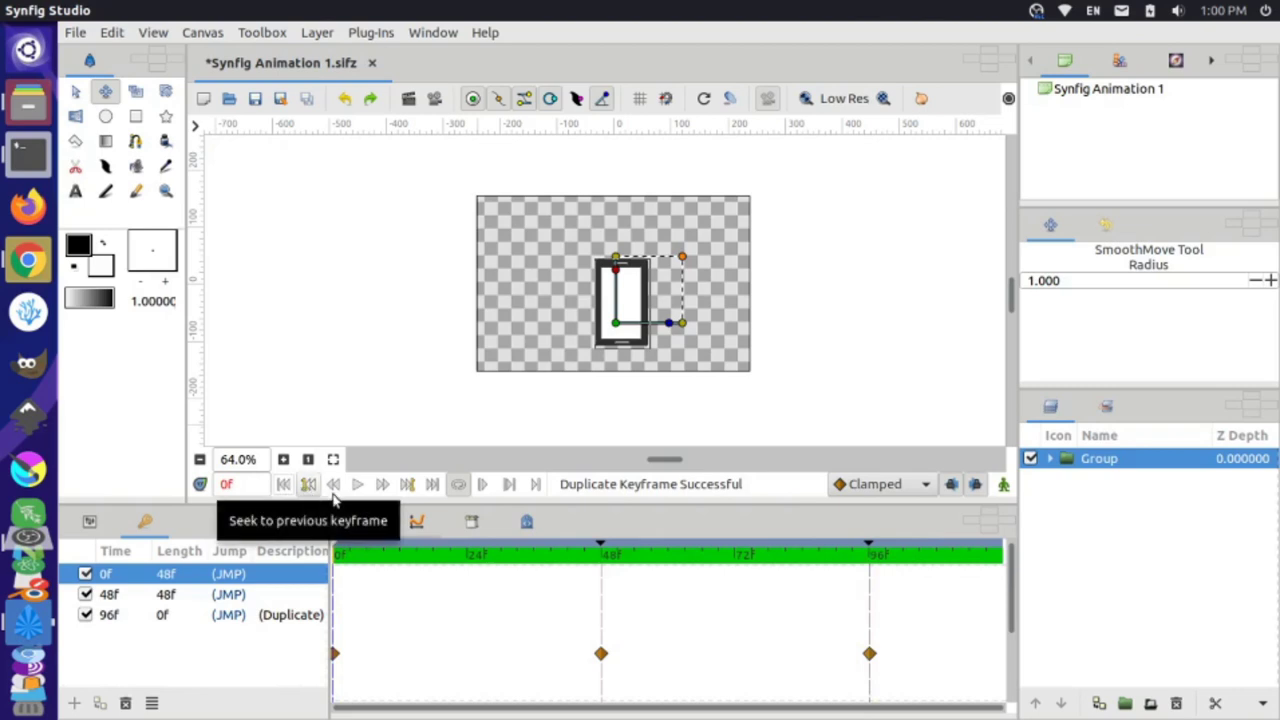
left_click(357, 485)
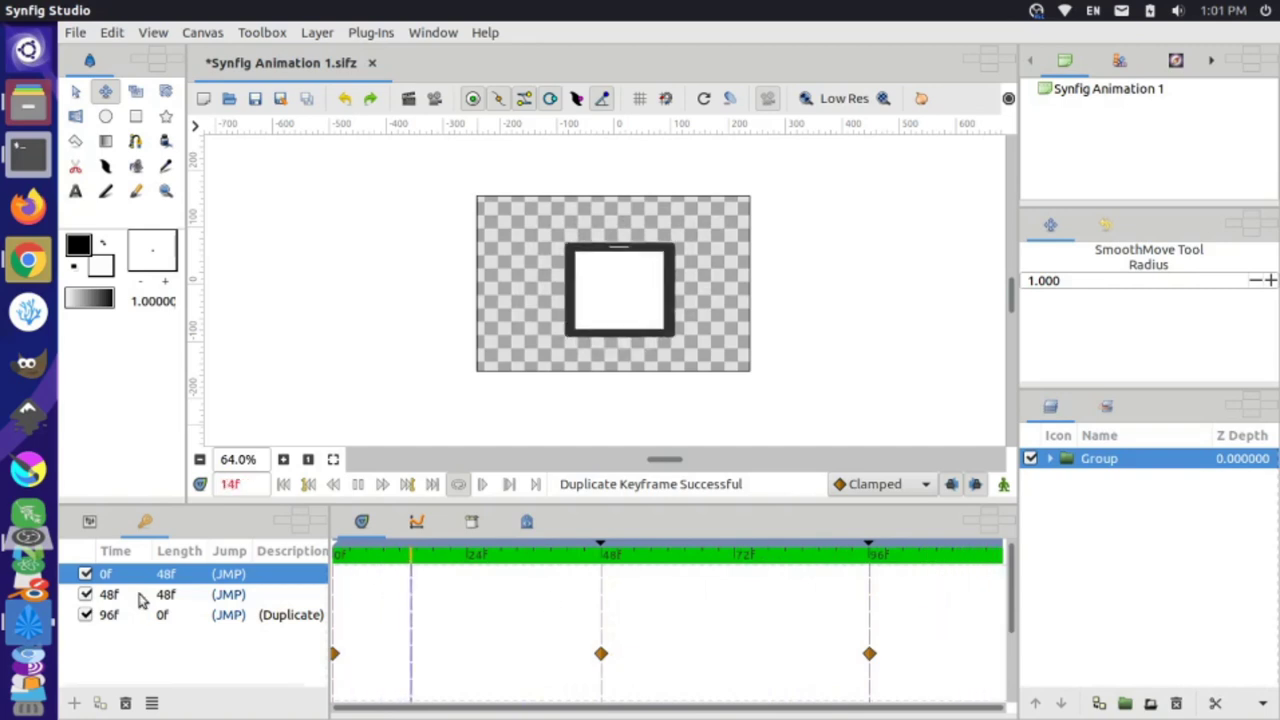
left_click(358, 486)
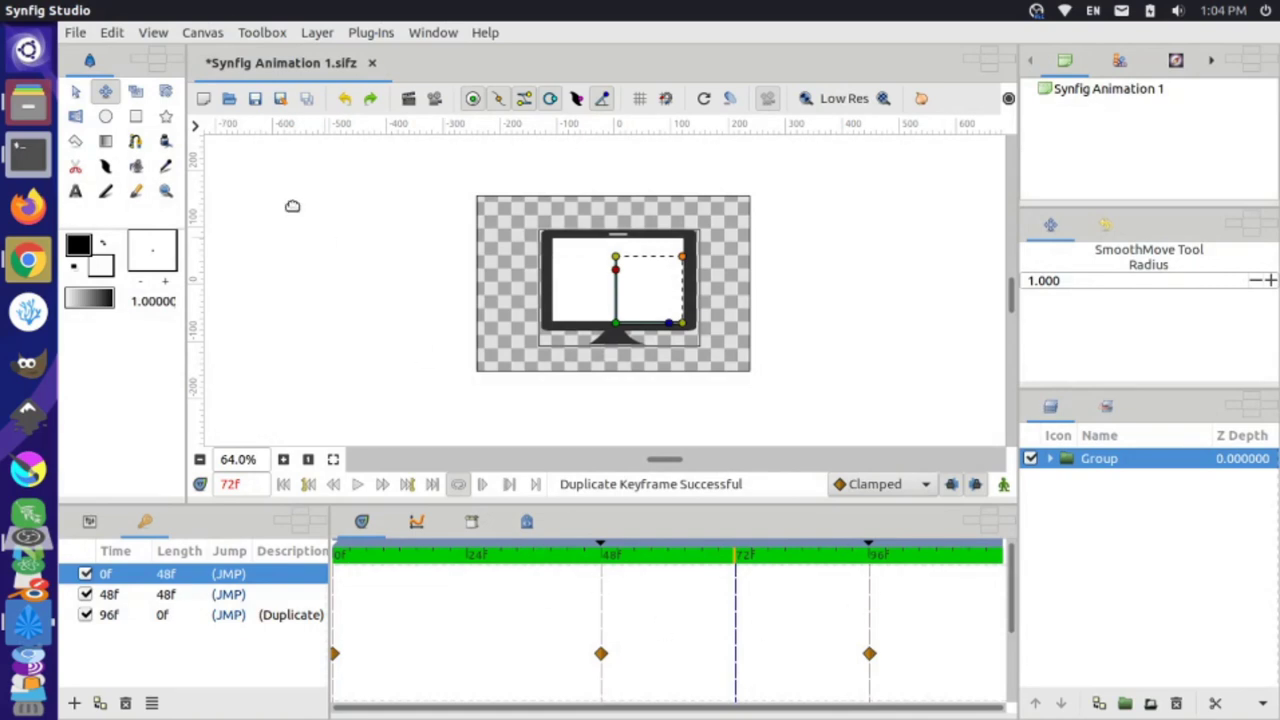
- Set the canvas end time to 96 frames in the canvas properties, apply it and play the shortened animation
left_click(210, 32)
left_click(217, 55)
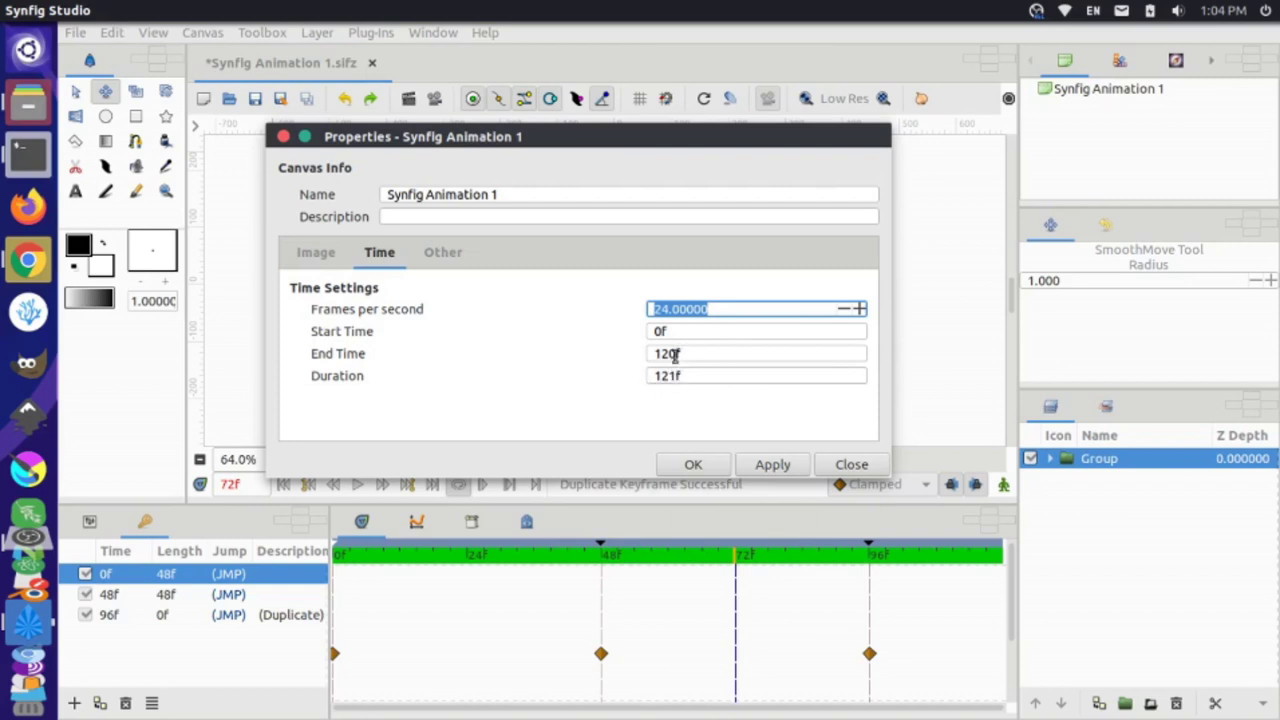
left_click_drag(682, 354, 652, 362)
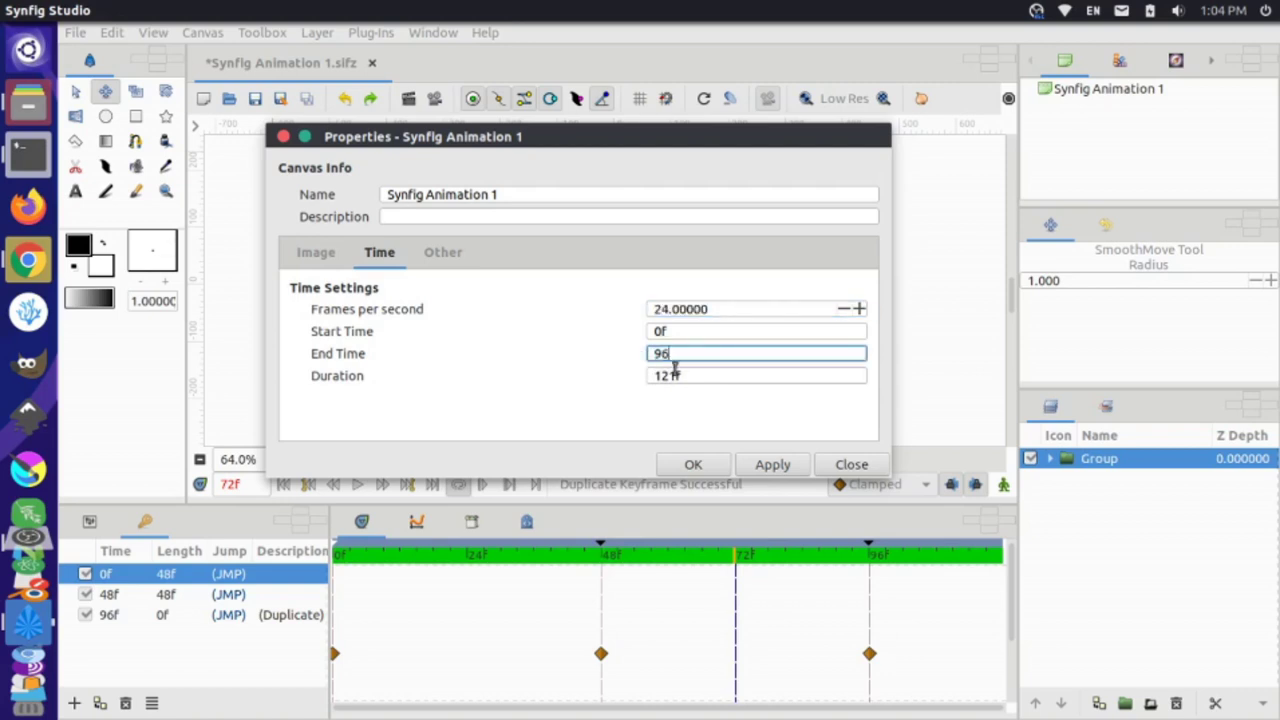
left_click(672, 375)
left_click(782, 468)
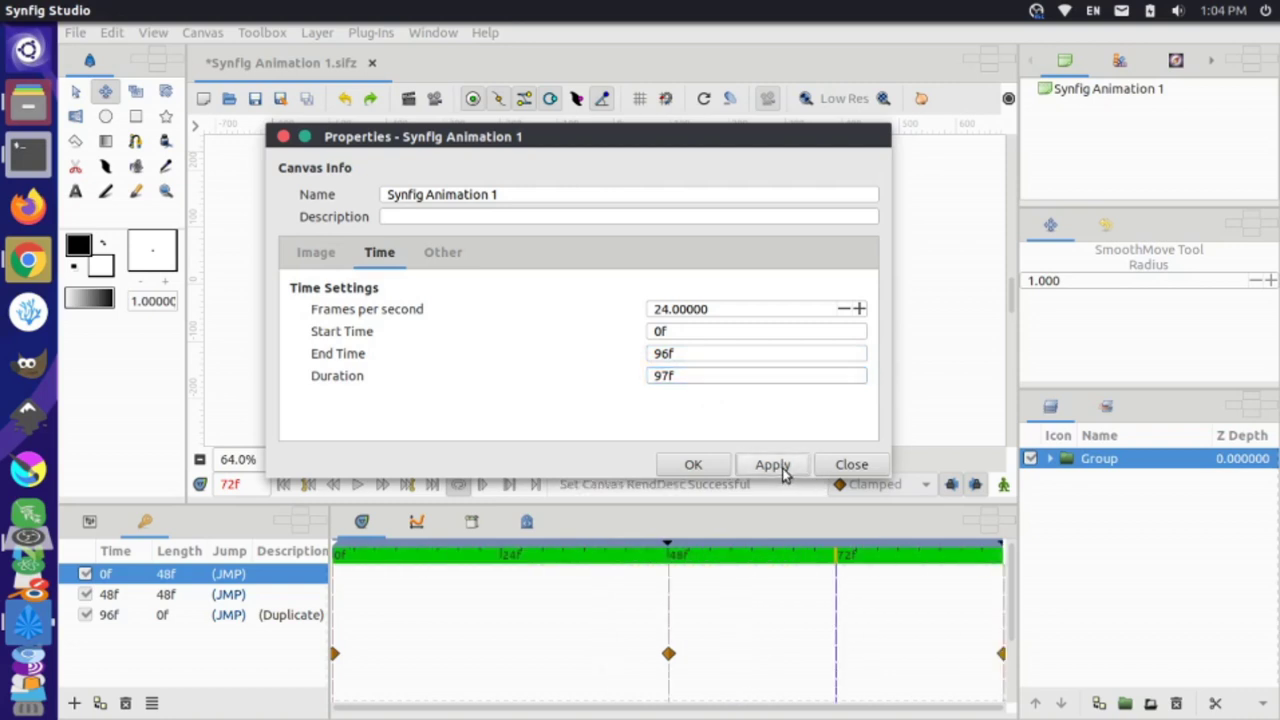
left_click(715, 465)
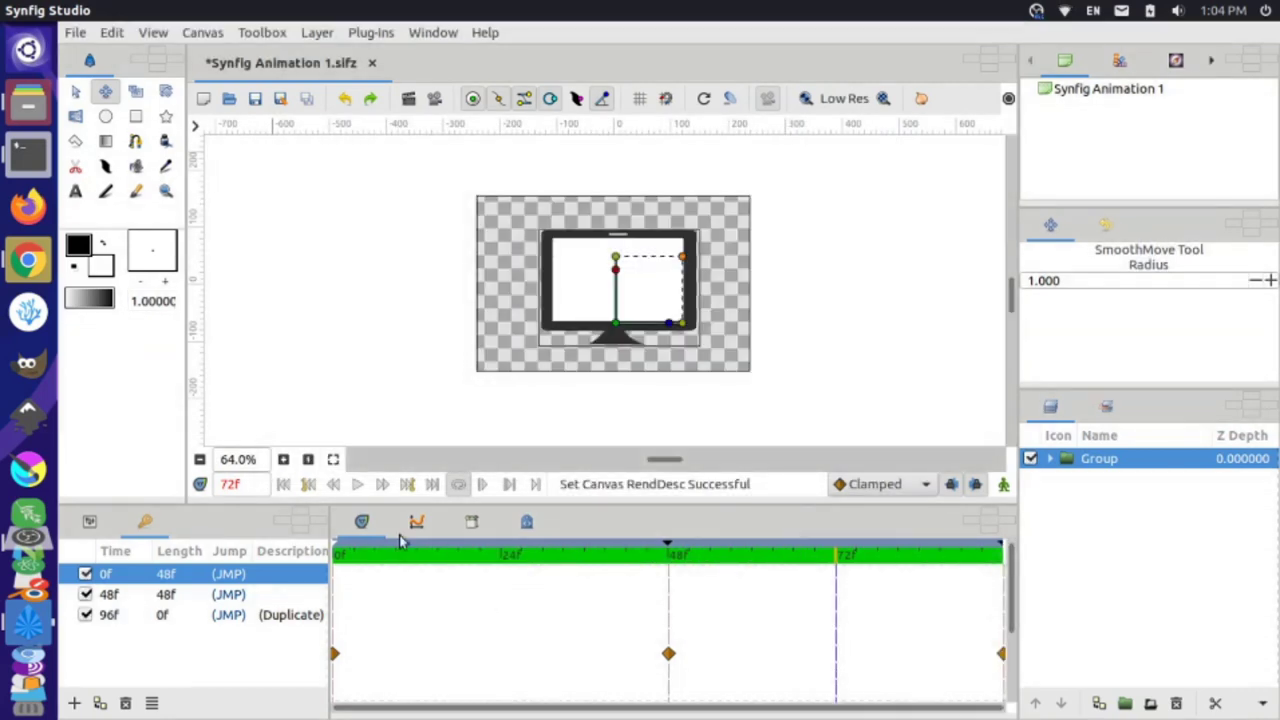
left_click(357, 484)
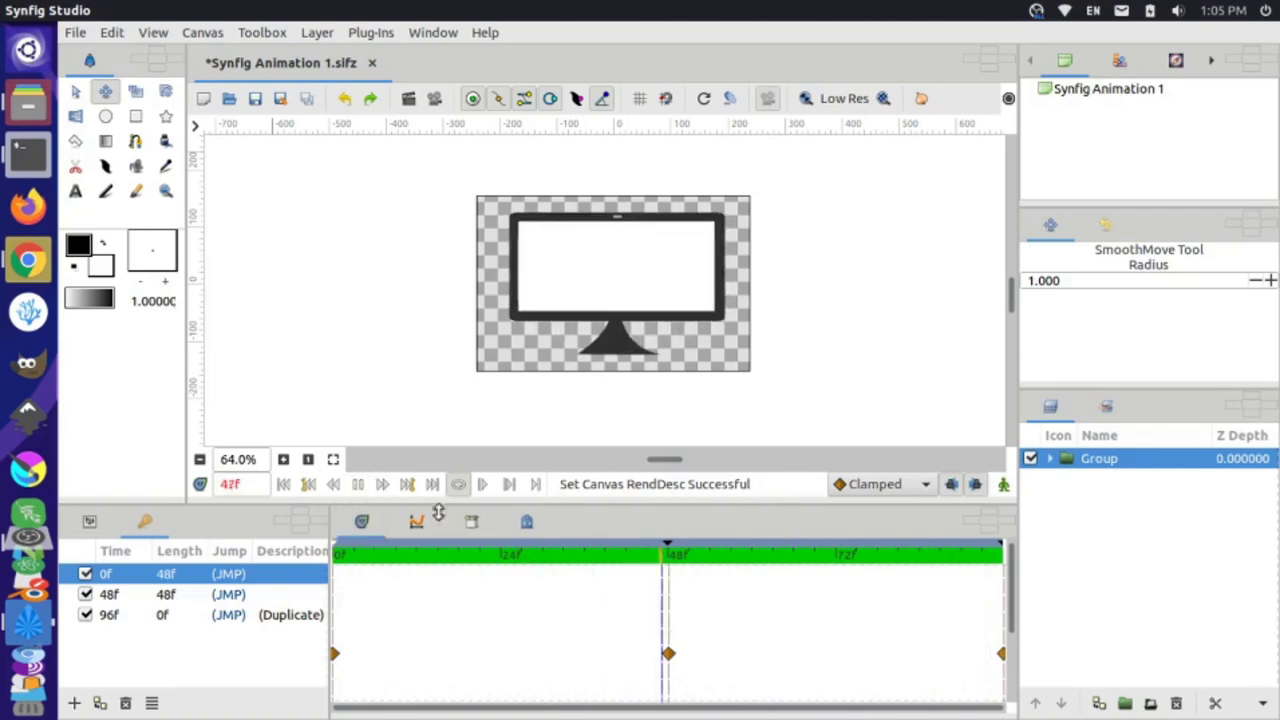
left_click(358, 484)
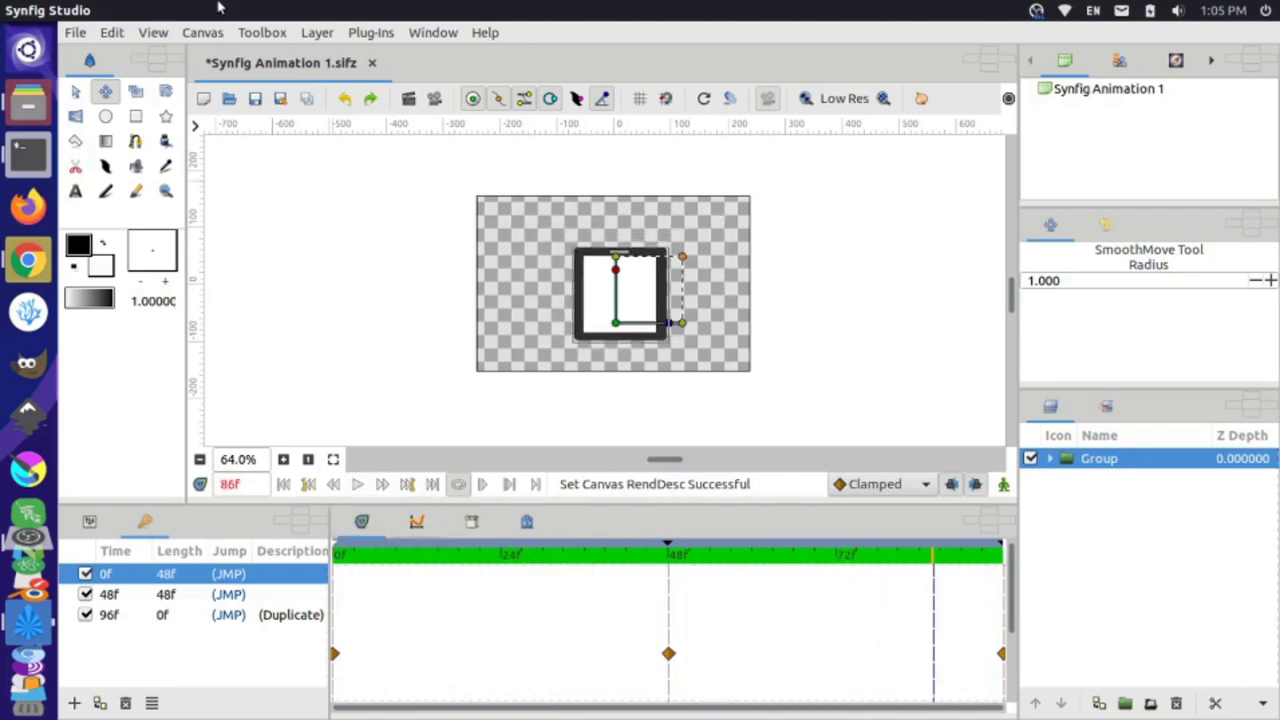
- Render the animation to the Desktop as mob_desk.gif using the gif target
left_click(75, 33)
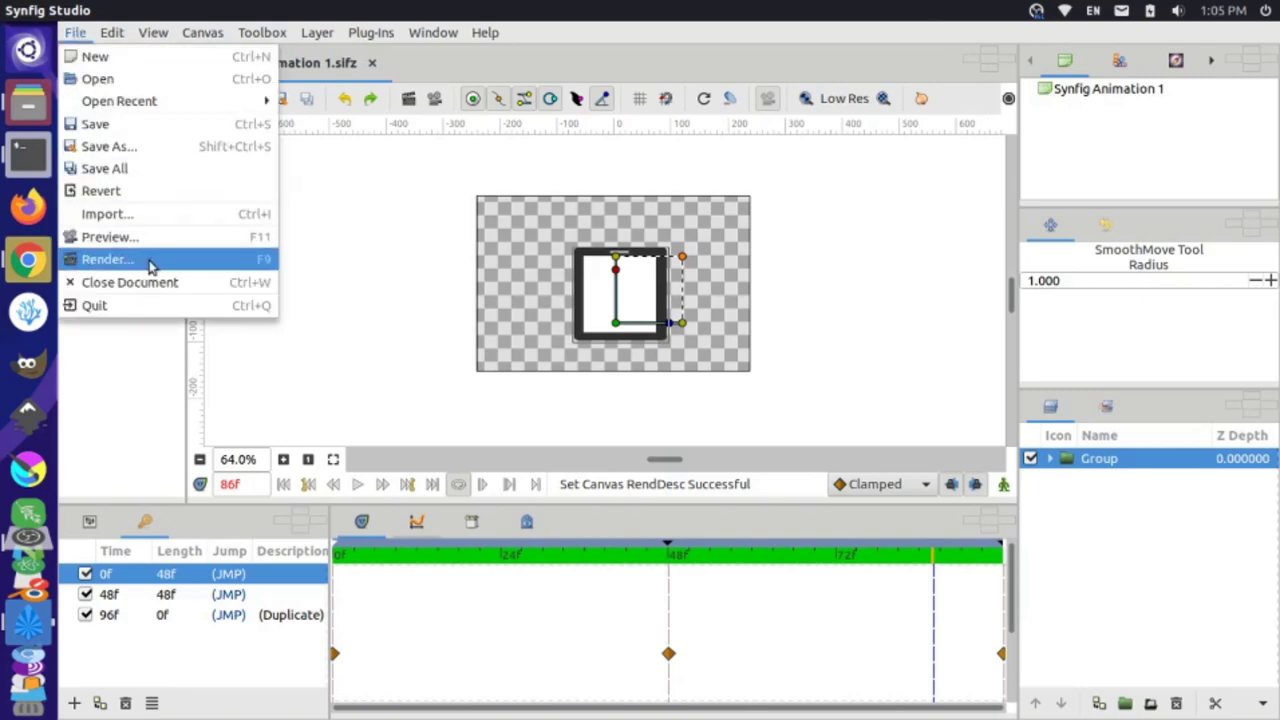
left_click(107, 259)
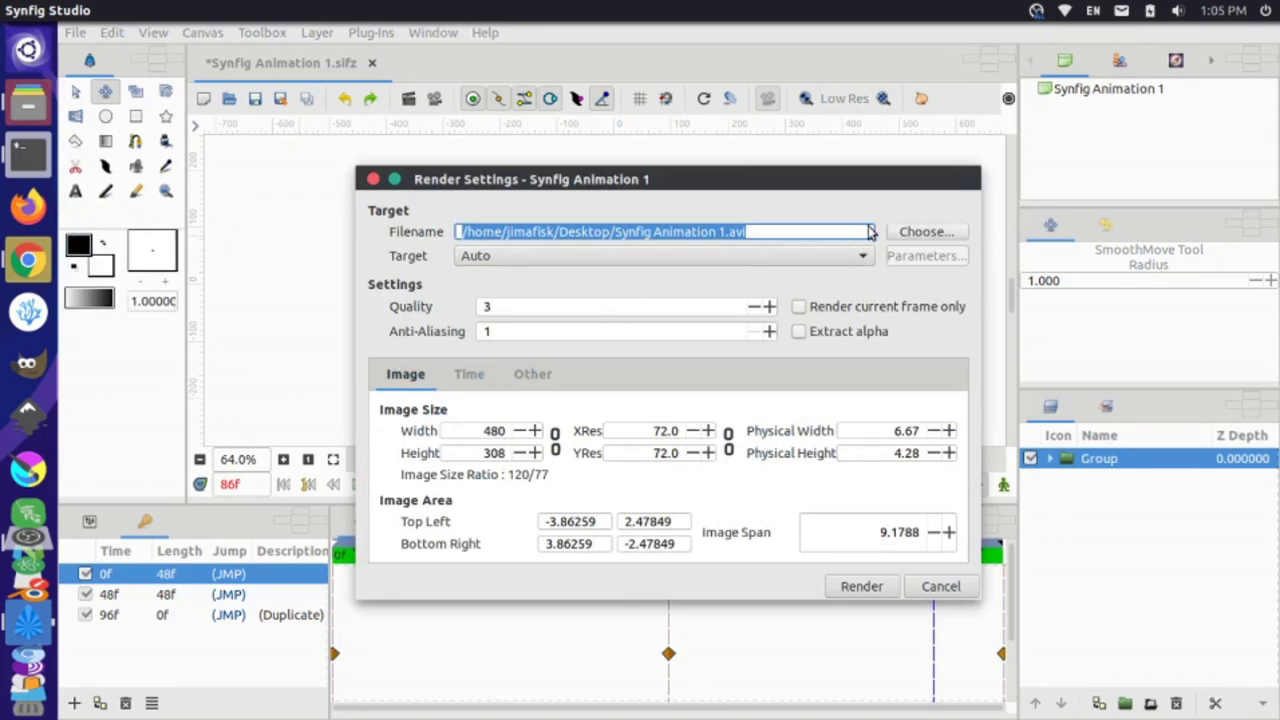
left_click(740, 256)
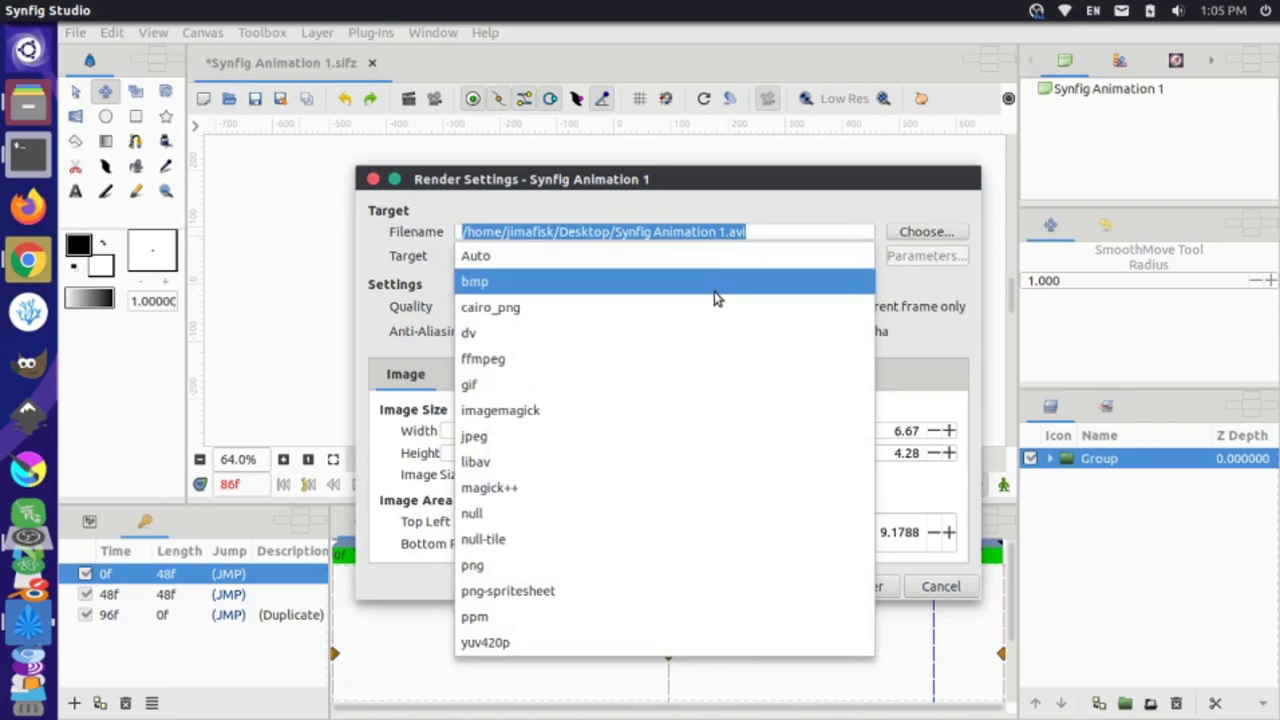
left_click(556, 390)
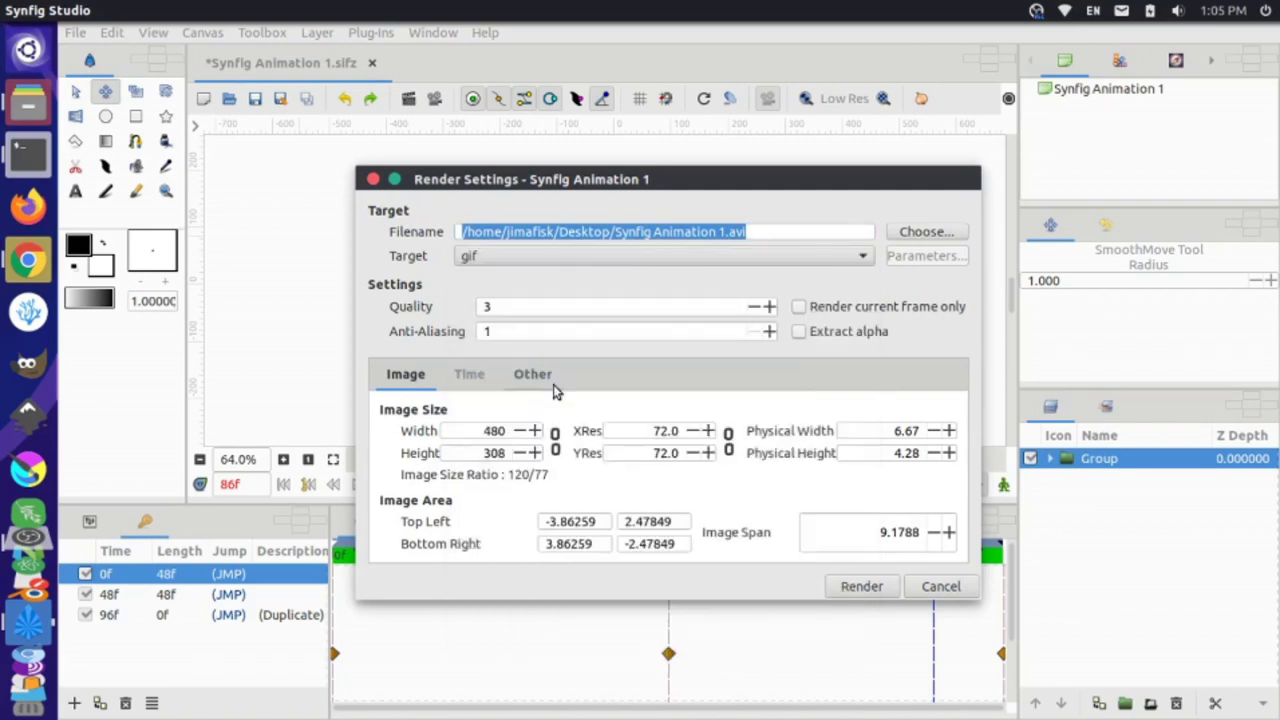
left_click(767, 233)
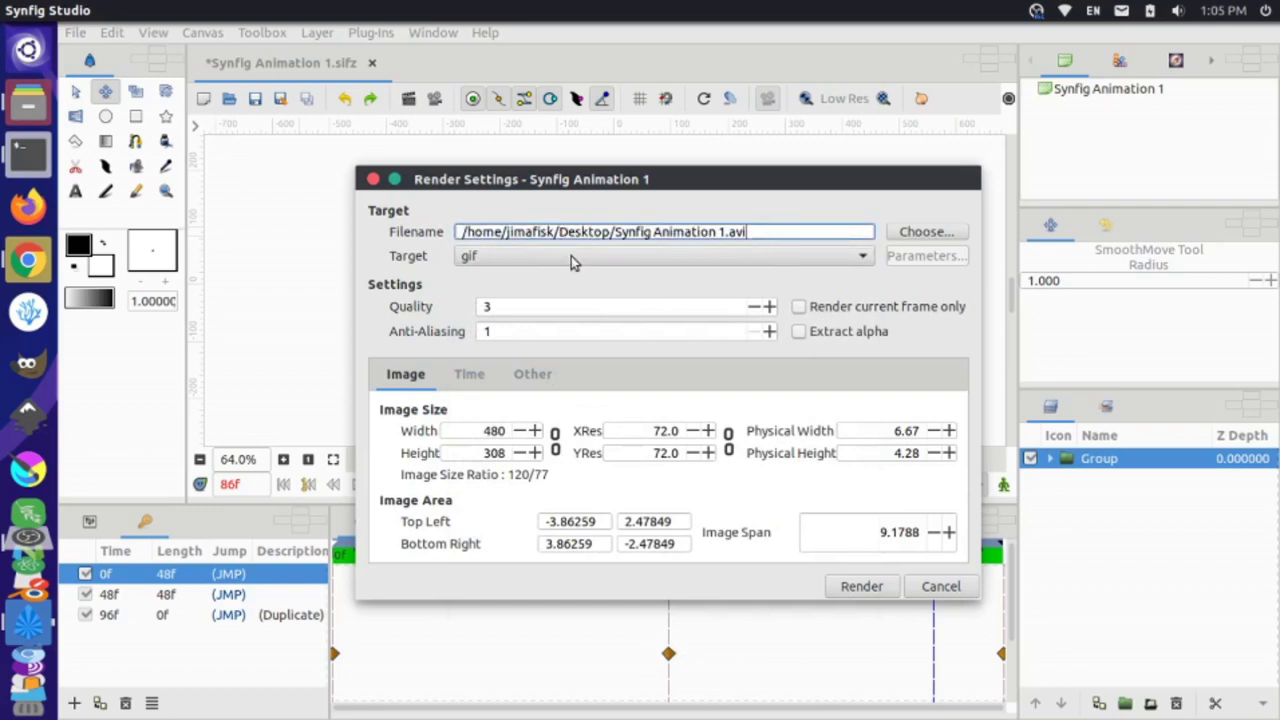
left_click_drag(613, 231, 686, 234)
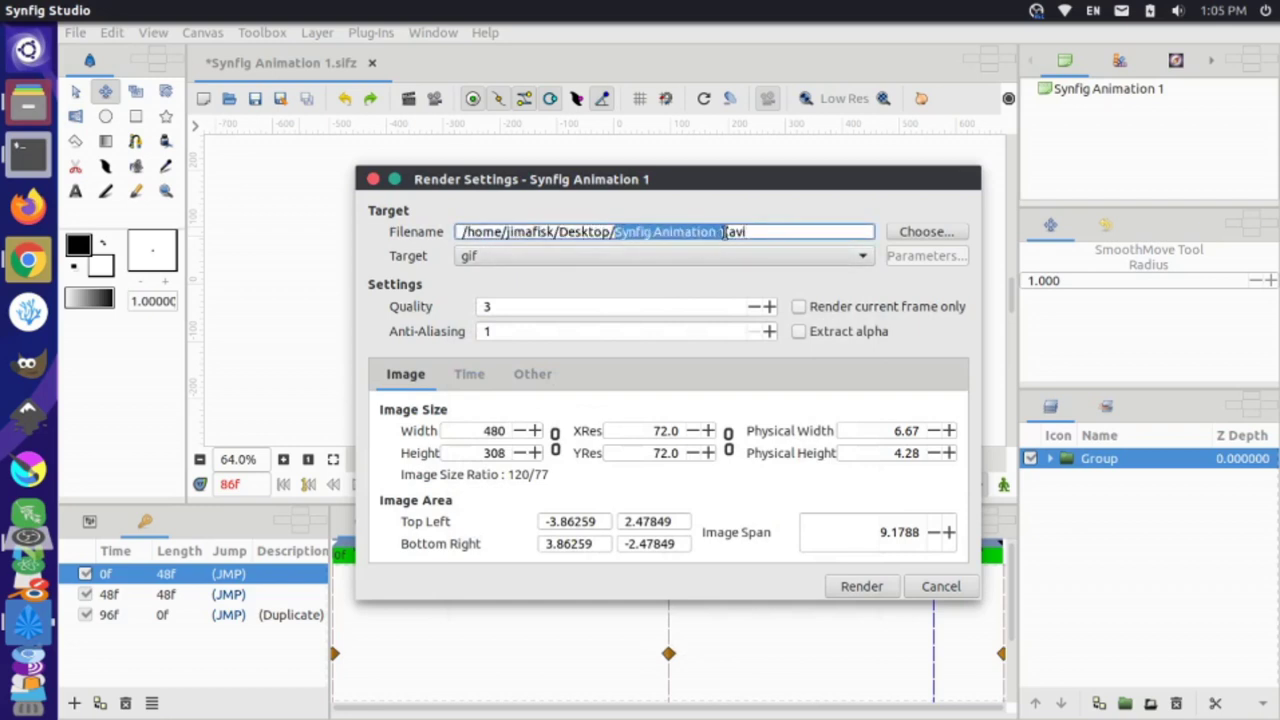
type("mob_desk.gi")
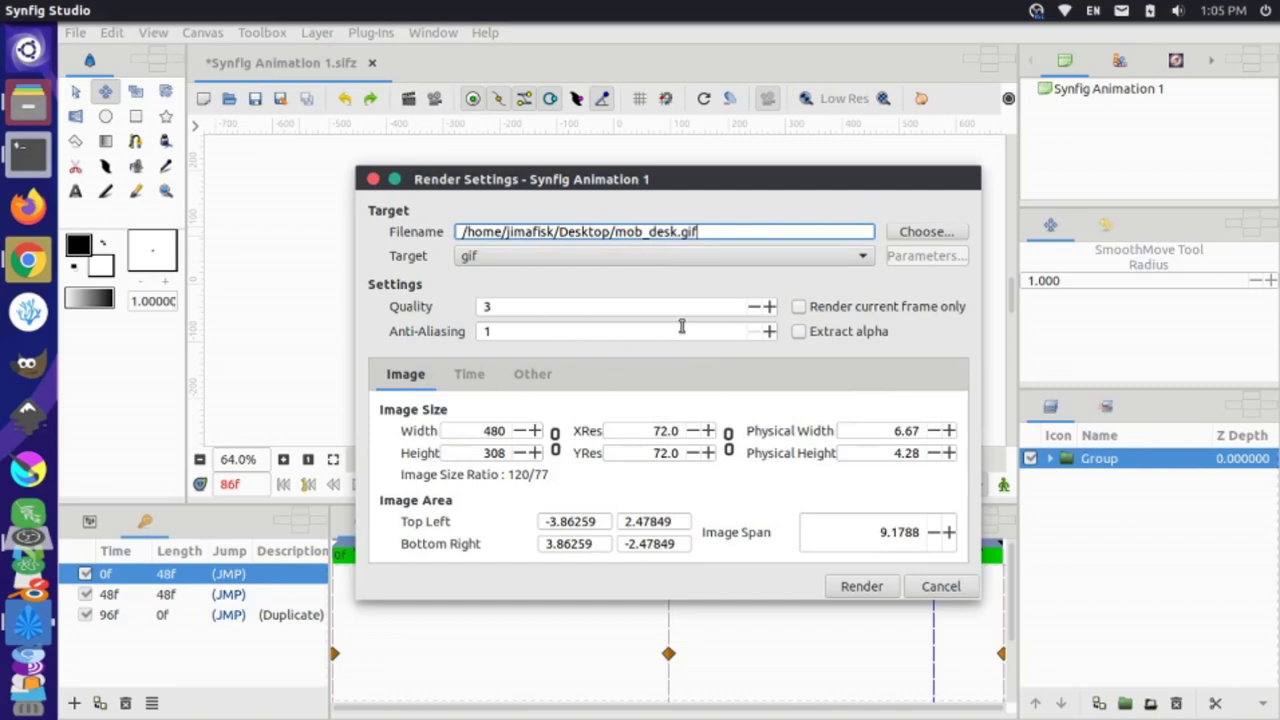
left_click(861, 586)
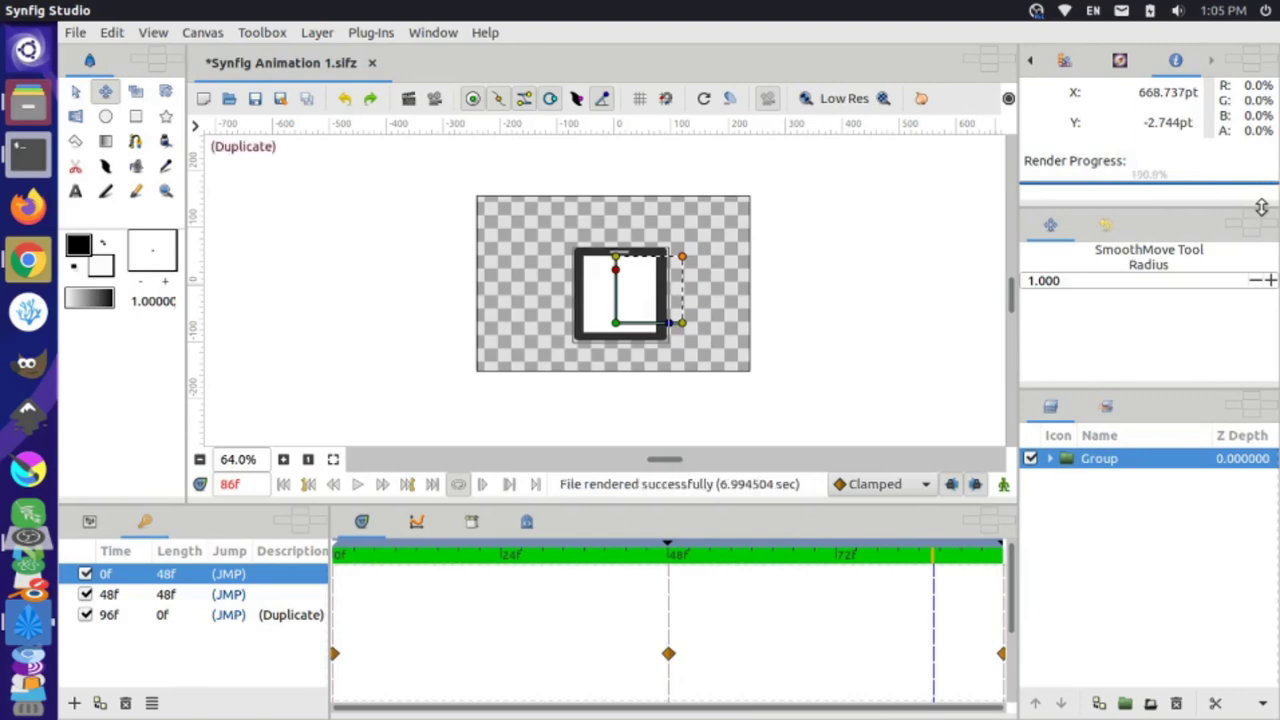
- Switch to the Ubuntu desktop, open mob_desk.gif in the image viewer to check the rendered frames, and close it
key("alt+Tab")
key("alt+shift+Tab")
key("alt+shift+Tab")
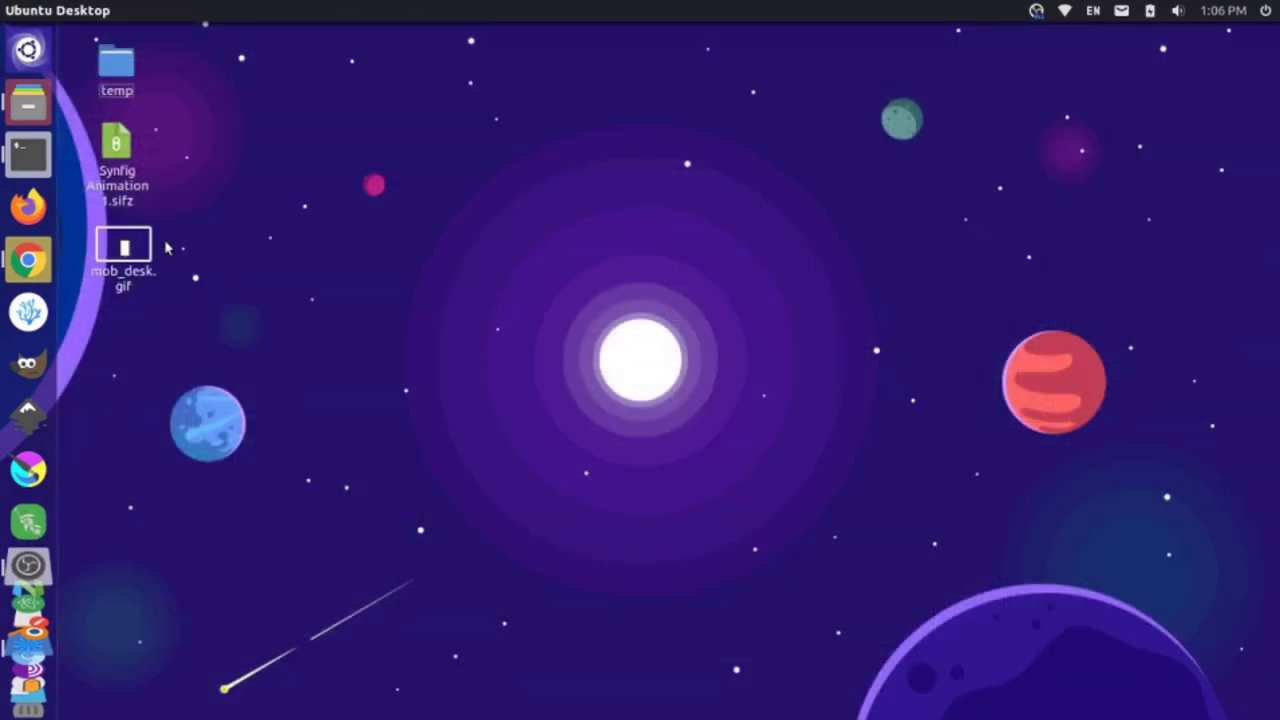
double_click(125, 248)
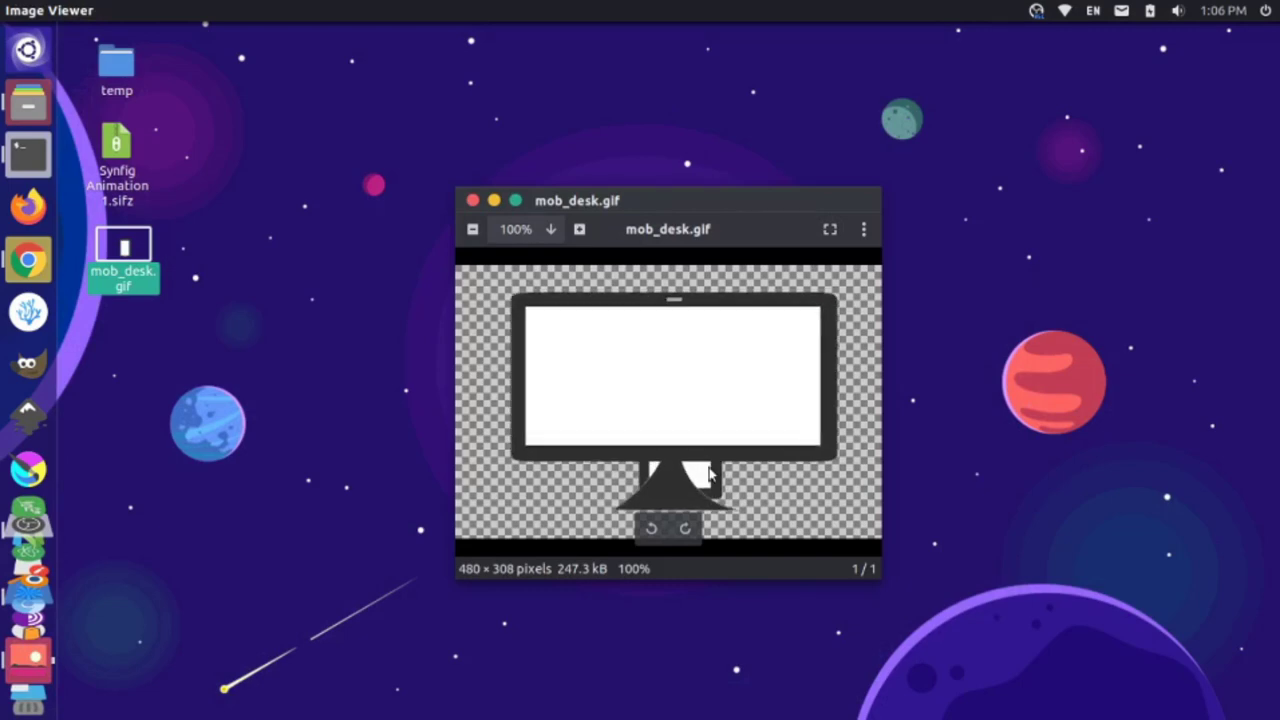
left_click(472, 200)
- Switch back to Synfig Studio and render the animation to the Desktop as Synfig Animation 1.avi with the Auto target
key("alt+Tab")
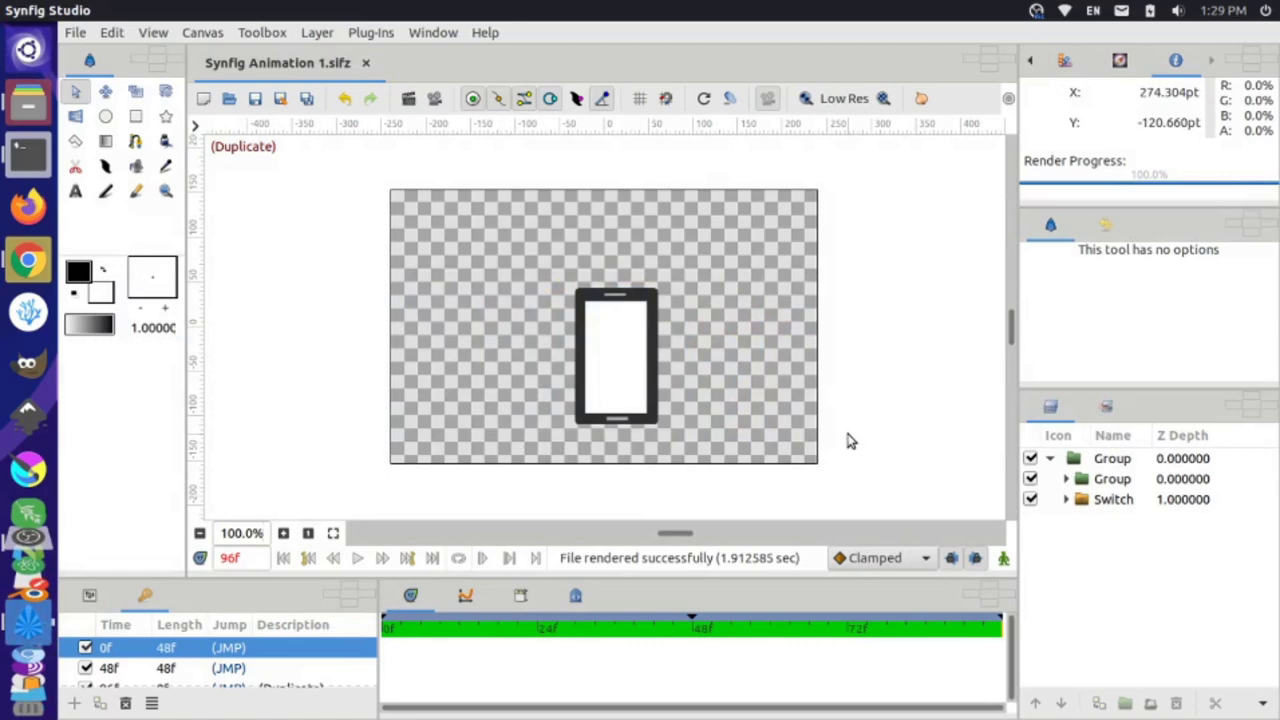
left_click(77, 33)
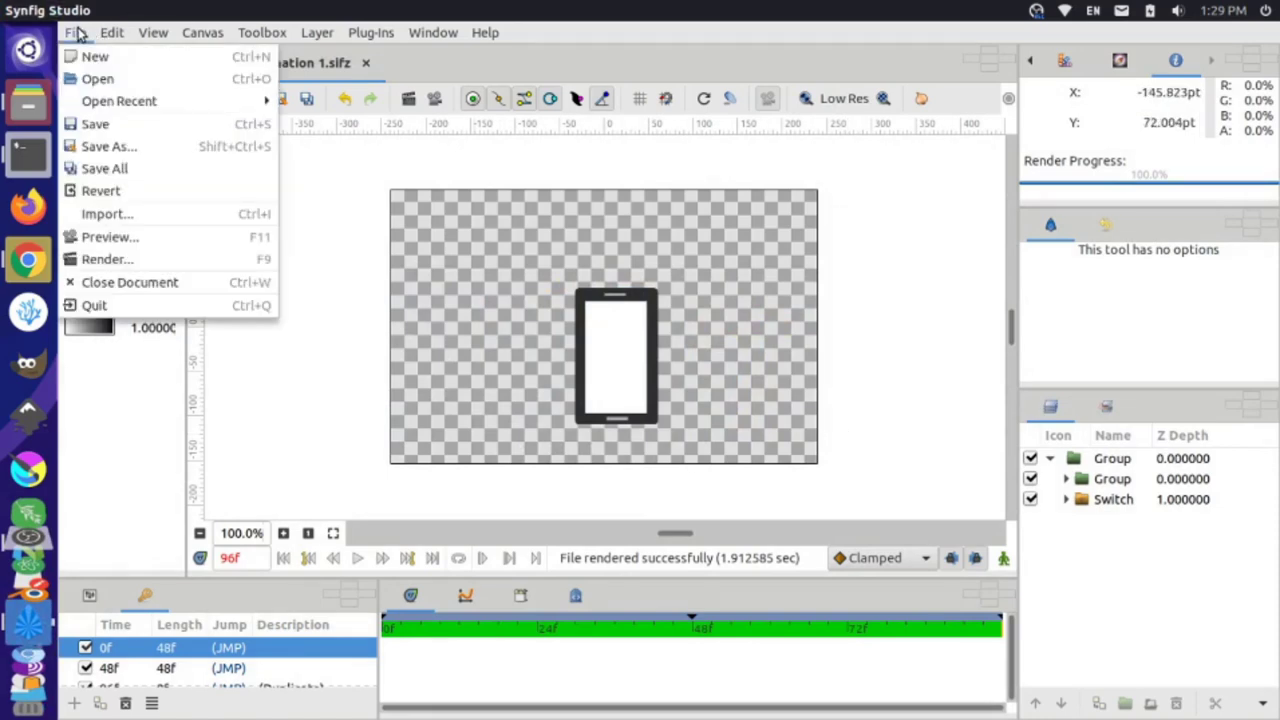
left_click(128, 260)
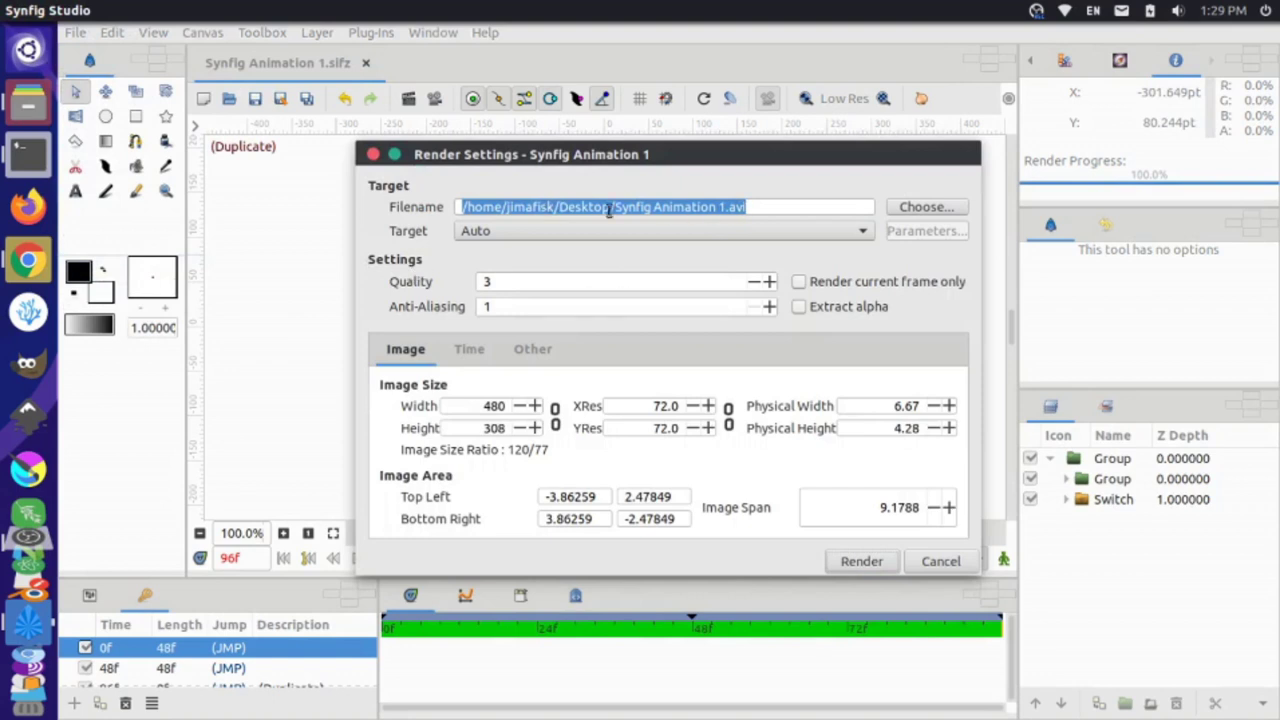
left_click(754, 208)
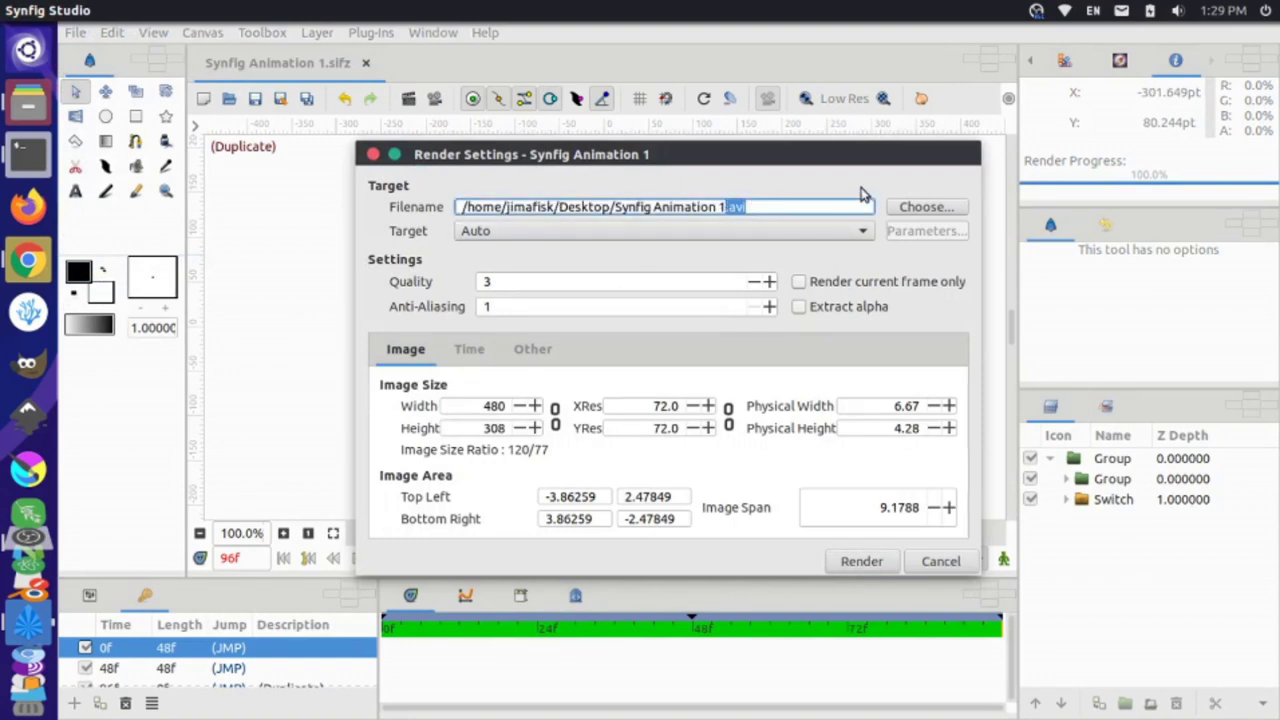
left_click(862, 561)
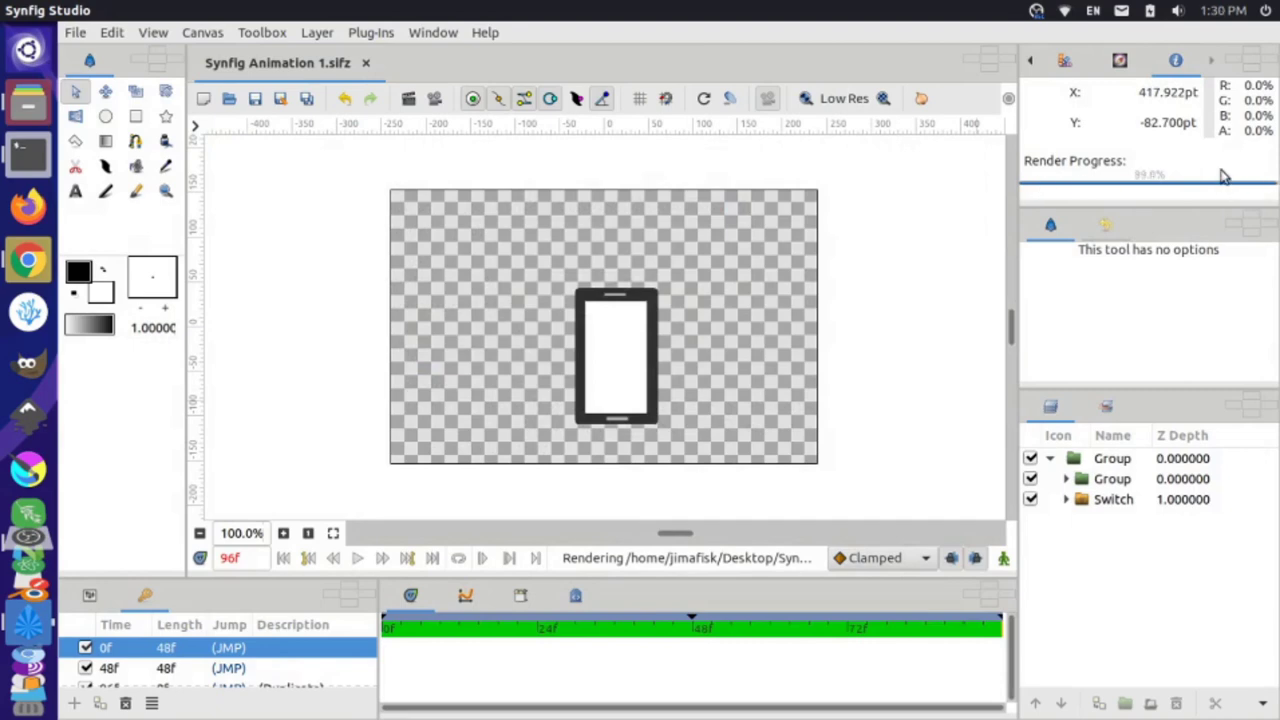
- Switch to the Ubuntu desktop, play Synfig Animation 1.avi to check the rendered video, and close the player
key("alt+Tab")
key("alt+shift+Tab")
key("alt+shift+Tab")
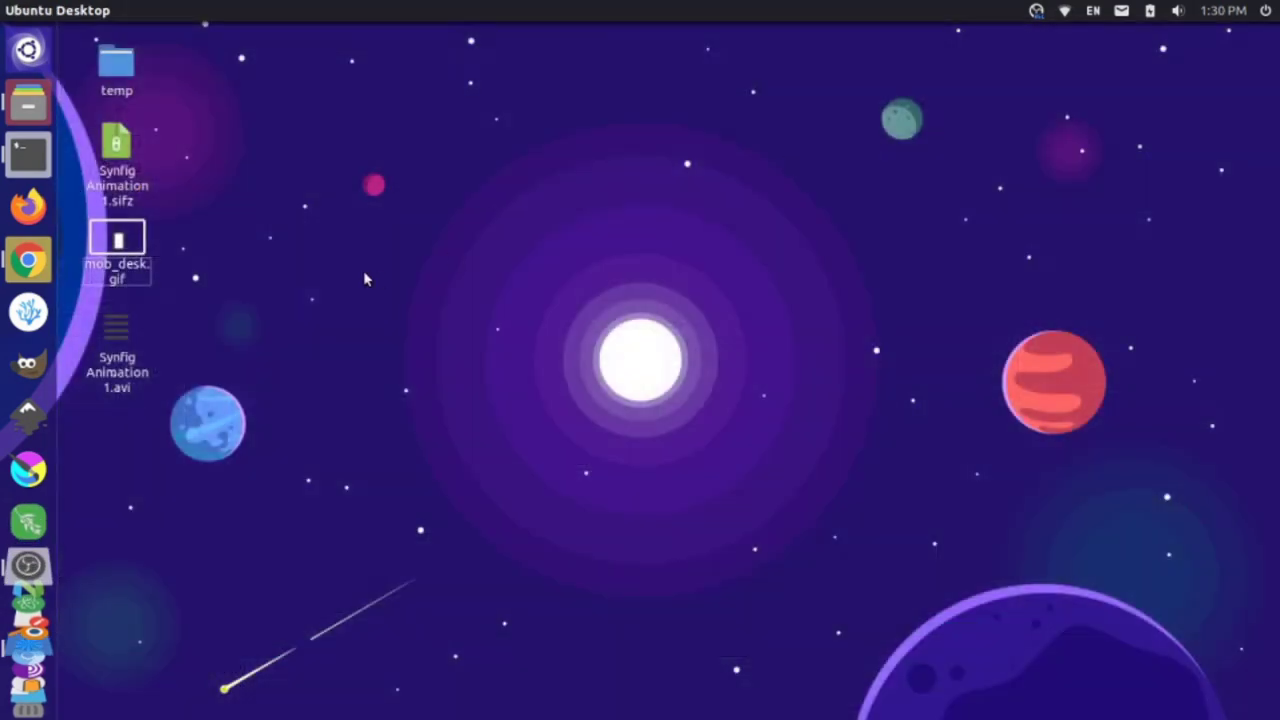
double_click(117, 343)
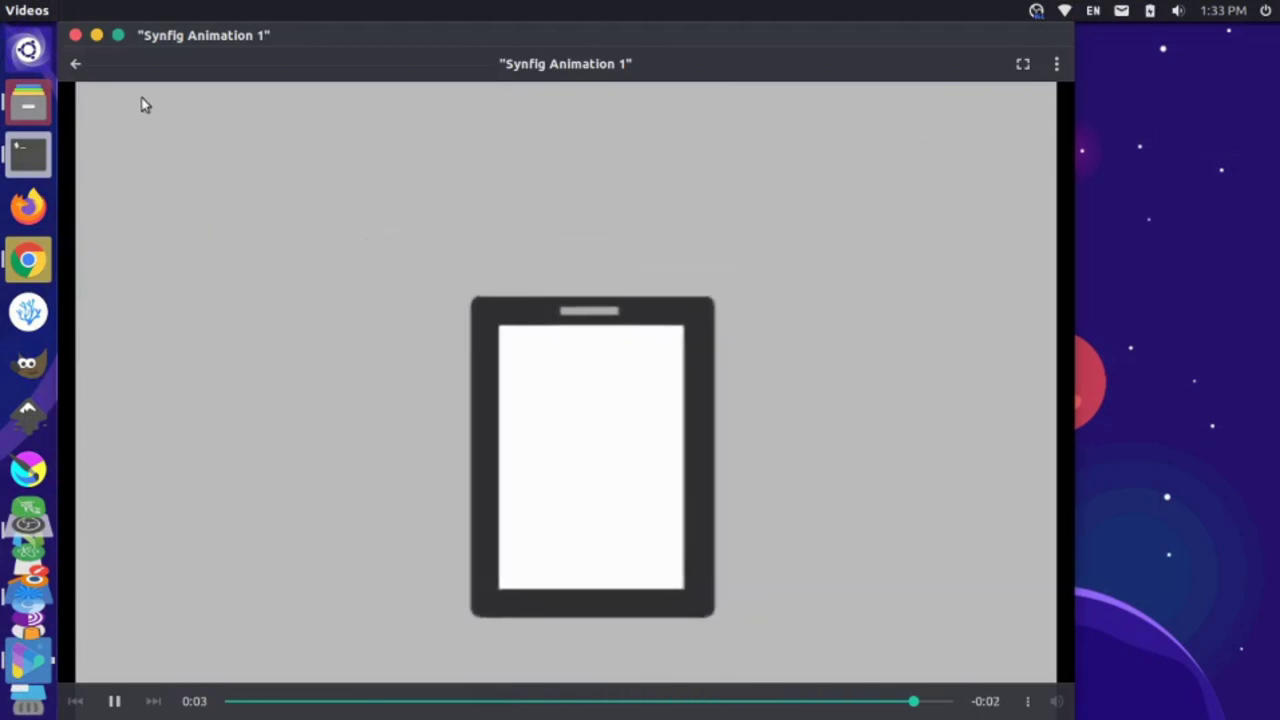
left_click(76, 36)
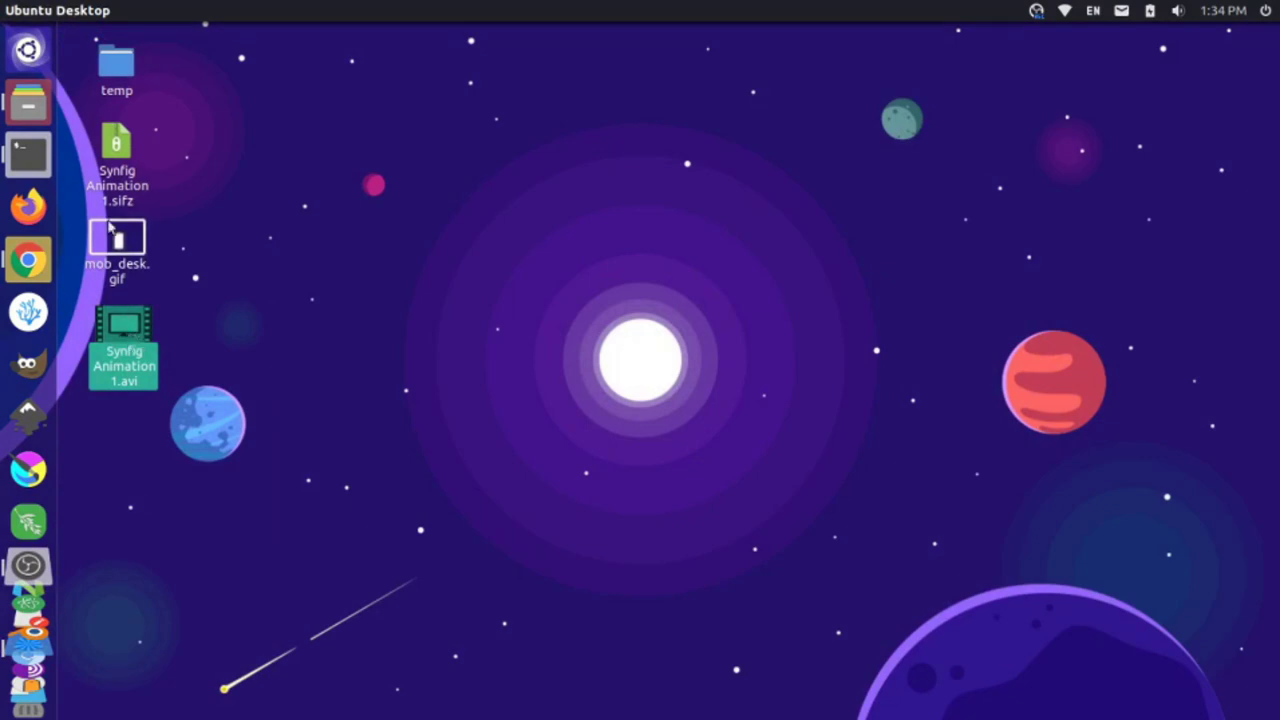
- Switch to the terminal and enter ffmpeg -ss 30 -t 3 -i input.mp4 -vf "fps=10,scale=320:-1:flags=lanczos,split[s0][s1];[s0]palettegen[p];[s1][p]paletteuse" -loop 0 output.gif without running it
left_click(28, 155)
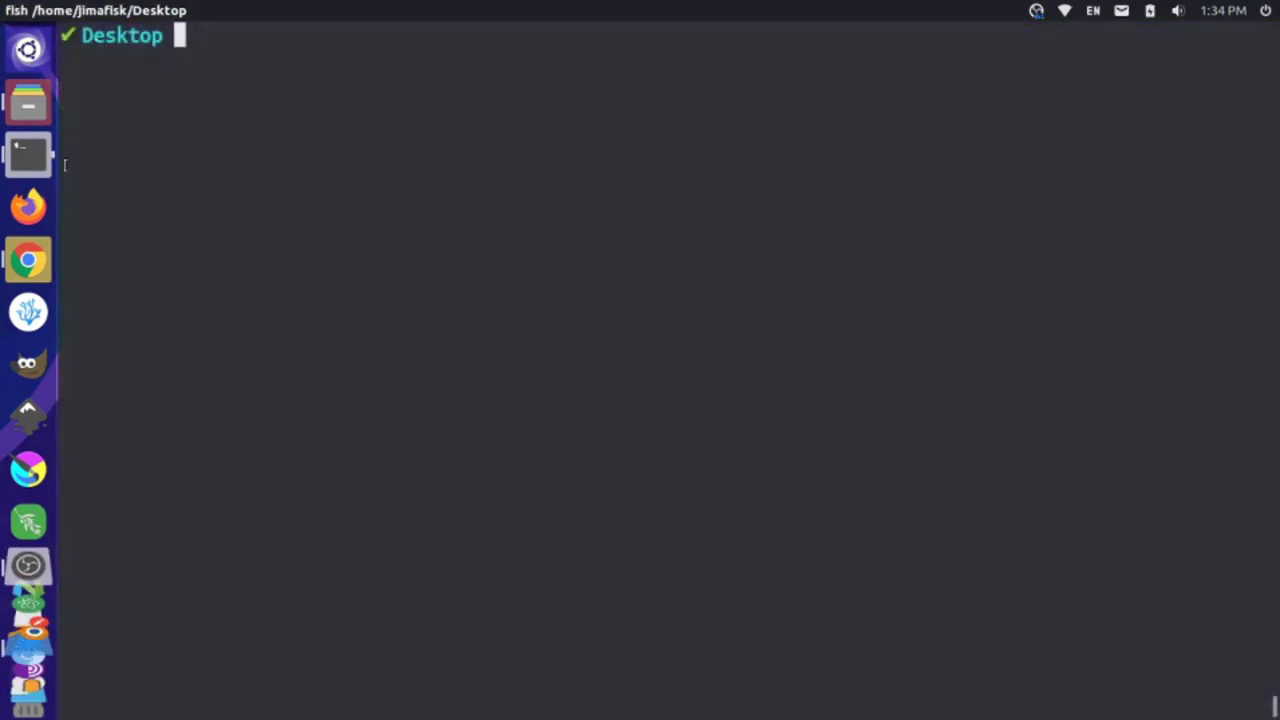
type("ffmpeg -ss 30 -t 3 -i input.mp4 -vf \"fps=10,scale=320:-1:flags=lanczos,split[s0][s1];[s0]palettegen[p];[s1][p]paletteuse\" -loop 0 output.gif")
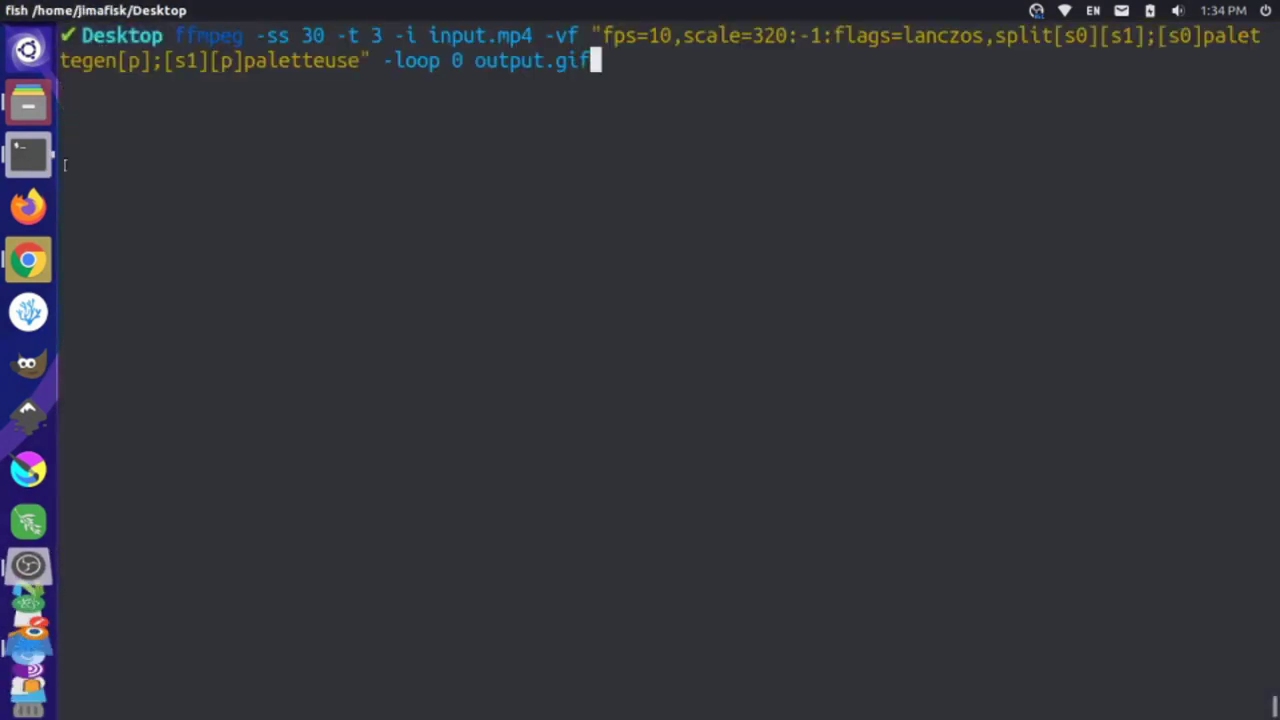
- Replace the input file name in the ffmpeg command with Synfig\ Animation\ 1.avi
key("Left")
key("Left")
key("Left")
key("Left")
key("Left")
key("Left")
key("Left")
key("Left")
key("Left")
key("Left")
key("Left")
key("Left")
key("Left")
key("Left")
key("Left")
key("Left")
key("Left")
key("Left")
key("Left")
key("Left")
key("Left")
key("Left")
key("Left")
key("Left")
key("Left")
key("Left")
key("Left")
key("Left")
key("Left")
key("Left")
key("Left")
key("Left")
key("Left")
key("Left")
key("Left")
key("Left")
key("Left")
key("Left")
key("Left")
key("Left")
key("Left")
key("Left")
key("Left")
key("Left")
key("Left")
key("Left")
key("BackSpace")
key("BackSpace")
key("BackSpace")
key("BackSpace")
key("BackSpace")
key("BackSpace")
key("BackSpace")
key("BackSpace")
key("BackSpace")
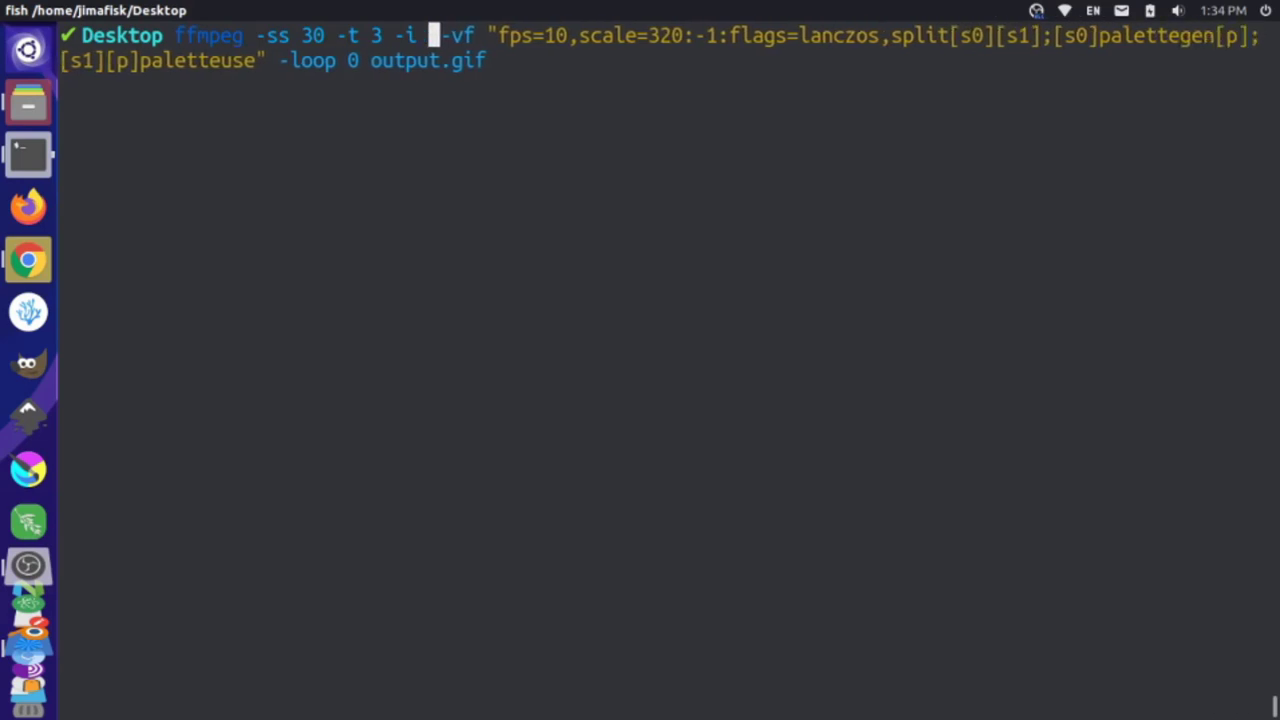
type("S")
key("Tab")
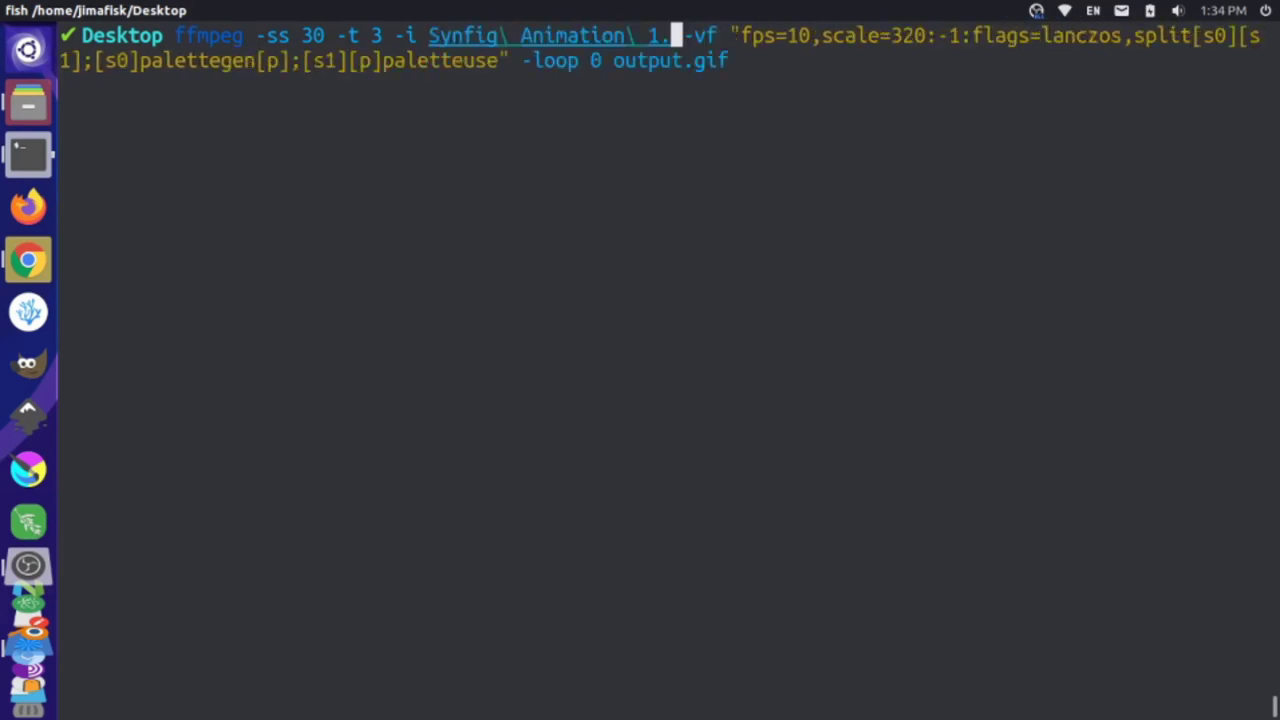
type("a")
key("Tab")
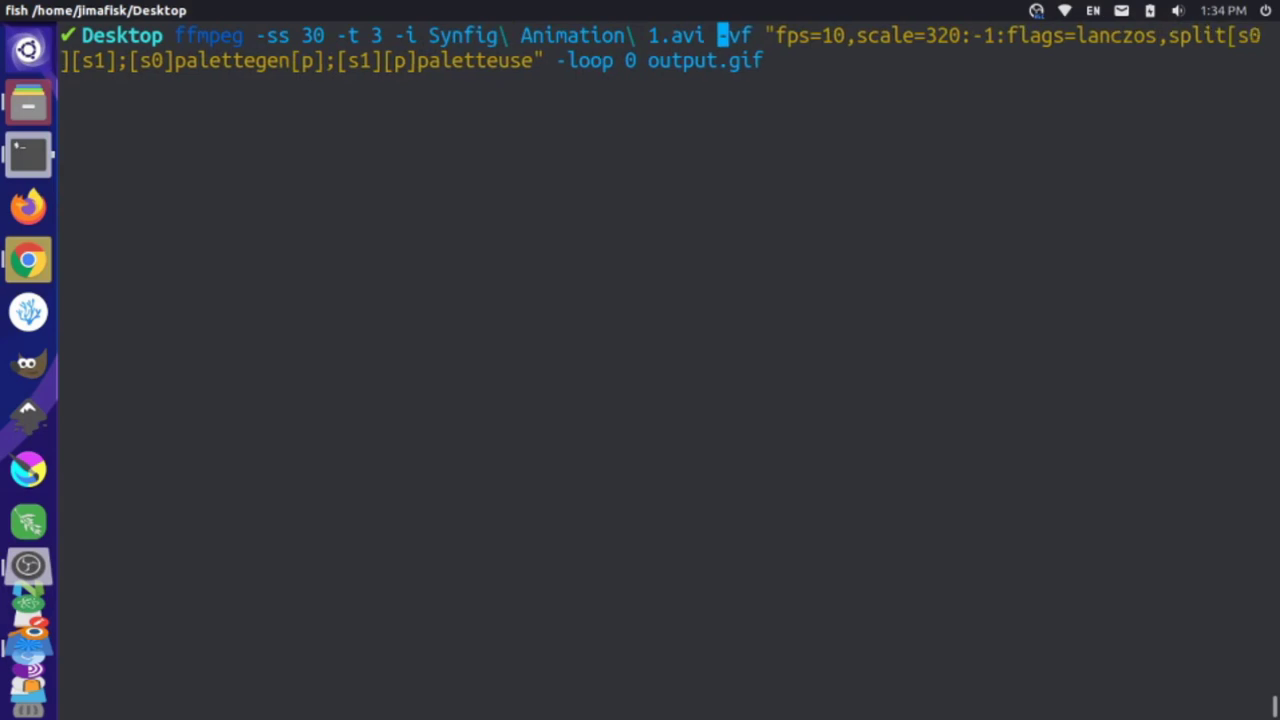
- Move the text cursor back to the time options near the beginning of the ffmpeg command
key("Left")
key("Left")
key("Left")
key("Left")
key("Left")
key("Left")
key("Left")
key("Left")
key("Left")
key("Left")
key("Left")
key("Left")
key("Left")
key("Left")
- Switch to the Ubuntu desktop, play Synfig Animation 1.avi to check its length, close the player and return to the terminal
key("alt+Tab")
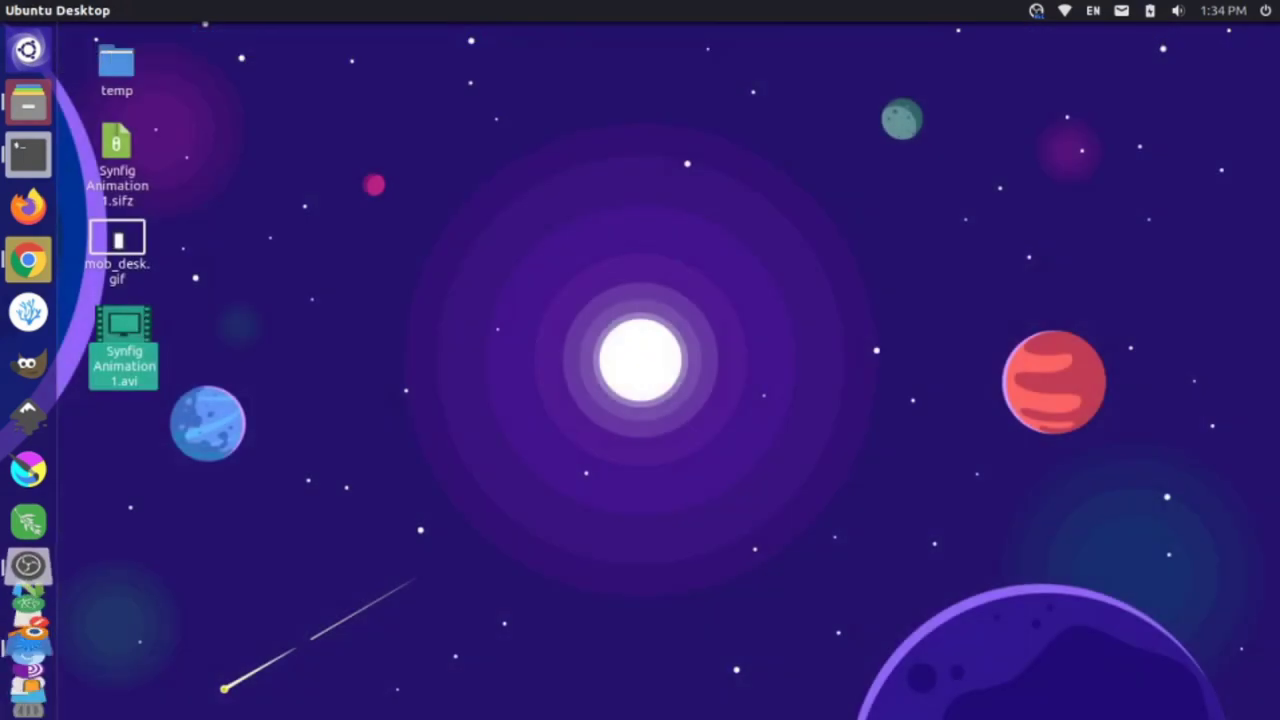
key("Return")
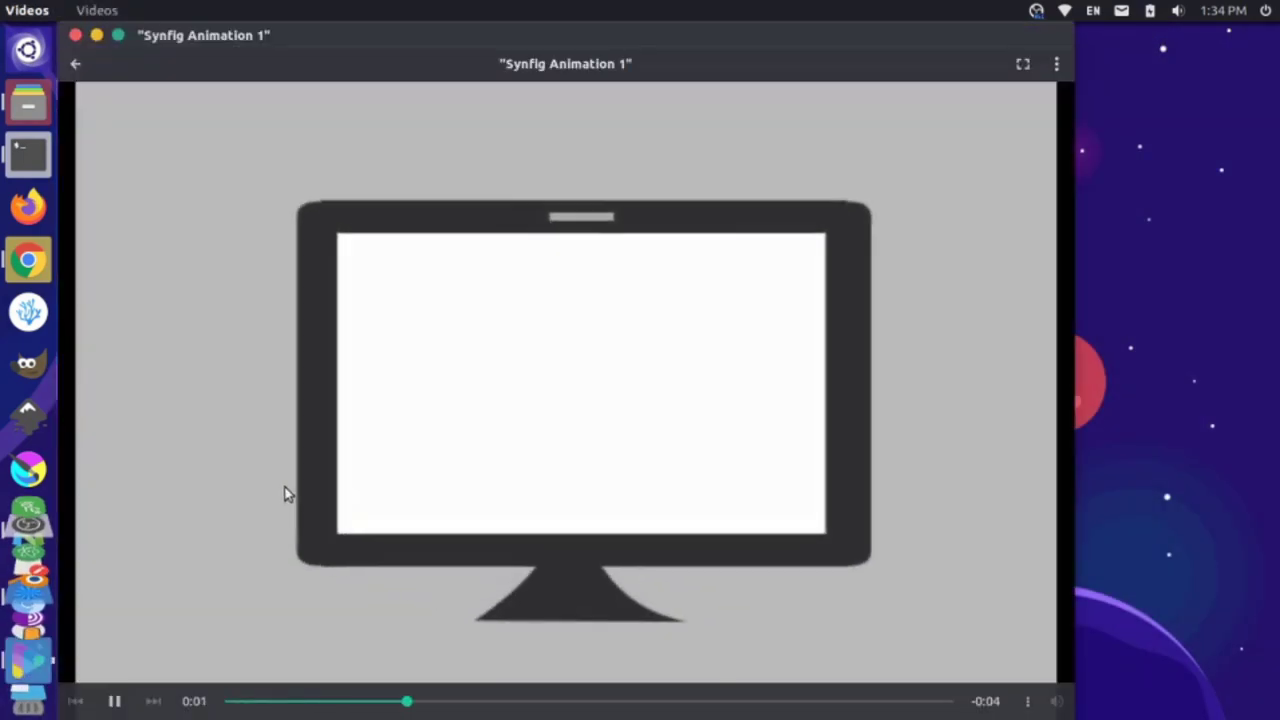
left_click(75, 35)
key("alt+Tab")
key("alt+shift+Tab")
- Set the ffmpeg command's start time (-ss) to 0 and duration (-t) to 5, and run it to convert the video to output.gif
key("Left")
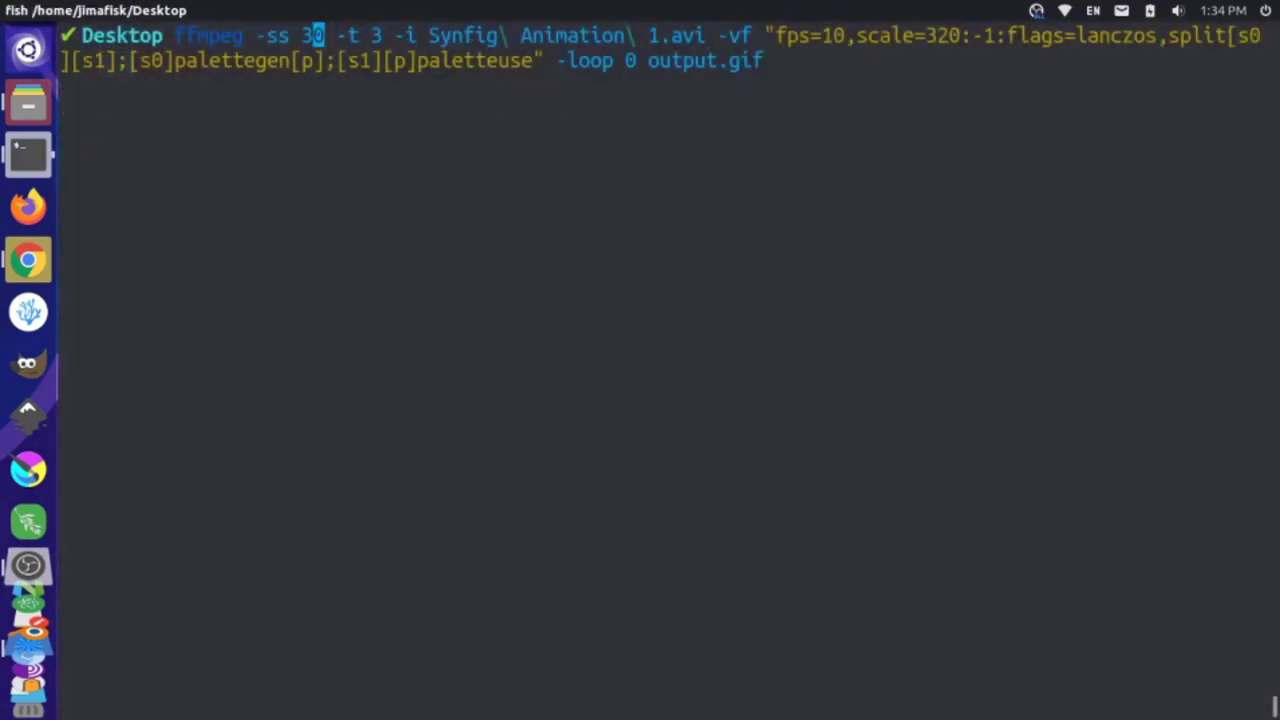
key("BackSpace")
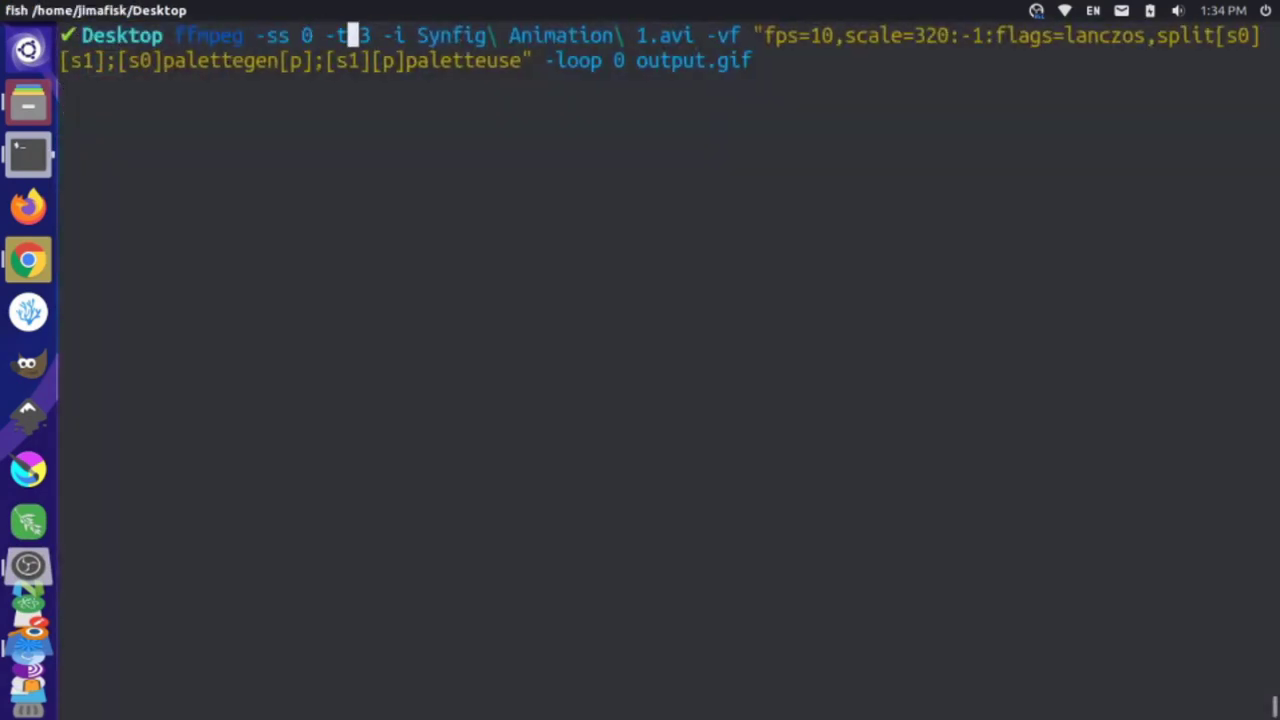
key("BackSpace")
type("5")
key("Return")
- Switch to the Ubuntu desktop and open output.gif in the image viewer to check the converted animation and its file size
key("alt+Tab")
key("alt+shift+Tab")
key("alt+shift+Tab")
key("Down")
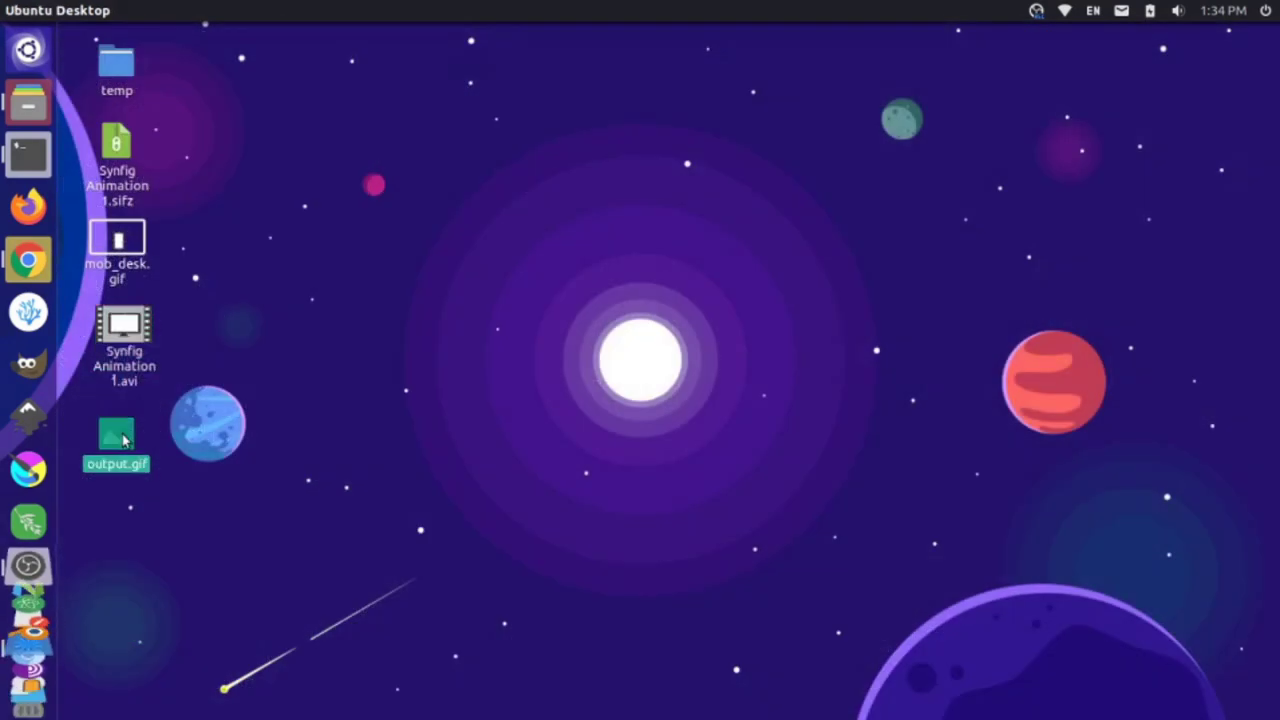
double_click(122, 440)
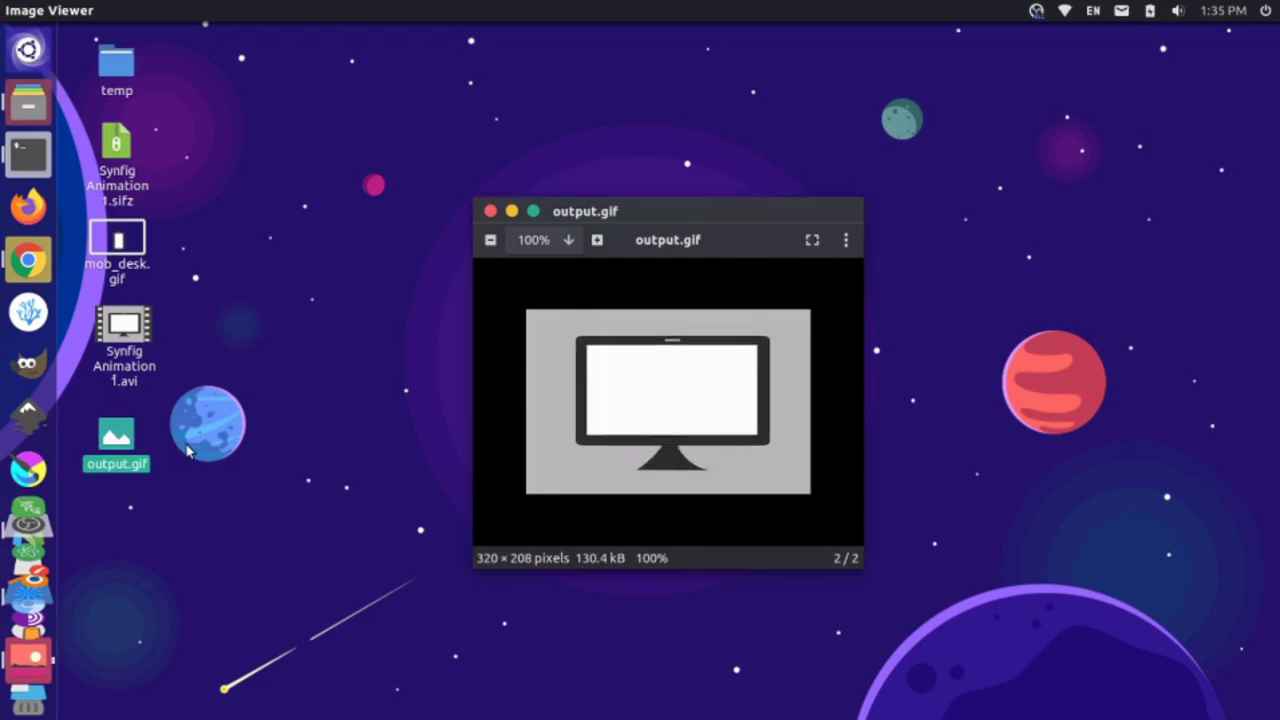
mouse_move(583, 553)
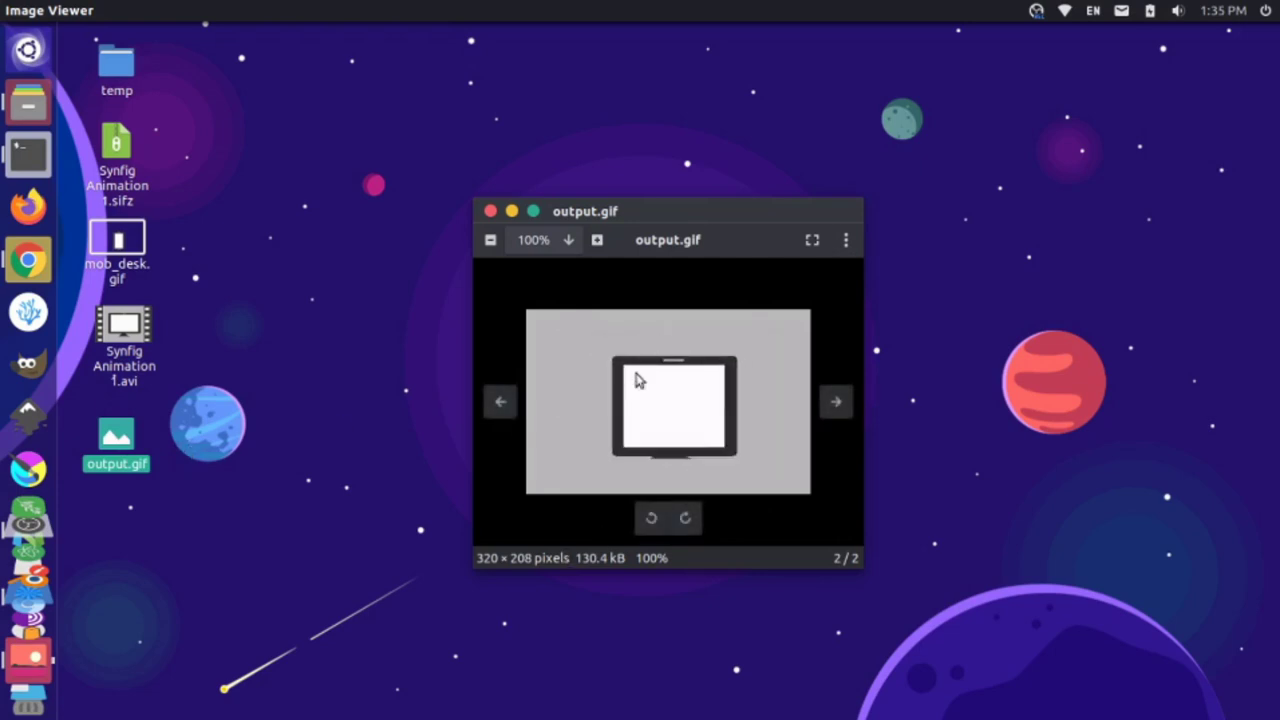